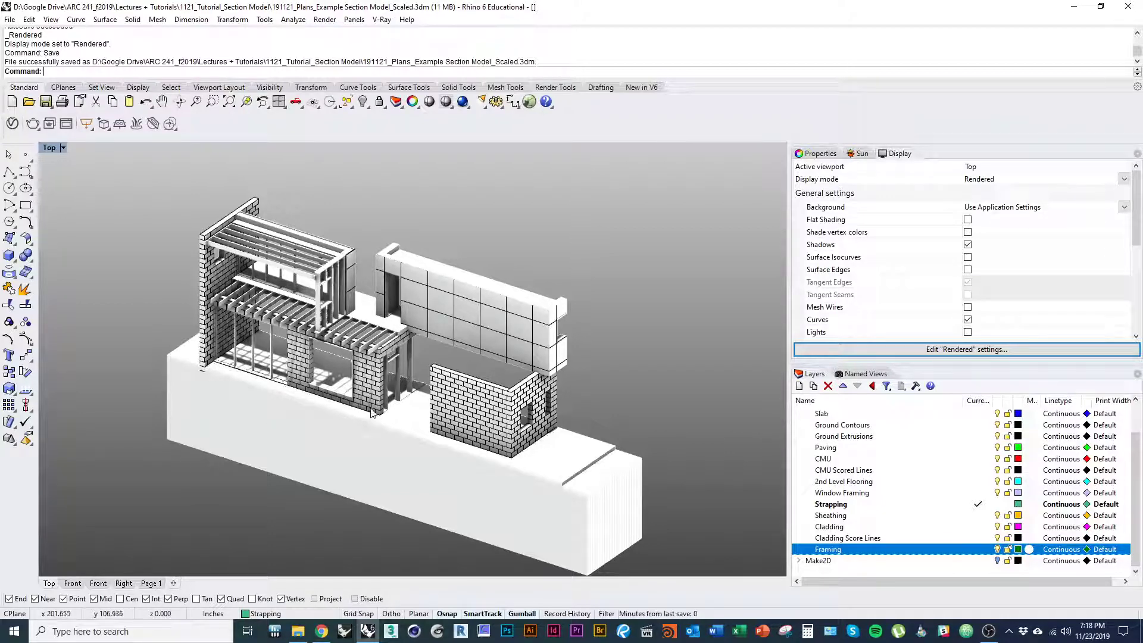
Step: Switch the viewport's display mode from Rendered to Shaded
scroll(385, 391, up, 4)
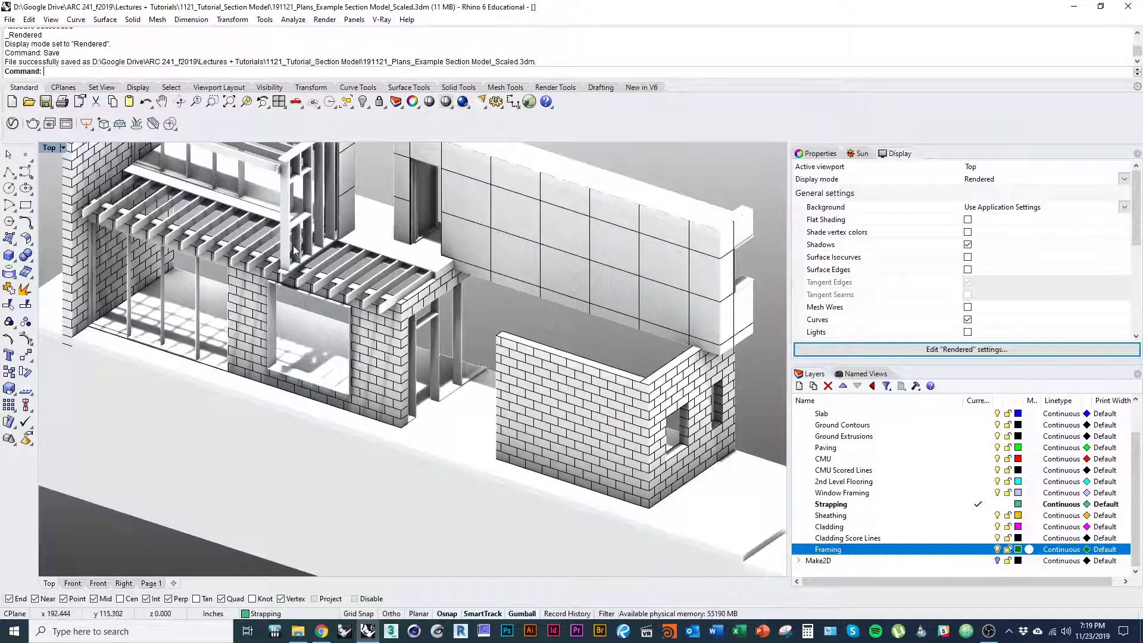
key(ctrl+alt+s)
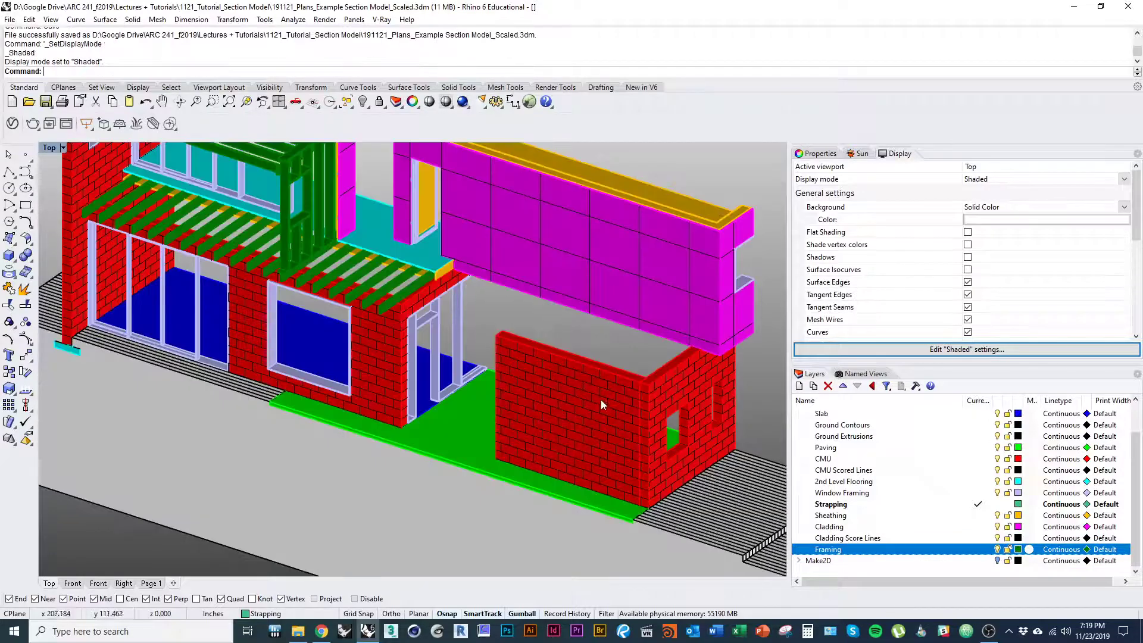
right_drag(601, 399, 578, 470)
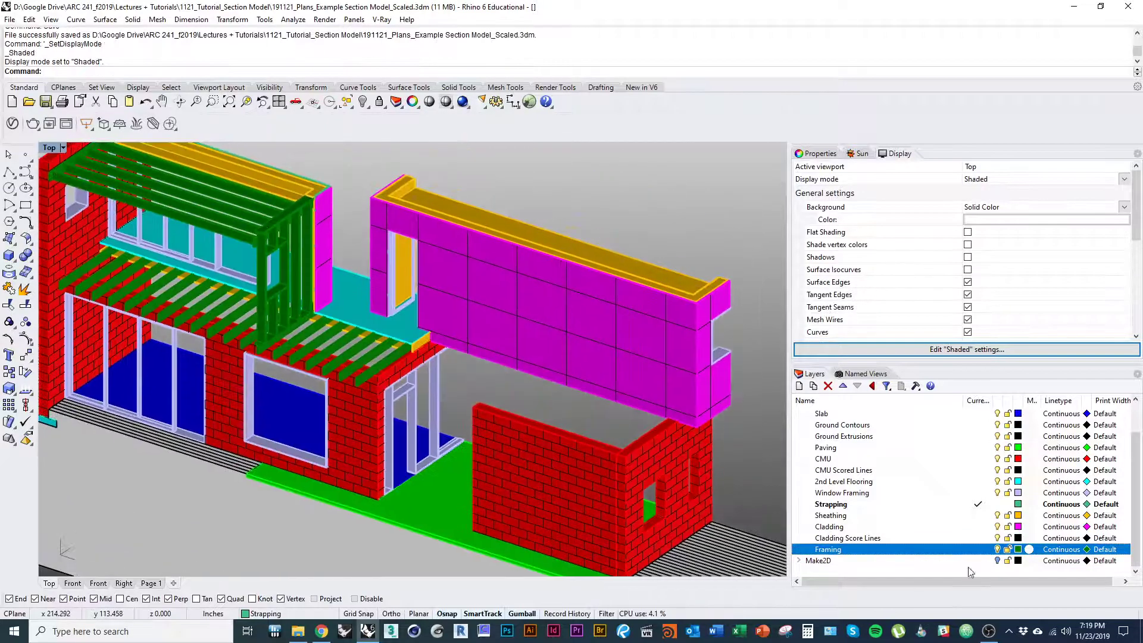
Step: Turn off the Cladding Score Lines, Cladding, Sheathing, 2nd Level Flooring and CMU Scored Lines layers
click(998, 539)
click(997, 527)
click(998, 516)
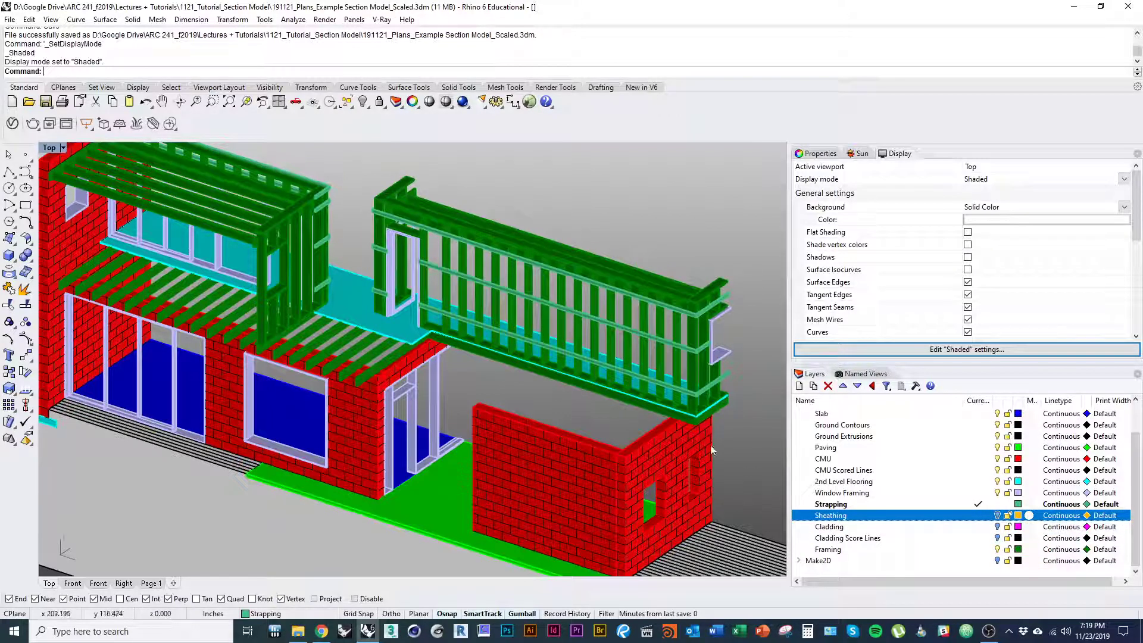
click(998, 482)
click(997, 470)
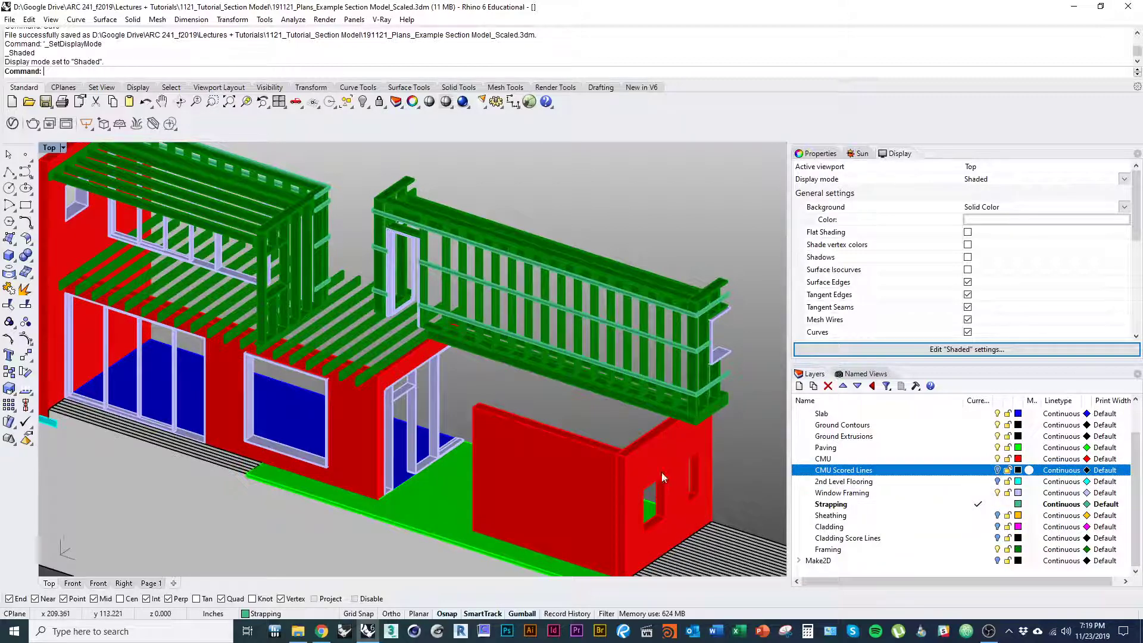
Step: Turn off the CMU, Paving, Ground Extrusions and Ground Contours layers
right_drag(681, 466, 628, 470)
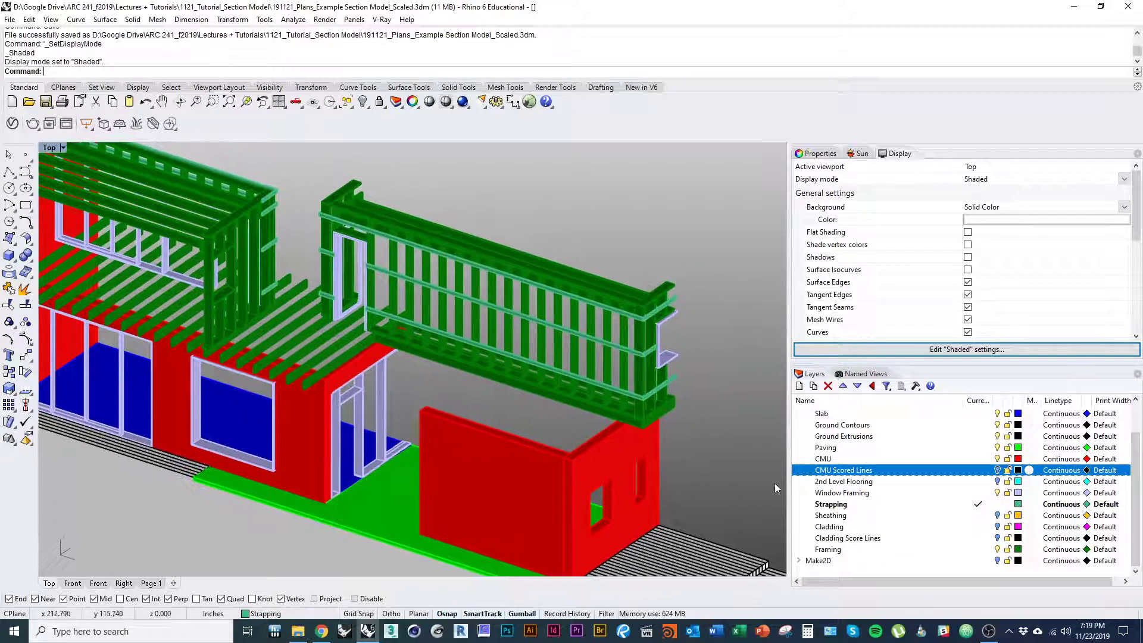
click(998, 459)
right_drag(721, 483, 903, 505)
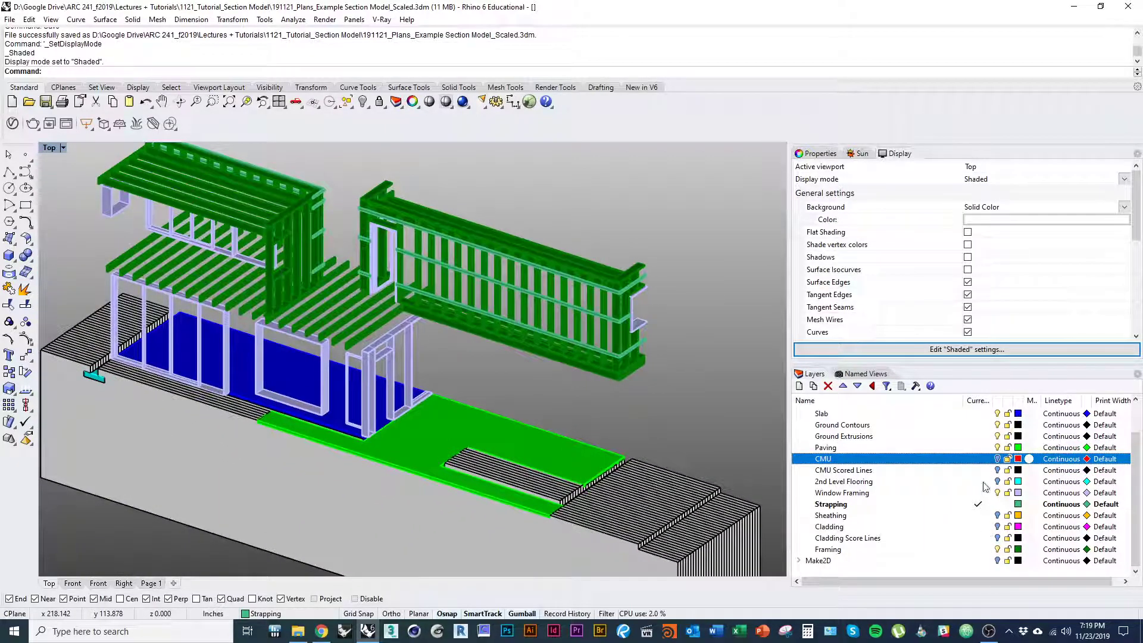
click(998, 448)
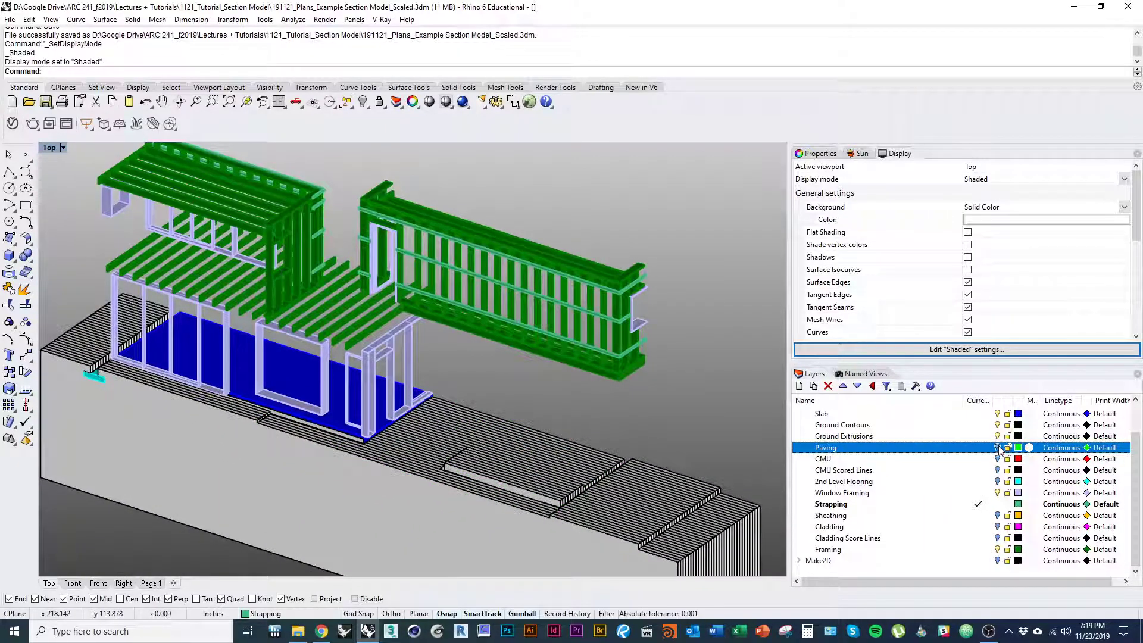
click(998, 436)
click(998, 425)
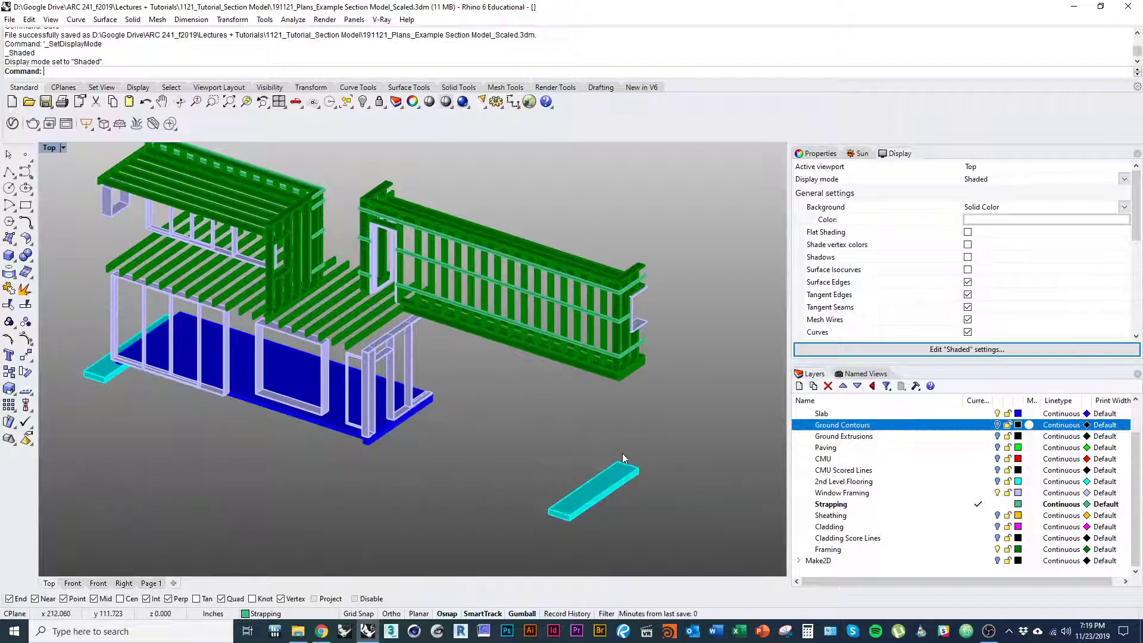
Step: Turn off the Footings and Slab layers so only the framing, window framing and strapping are shown
scroll(562, 463, down, 2)
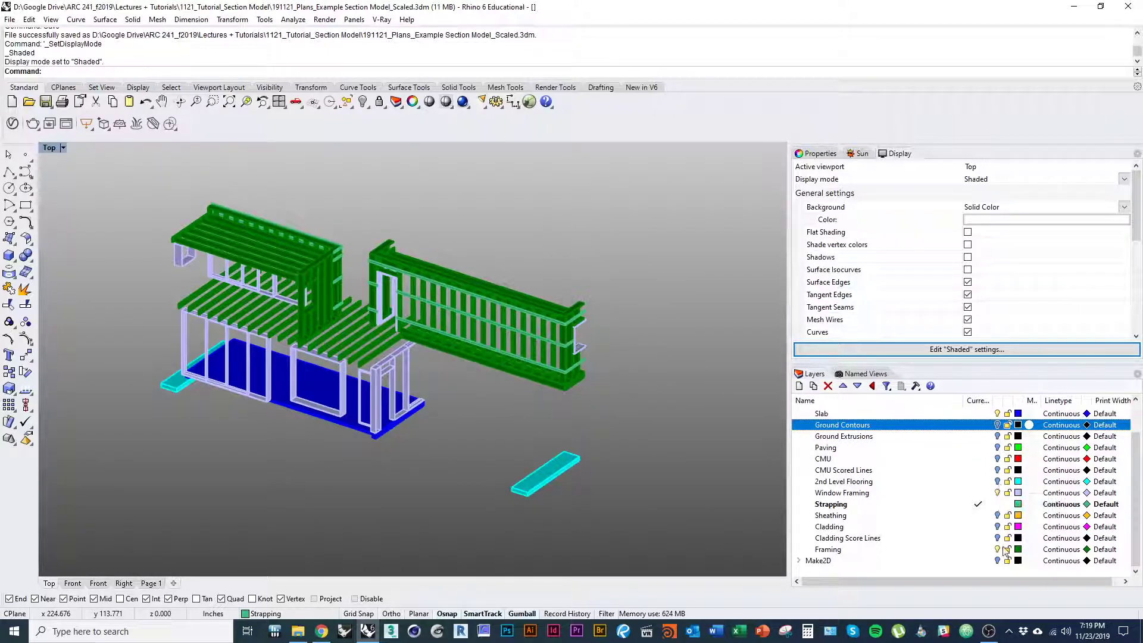
scroll(971, 489, up, 1)
click(997, 437)
scroll(646, 476, up, 3)
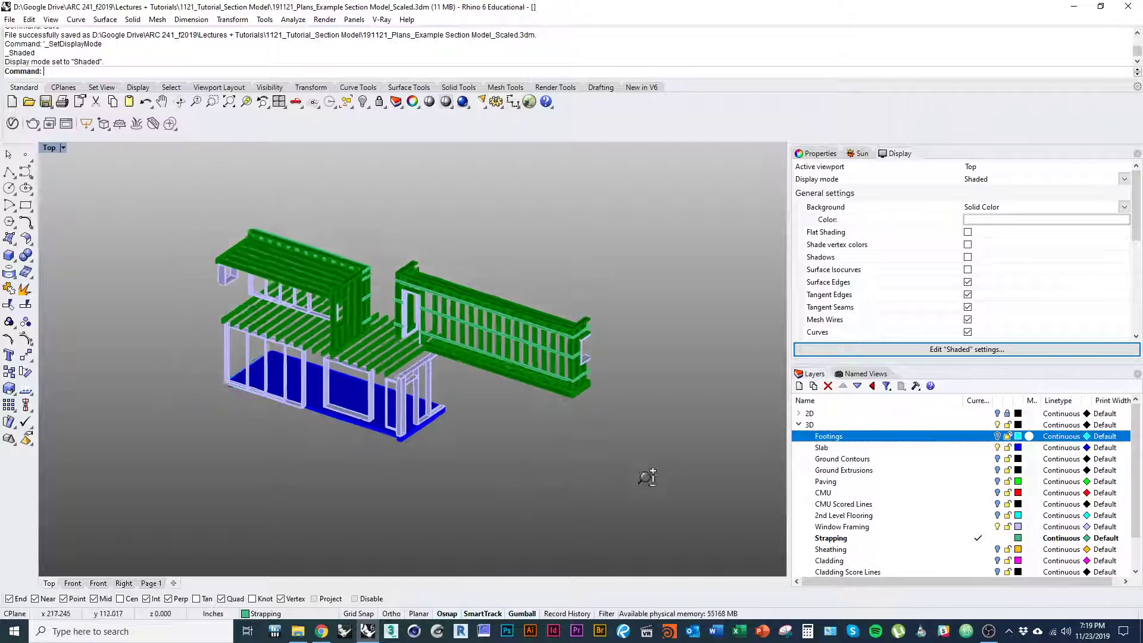
click(998, 448)
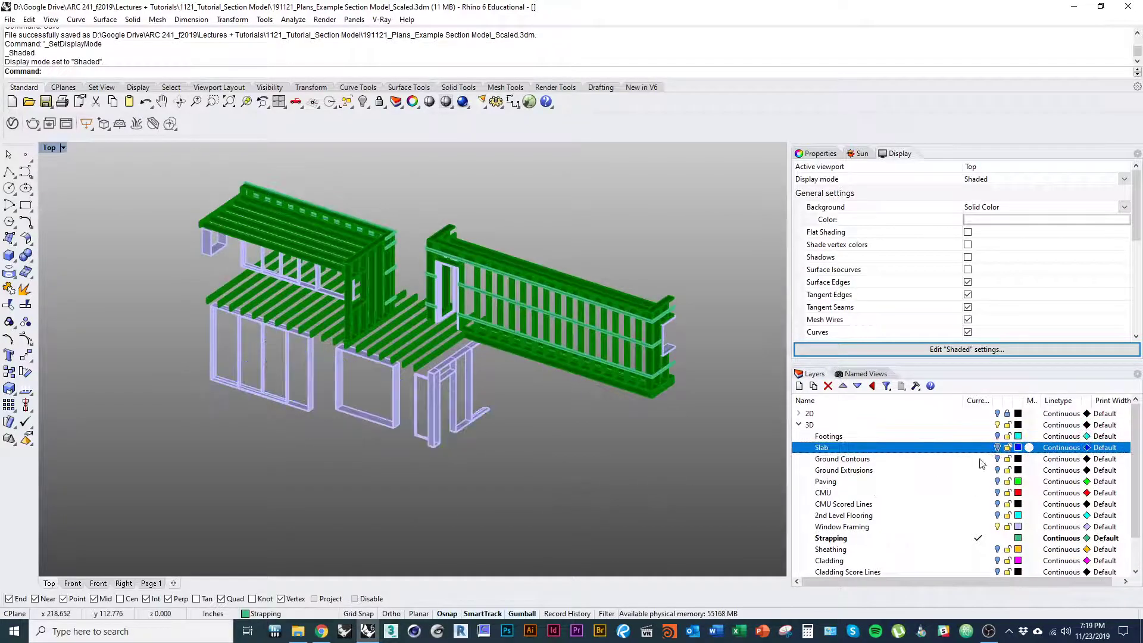
Step: Inspect the framing from several angles and turn the Footings, Slab, Ground Contours and Ground Extrusions layers back on
scroll(521, 339, up, 4)
right_drag(521, 340, 452, 387)
scroll(288, 491, down, 2)
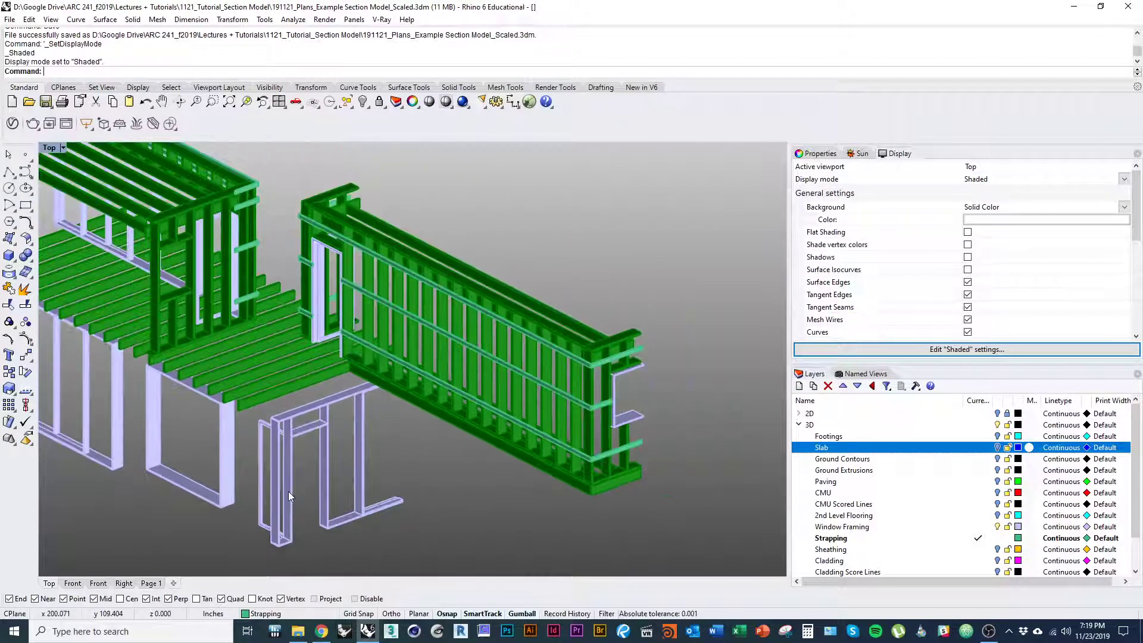
right_drag(288, 491, 407, 441)
scroll(390, 455, down, 2)
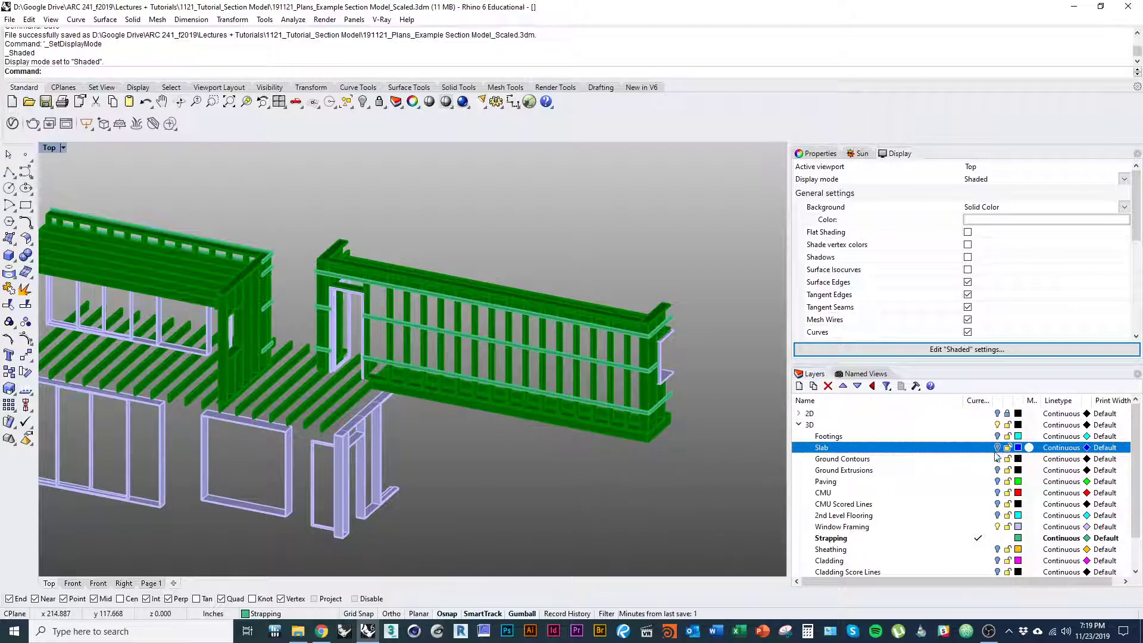
ctrl+shift+right_drag(713, 447, 686, 453)
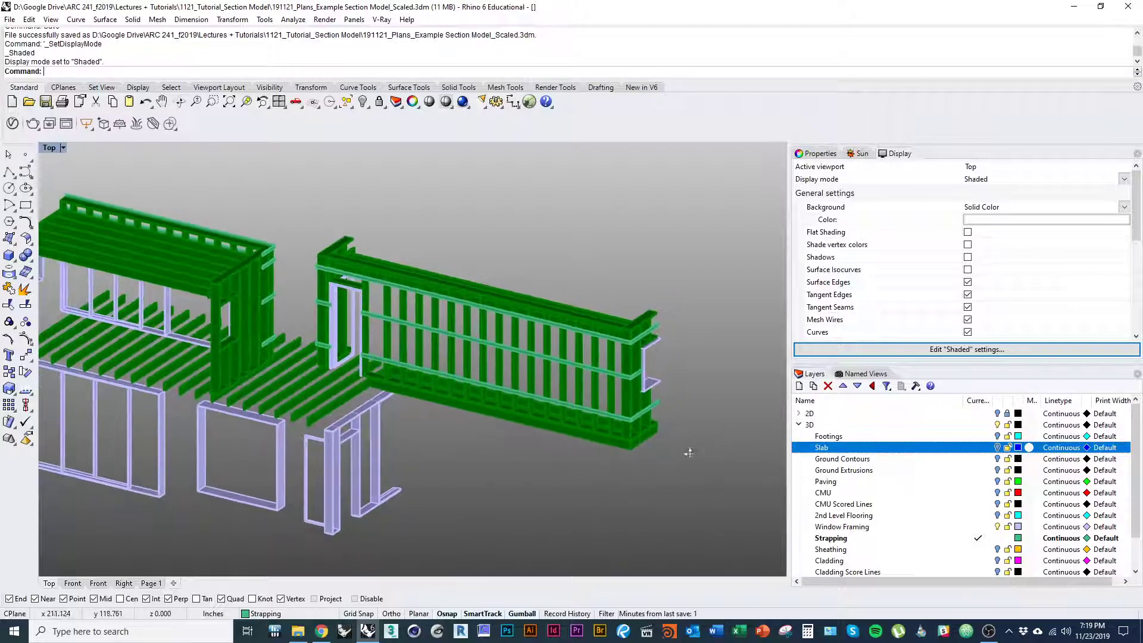
click(998, 448)
click(997, 459)
click(997, 470)
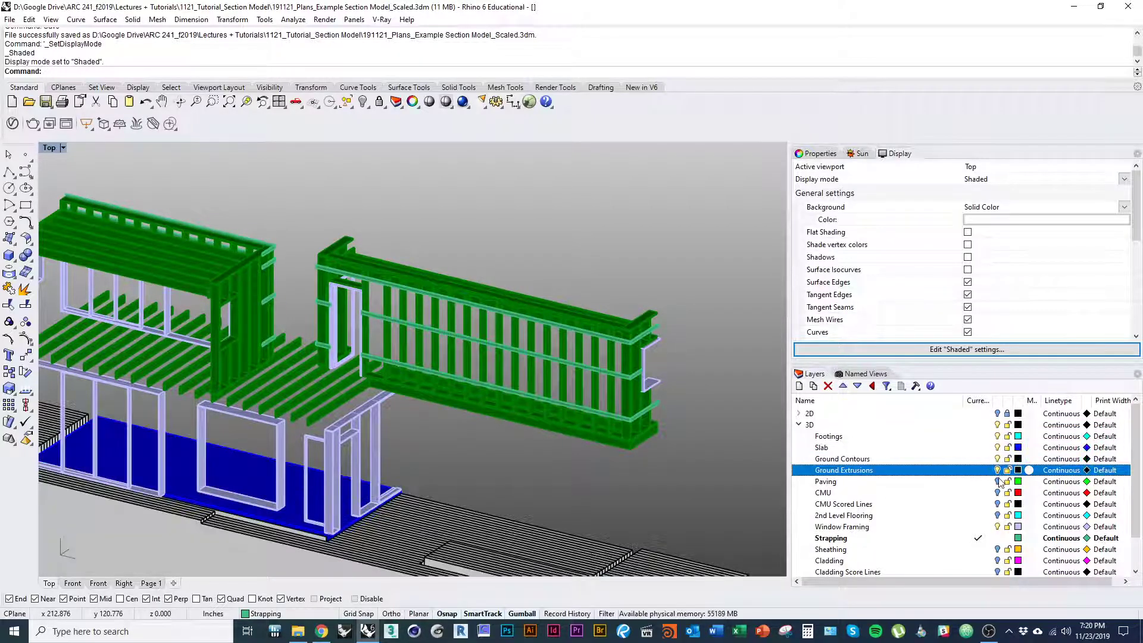
Step: Turn the Paving, CMU, CMU Scored Lines and 2nd Level Flooring layers back on
click(997, 481)
click(997, 492)
click(998, 504)
click(998, 514)
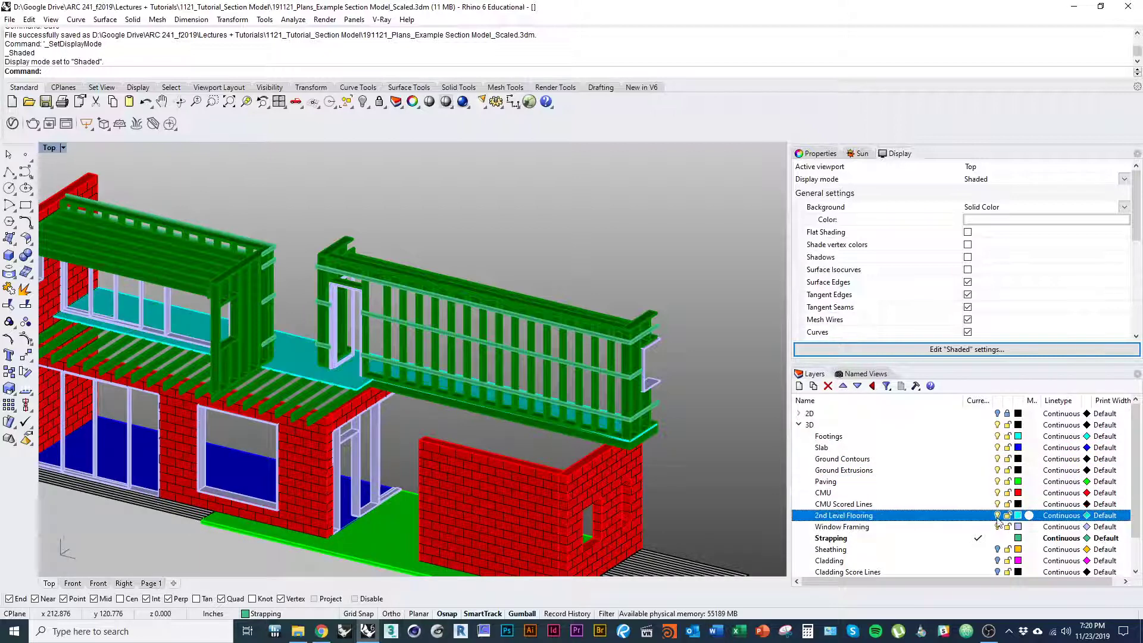
Step: Turn the Sheathing, Cladding and Cladding Score Lines layers back on
scroll(998, 519, down, 1)
click(998, 515)
click(998, 526)
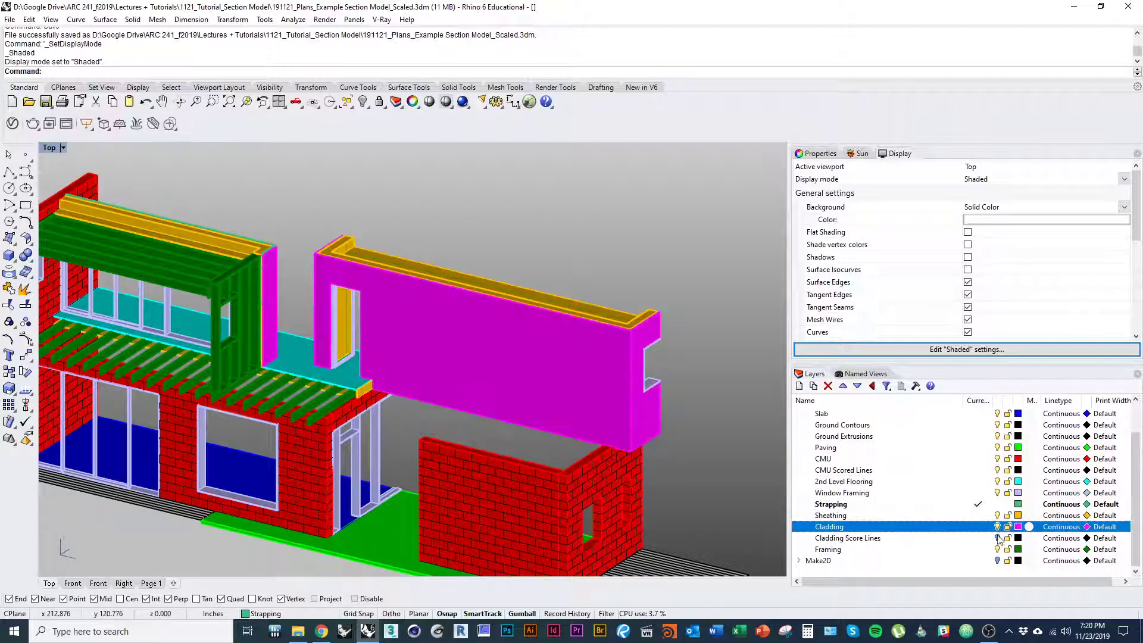
click(998, 538)
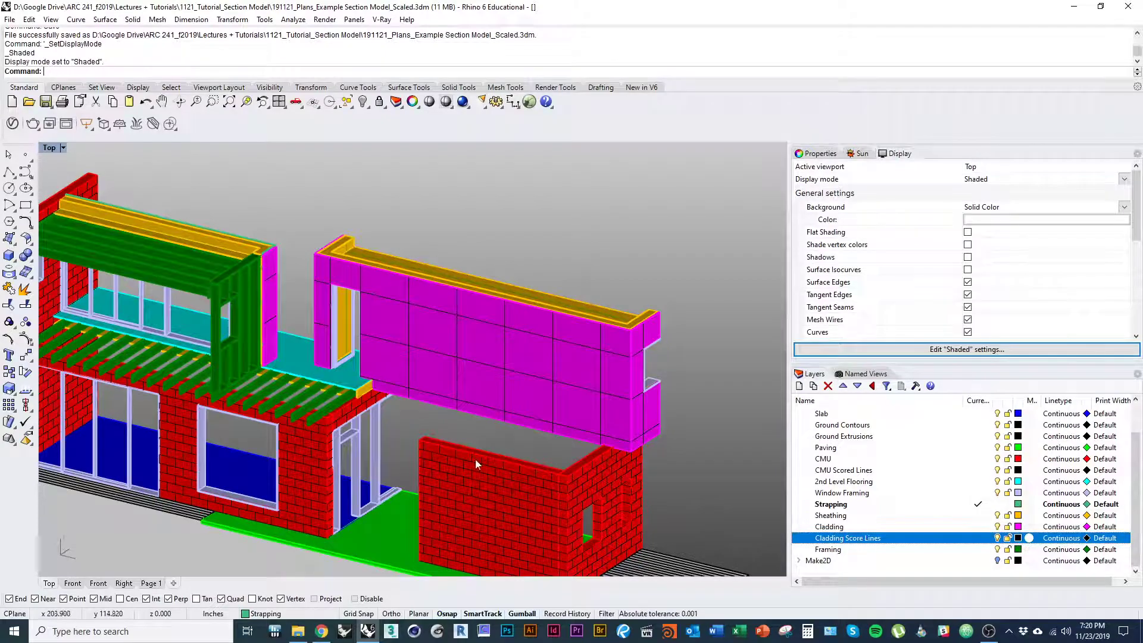
Step: Turn the Footings and Slab layers off briefly and switch both back on
scroll(475, 459, down, 2)
scroll(587, 502, down, 3)
scroll(623, 577, up, 3)
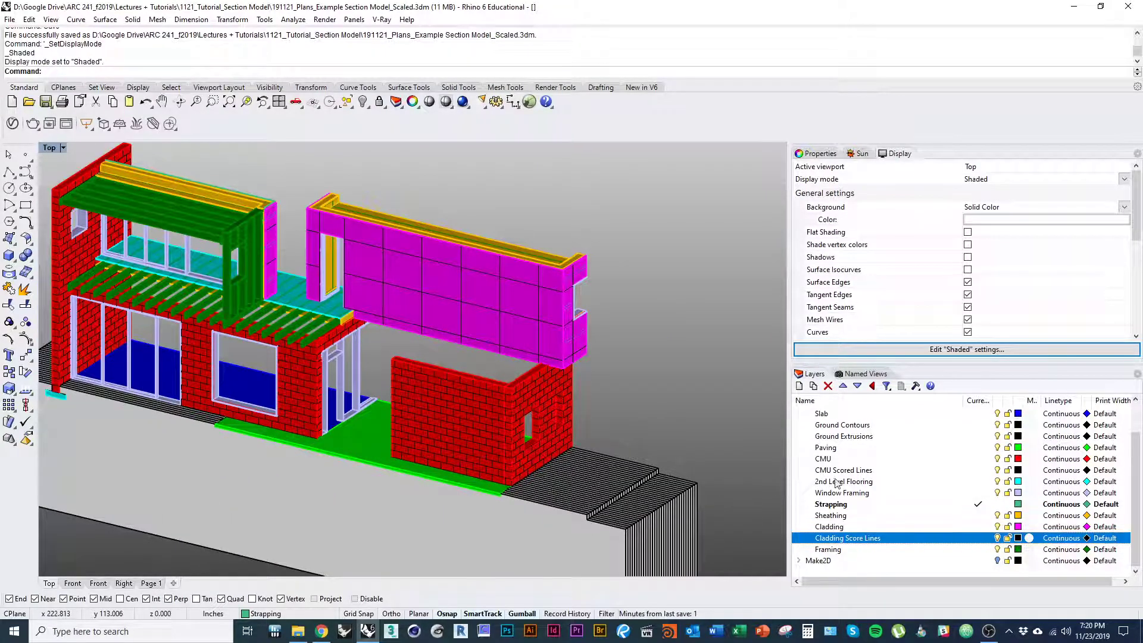
scroll(947, 497, up, 1)
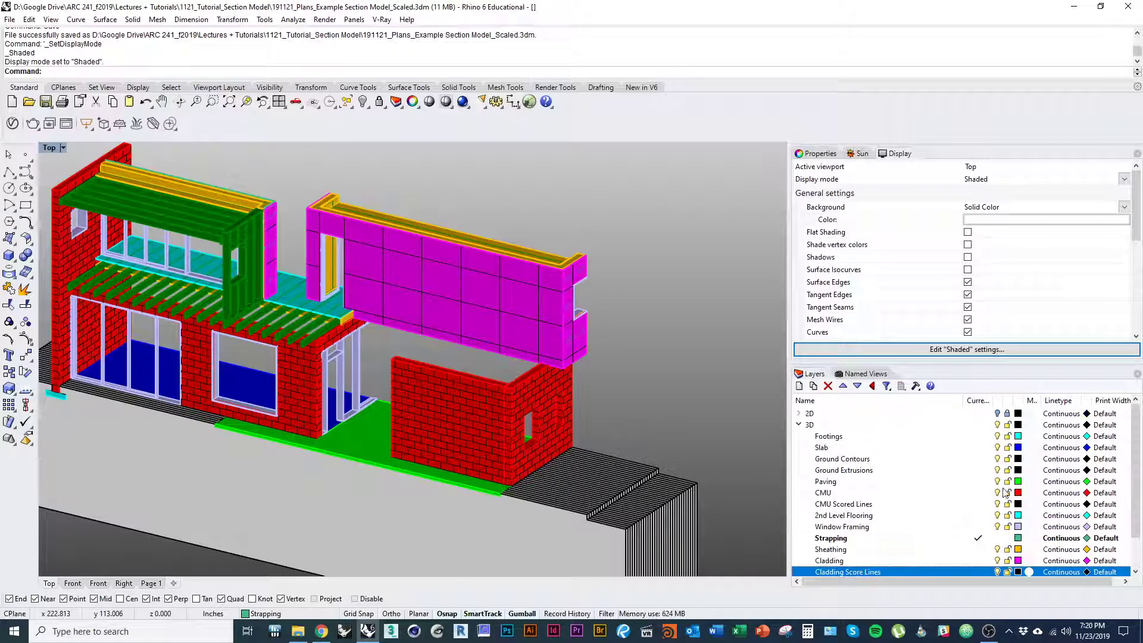
click(997, 436)
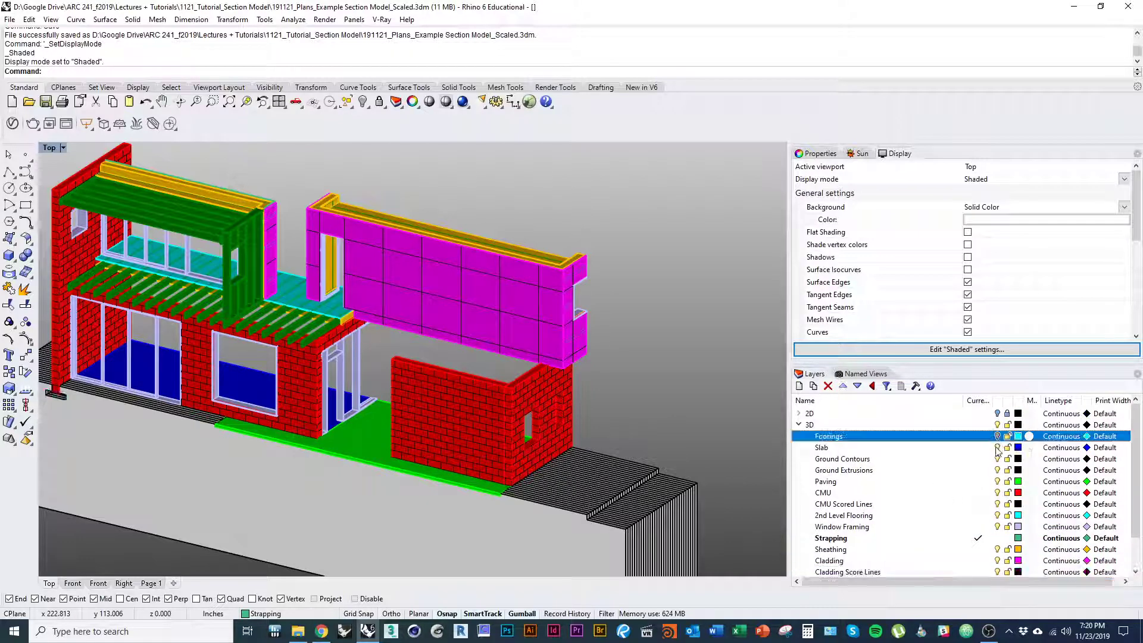
click(997, 447)
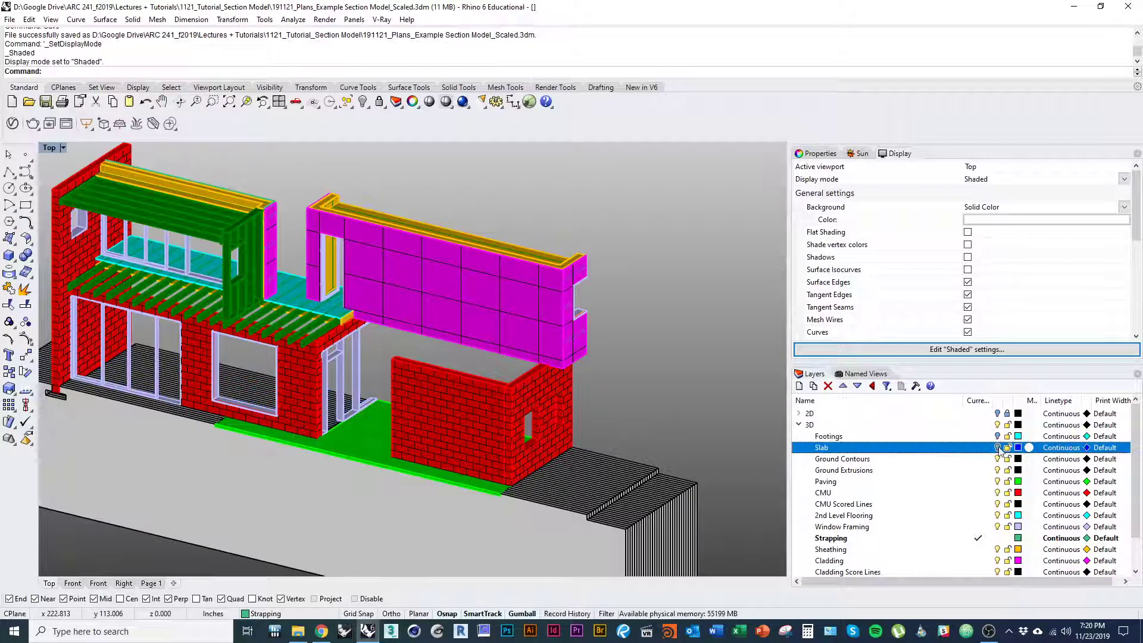
click(997, 448)
click(998, 436)
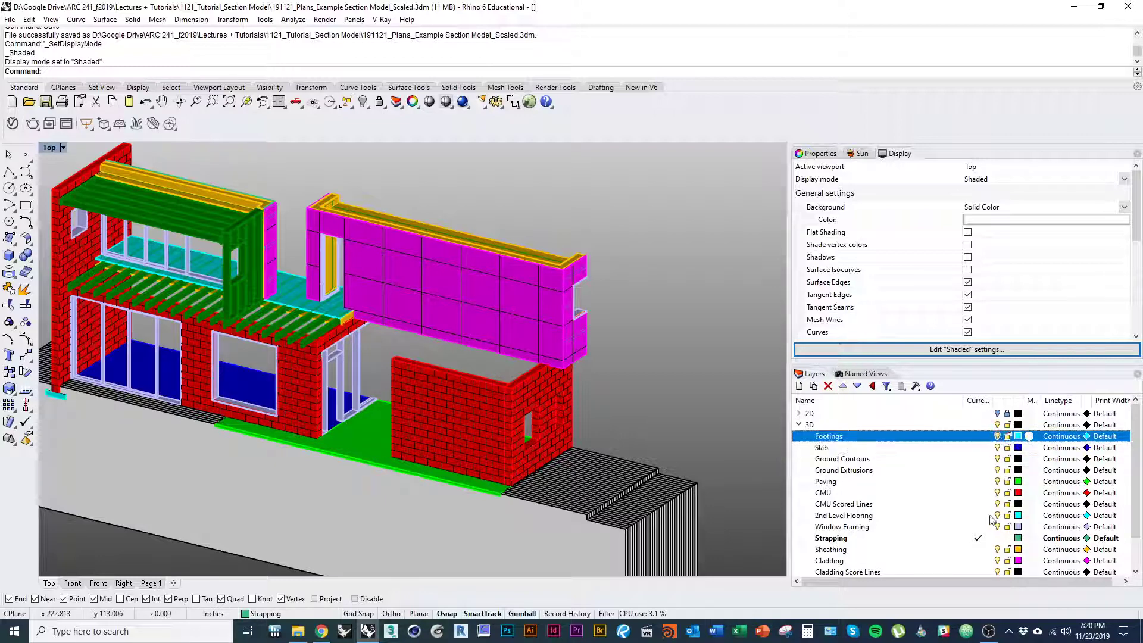
Step: Turn off the Framing, Window Framing and Strapping layers, making Sheathing the current layer
scroll(997, 440, down, 1)
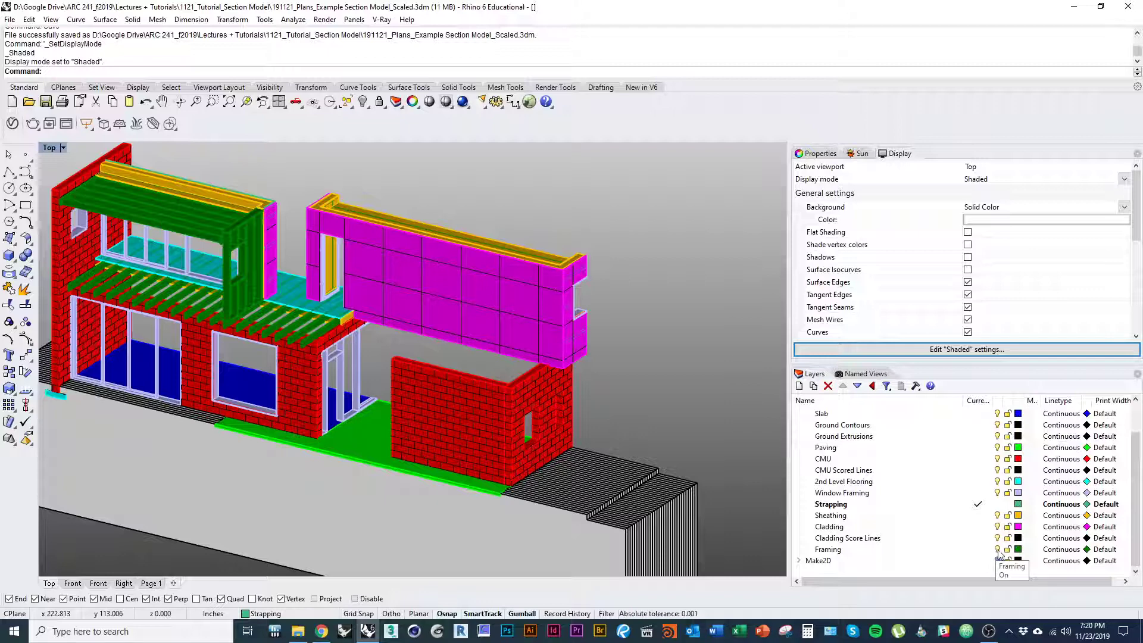
click(997, 549)
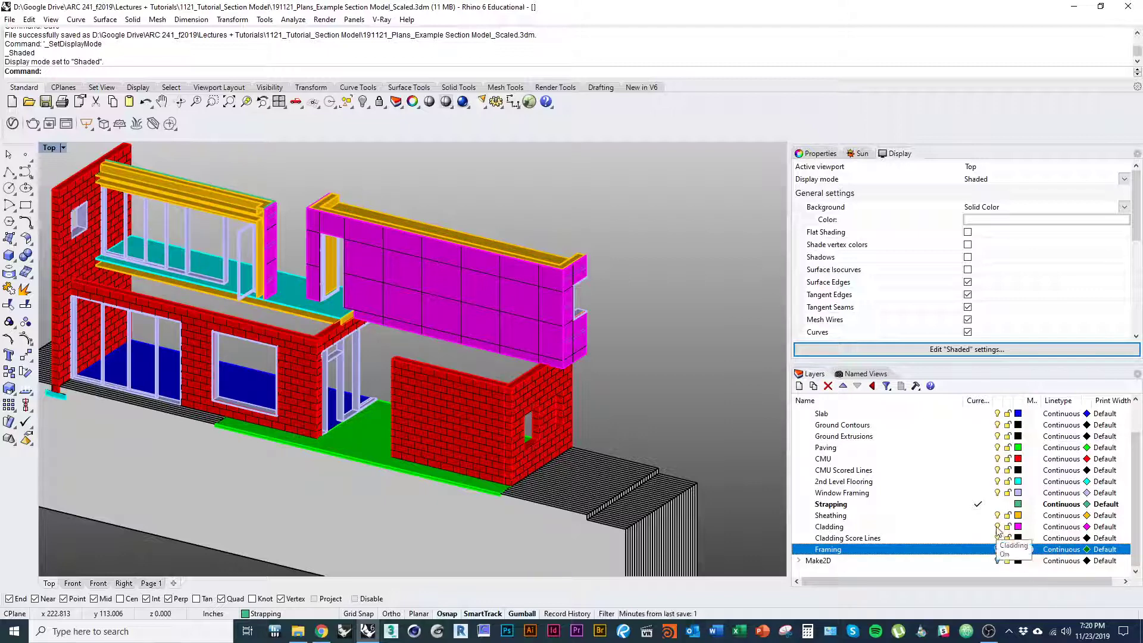
click(997, 493)
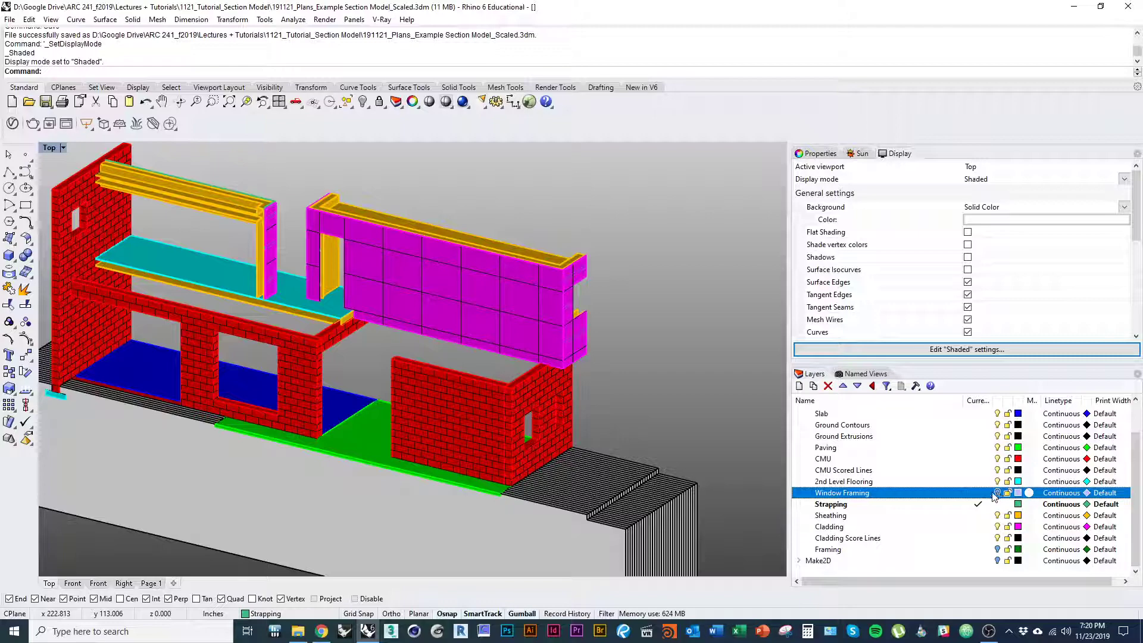
right_drag(656, 392, 550, 352)
click(978, 516)
click(997, 504)
Step: Select all the ground extrusion solids beneath the house with a crossing window at the end of the base
scroll(583, 351, up, 3)
scroll(548, 351, down, 6)
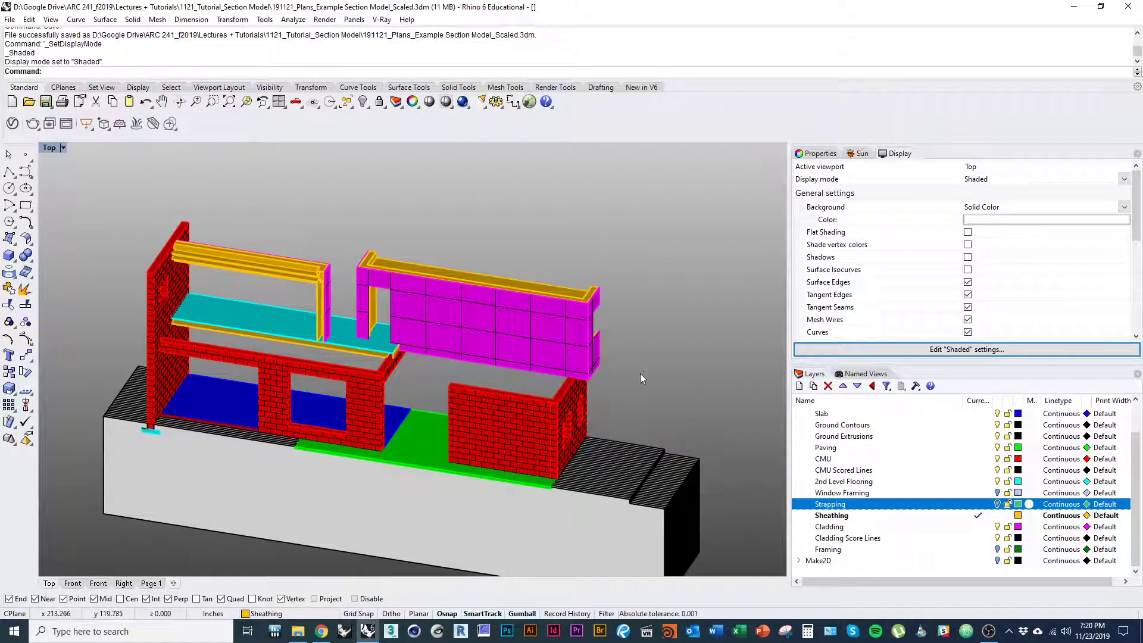
shift+right_drag(640, 373, 529, 300)
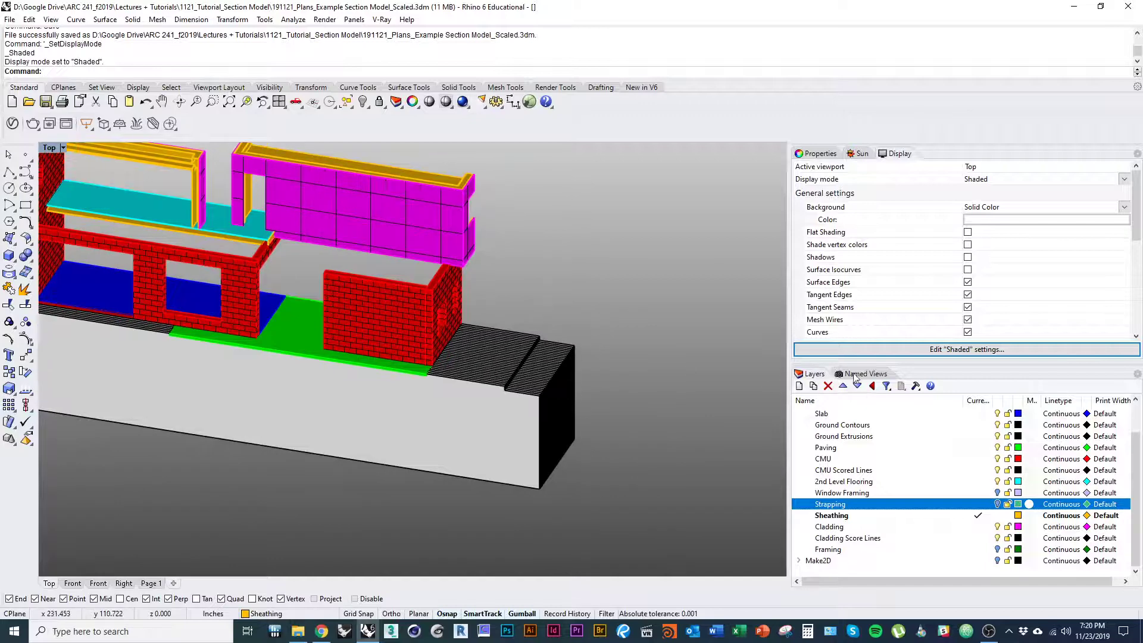
scroll(548, 481, down, 2)
shift+right_drag(598, 434, 562, 437)
scroll(548, 481, down, 4)
drag(616, 516, 504, 411)
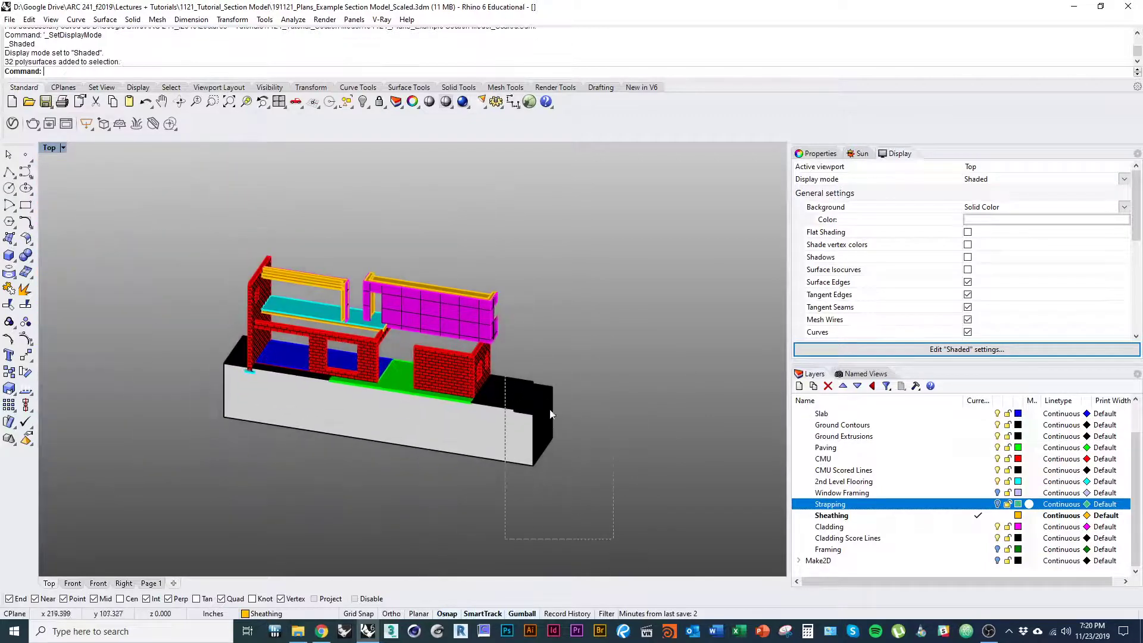
scroll(469, 431, down, 3)
shift+right_drag(543, 432, 409, 420)
scroll(435, 432, up, 4)
scroll(436, 432, up, 1)
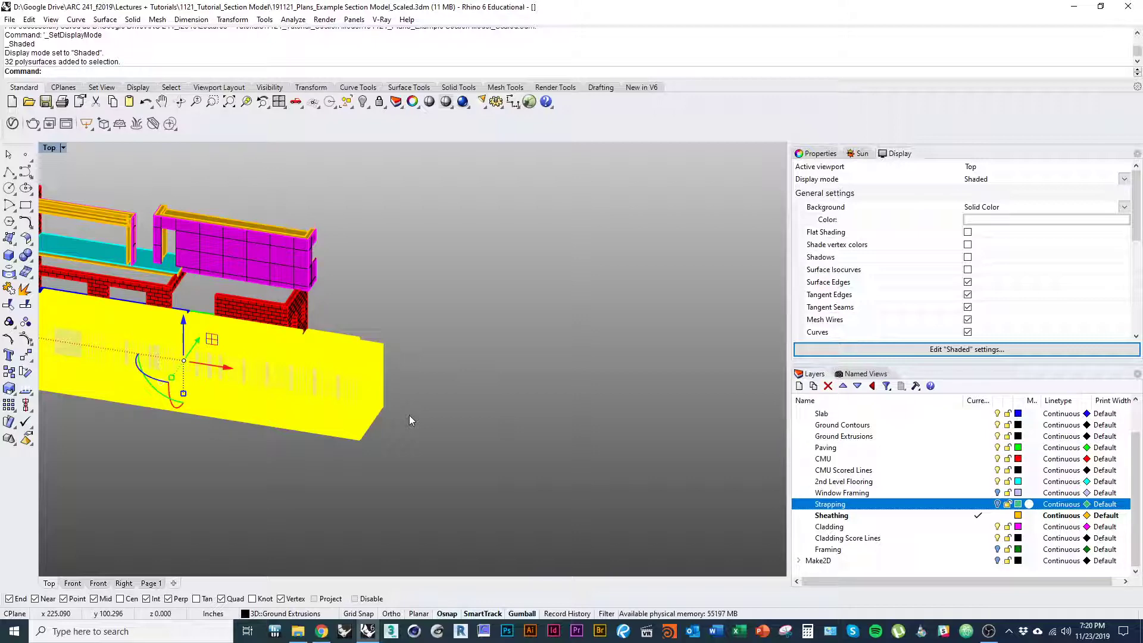
scroll(409, 420, up, 4)
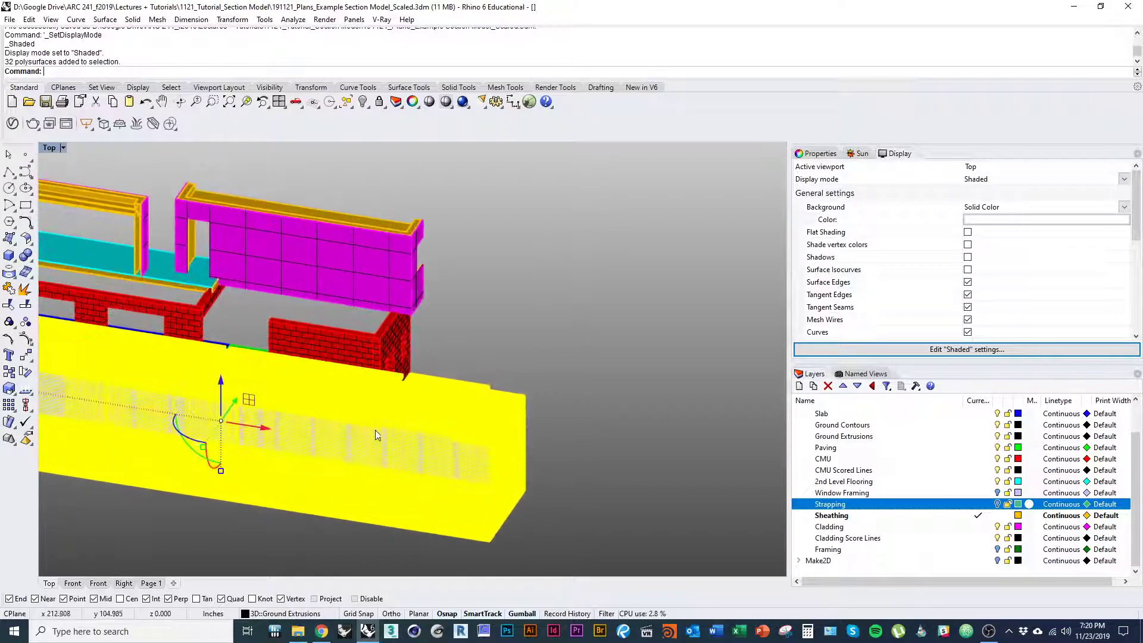
scroll(423, 403, down, 2)
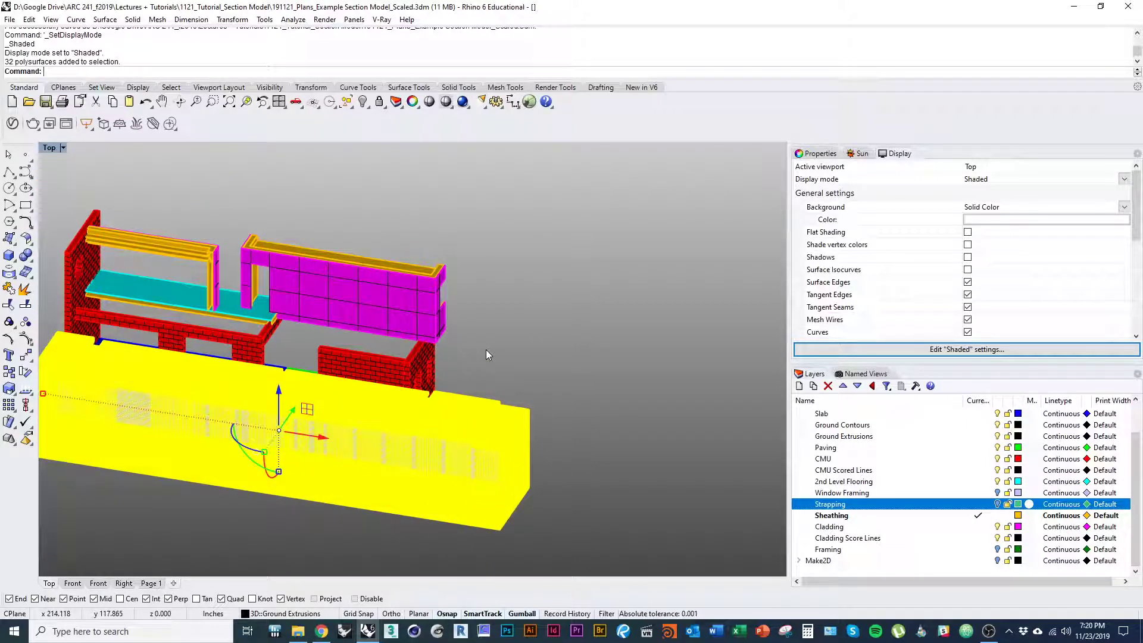
Step: Set the viewport to the Top view with the ground extrusions still selected
text(Top)
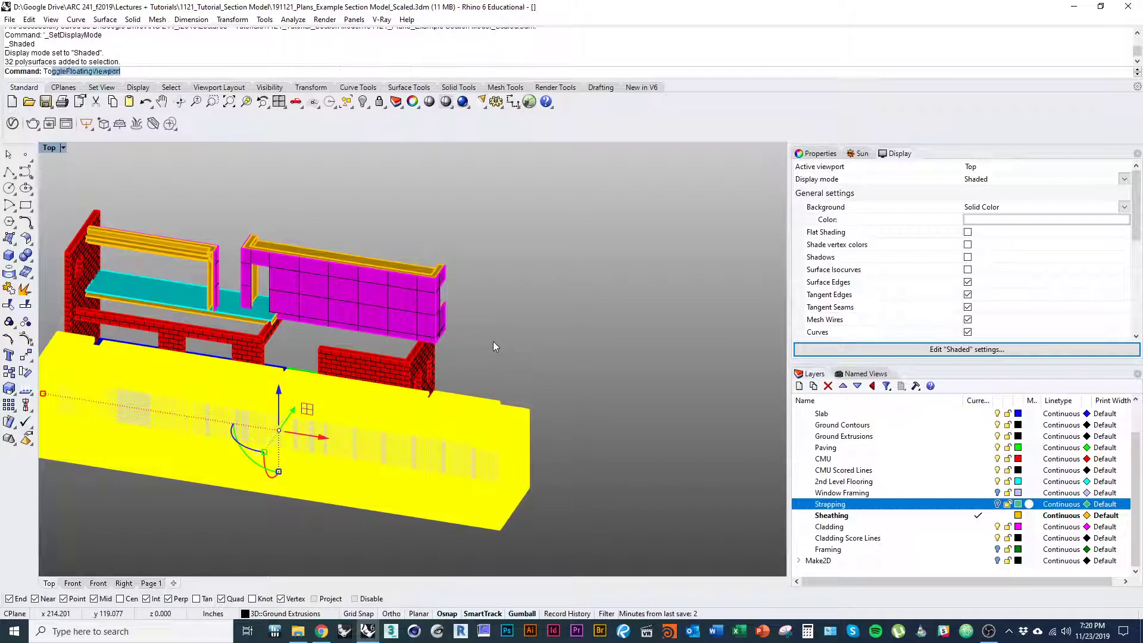
key(Return)
scroll(585, 391, down, 2)
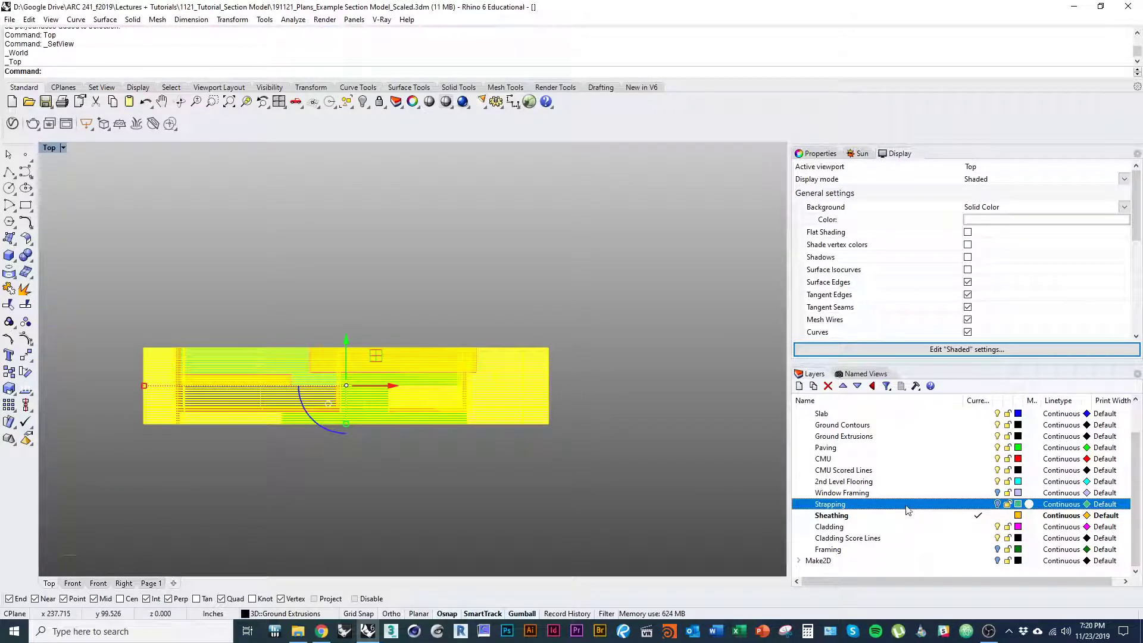
Step: Make Ground Contours the current layer
click(978, 424)
scroll(548, 472, down, 2)
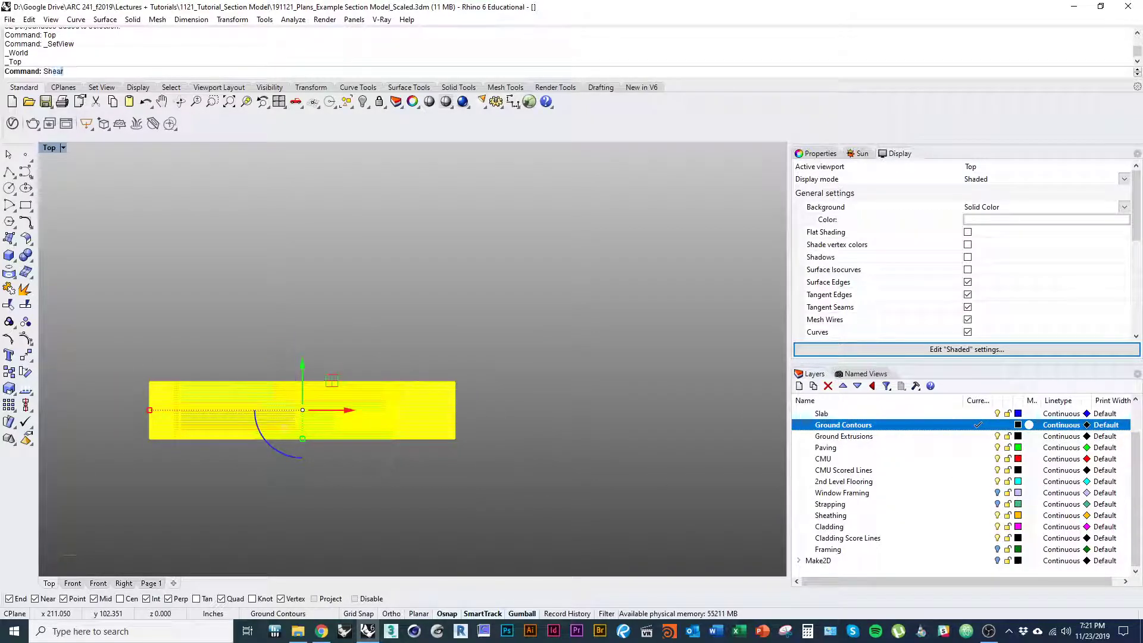
text(ear)
key(Return)
right_drag(446, 470, 375, 434)
scroll(375, 434, down, 2)
key(Escape)
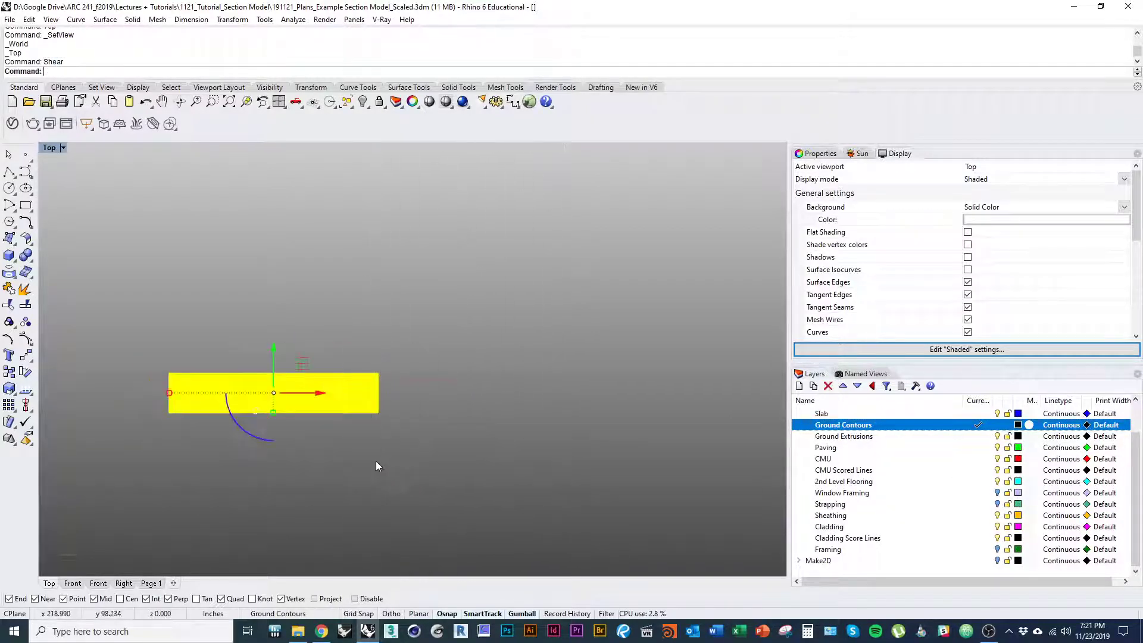
Step: Copy the selected ground extrusions straight down in plan, clear of the section model
scroll(339, 468, down, 5)
text(co)
key(Return)
right_drag(349, 490, 360, 374)
click(413, 303)
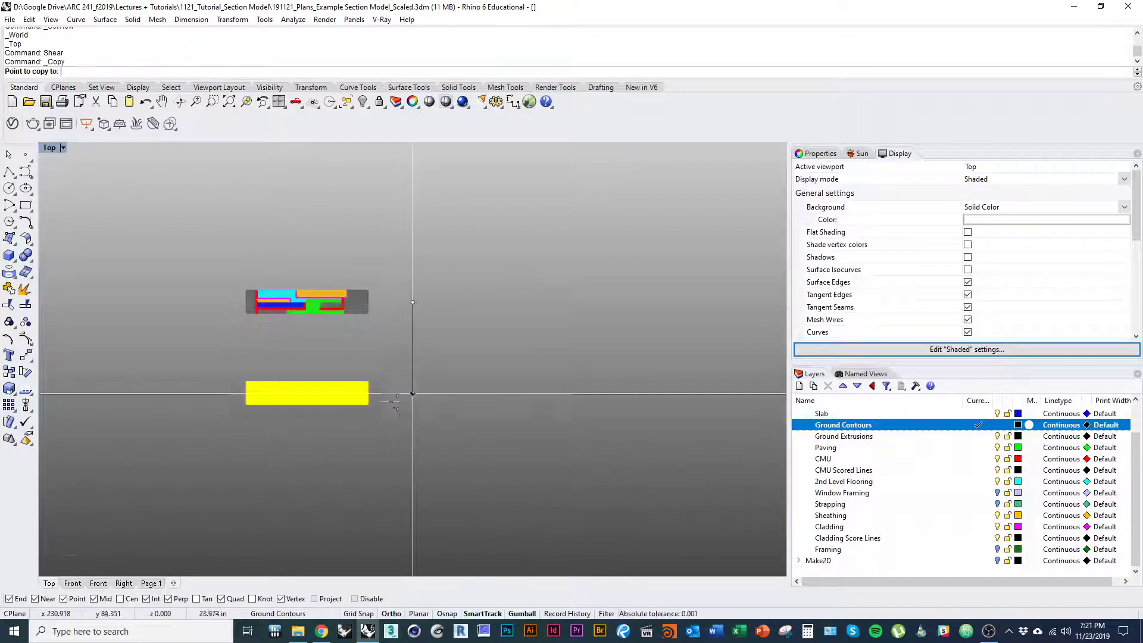
shift+click(413, 404)
key(Return)
Step: Try to shear the copied ground extrusions sideways from their lower right corner, using a vertical reference direction
right_drag(360, 472, 434, 465)
drag(433, 464, 279, 362)
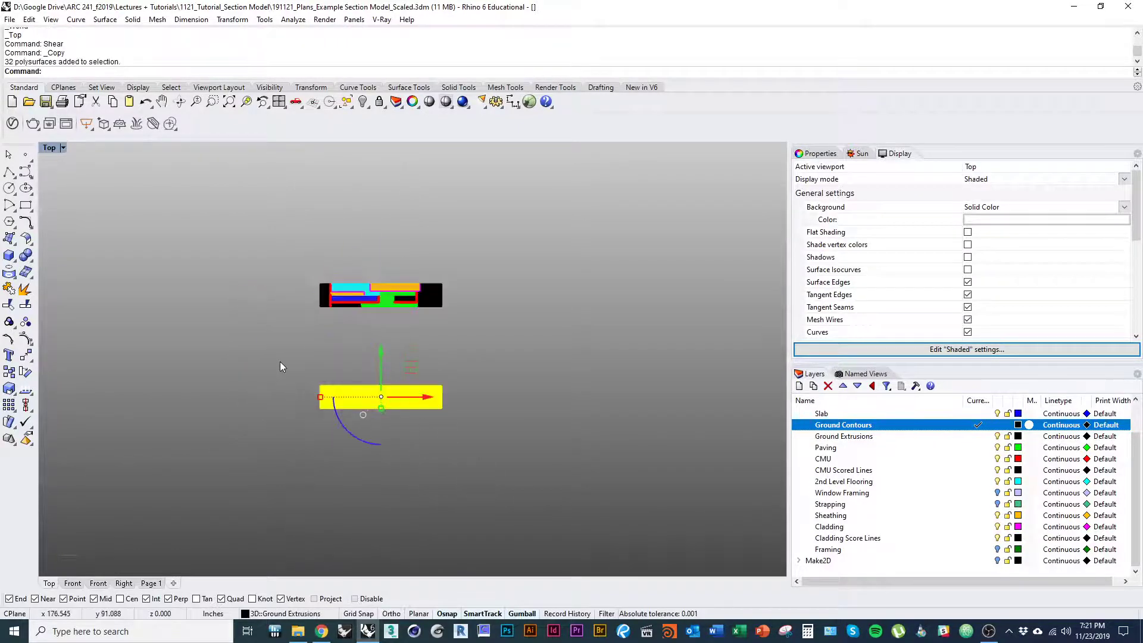
text(Shear)
key(Return)
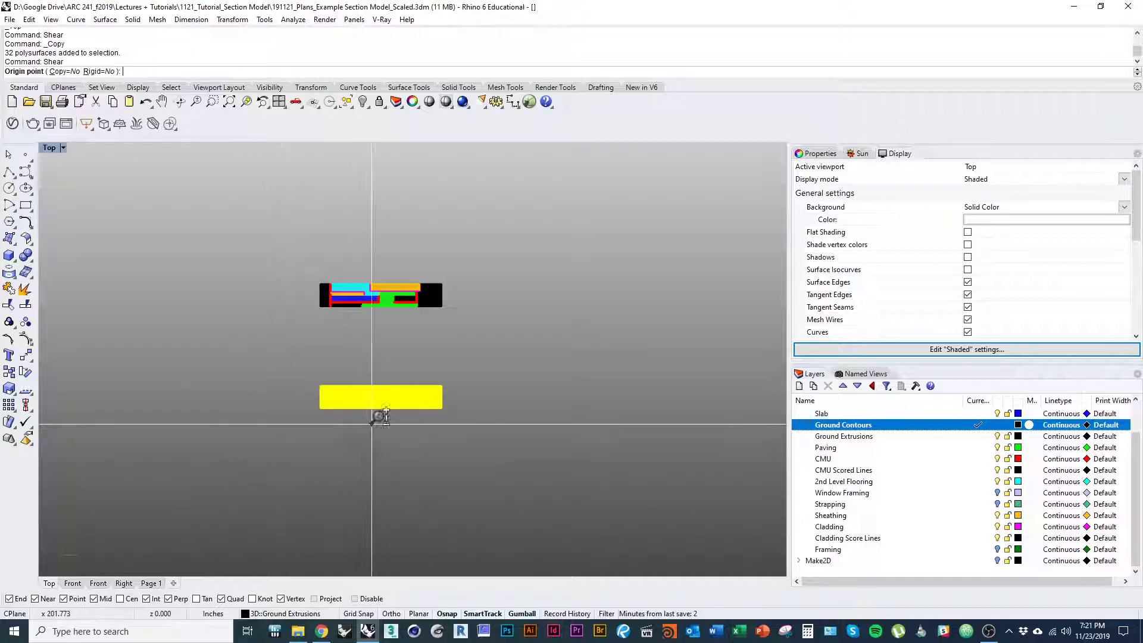
scroll(378, 416, up, 2)
click(485, 407)
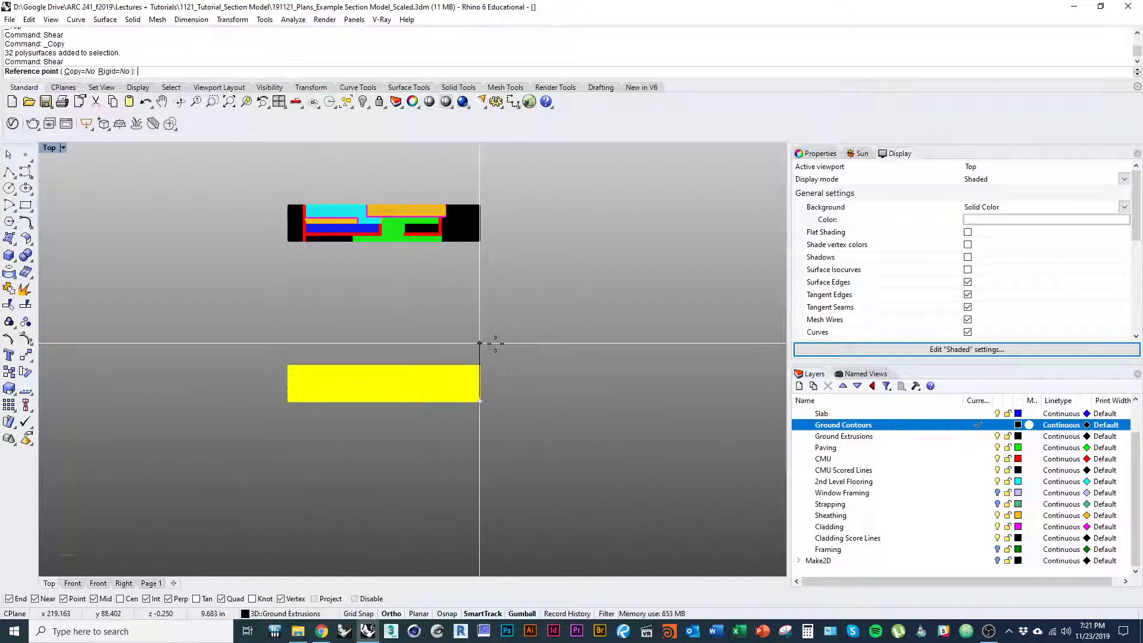
click(480, 312)
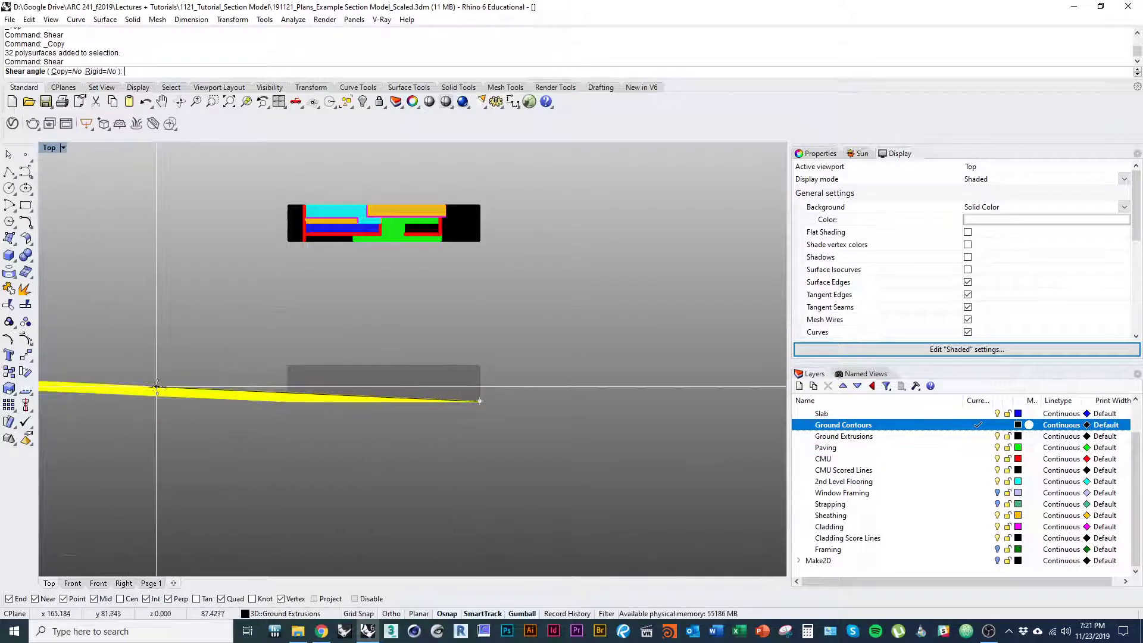
scroll(176, 389, up, 4)
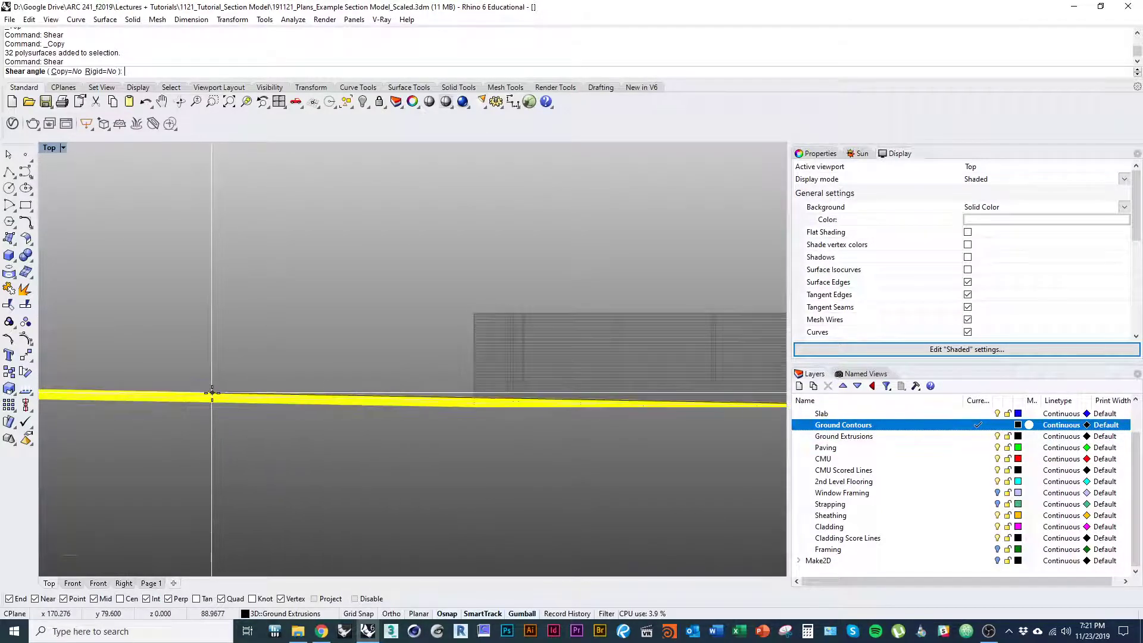
scroll(207, 427, down, 2)
key(Escape)
scroll(501, 420, down, 2)
right_drag(535, 450, 455, 463)
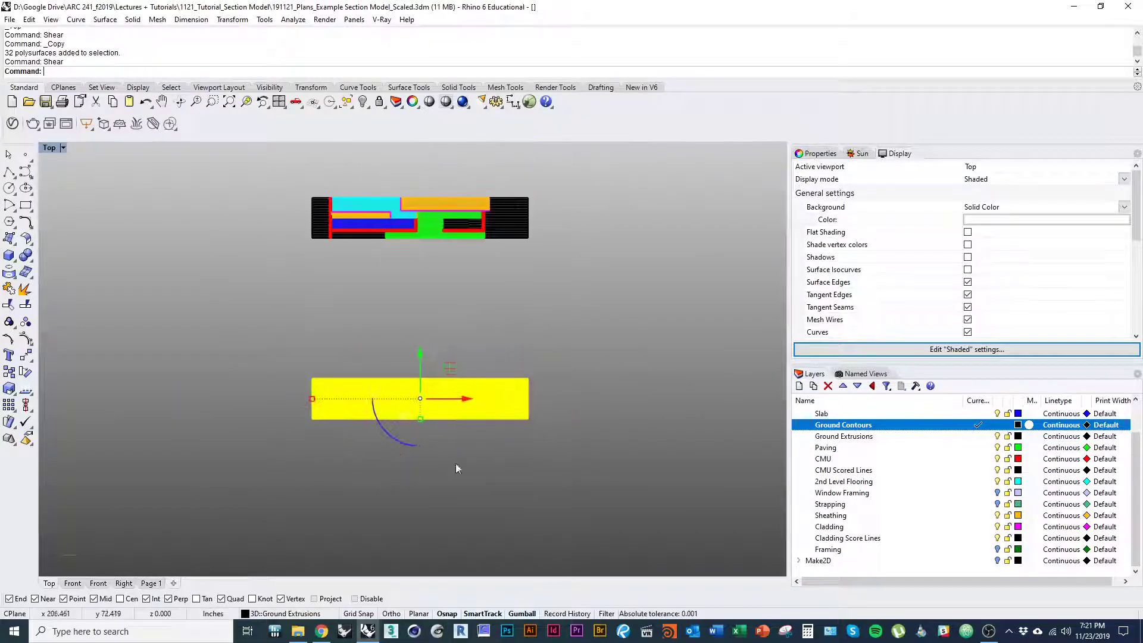
Step: Delete the copied ground extrusions beside the model
scroll(518, 455, up, 5)
ctrl+shift+right_drag(556, 456, 434, 403)
key(Delete)
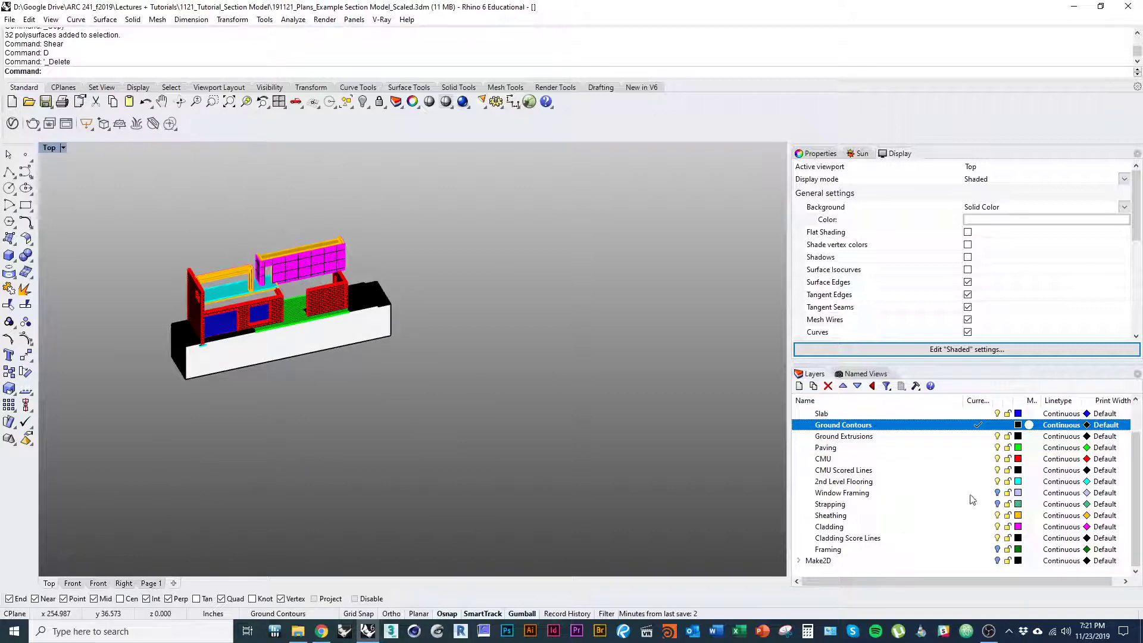
Step: Select the front ground extrusion in an angled view to check which layer it belongs to
right_drag(589, 470, 548, 474)
scroll(580, 401, down, 3)
scroll(419, 368, up, 12)
click(417, 316)
right_drag(418, 316, 449, 356)
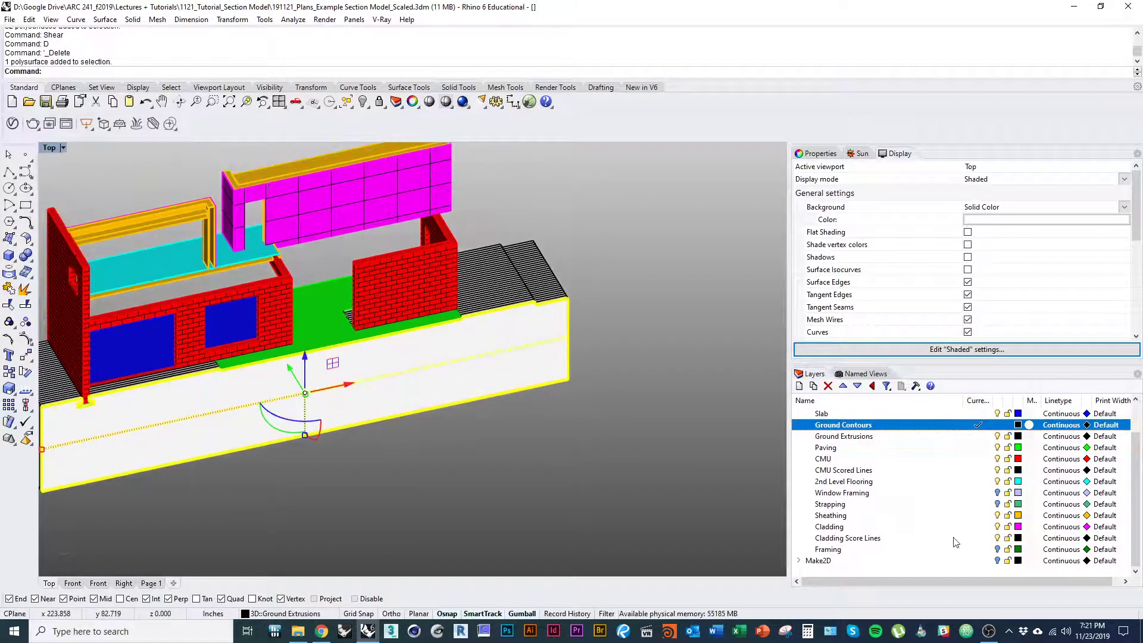
Step: Look for objects on the Ground Contours layer by selecting its contents, and clear the selection
right_click(912, 436)
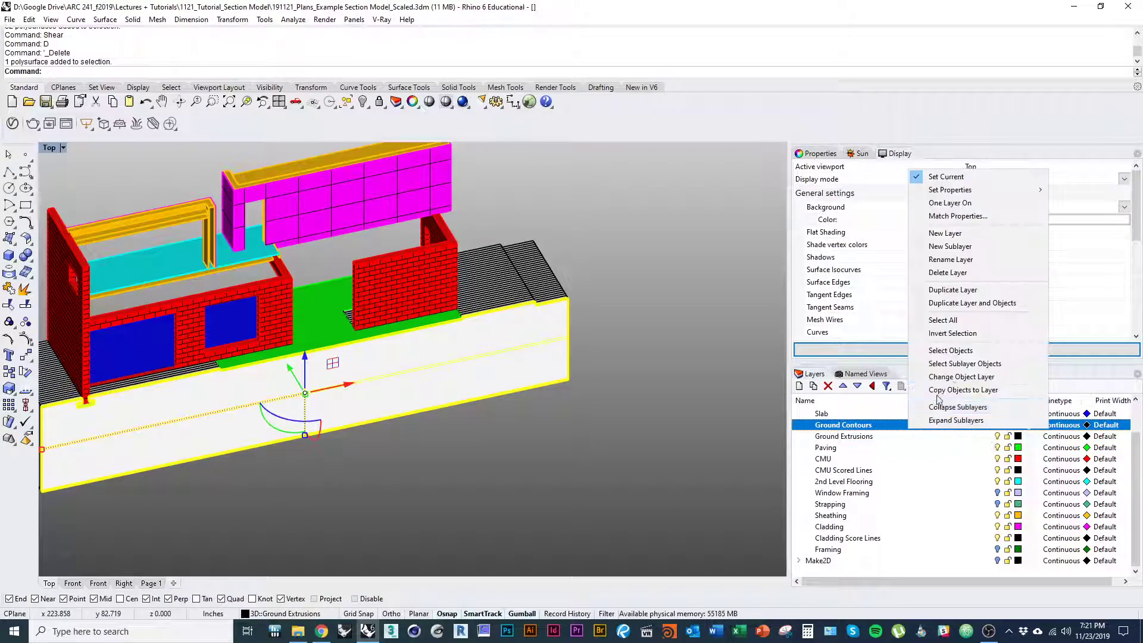
click(952, 353)
scroll(487, 458, down, 2)
click(488, 454)
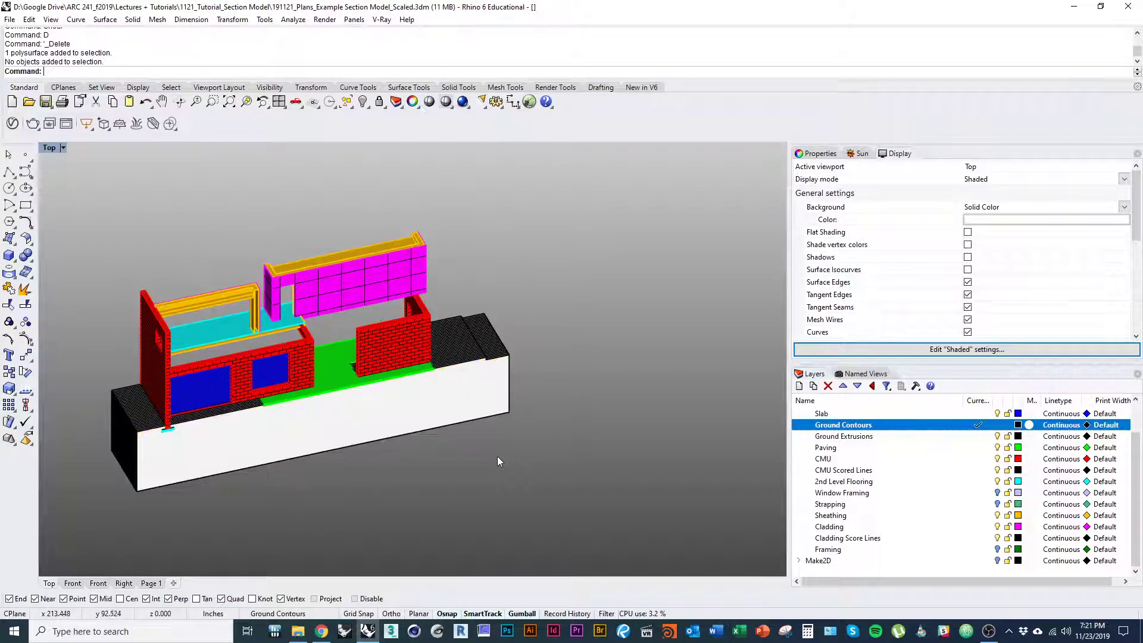
Step: Check for hidden objects with the ShowSelected command and expand the Make2D layer's sublayers
right_drag(542, 454, 581, 444)
key(ctrl+shift+h)
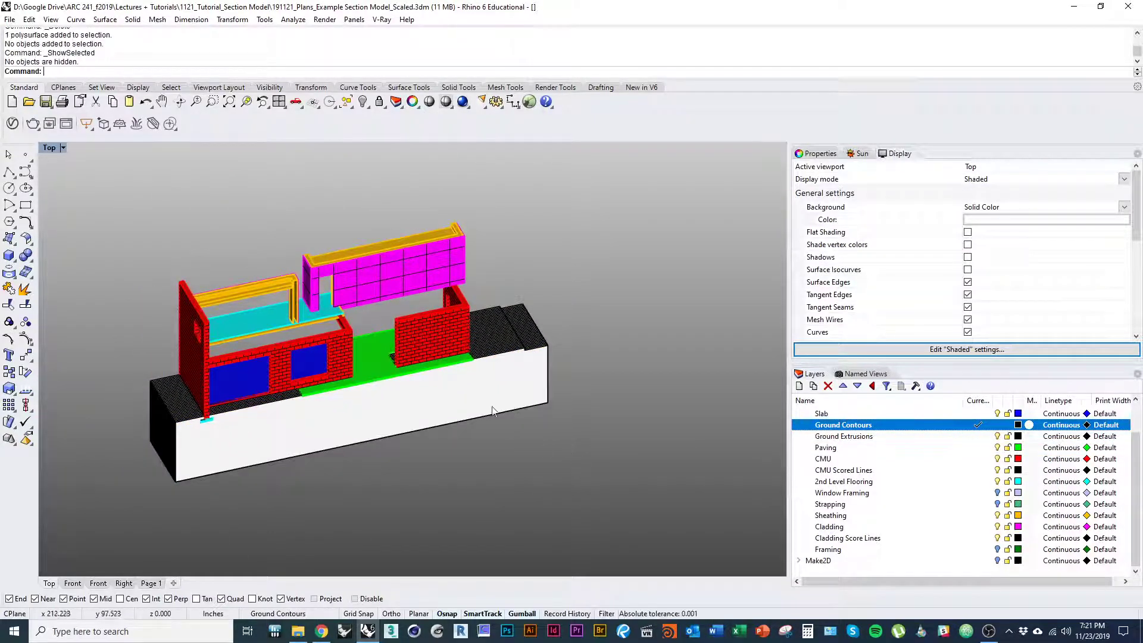
scroll(499, 399, down, 2)
click(798, 560)
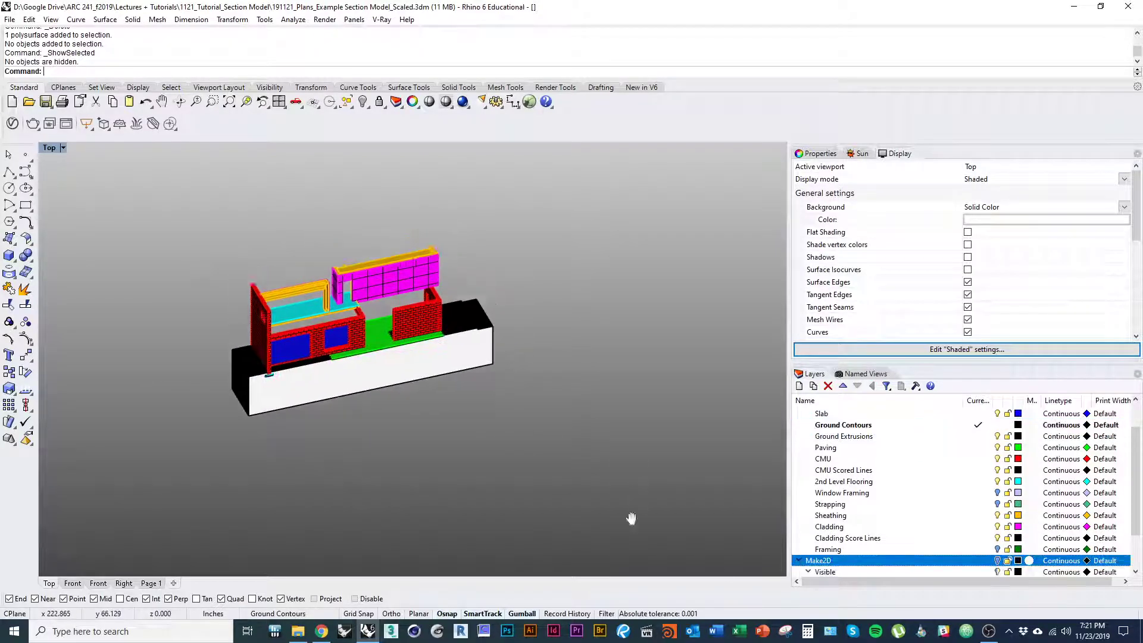
Step: Select all objects on the Ground Extrusions layer and place a duplicate of them in front of the section model
right_click(902, 436)
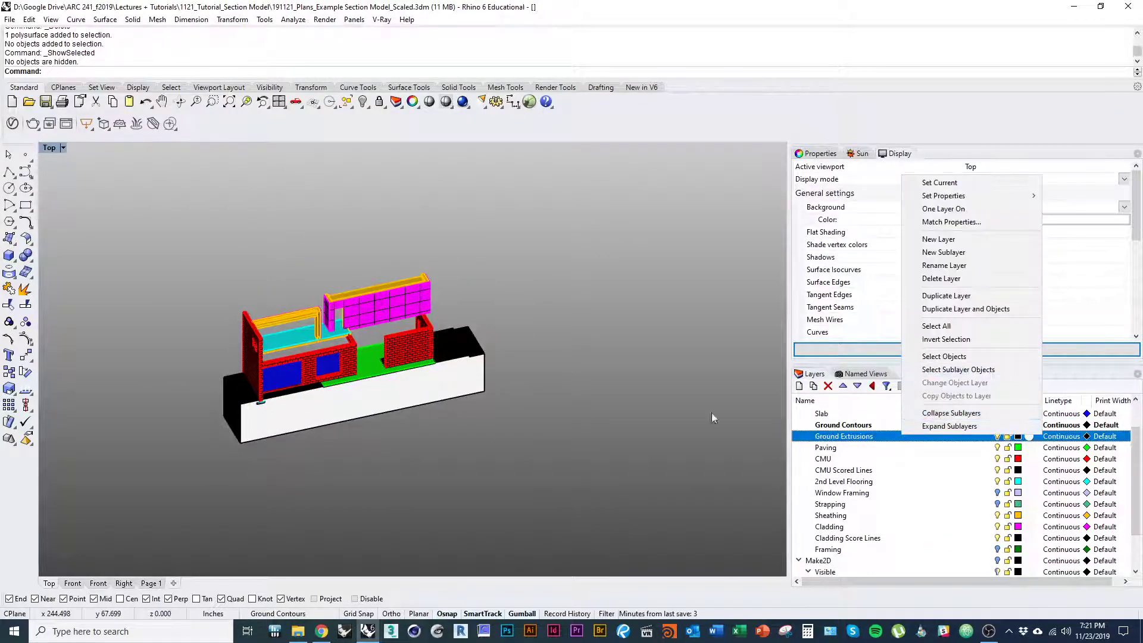
click(631, 414)
right_click(883, 438)
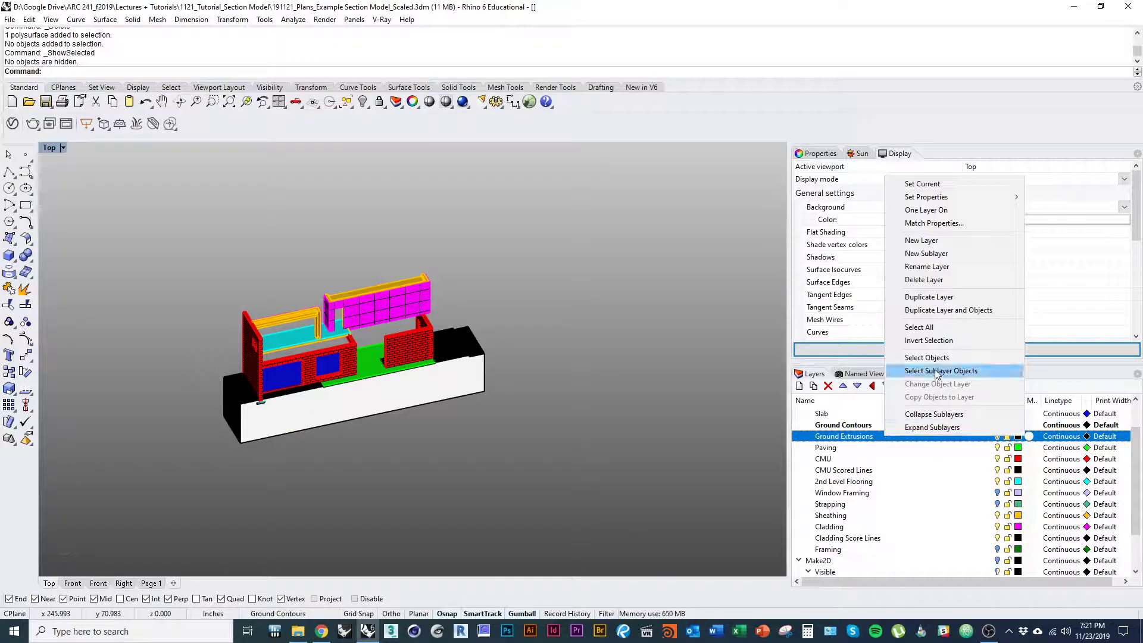
click(923, 356)
scroll(442, 362, up, 5)
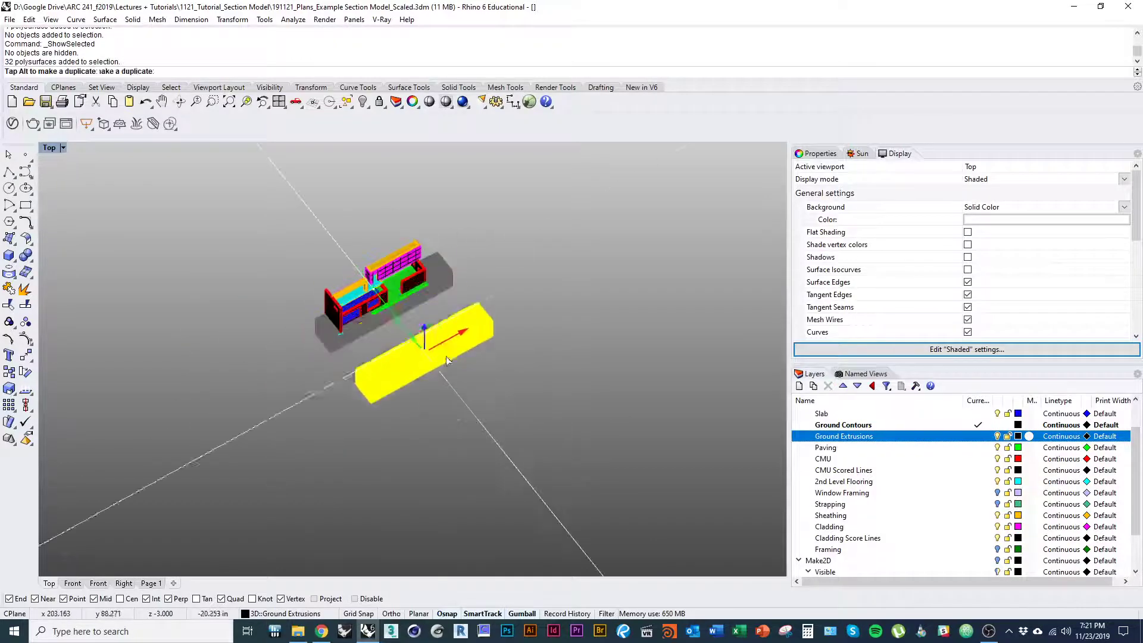
scroll(573, 444, up, 2)
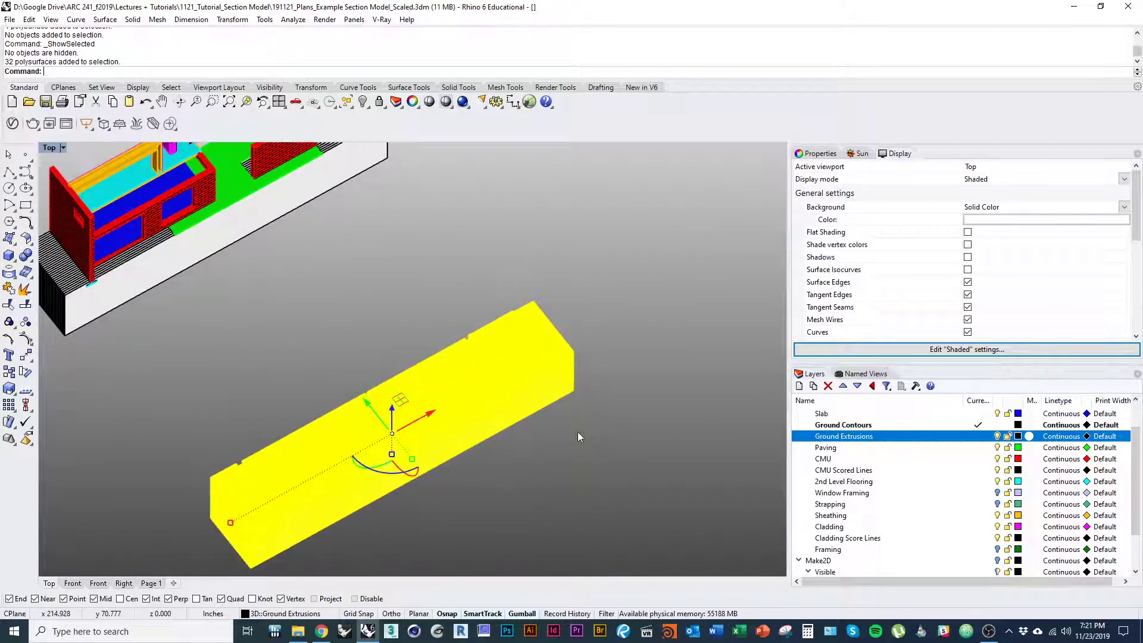
Step: Explode the duplicated ground extrusions into separate surfaces
text(Explode)
key(Return)
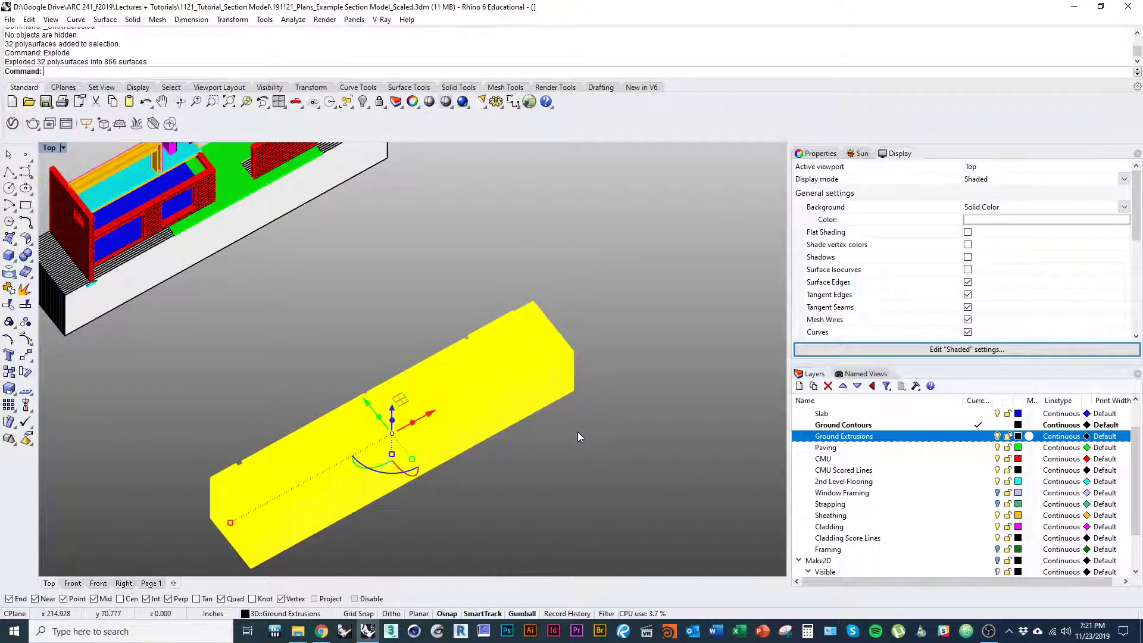
Step: Exclude the large front and back faces of the exploded extrusions from the selection and delete all the other surfaces
text(Top)
key(Return)
ctrl+right_drag(555, 359, 558, 291)
right_drag(630, 340, 623, 365)
scroll(624, 365, down, 10)
ctrl+shift+right_drag(590, 425, 635, 337)
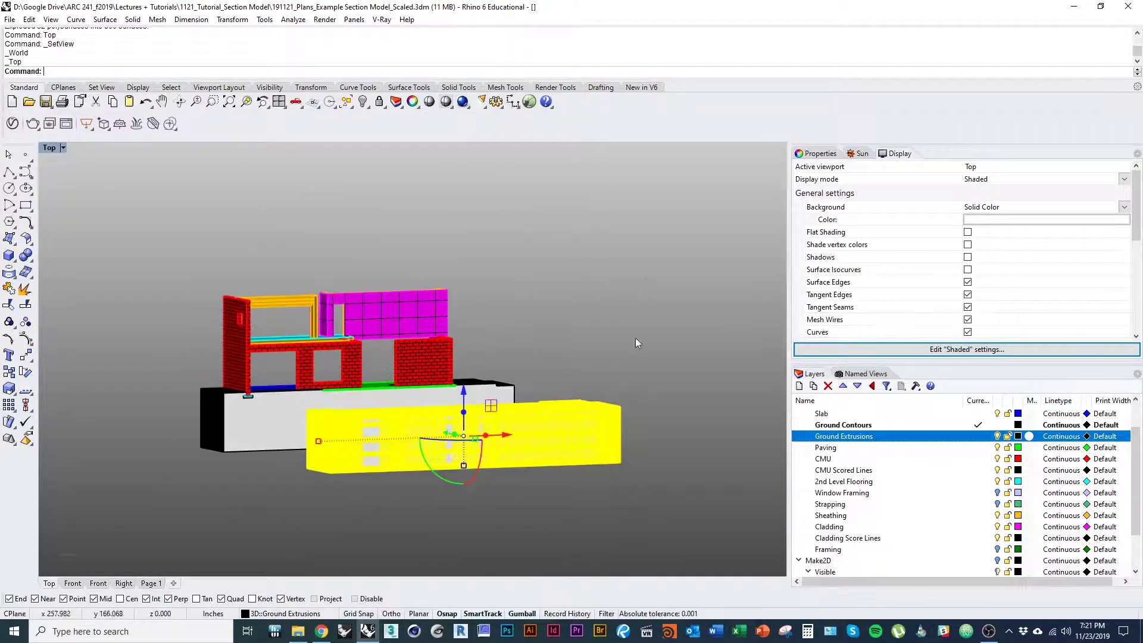
scroll(581, 410, up, 10)
ctrl+shift+right_drag(581, 408, 583, 375)
ctrl+click(548, 517)
ctrl+click(547, 517)
ctrl+click(548, 517)
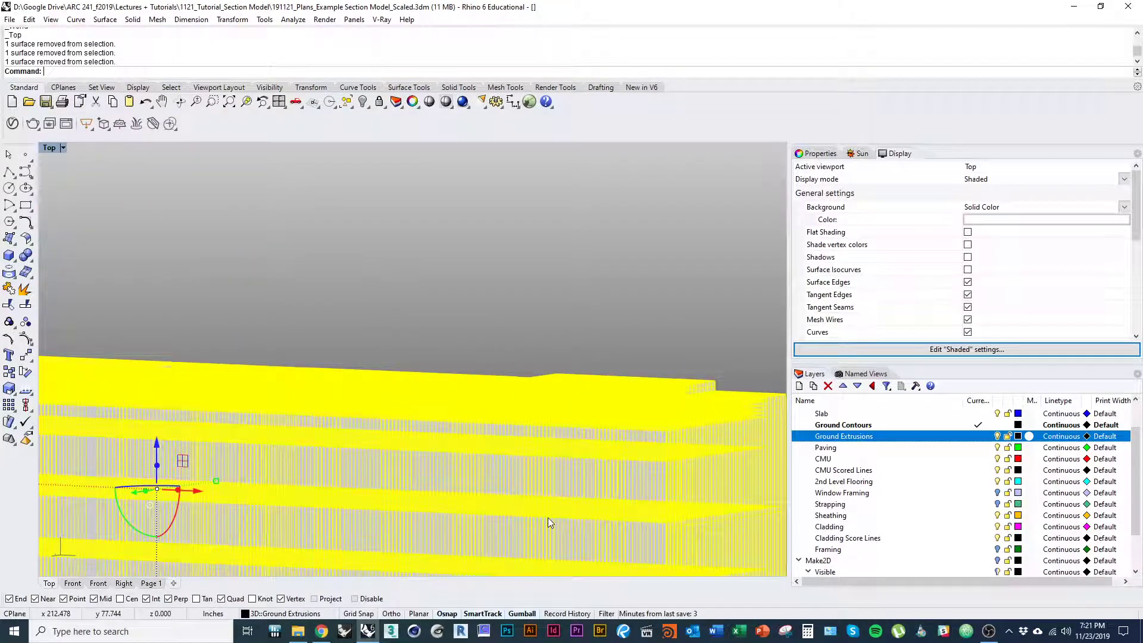
ctrl+click(548, 517)
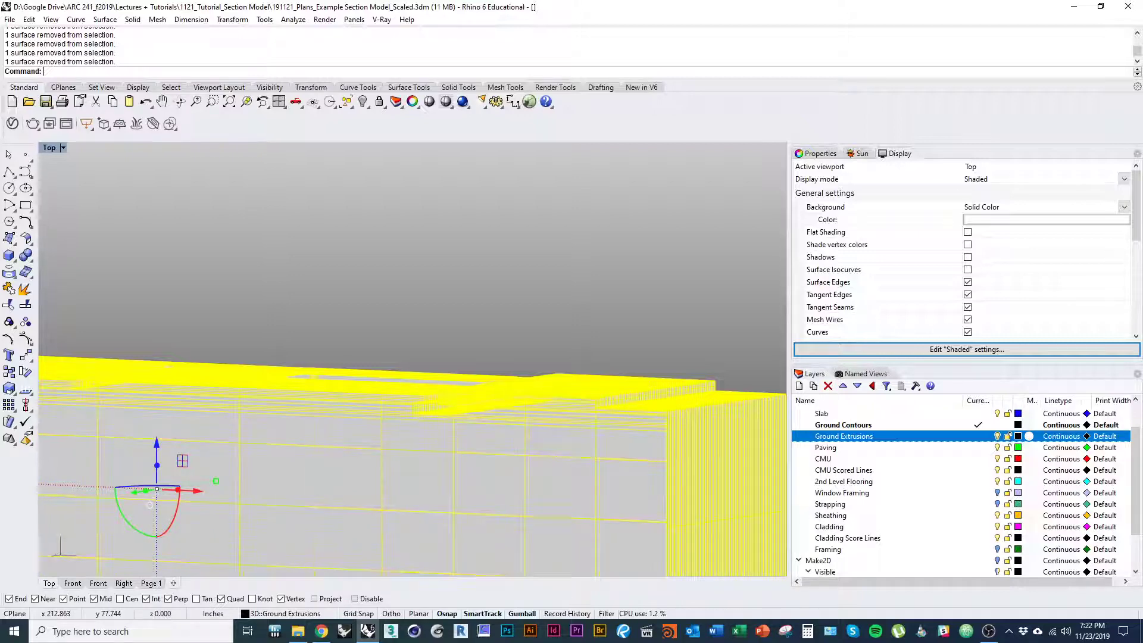
key(Delete)
right_drag(458, 384, 526, 558)
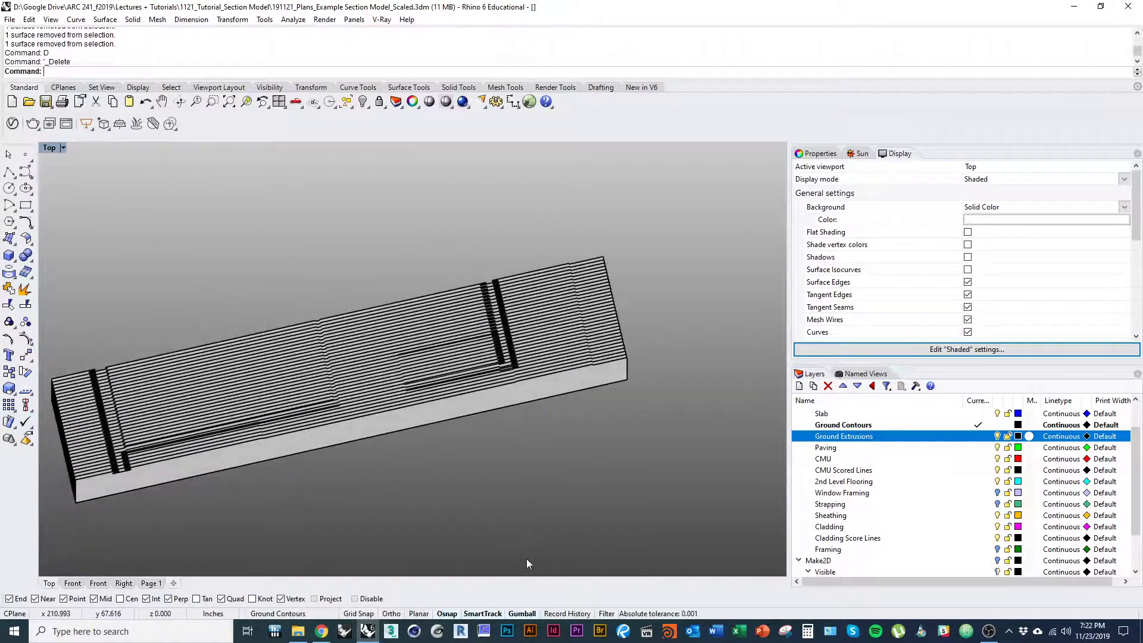
Step: Select all the remaining faces in the Top view and shear them from their lower right corner by just under 90°, spreading them leftwards into a row
text(Top)
key(Return)
right_drag(397, 372, 388, 390)
scroll(387, 392, down, 7)
drag(192, 298, 592, 459)
right_drag(481, 427, 480, 466)
scroll(482, 471, up, 3)
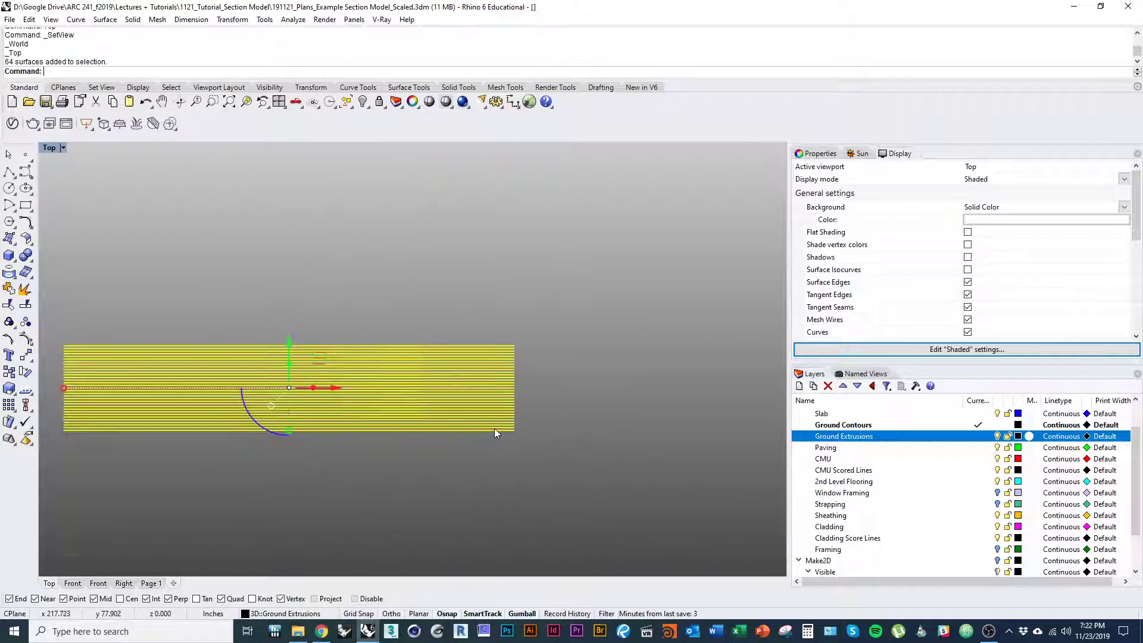
text(shear)
key(Return)
click(494, 427)
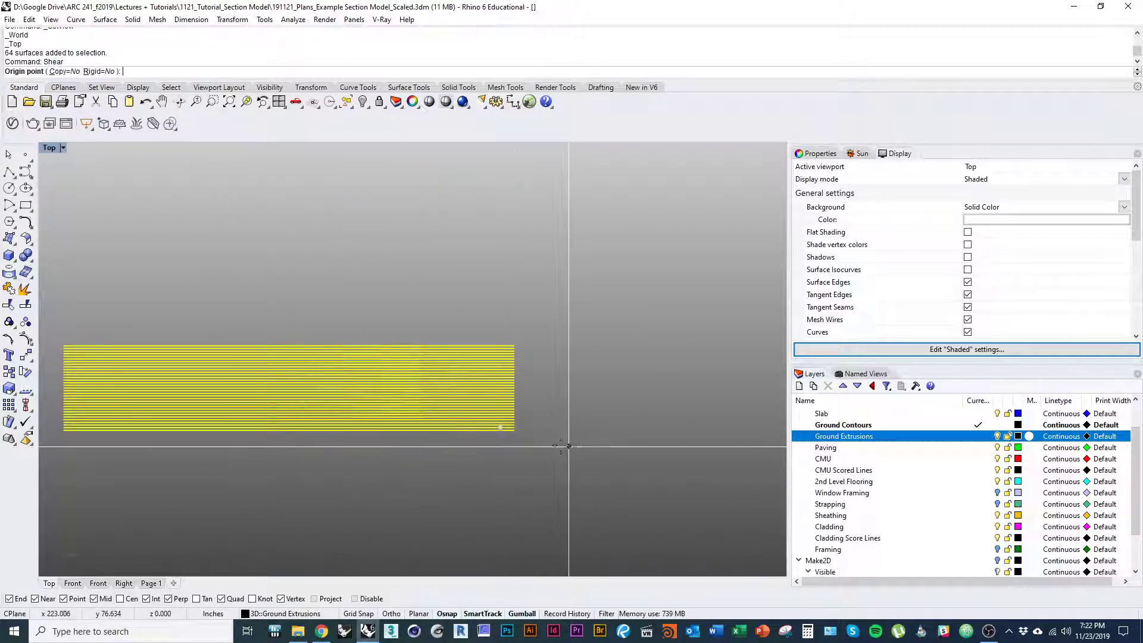
scroll(492, 441, up, 2)
scroll(597, 524, down, 4)
scroll(563, 420, down, 1)
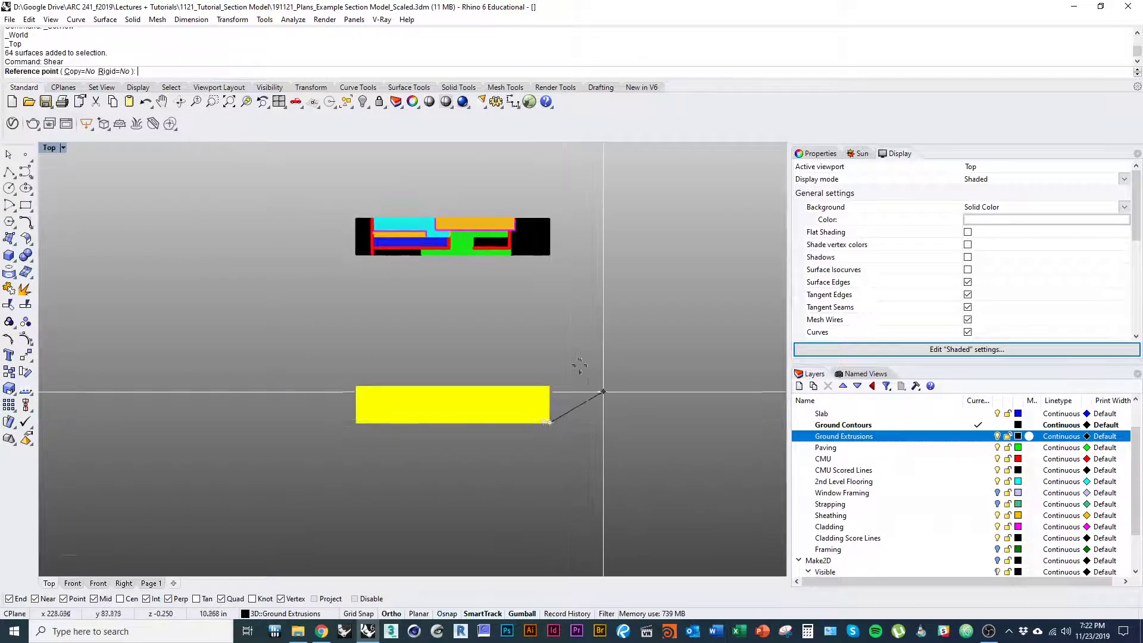
click(548, 331)
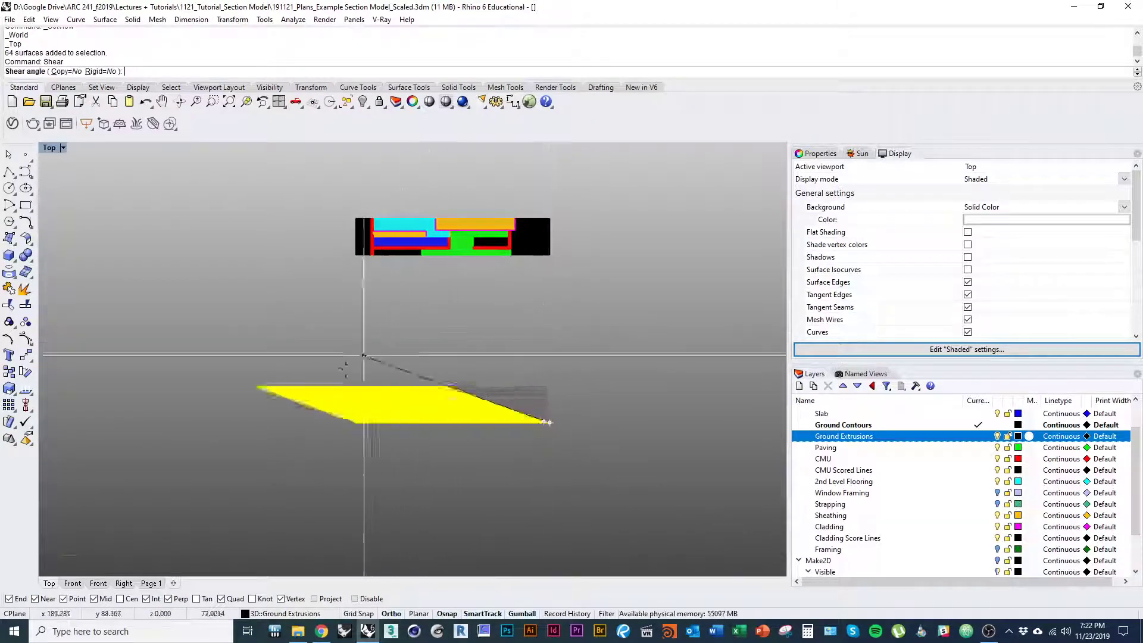
scroll(459, 400, up, 5)
right_drag(451, 401, 568, 397)
scroll(568, 398, down, 4)
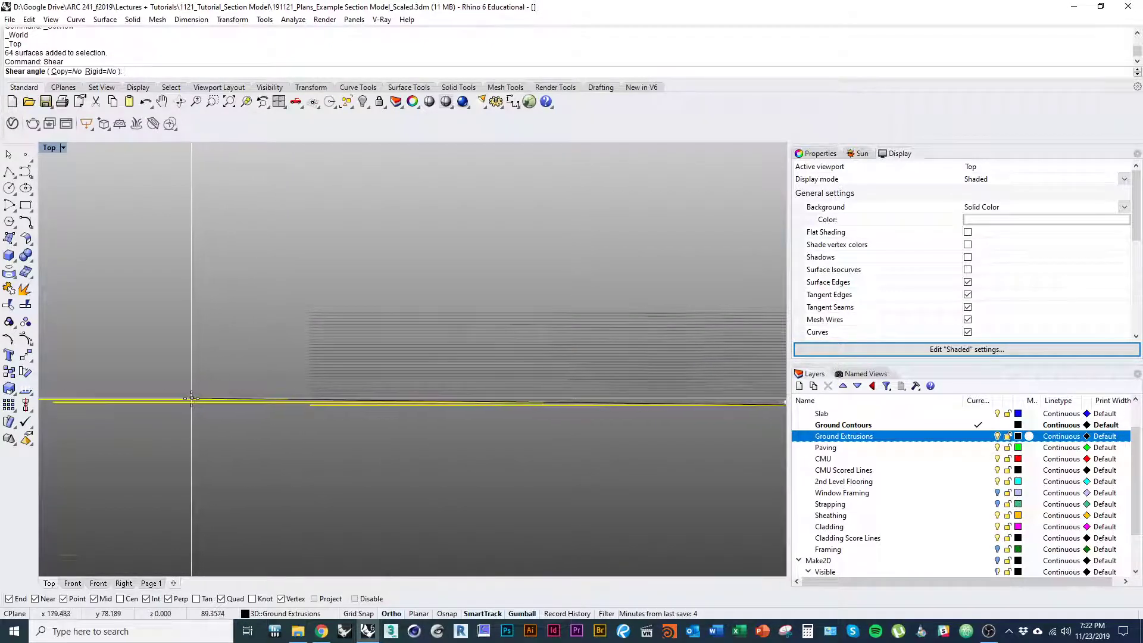
click(152, 401)
Step: Examine the row of sheared ground faces, checking the gaps between neighbouring profiles and their small offsets
scroll(464, 462, down, 3)
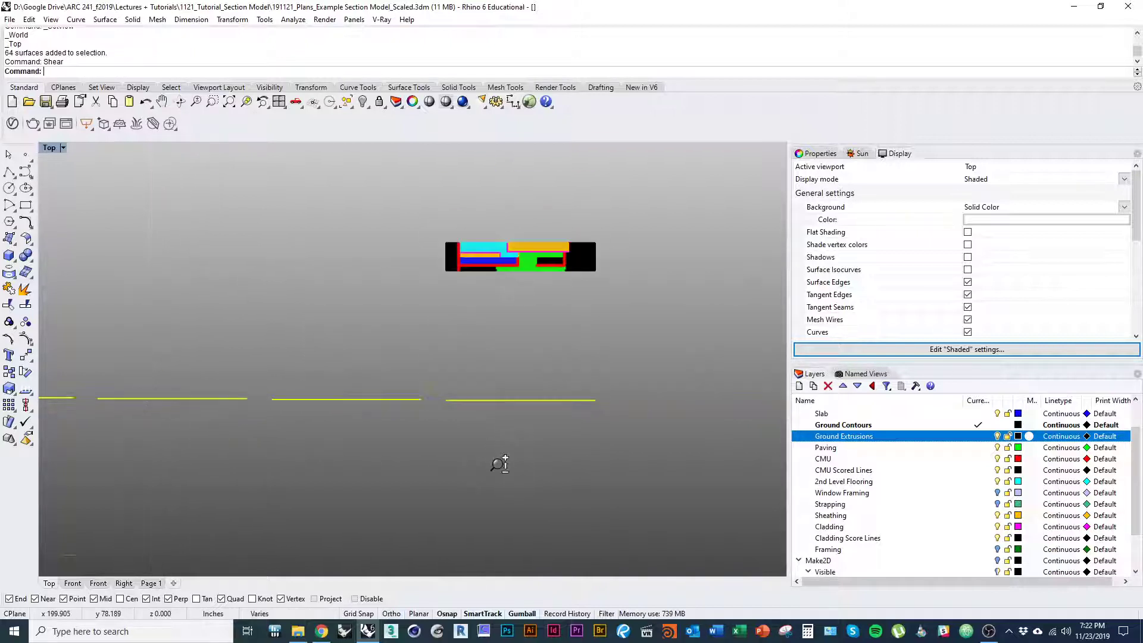
scroll(563, 384, down, 2)
scroll(526, 395, up, 5)
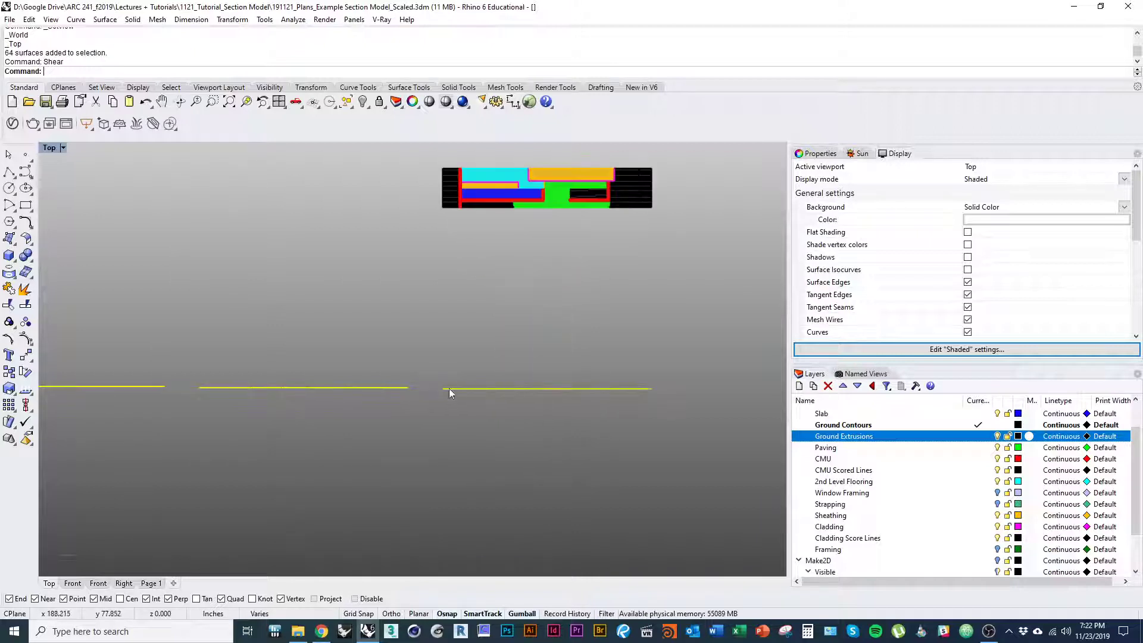
scroll(417, 398, down, 5)
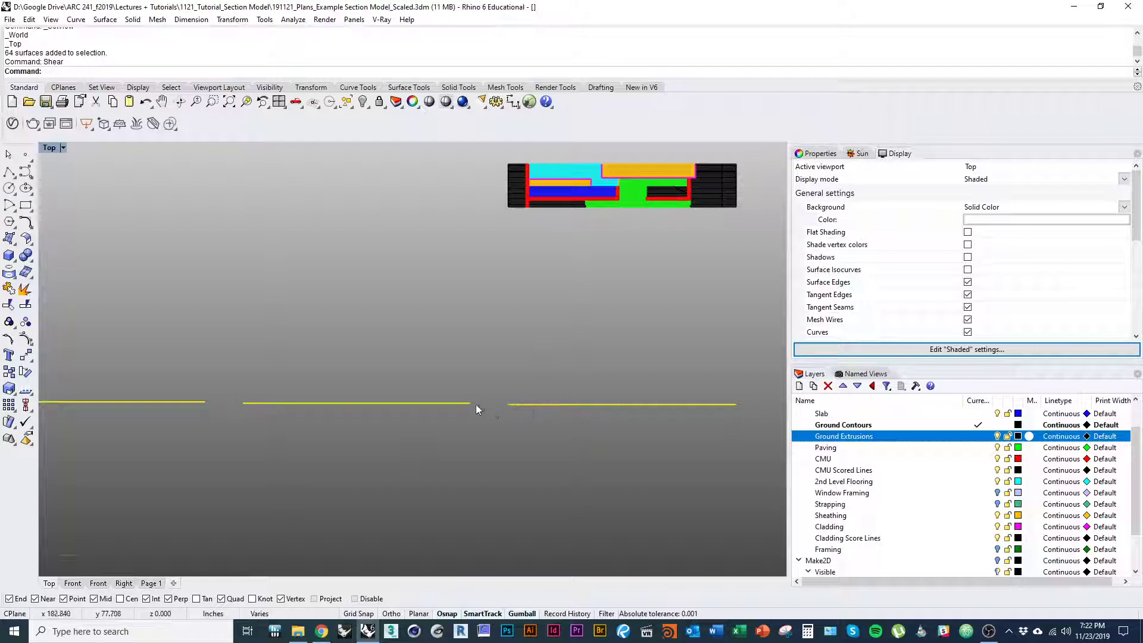
scroll(503, 400, down, 1)
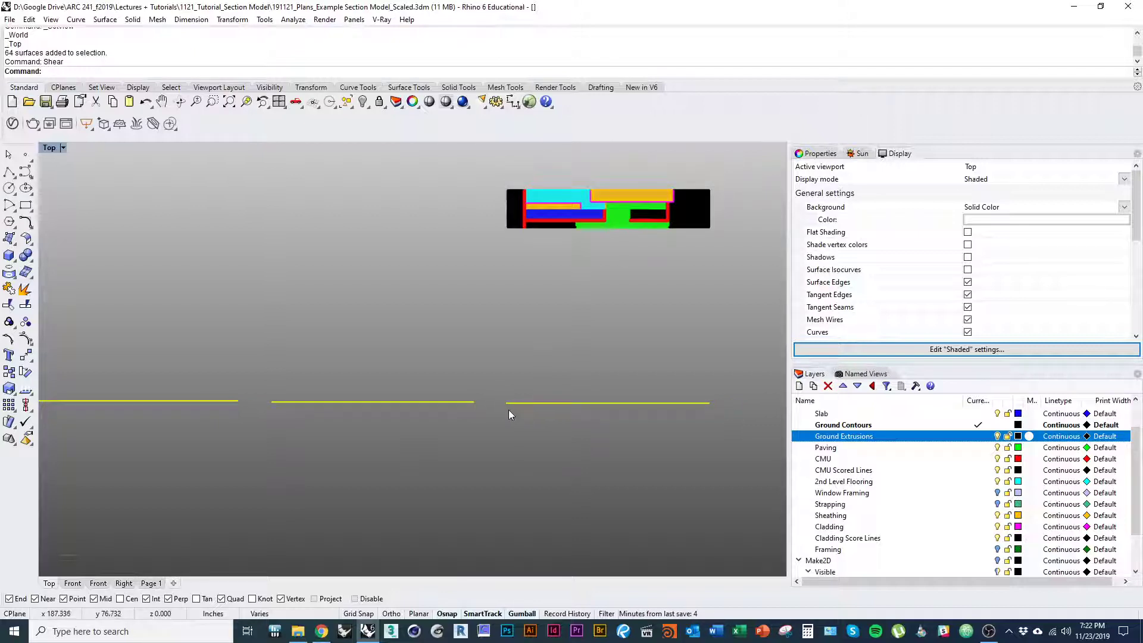
scroll(491, 357, up, 5)
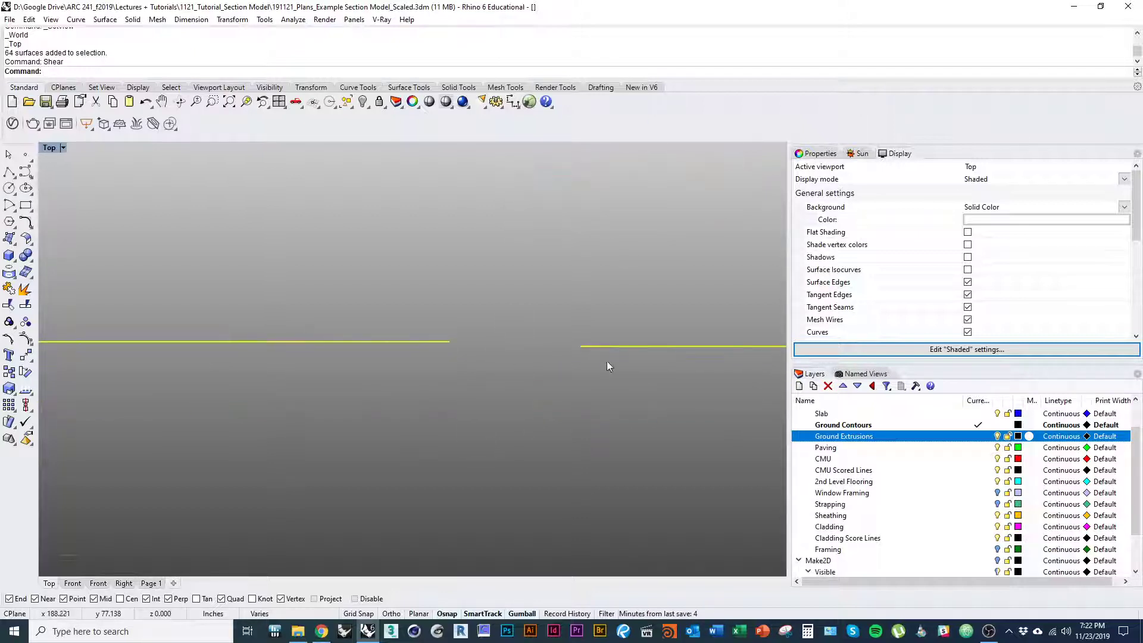
scroll(607, 365, down, 3)
scroll(402, 411, down, 2)
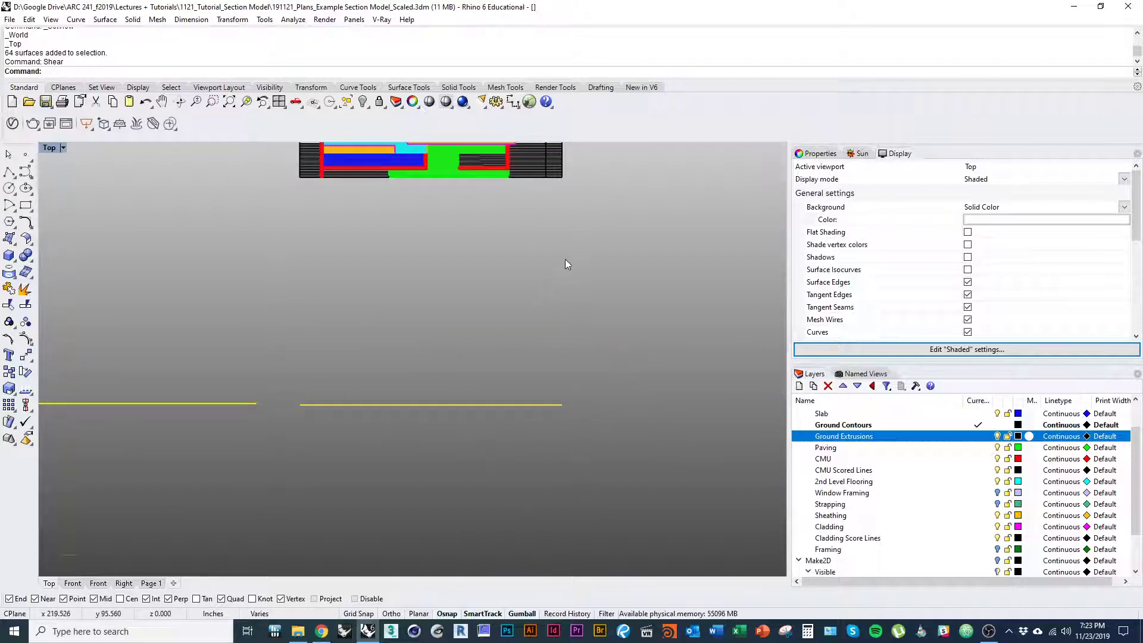
Step: Switch the viewport showing the row of sheared ground faces to the Front view
scroll(563, 408, down, 8)
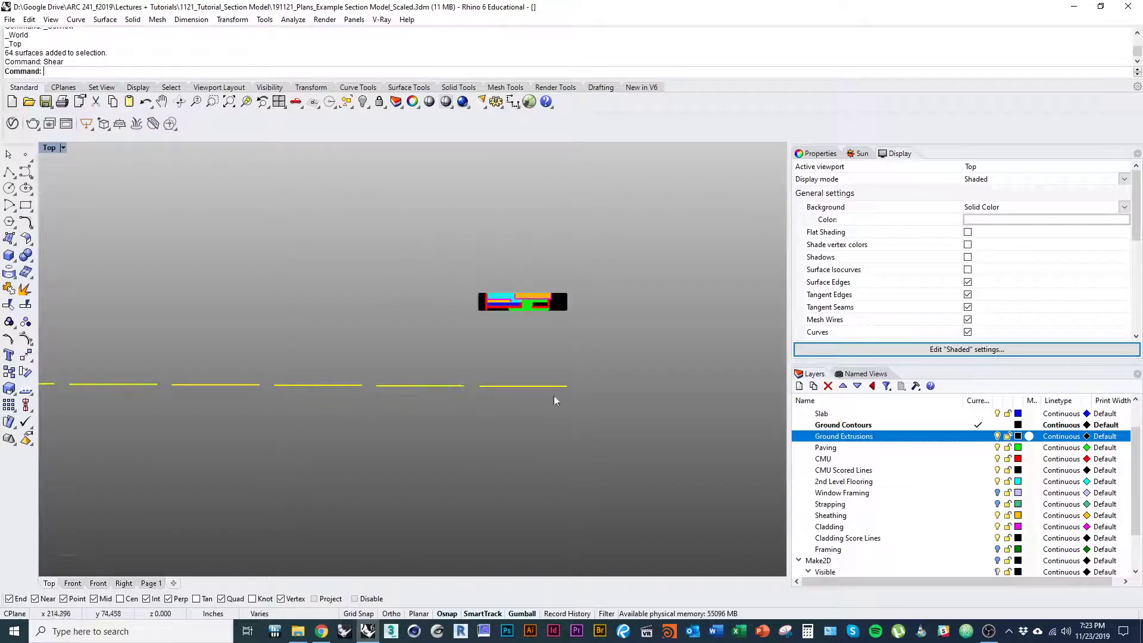
right_drag(558, 497, 560, 499)
text(ont)
key(Return)
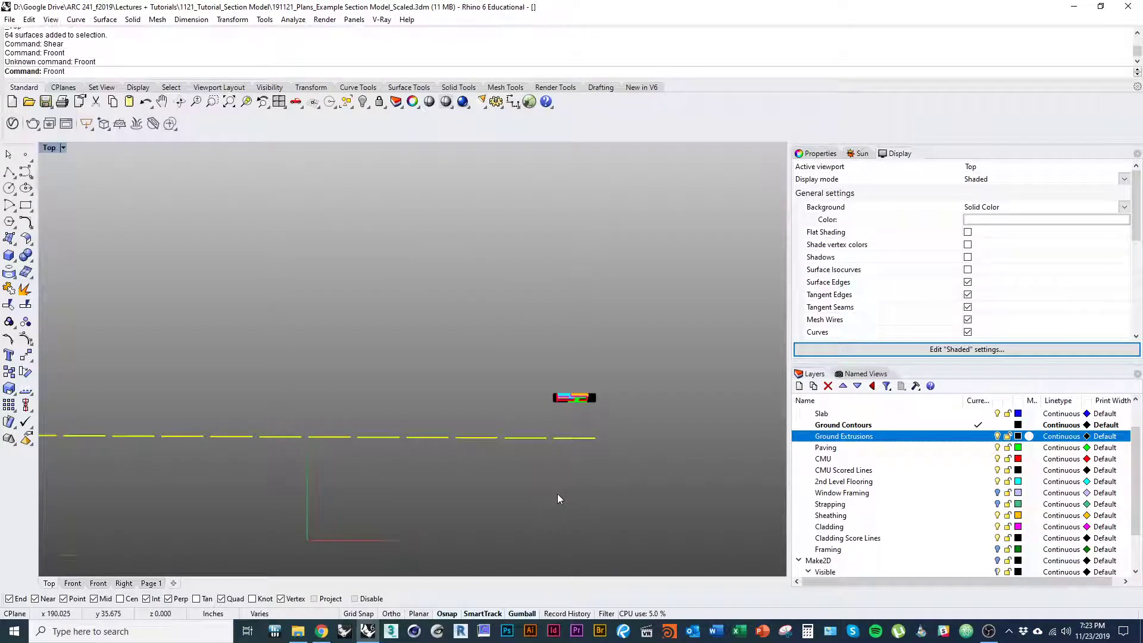
text(Front)
key(Return)
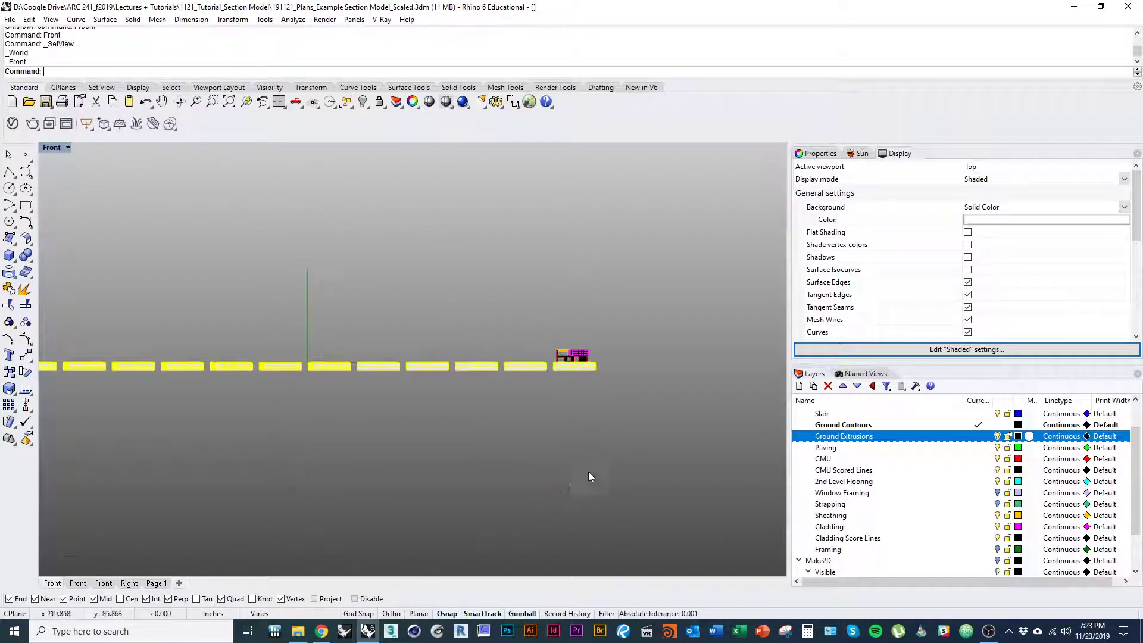
Step: Try moving the selected ground faces down below the model and flattening them with Make2D while maintaining source layers, and undo the move
scroll(597, 425, up, 2)
scroll(597, 423, down, 2)
drag(574, 398, 574, 419)
right_drag(493, 462, 606, 483)
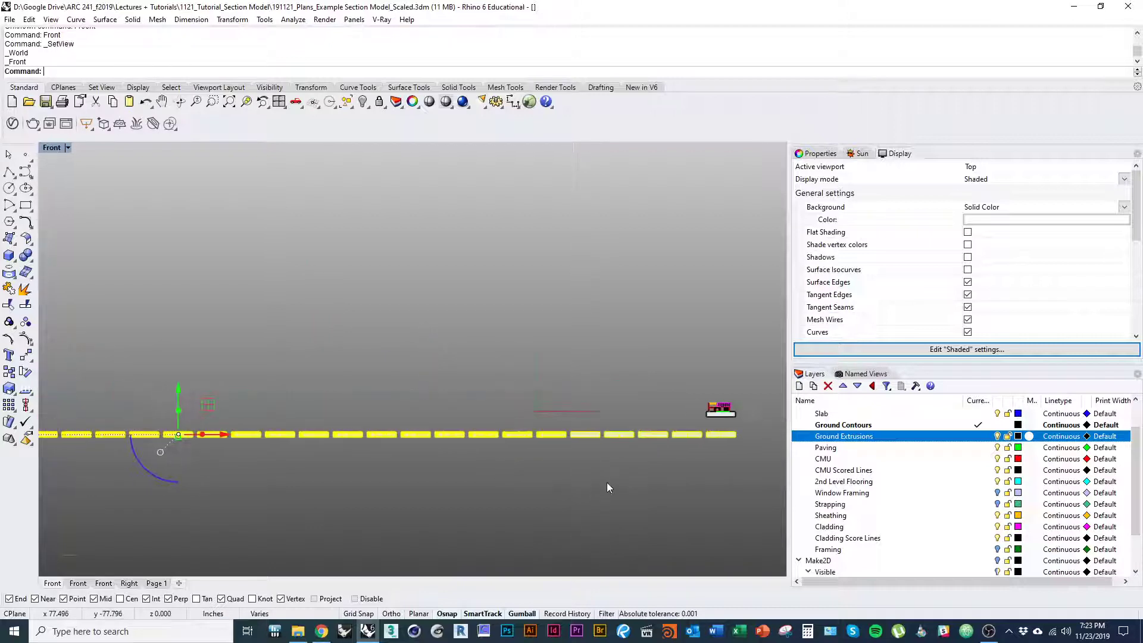
text(Make2D)
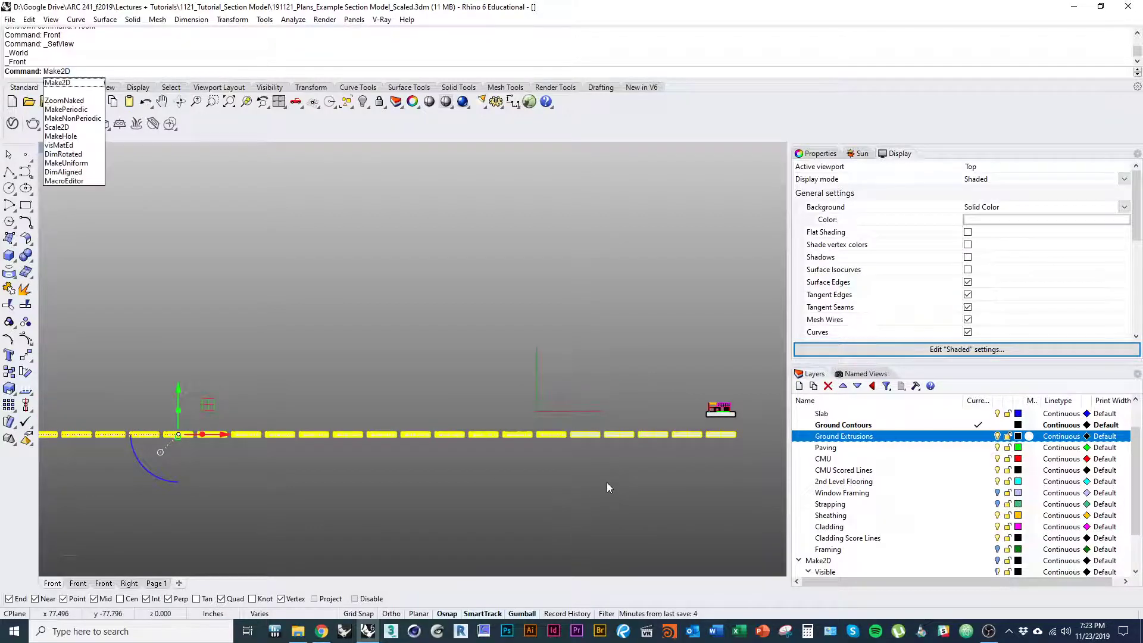
key(Return)
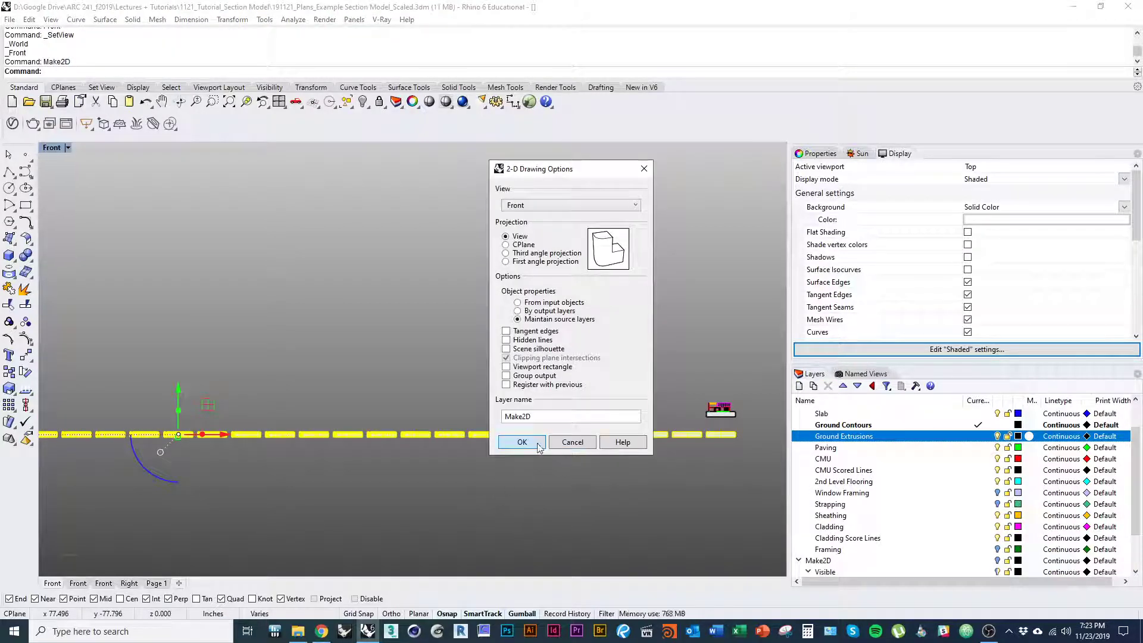
click(538, 448)
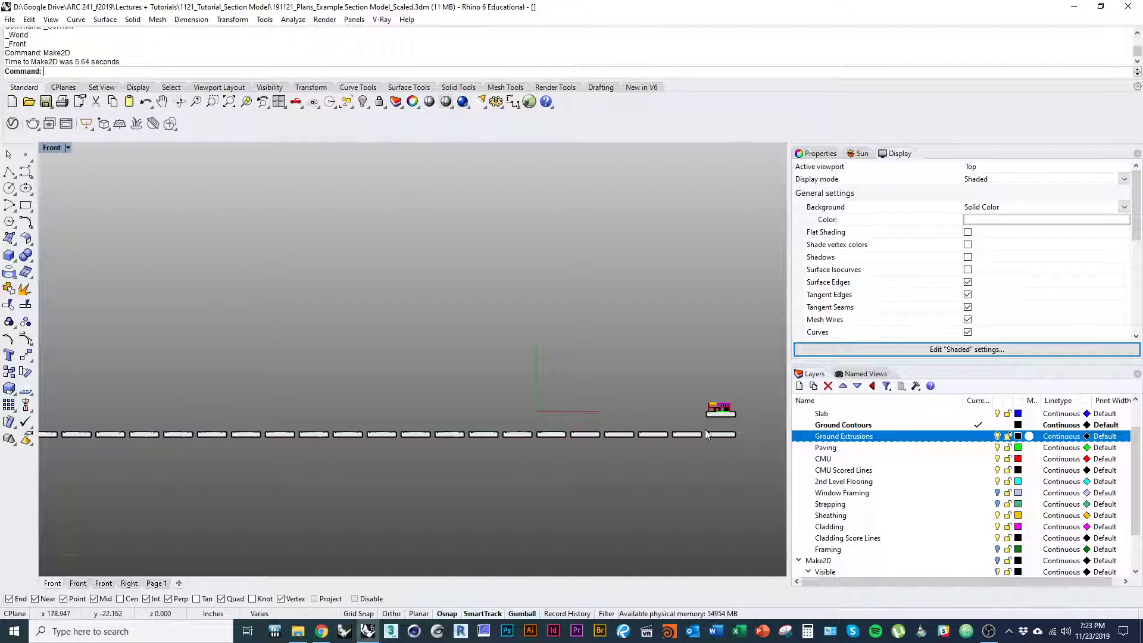
scroll(406, 350, down, 13)
right_drag(412, 425, 470, 440)
scroll(514, 390, up, 5)
key(ctrl+z)
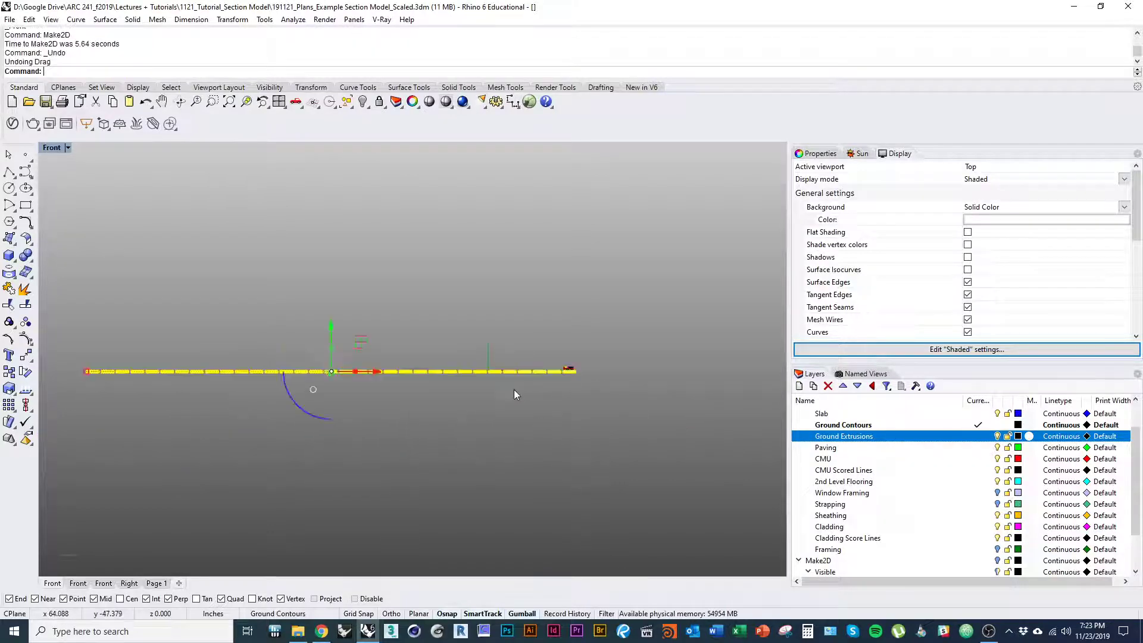
Step: Move the selected row of ground faces straight down to clear the model and create their 2D drawing from the Front view with Make2D
right_drag(563, 408, 606, 431)
right_drag(475, 398, 473, 426)
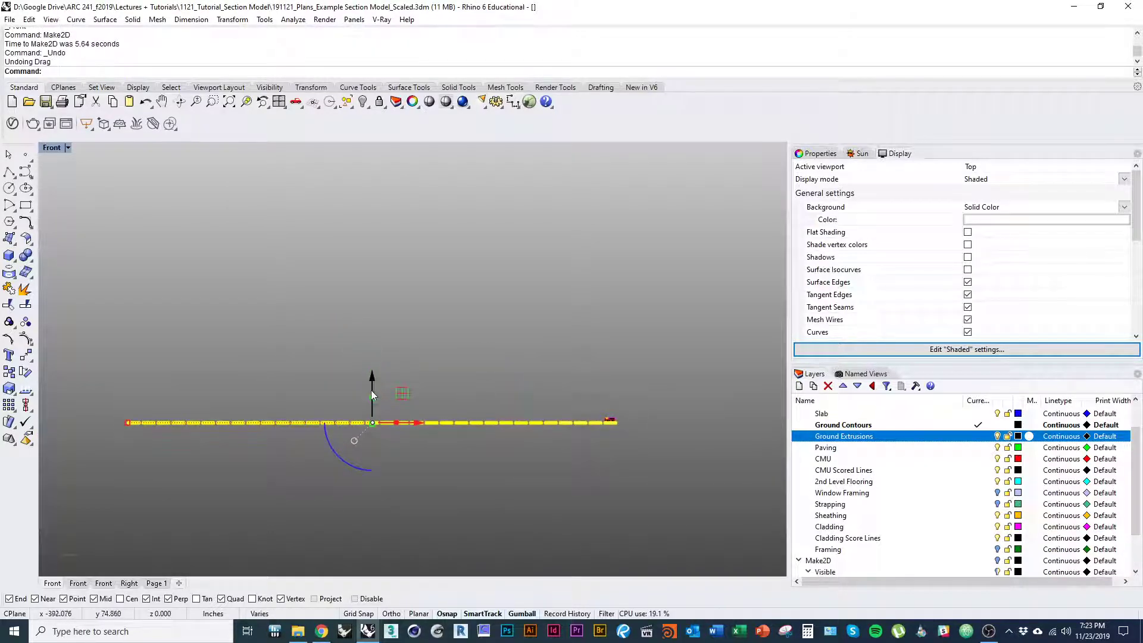
drag(371, 390, 372, 410)
scroll(376, 414, up, 5)
right_drag(443, 390, 467, 411)
scroll(465, 334, down, 4)
scroll(466, 418, down, 1)
scroll(466, 416, up, 2)
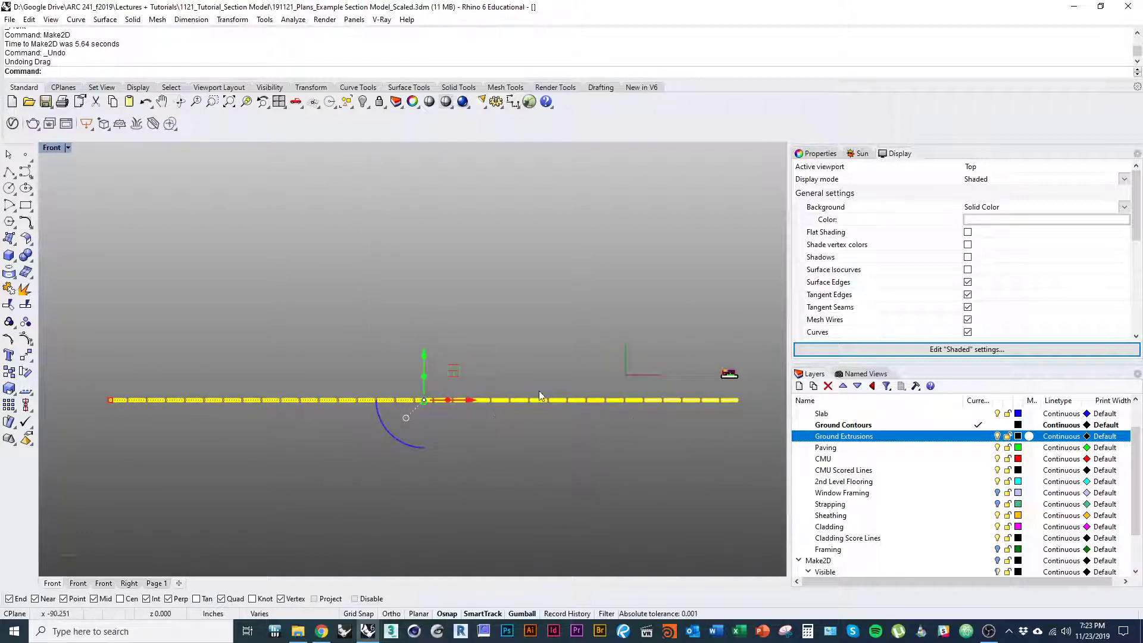
text(Make2D)
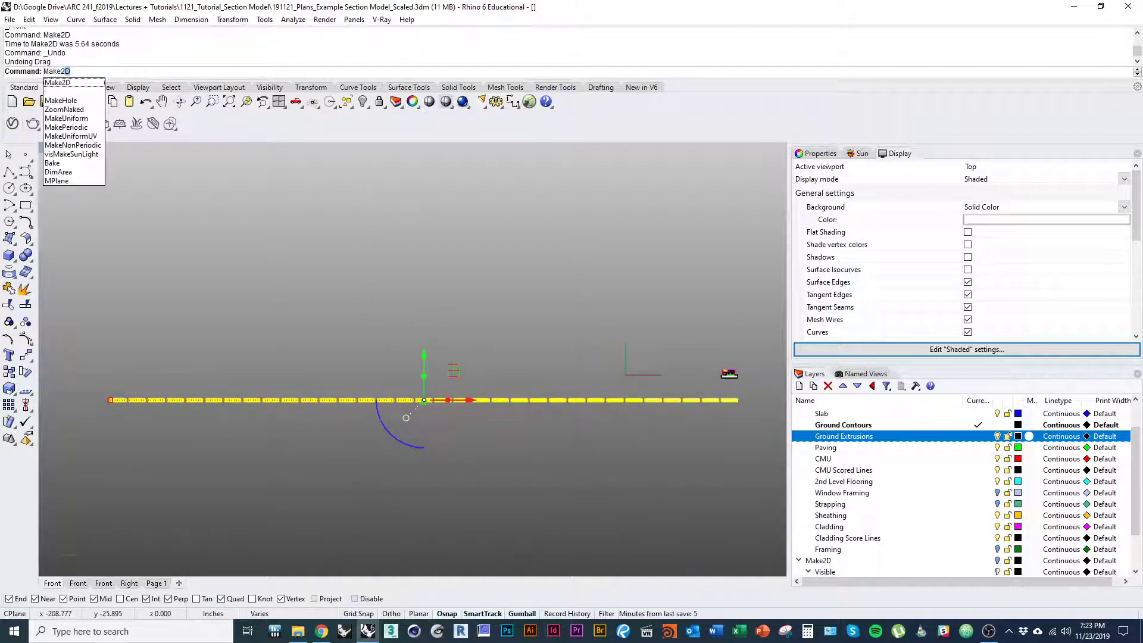
key(Return)
click(542, 442)
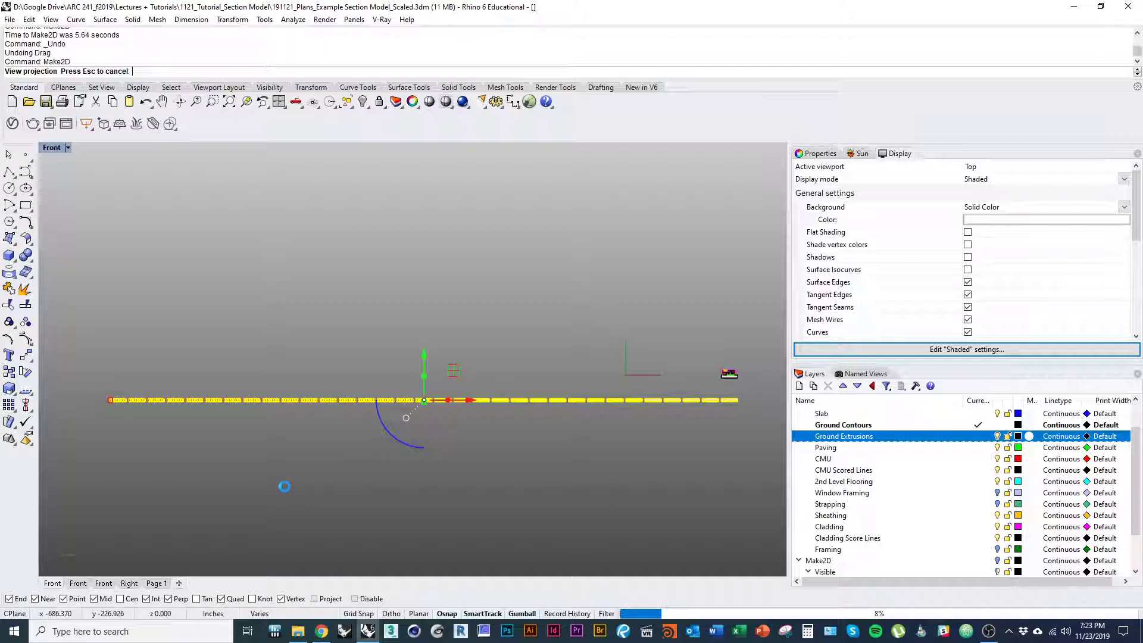
mouse_move(988, 632)
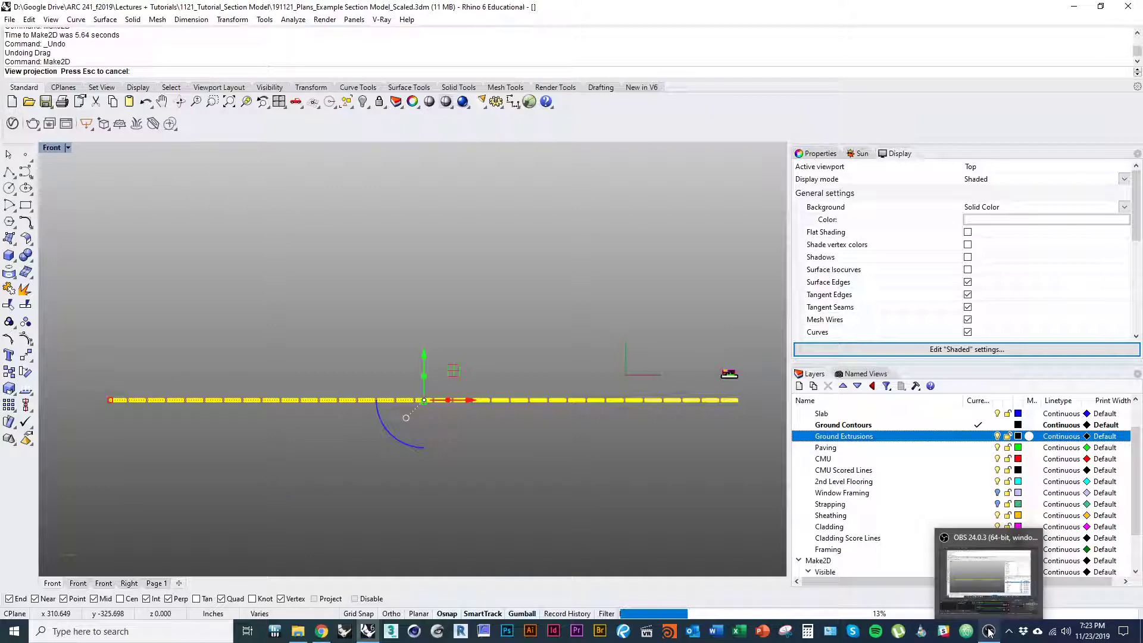
click(988, 633)
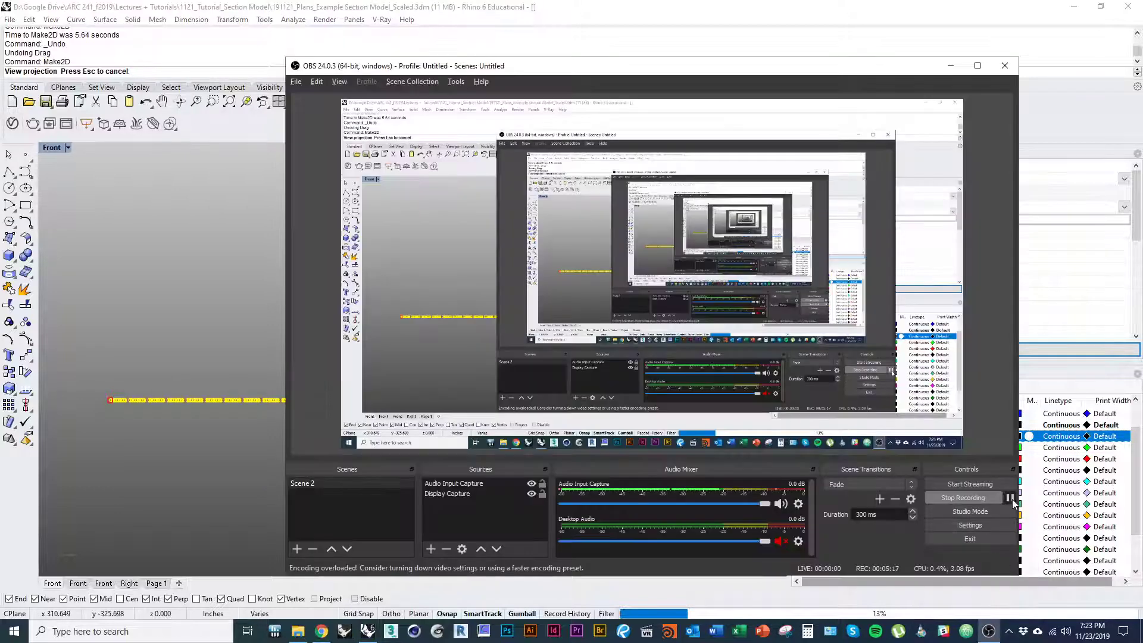
click(276, 475)
Step: Examine the row of flattened ground outlines in the Top view, selecting two individual profiles to check their shapes and notches
right_drag(213, 470, 350, 451)
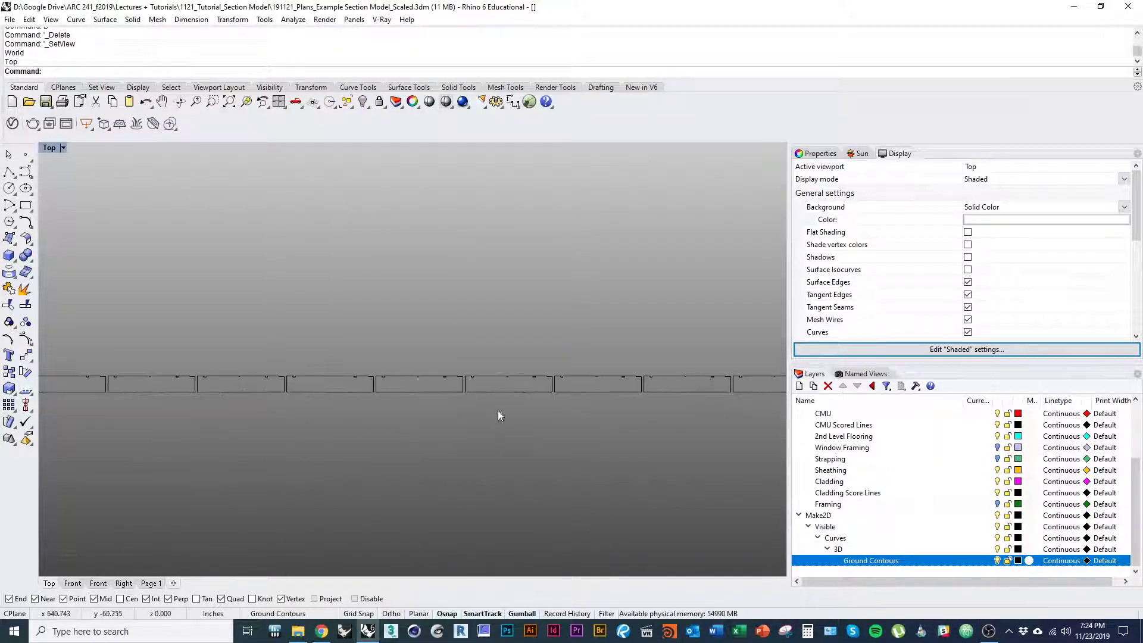
scroll(499, 411, up, 2)
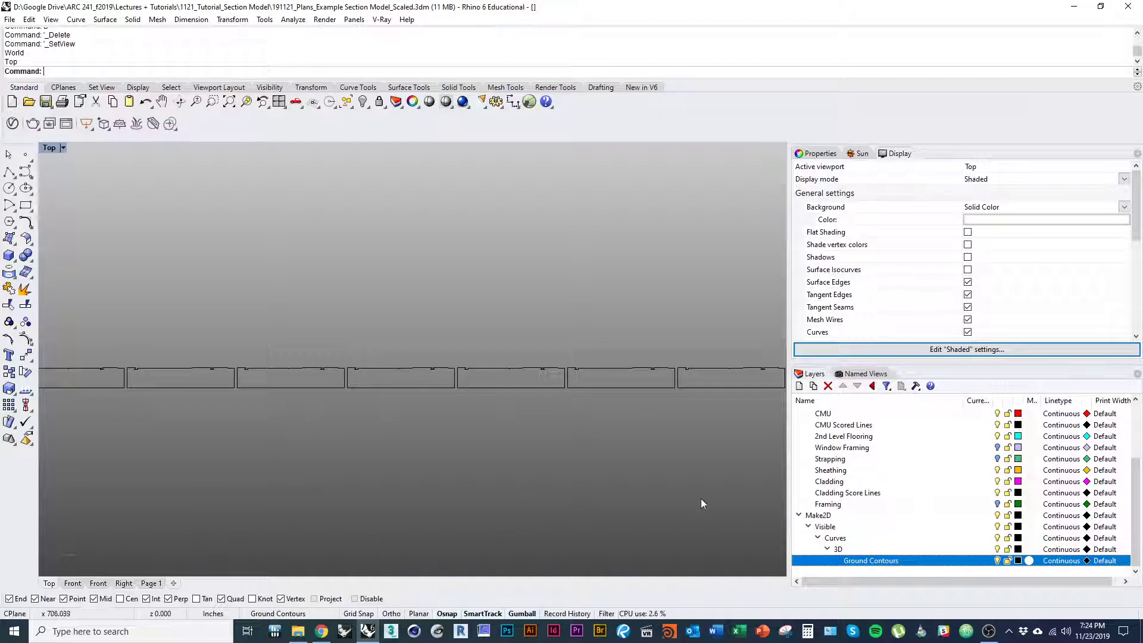
right_drag(670, 440, 262, 416)
right_drag(494, 402, 288, 421)
mouse_move(613, 382)
right_down()
mouse_move(359, 382)
mouse_move(506, 380)
mouse_move(383, 396)
right_up()
scroll(505, 381, up, 15)
scroll(359, 382, down, 8)
click(384, 408)
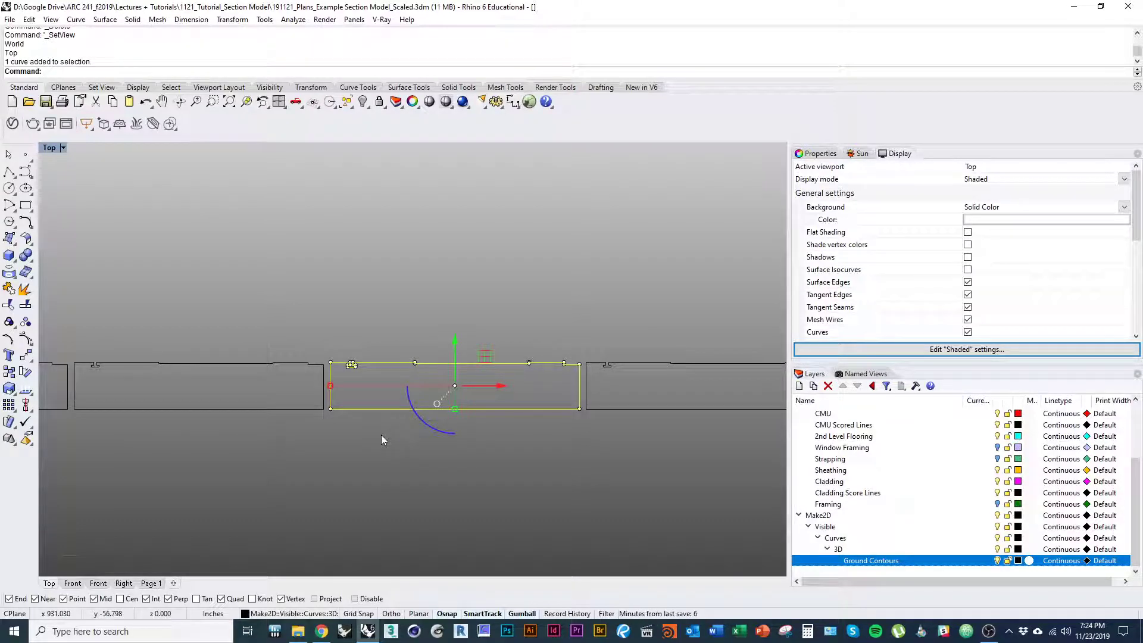
mouse_move(401, 474)
right_down()
mouse_move(439, 483)
mouse_move(429, 459)
mouse_move(362, 467)
mouse_move(403, 462)
right_up()
scroll(476, 416, up, 7)
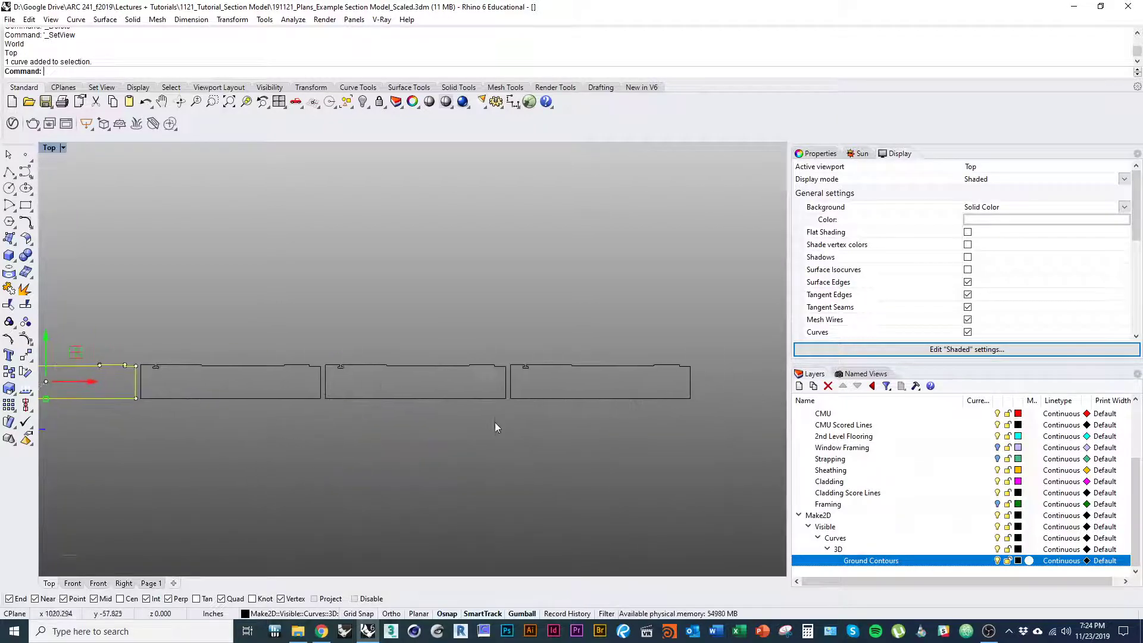
click(439, 371)
scroll(437, 371, down, 3)
right_drag(437, 371, 576, 404)
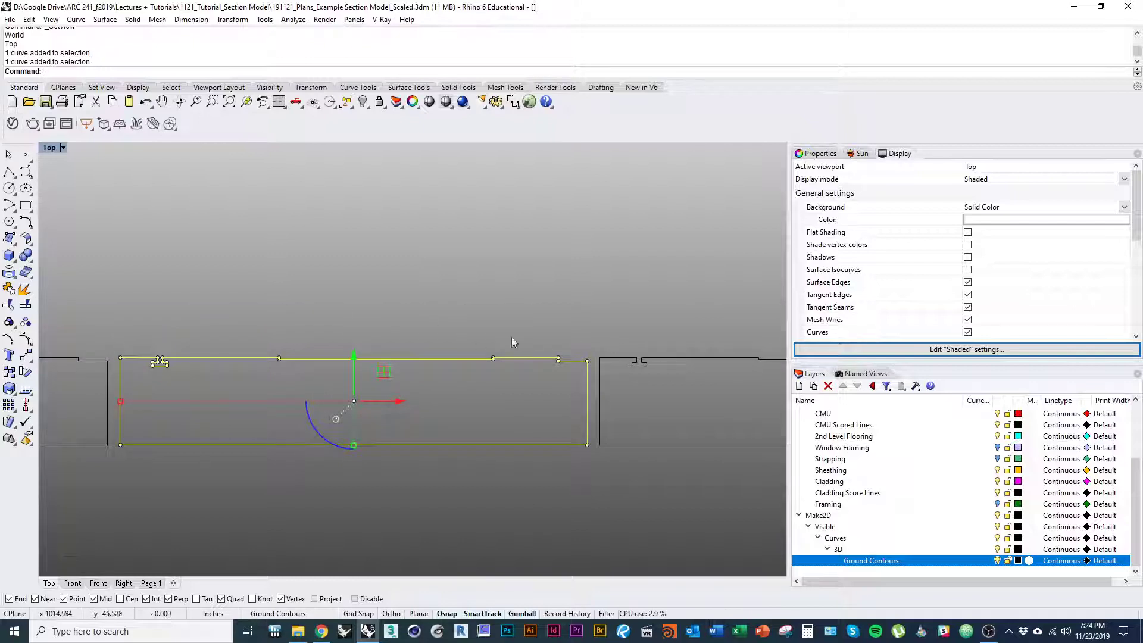
scroll(438, 479, down, 8)
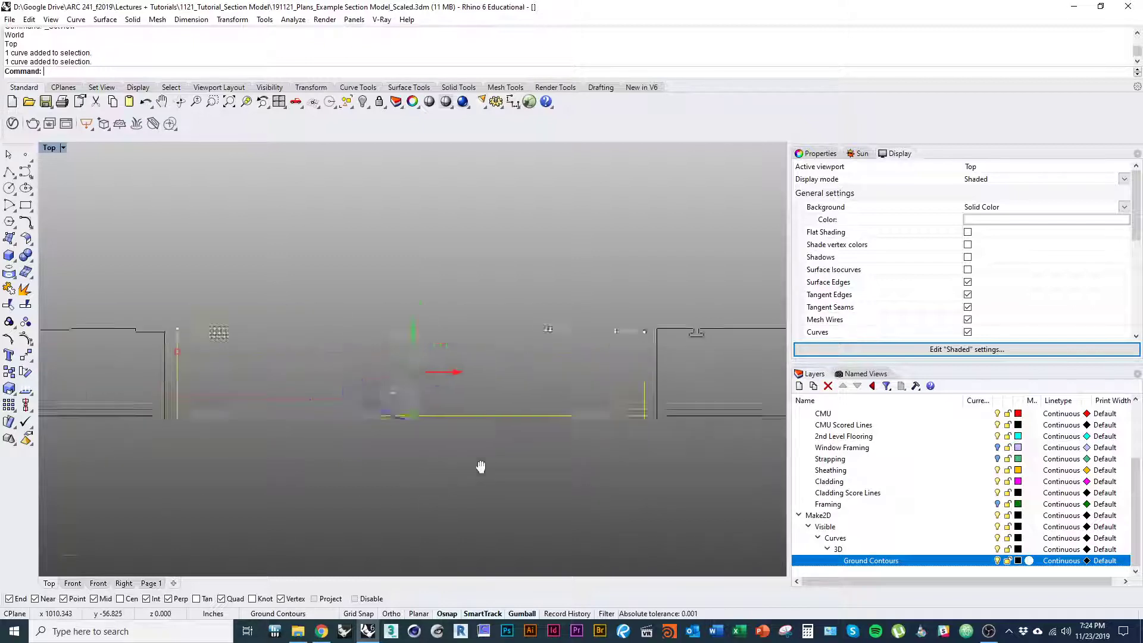
scroll(458, 508, up, 10)
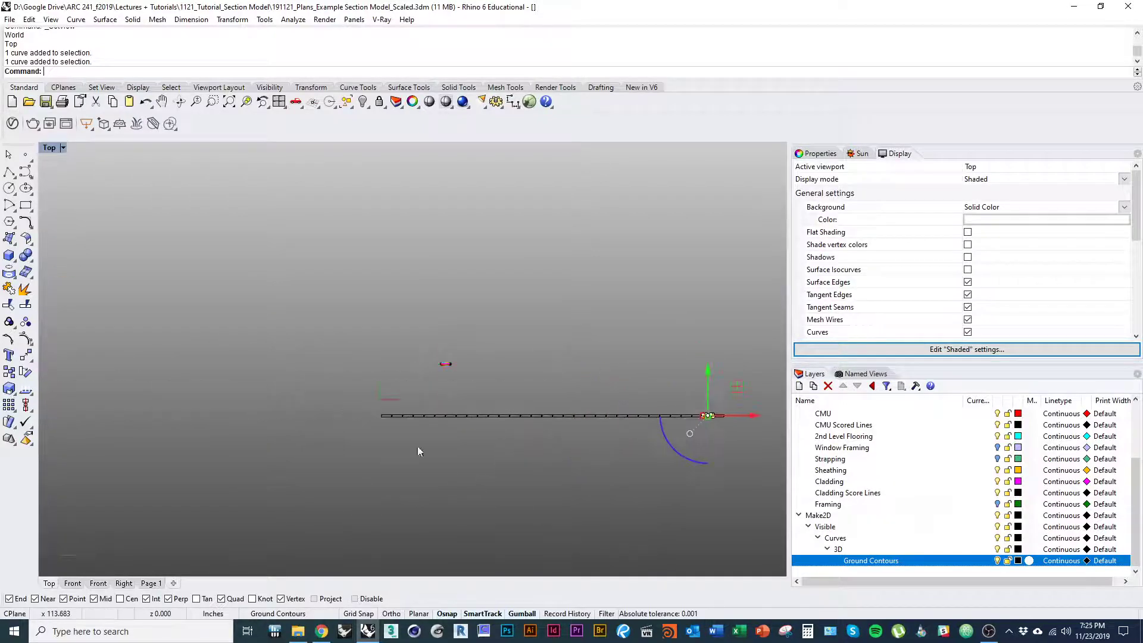
Step: Draw a 32 by 18 inch rectangle as the sheet outline, starting just below and left of the row's first ground outline
text(rec)
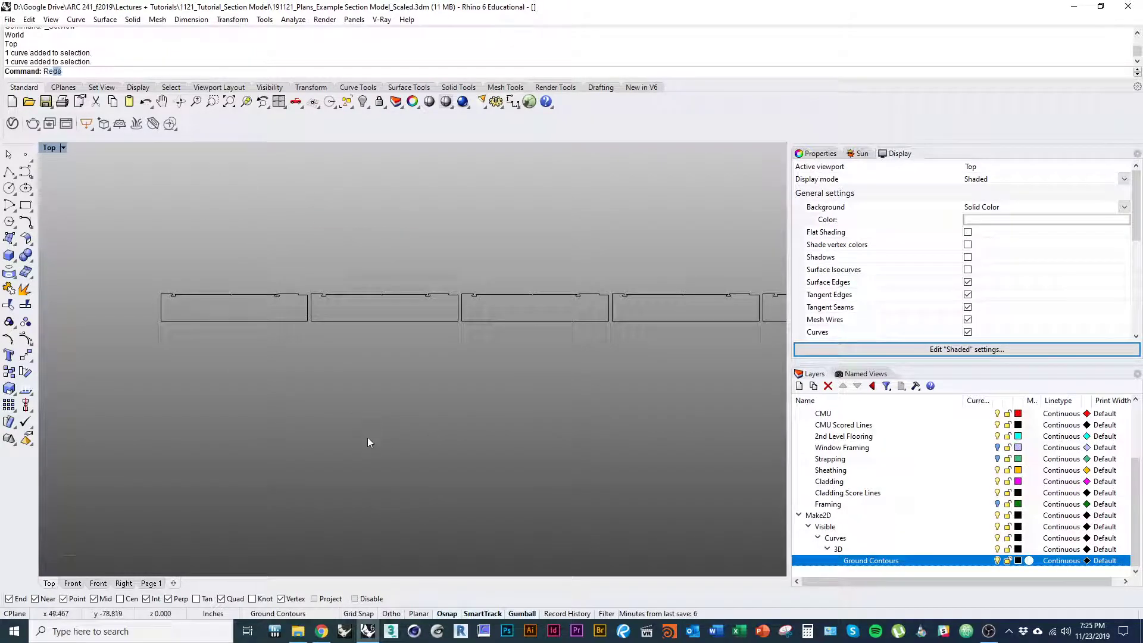
key(Return)
click(89, 375)
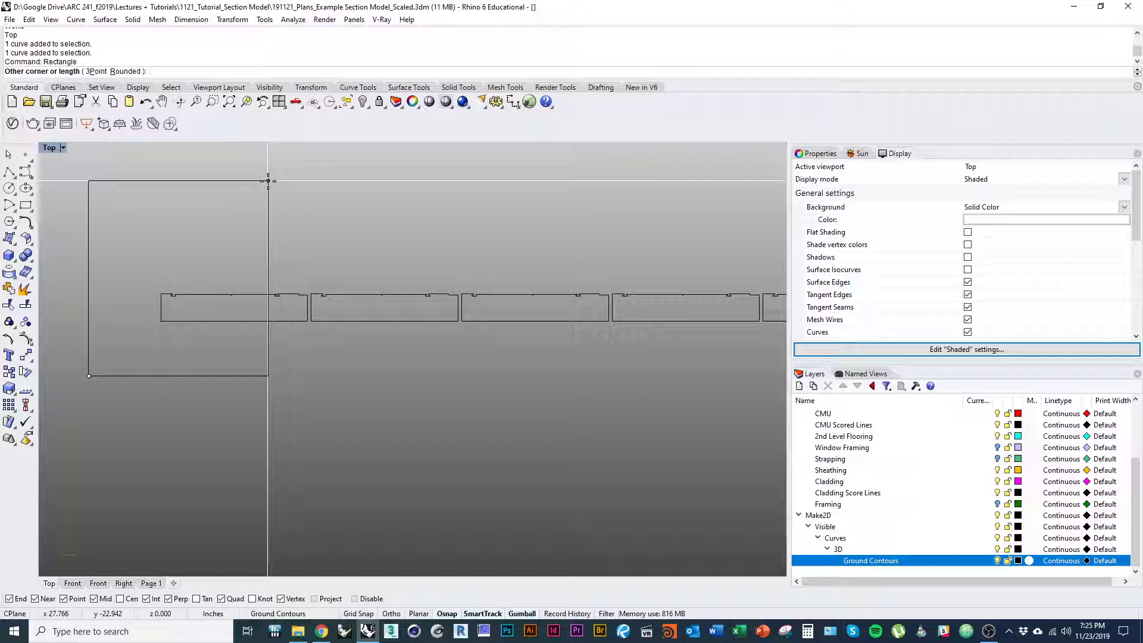
text(1)
key(BackSpace)
text(3)
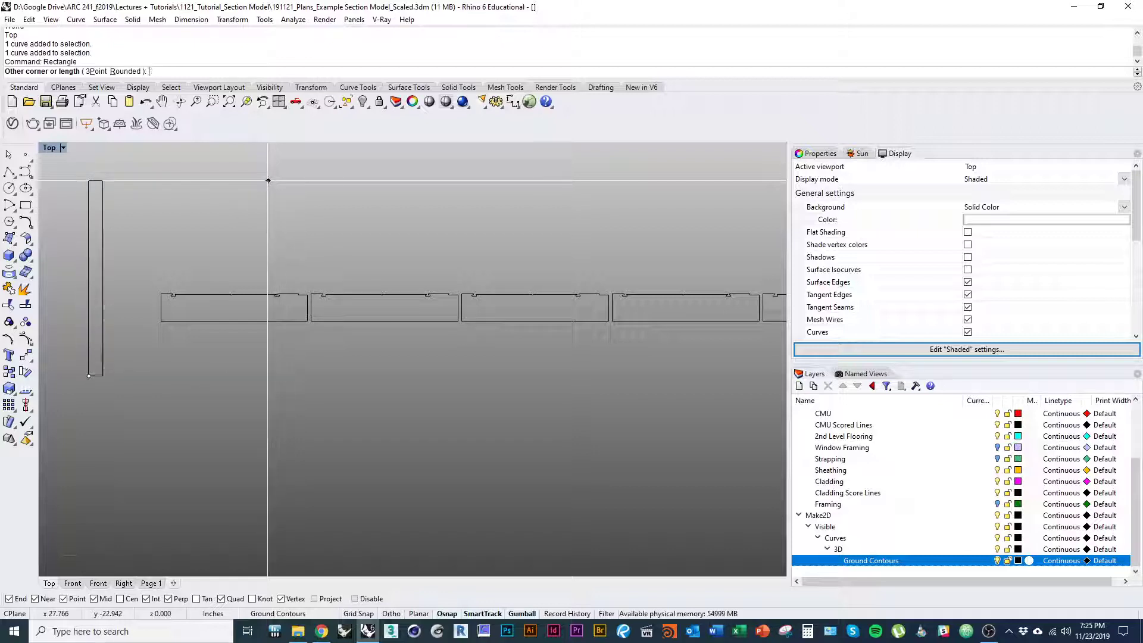
text(2)
key(Return)
text(18)
key(Return)
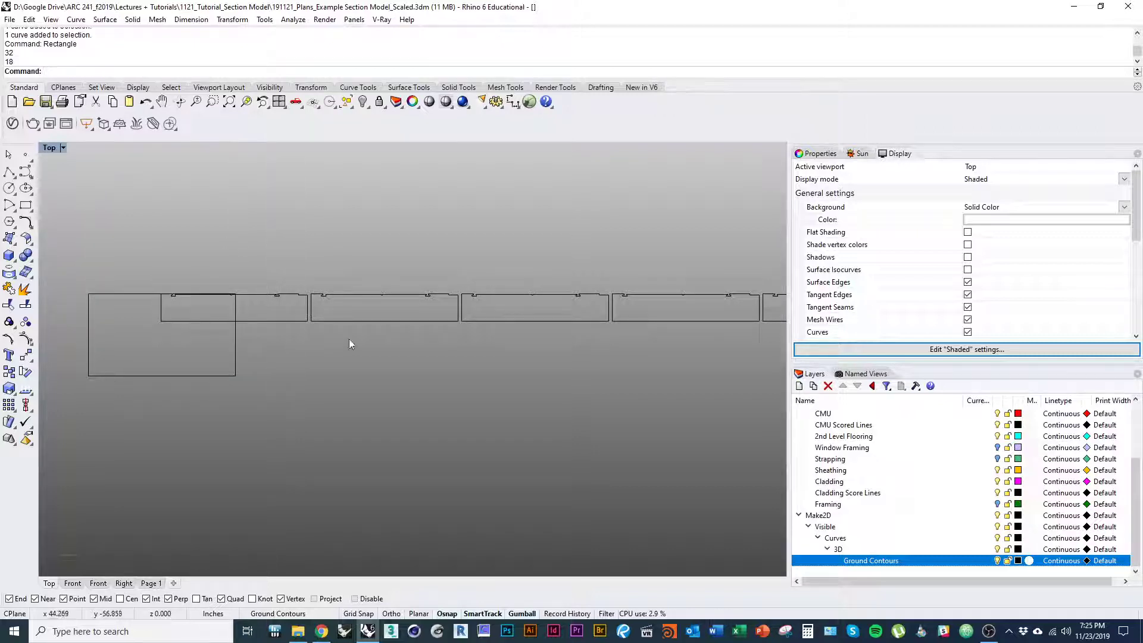
Step: Move the first two ground outlines together so the first one's lower left corner lands on the rectangle's lower left corner
drag(384, 373, 281, 290)
right_drag(280, 310, 353, 331)
scroll(352, 331, up, 2)
text(m)
key(Return)
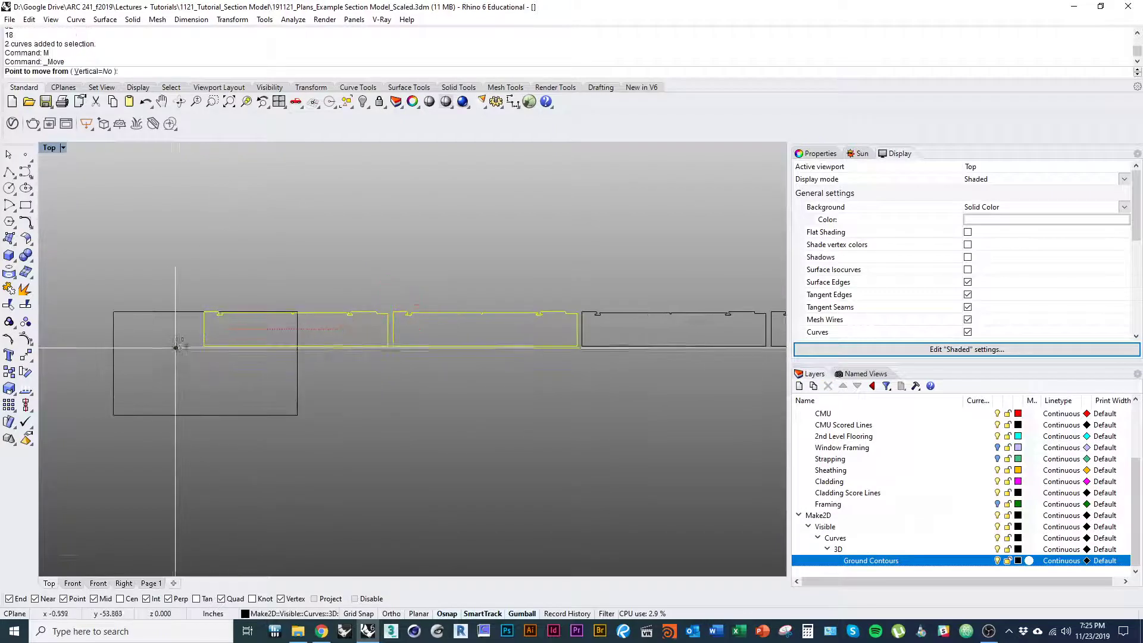
click(203, 346)
click(113, 415)
scroll(310, 430, up, 6)
Step: Try moving the second ground outline by its lower left corner into the rectangle with the first, and undo both outline moves
click(364, 406)
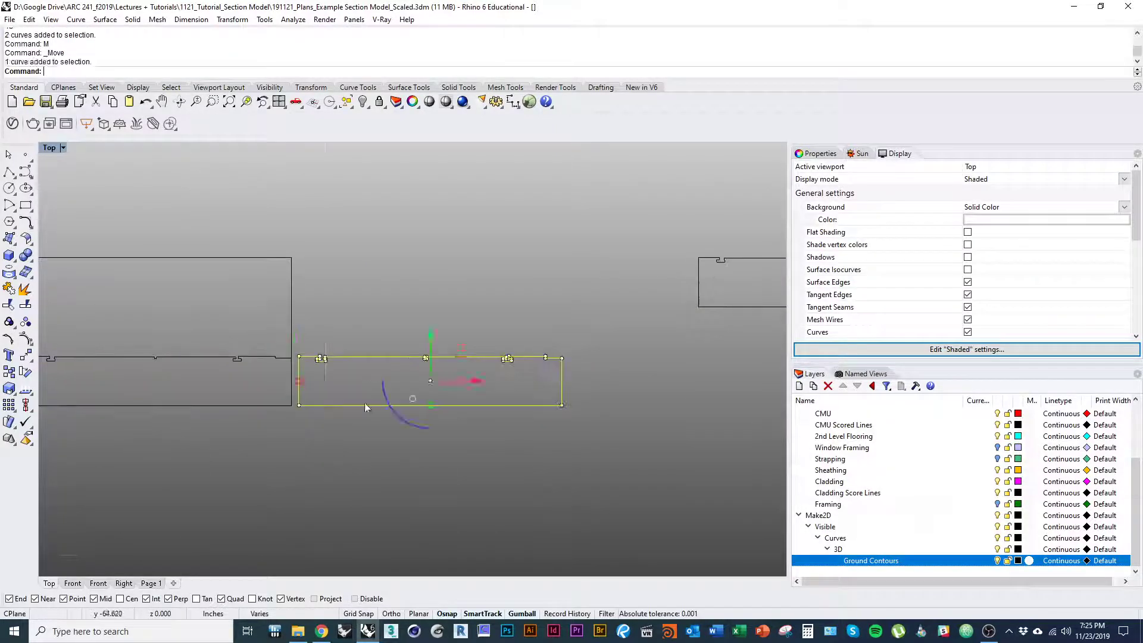
text(m)
key(Return)
click(299, 405)
right_drag(265, 388, 319, 404)
scroll(224, 358, up, 8)
click(144, 337)
scroll(141, 340, down, 9)
scroll(419, 372, down, 2)
scroll(313, 335, down, 3)
key(ctrl+z)
key(ctrl+z)
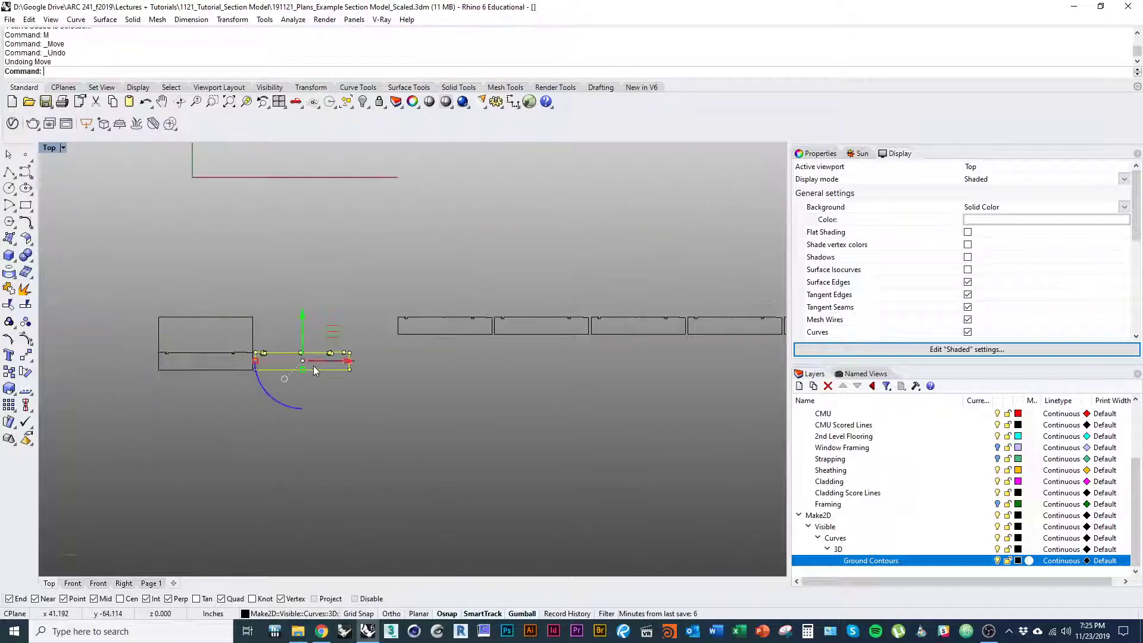
scroll(391, 369, up, 2)
key(Escape)
Step: Place the text "1" at 1 inch height inside the lower left corner of the first ground outline
text(Text)
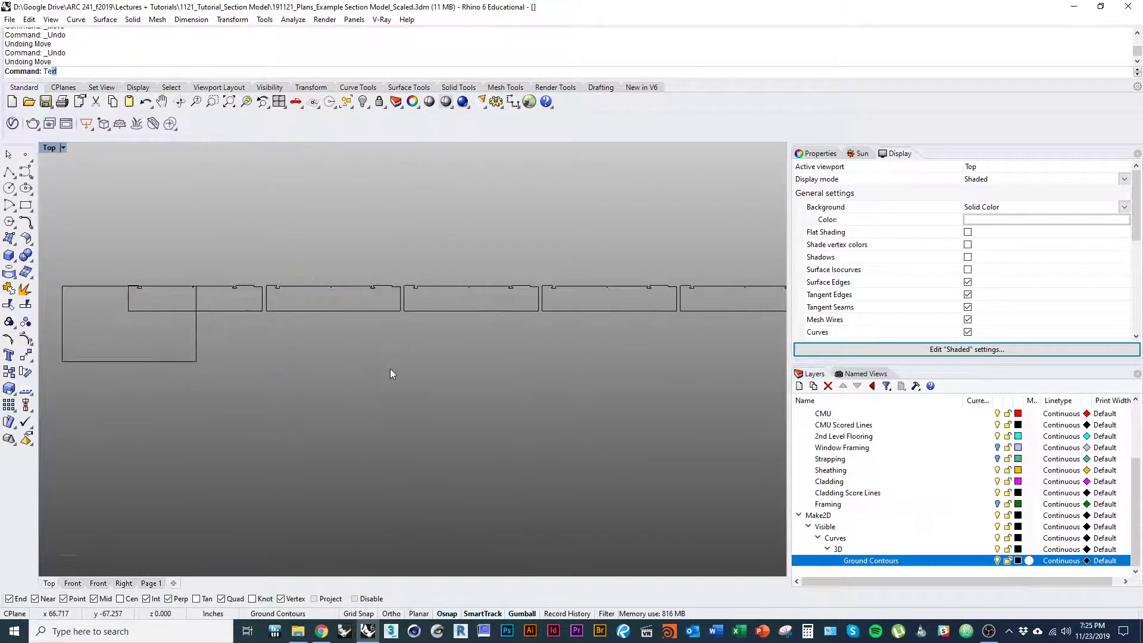
key(Return)
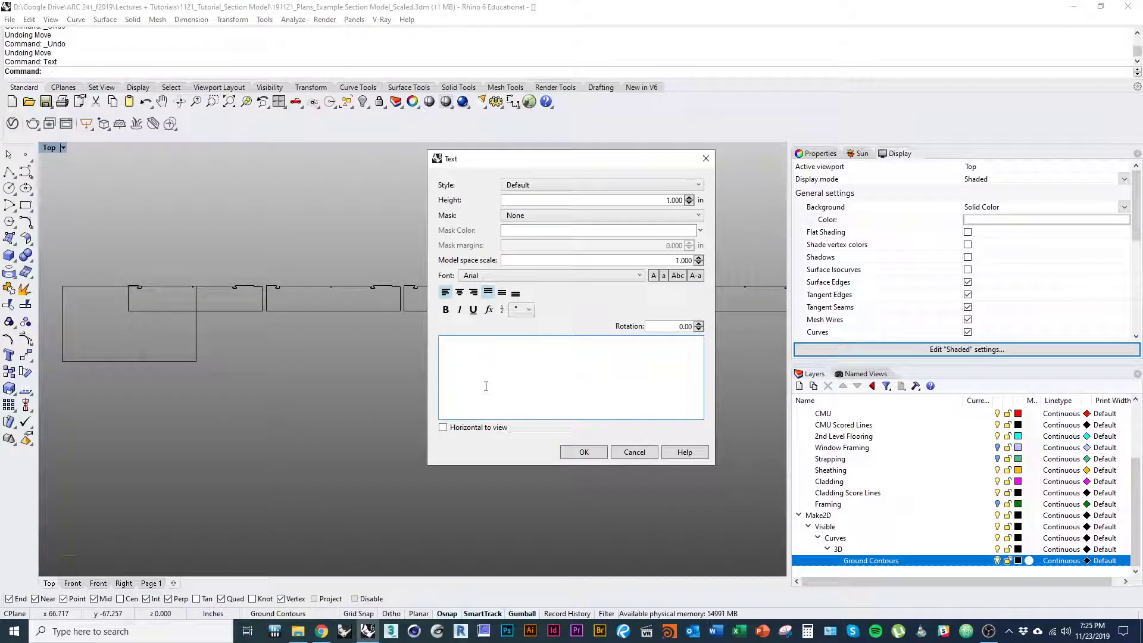
text(q)
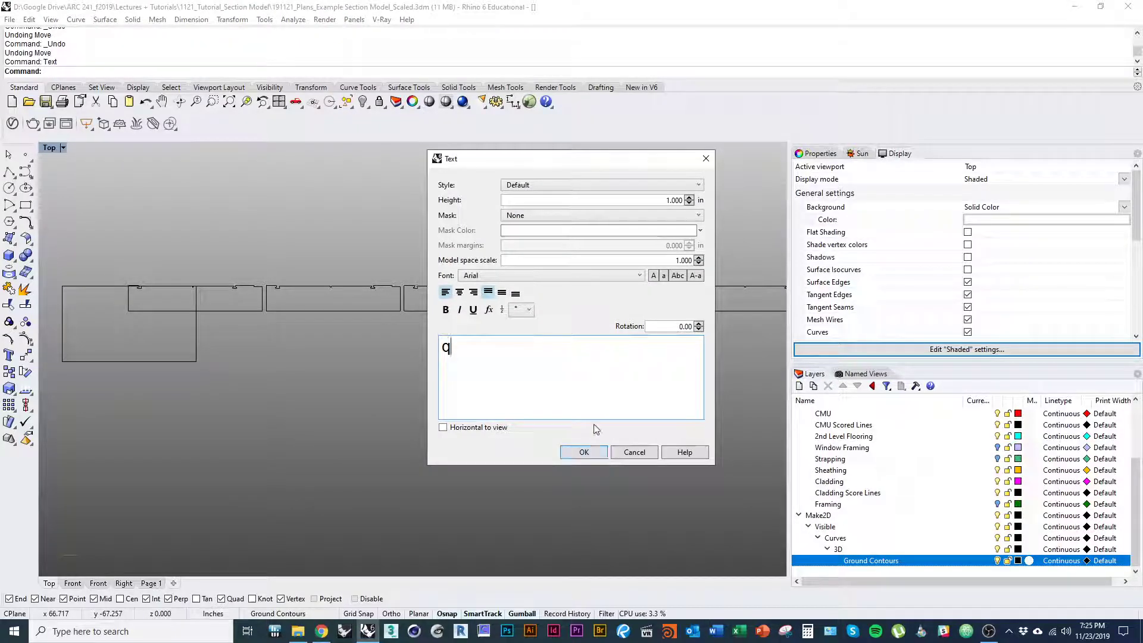
key(BackSpace)
text(1)
click(597, 453)
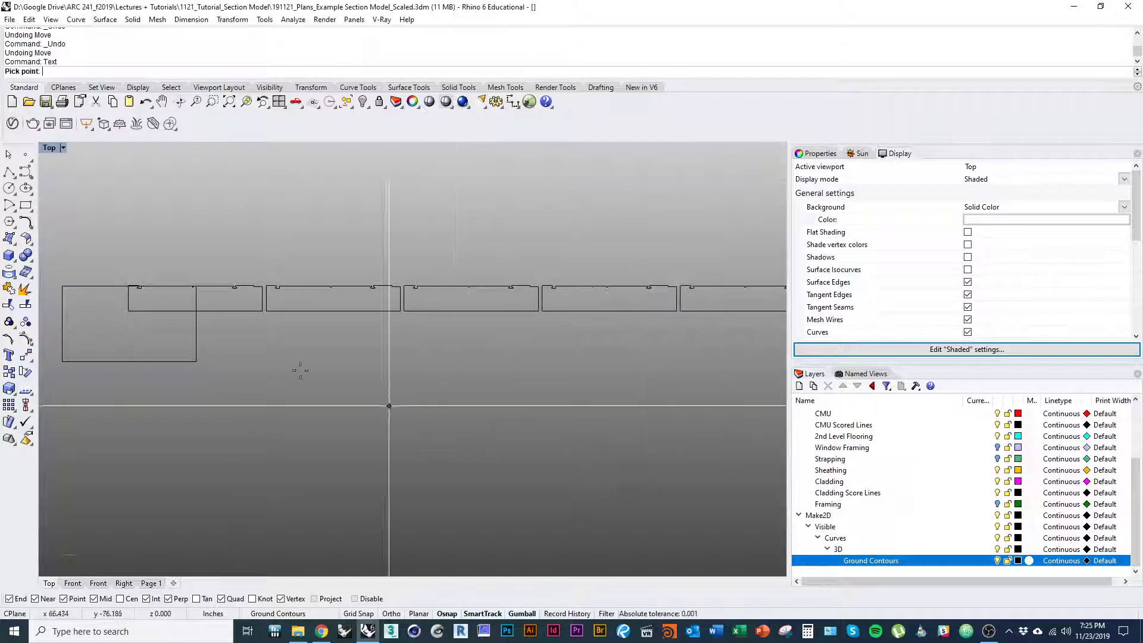
scroll(214, 263, up, 2)
scroll(214, 263, up, 5)
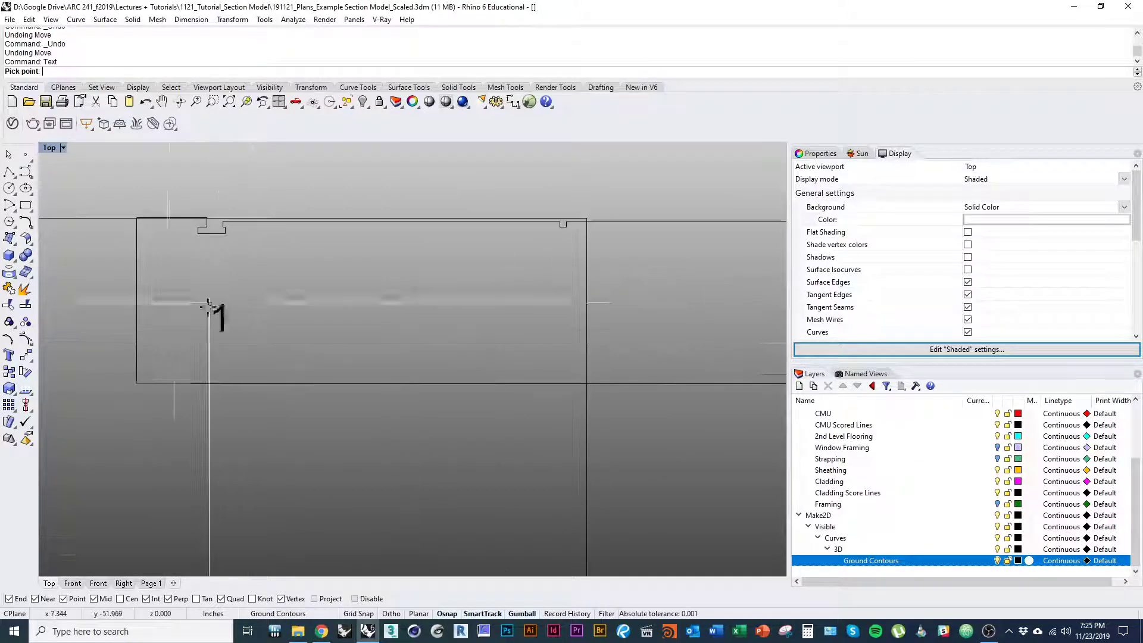
click(164, 331)
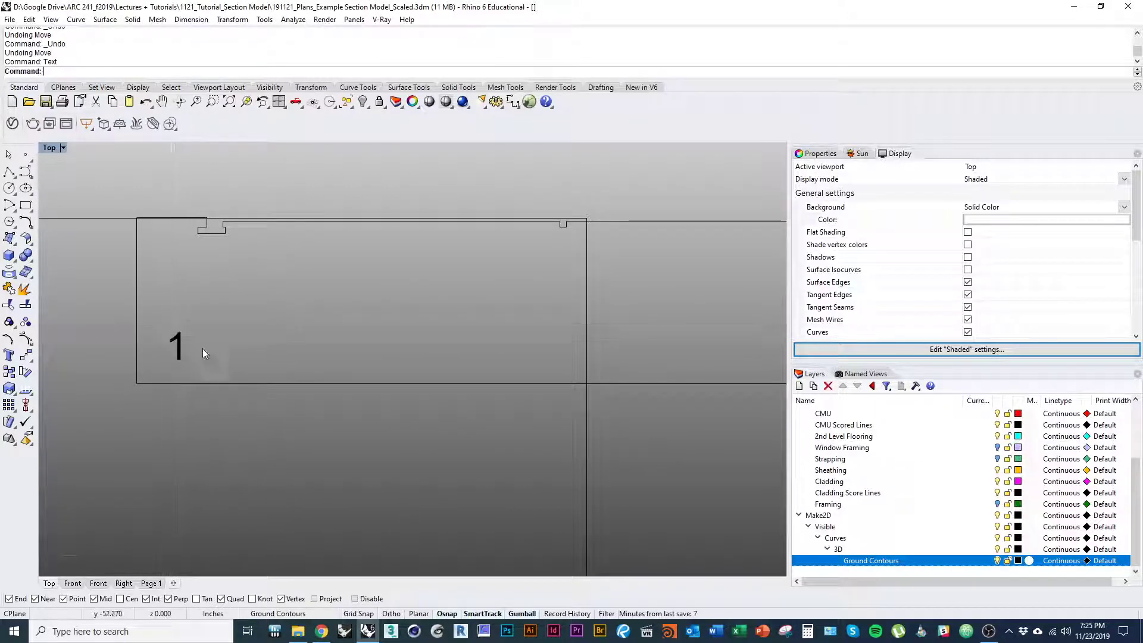
Step: Try copying the text "1" from the first outline's lower left corner to the second outline's lower left corner, and undo the copy
scroll(190, 351, down, 3)
right_drag(173, 373, 165, 373)
scroll(150, 336, down, 2)
click(140, 343)
scroll(140, 341, up, 4)
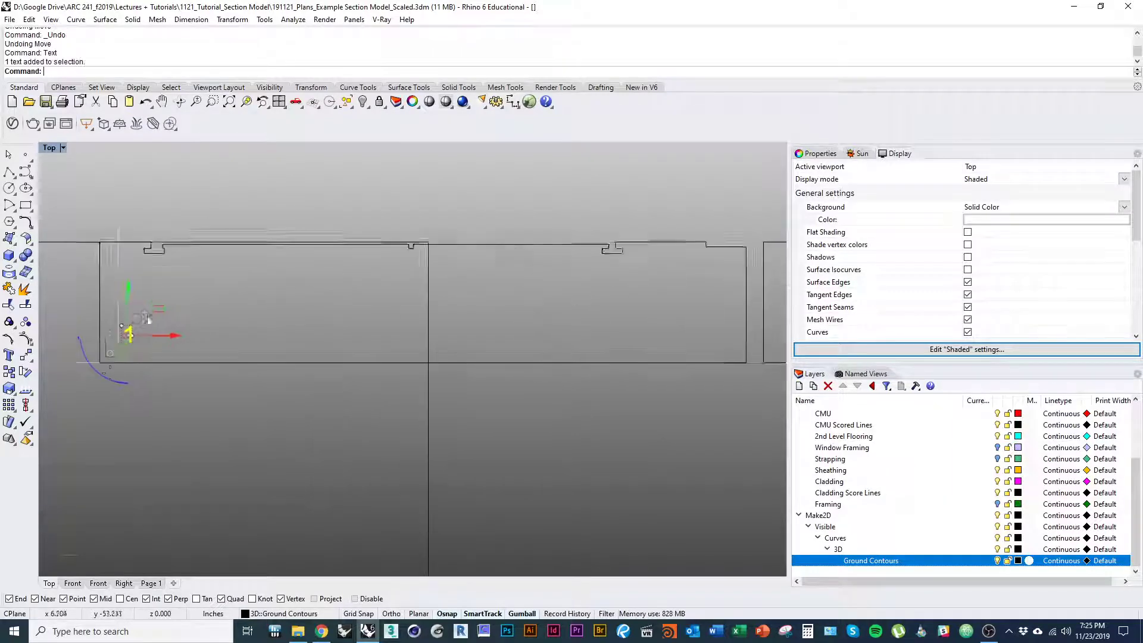
text(co)
key(Return)
click(101, 367)
scroll(111, 365, down, 5)
scroll(548, 374, up, 6)
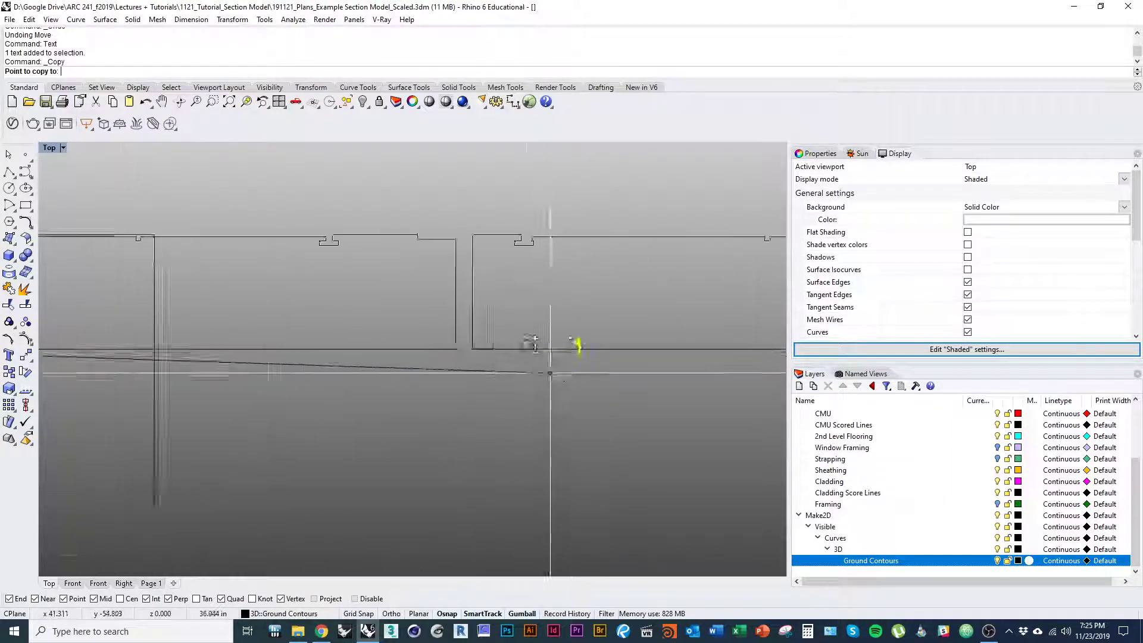
click(464, 347)
scroll(459, 357, down, 4)
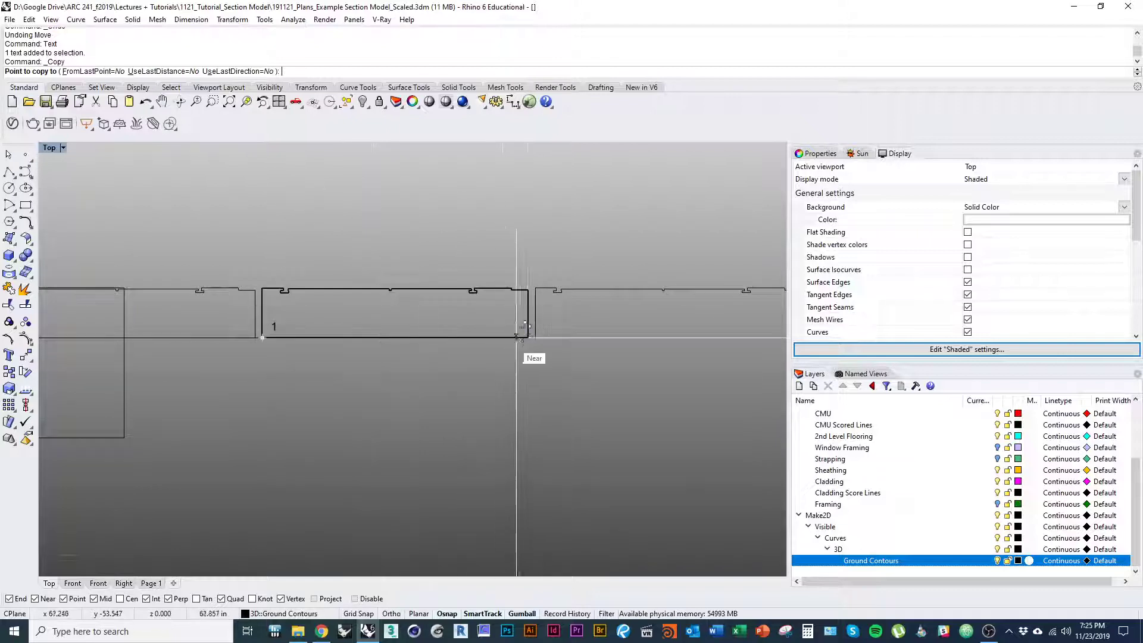
scroll(530, 345, up, 3)
scroll(531, 334, down, 7)
key(Escape)
scroll(415, 357, up, 7)
key(ctrl+z)
right_drag(326, 335, 438, 374)
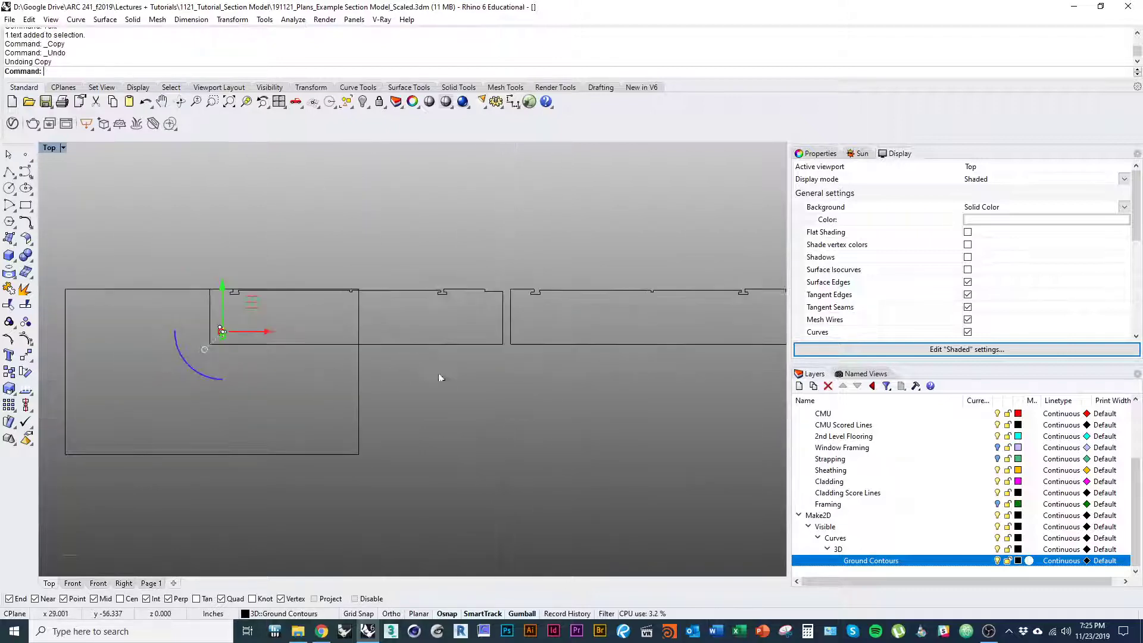
Step: Try arraying the text "1" with 32 copies in X and 1 in Y, spaced between the first two outlines' lower left corners, and undo it
text(ay)
key(Return)
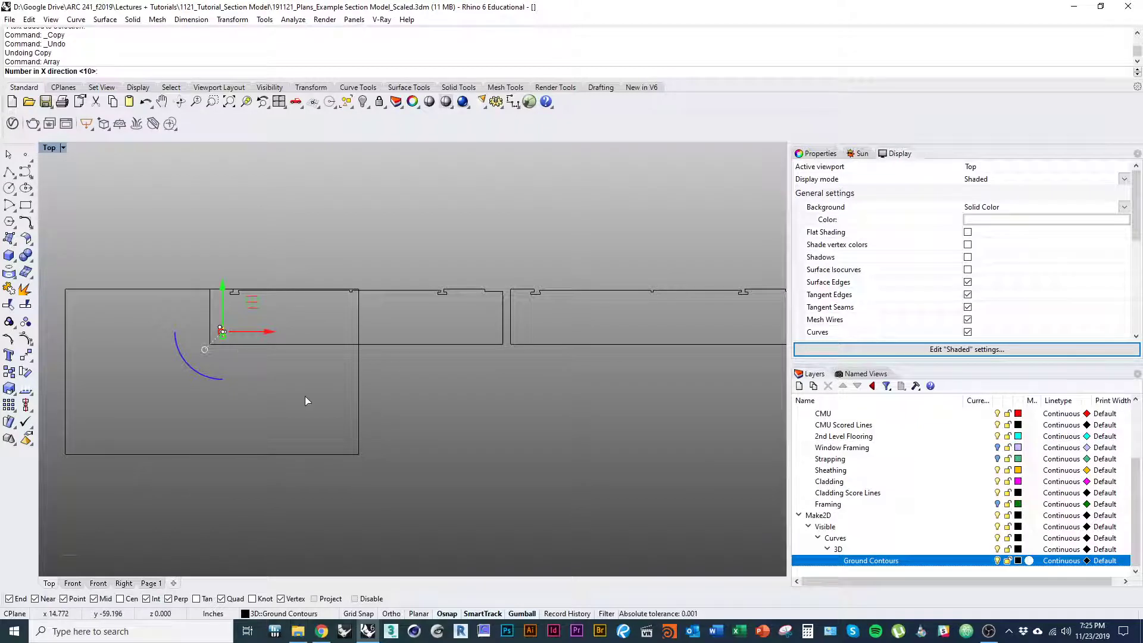
text(32)
key(Return)
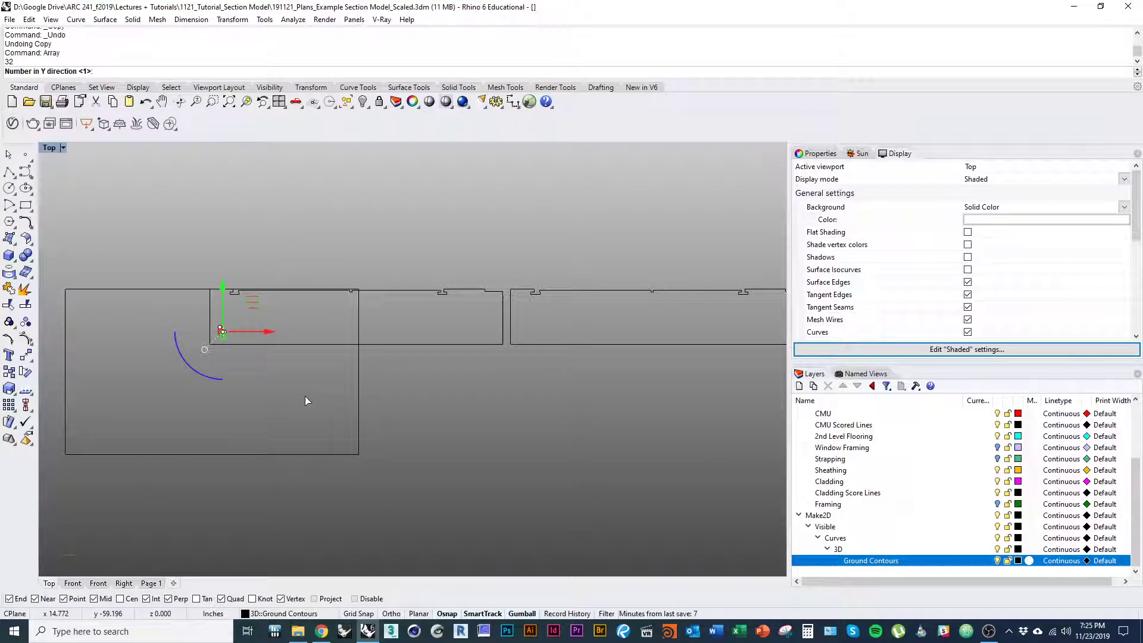
text(1)
key(Return)
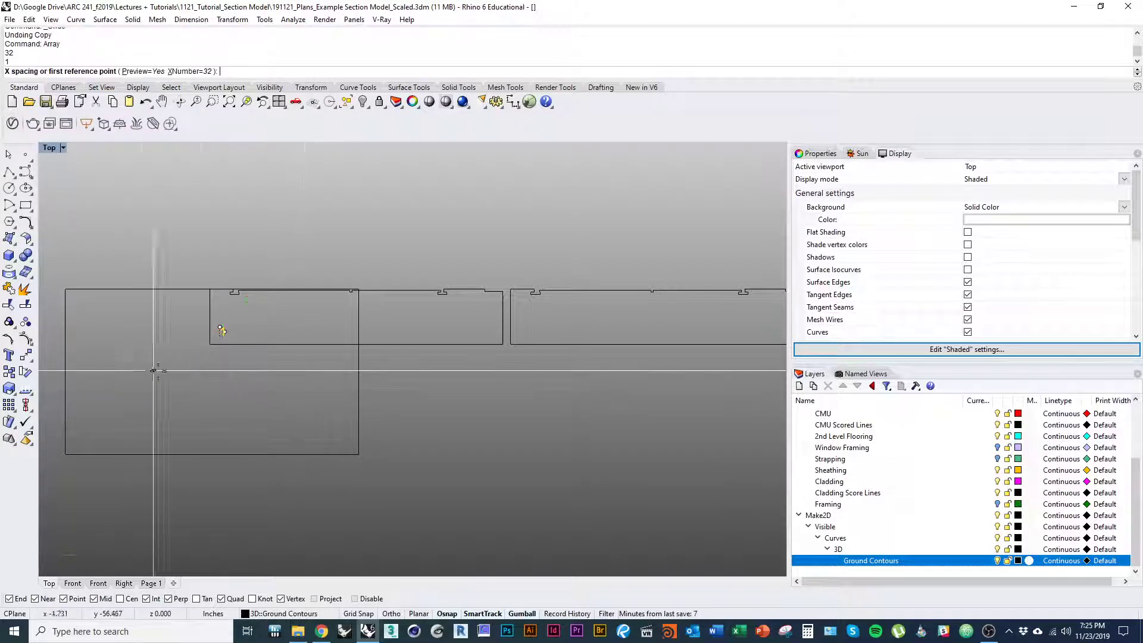
click(210, 344)
click(510, 344)
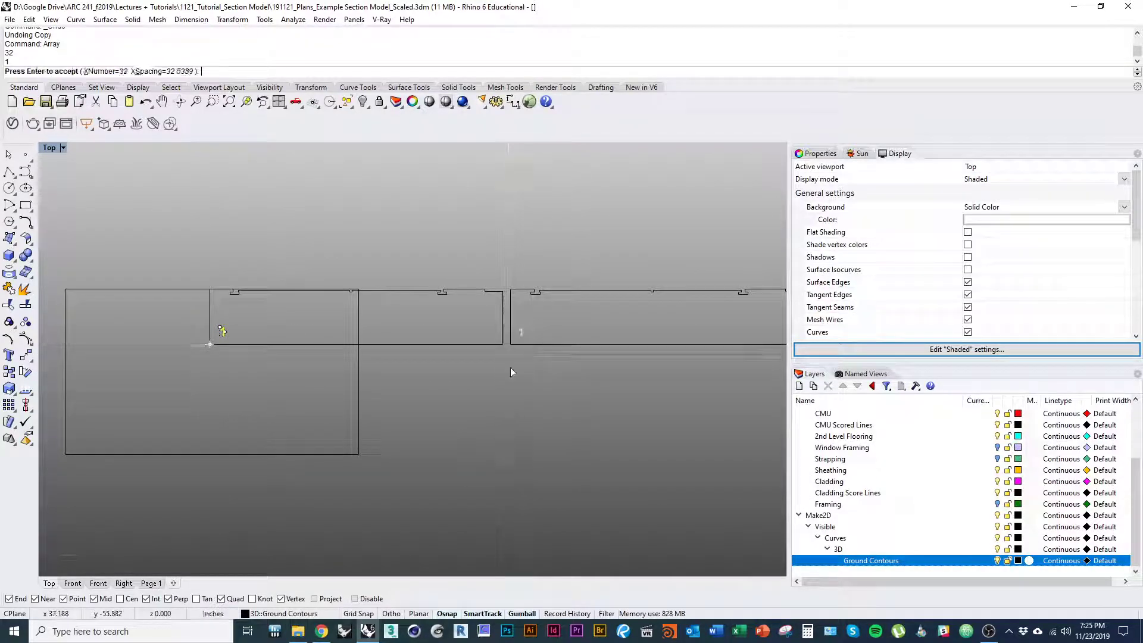
scroll(517, 360, up, 3)
scroll(542, 333, down, 5)
scroll(536, 333, up, 4)
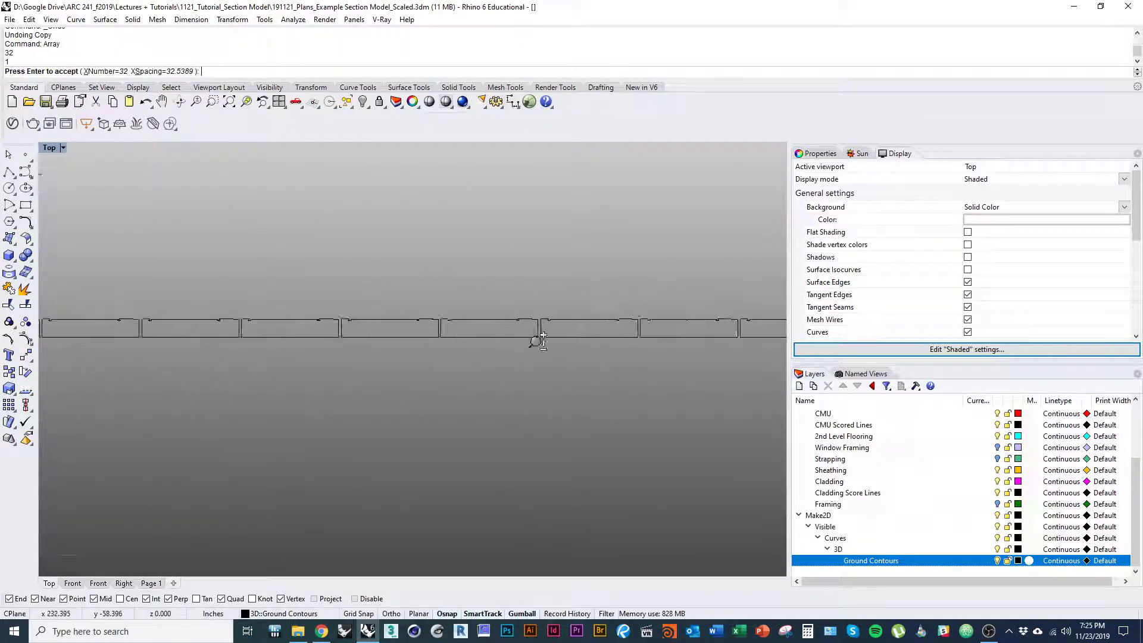
key(ctrl+z)
scroll(263, 384, up, 5)
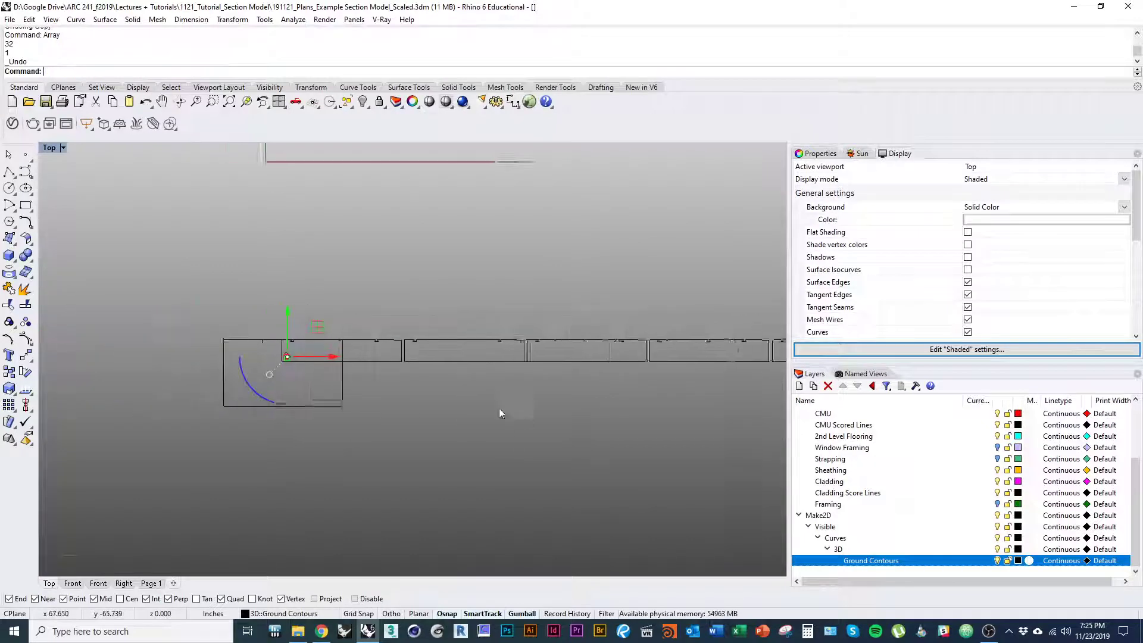
Step: Array the text "1" 32 times along X in a single row, spaced from the first outline's lower left corner to the second's
key(Return)
text(32)
key(Return)
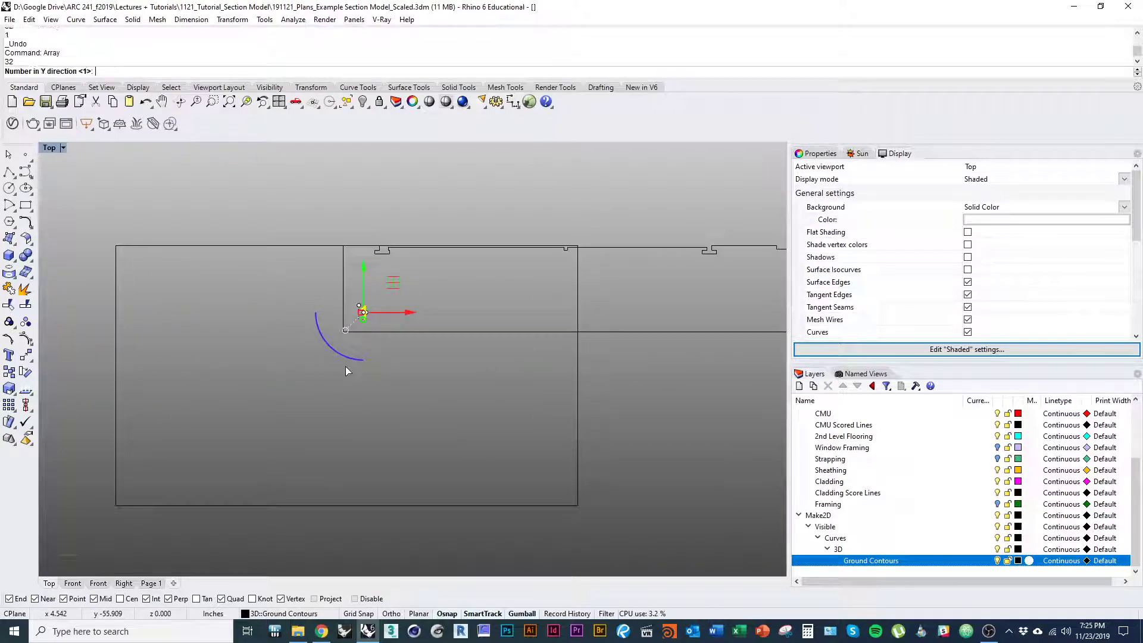
key(Return)
key(Return)
click(343, 332)
scroll(344, 332, down, 2)
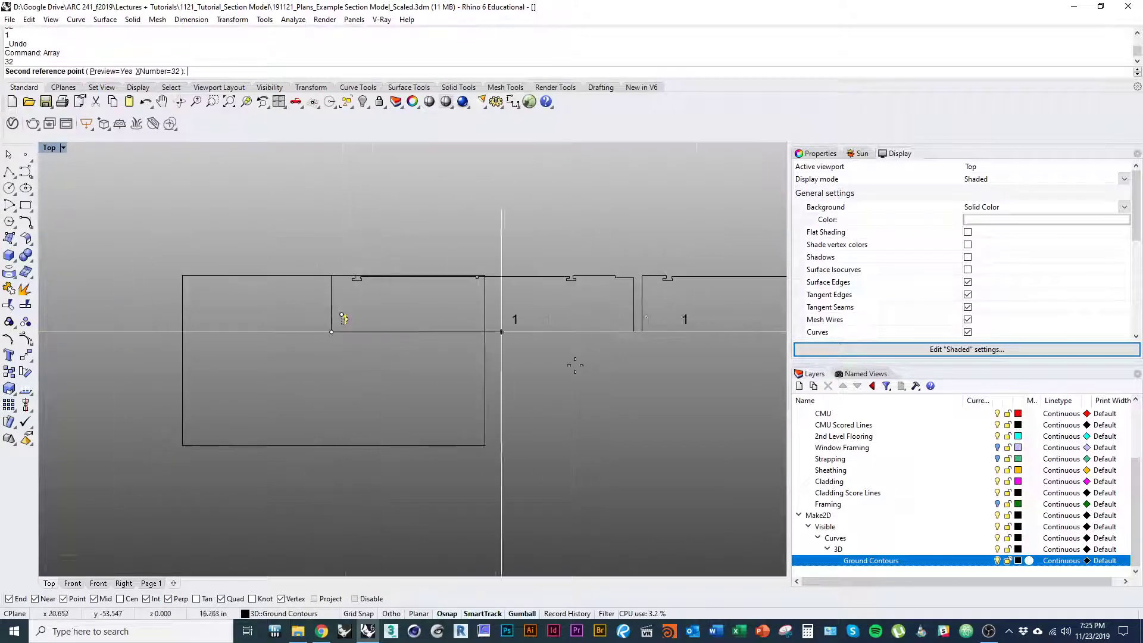
click(648, 321)
scroll(447, 327, down, 3)
key(Return)
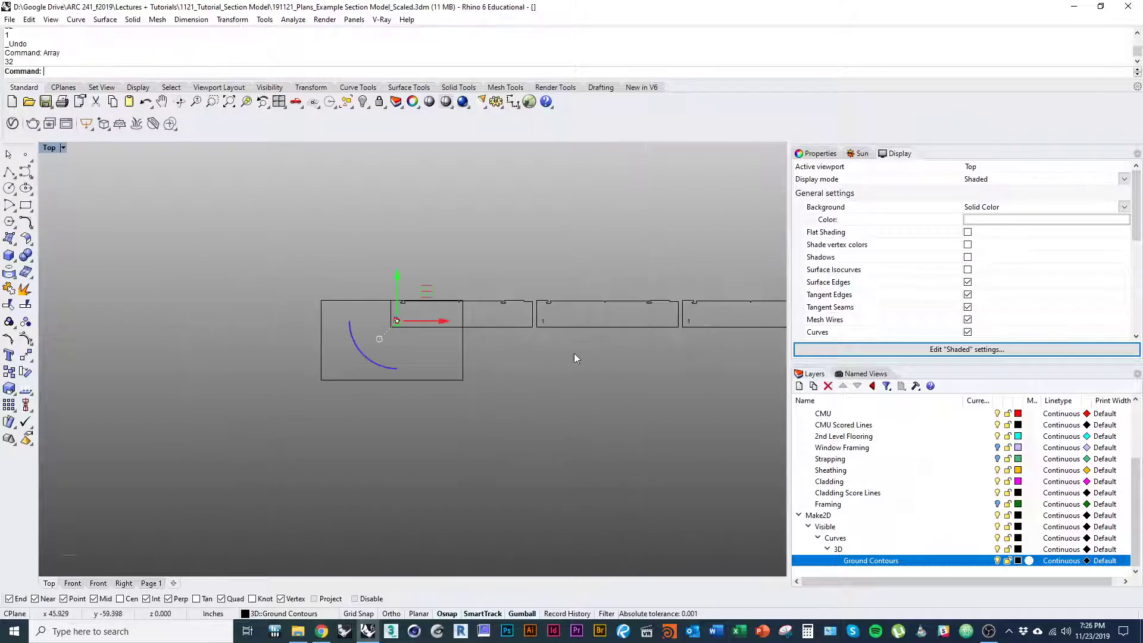
Step: Change the text in the second ground outline to "2"
scroll(566, 322, up, 3)
click(515, 331)
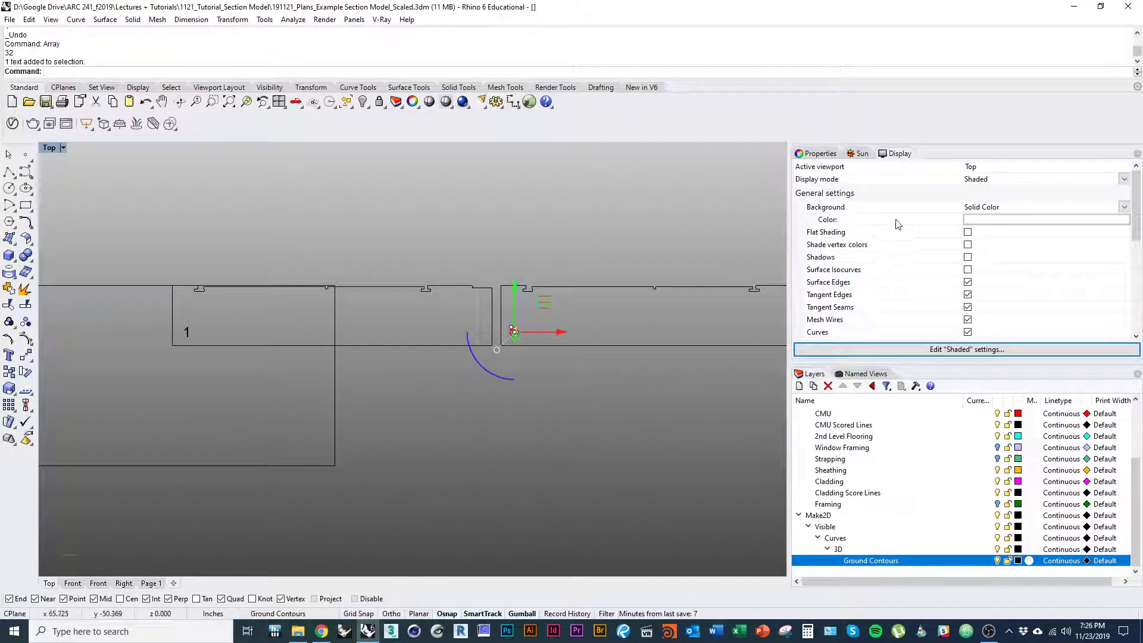
click(830, 156)
right_drag(555, 355, 406, 339)
scroll(399, 367, up, 4)
click(399, 366)
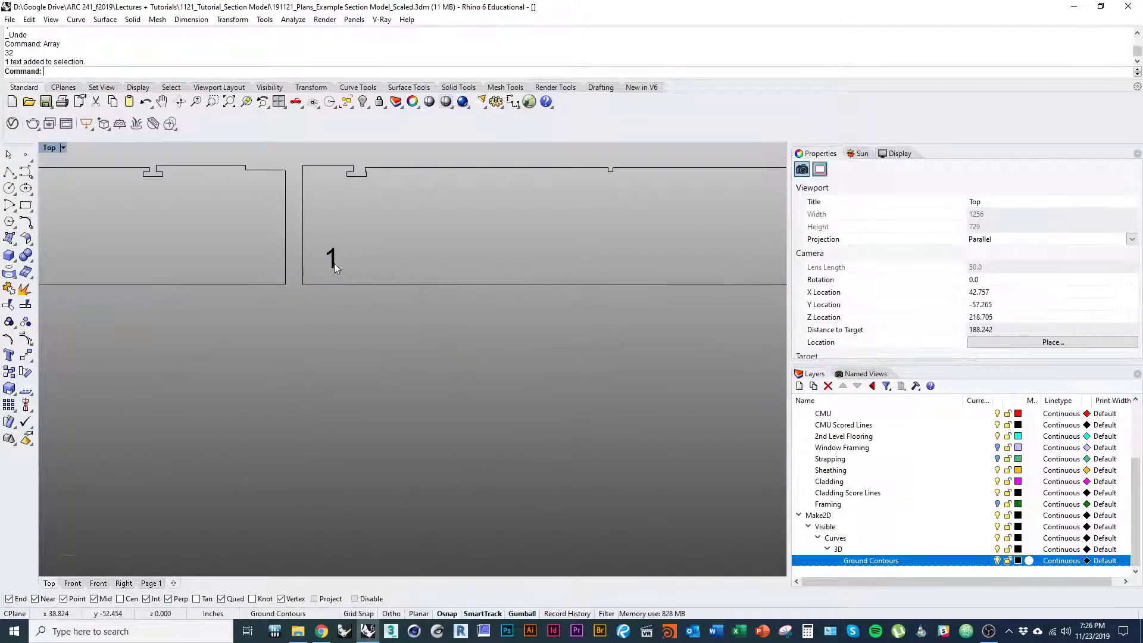
click(334, 263)
double_click(334, 266)
text(2)
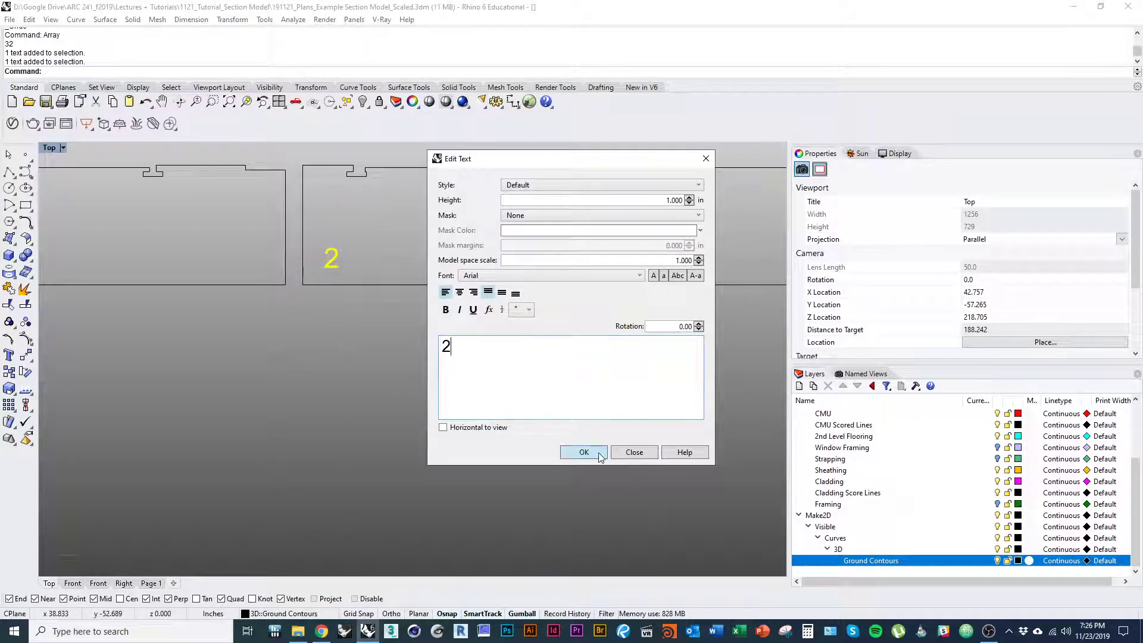
click(583, 452)
Step: Renumber the texts in the third, fourth and fifth ground outlines as "3", "4" and "5"
scroll(370, 417, down, 2)
scroll(370, 417, down, 2)
scroll(341, 335, up, 1)
double_click(342, 335)
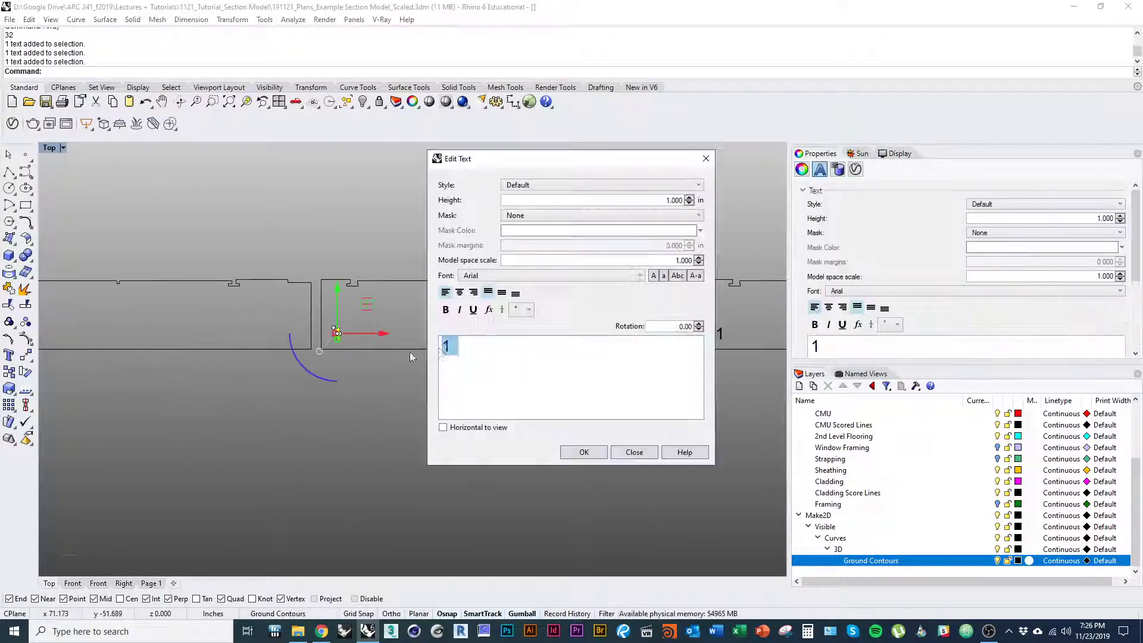
text(3)
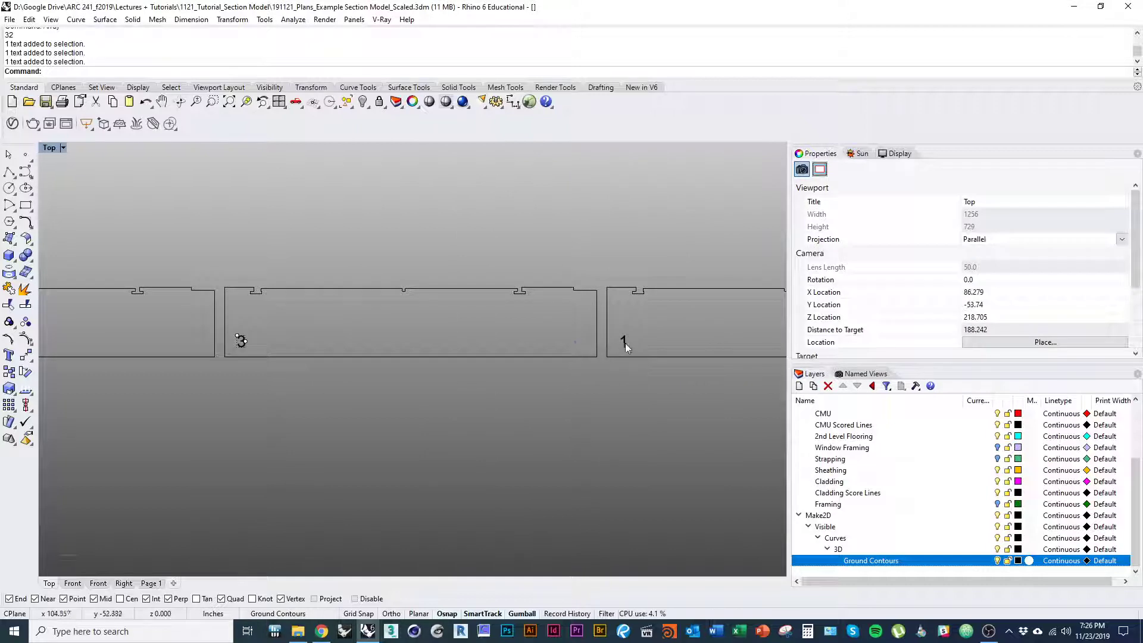
double_click(624, 342)
text(4)
click(584, 451)
right_drag(666, 375, 530, 325)
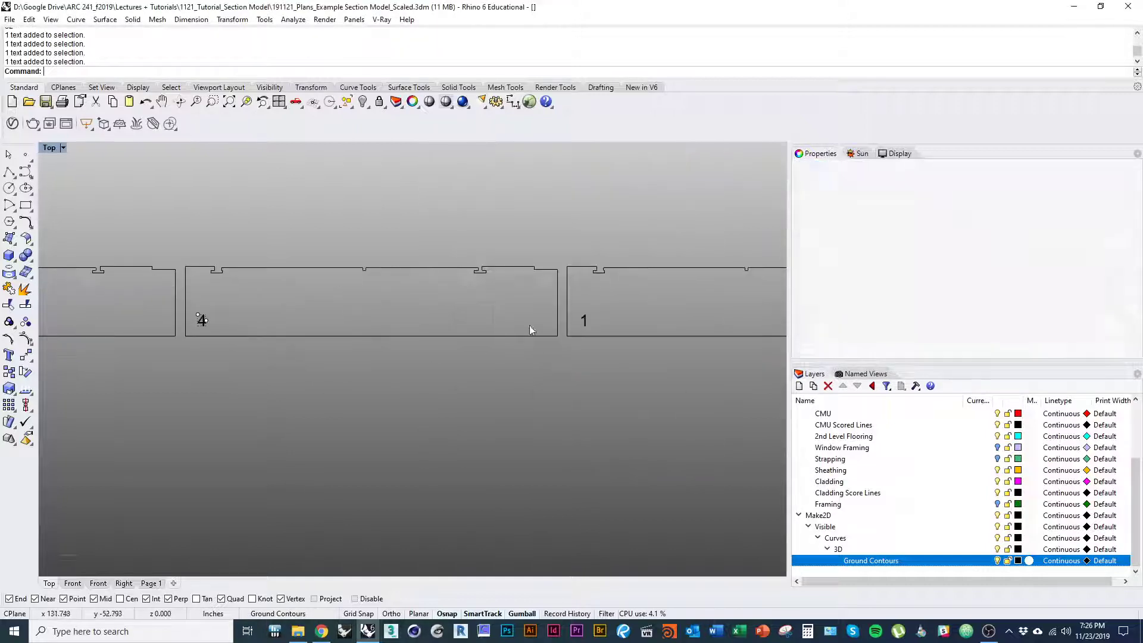
double_click(584, 320)
click(583, 450)
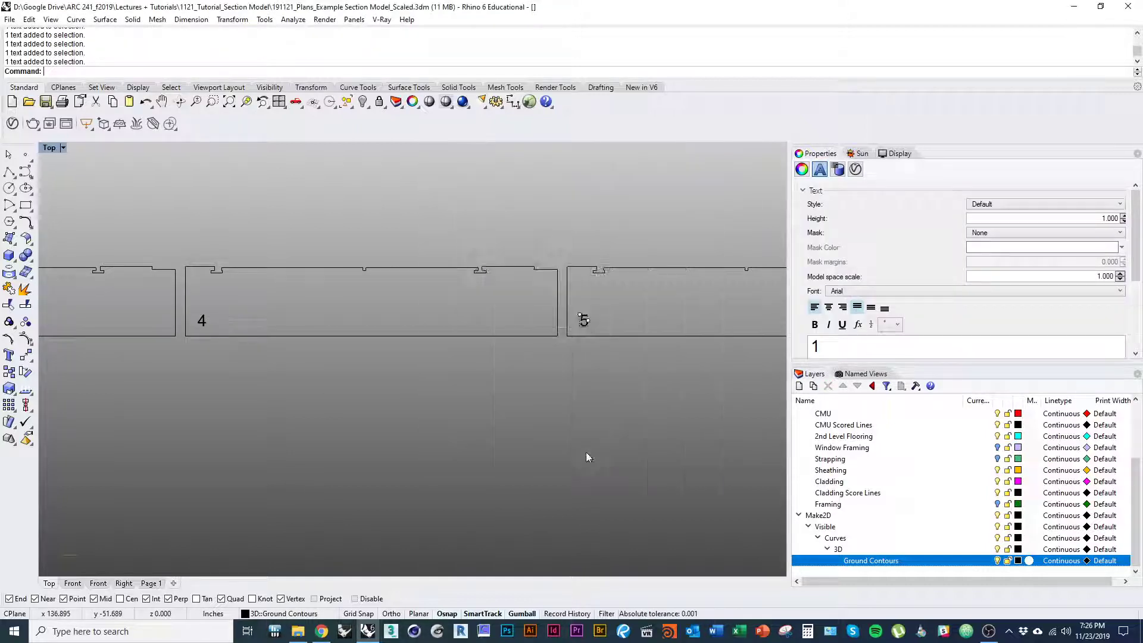
scroll(565, 401, down, 10)
right_drag(363, 421, 544, 413)
scroll(358, 361, up, 8)
right_drag(359, 355, 442, 360)
click(208, 365)
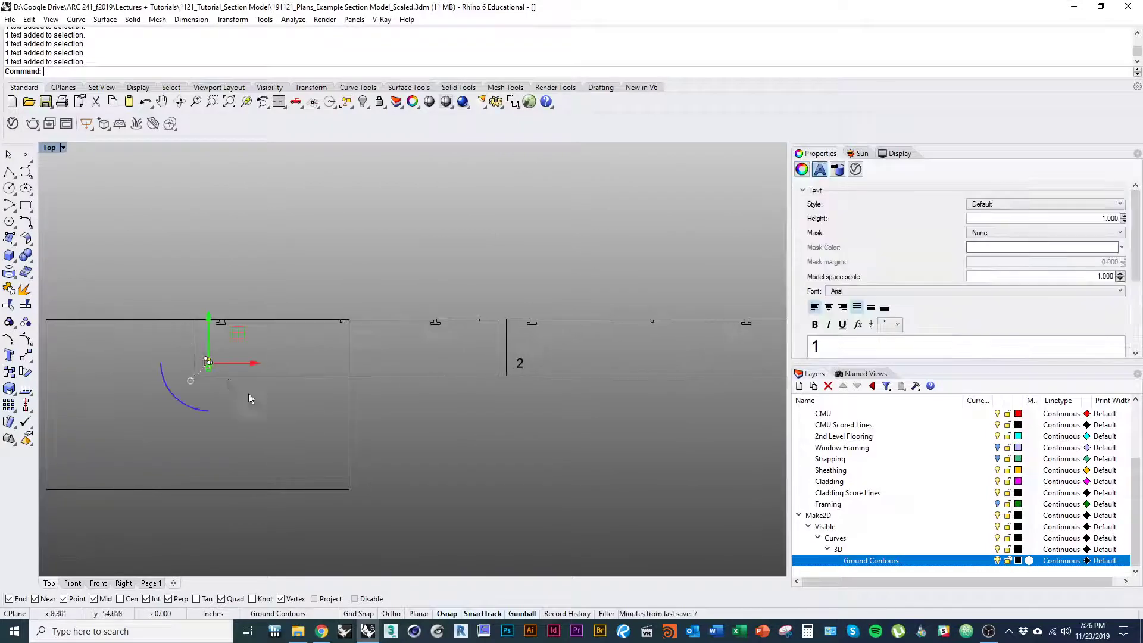
right_drag(248, 393, 293, 393)
scroll(281, 389, up, 4)
click(651, 480)
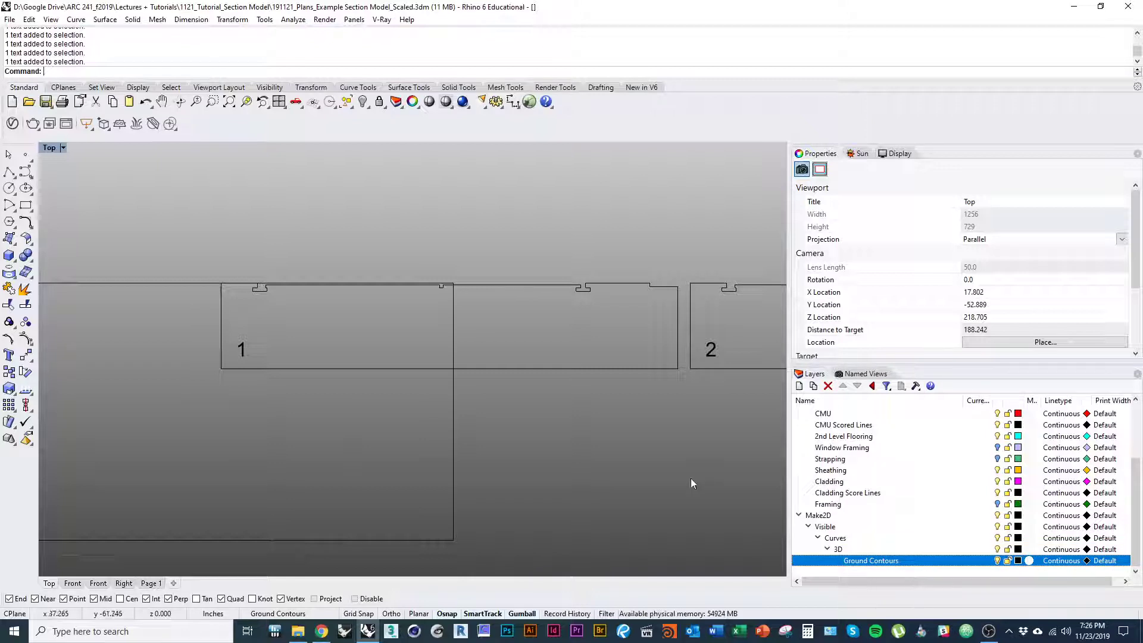
Step: Set the Ground Contours layer's color to Red
click(1018, 561)
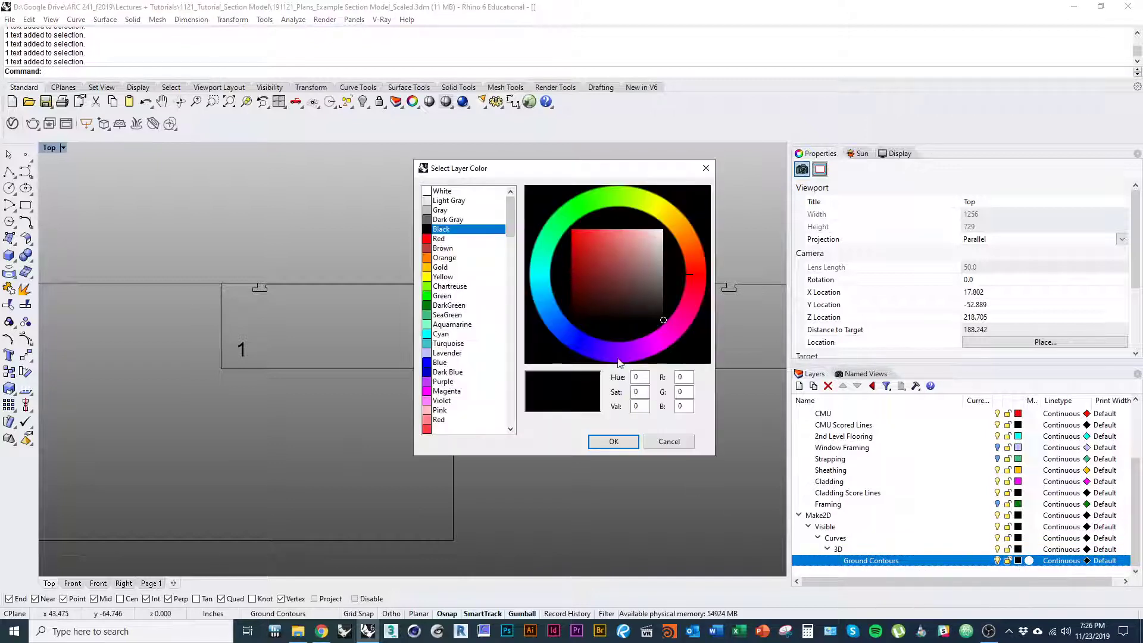
click(441, 239)
click(613, 441)
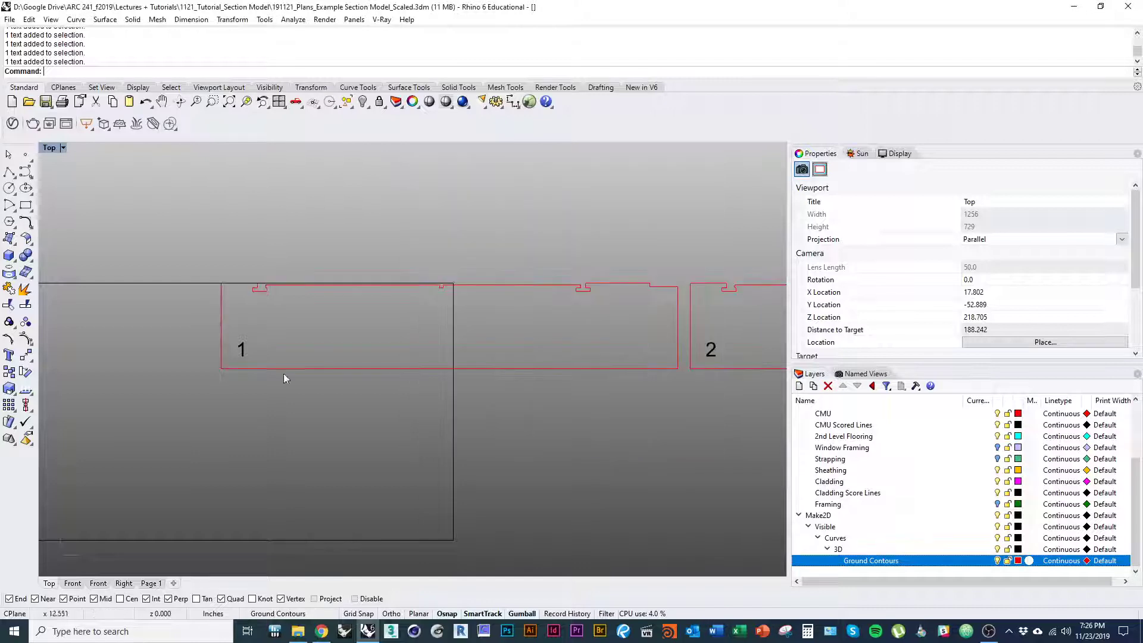
right_drag(573, 435, 547, 427)
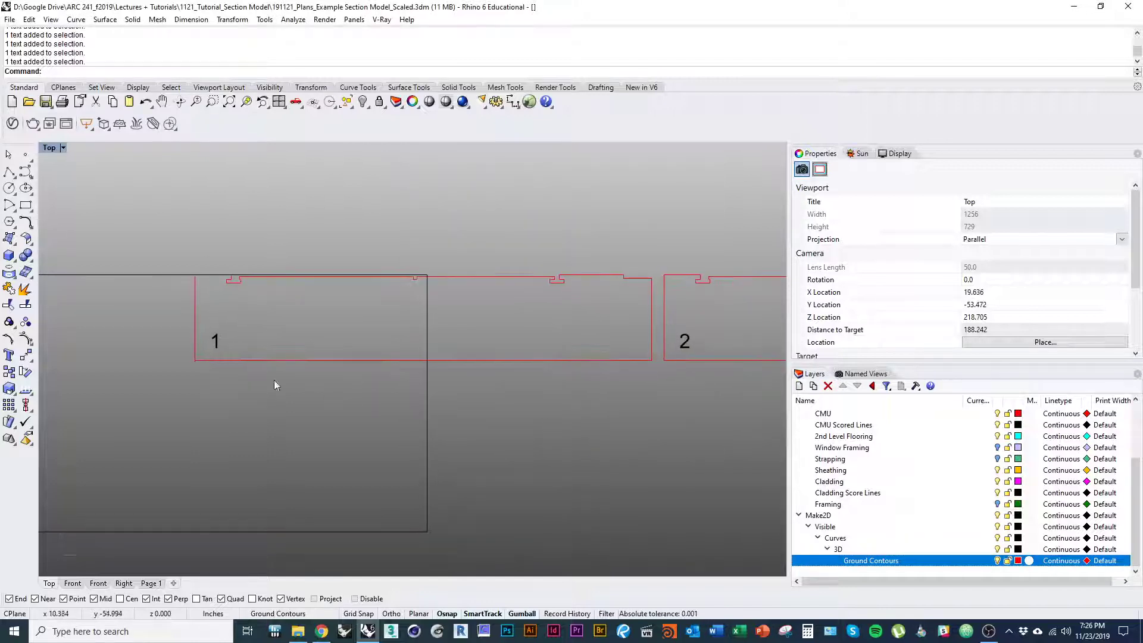
Step: Create a layer named "Score" beside Ground Contours and set its color to Cyan
click(239, 334)
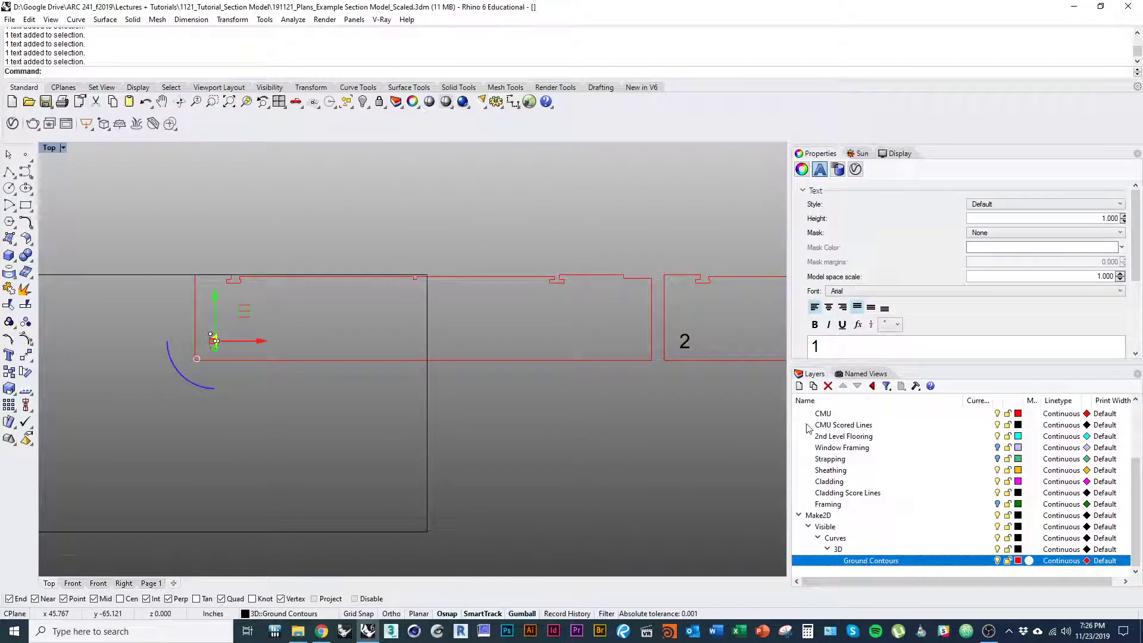
click(799, 386)
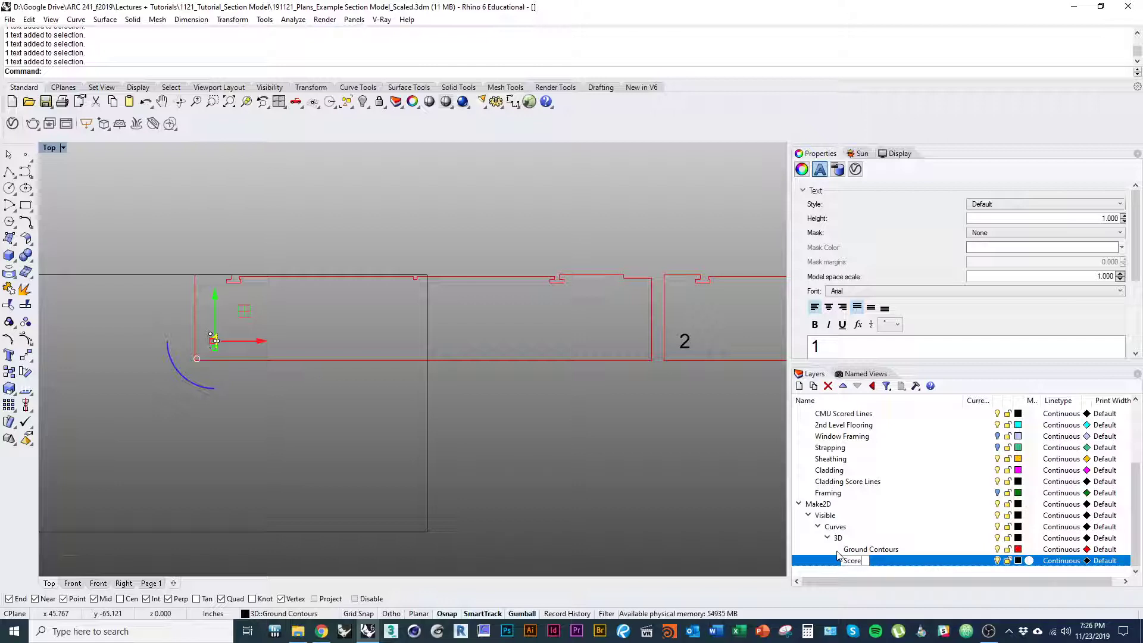
click(1018, 561)
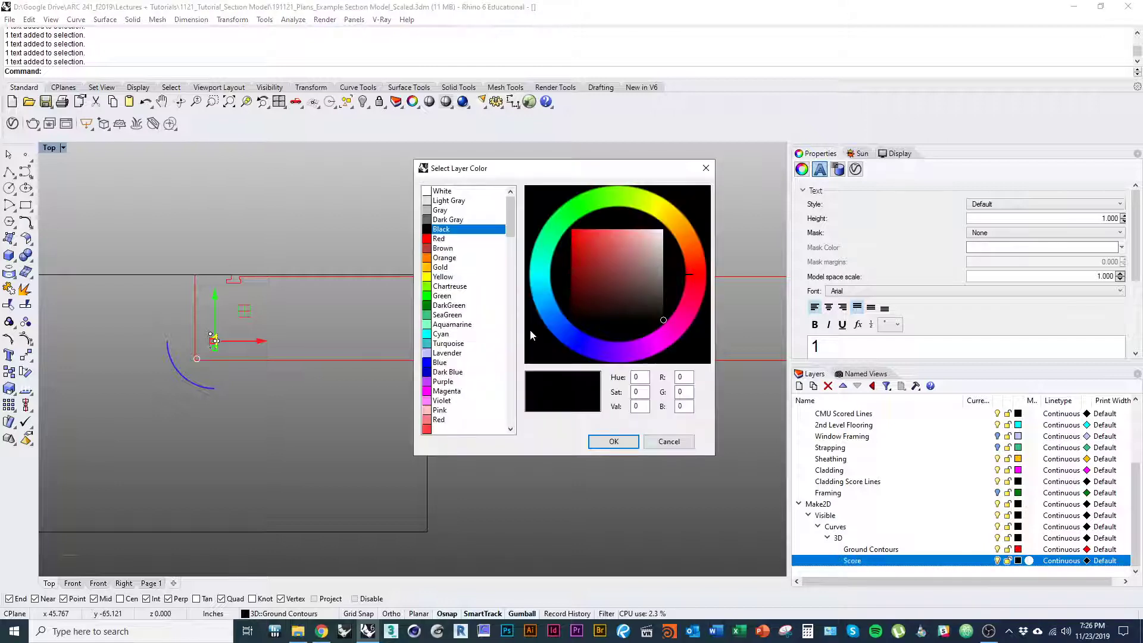
click(444, 335)
click(615, 443)
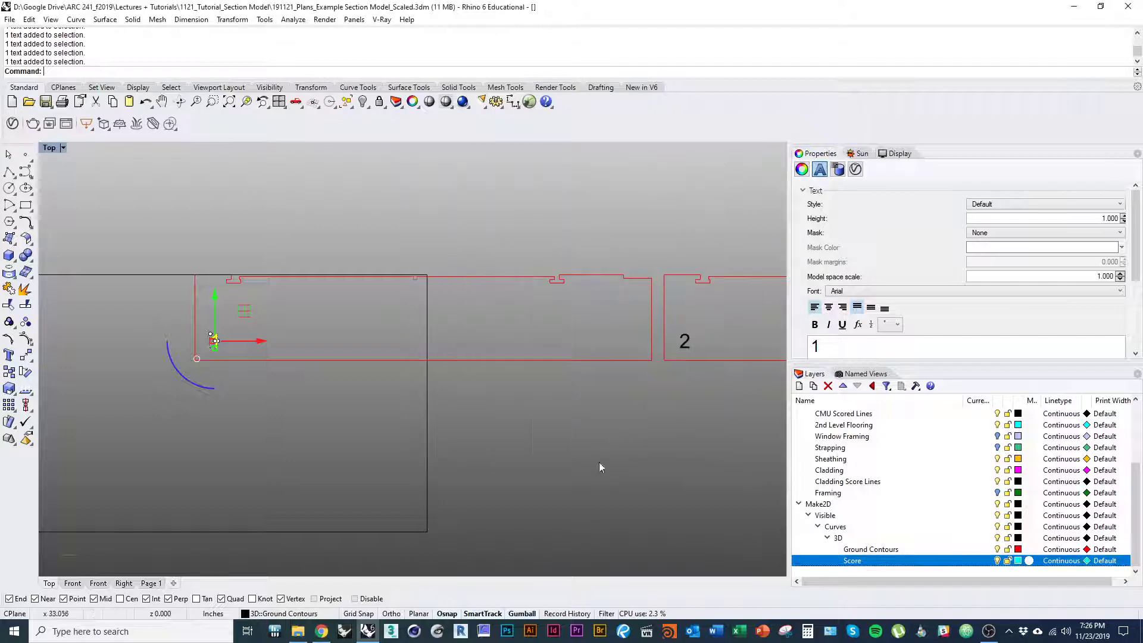
Step: Explode the text "1" in the first ground outline into curves
click(598, 463)
right_drag(426, 424, 511, 449)
scroll(306, 416, up, 3)
click(295, 346)
right_drag(423, 406, 360, 403)
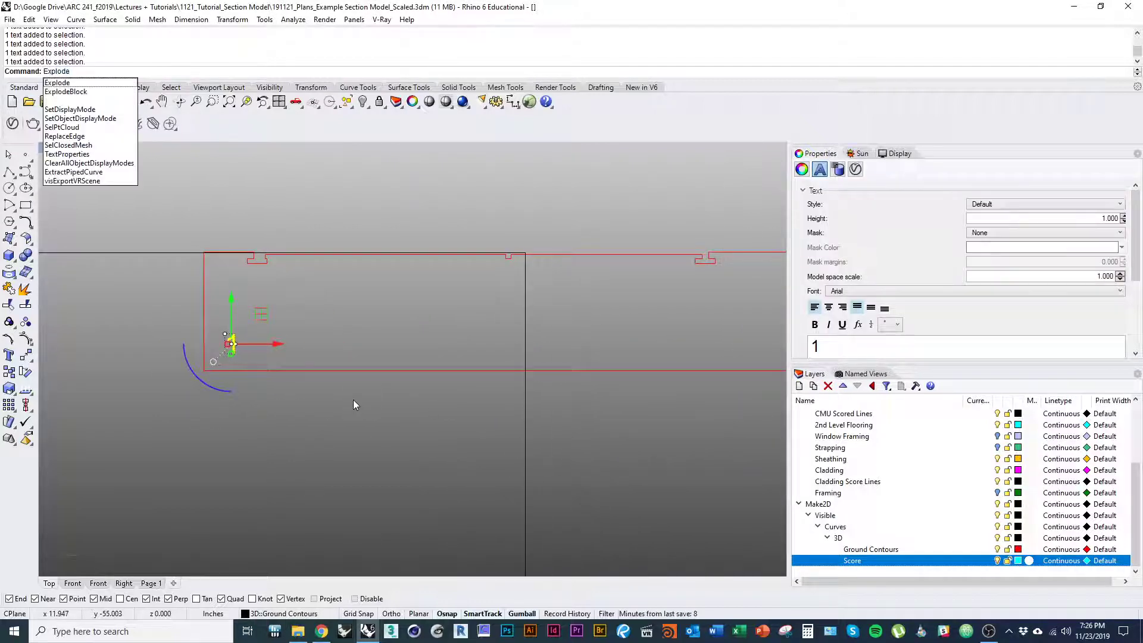
key(Return)
scroll(353, 399, down, 2)
scroll(200, 379, up, 3)
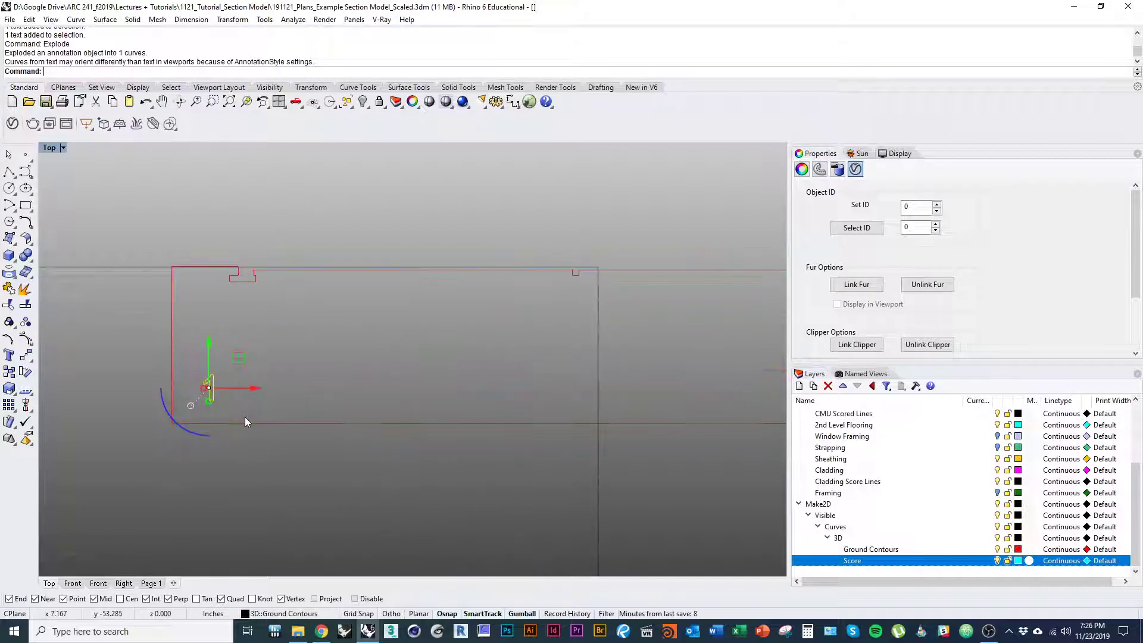
Step: Assign the exploded "1" curve in the first outline to the Score layer
right_click(894, 563)
click(926, 510)
scroll(481, 476, down, 5)
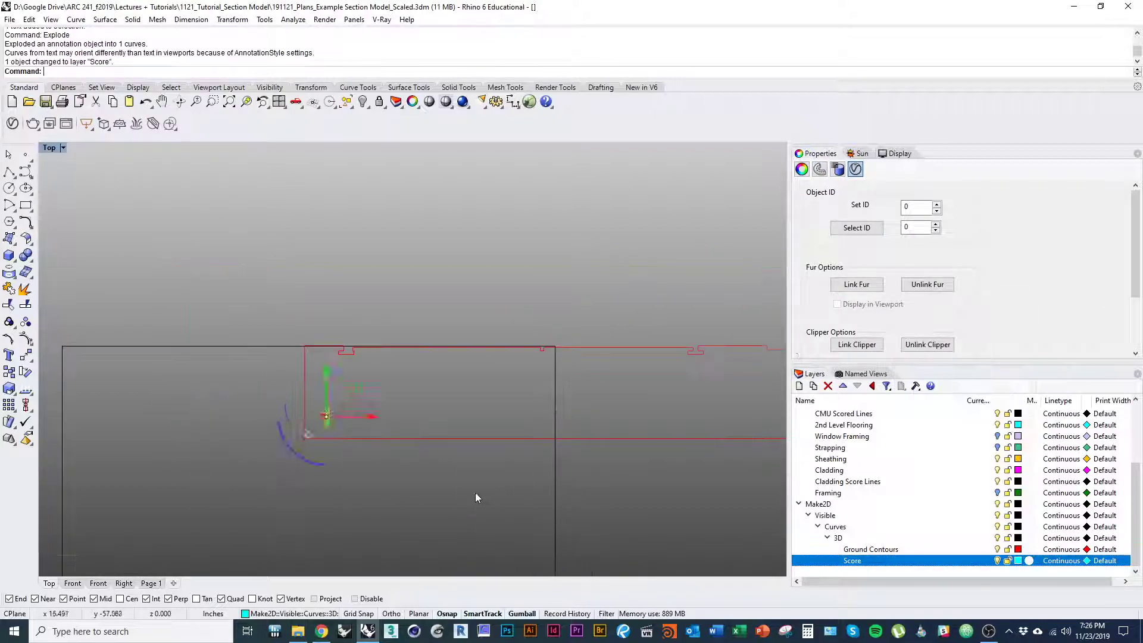
click(475, 492)
right_drag(475, 492, 445, 469)
scroll(298, 417, up, 3)
right_drag(298, 417, 256, 415)
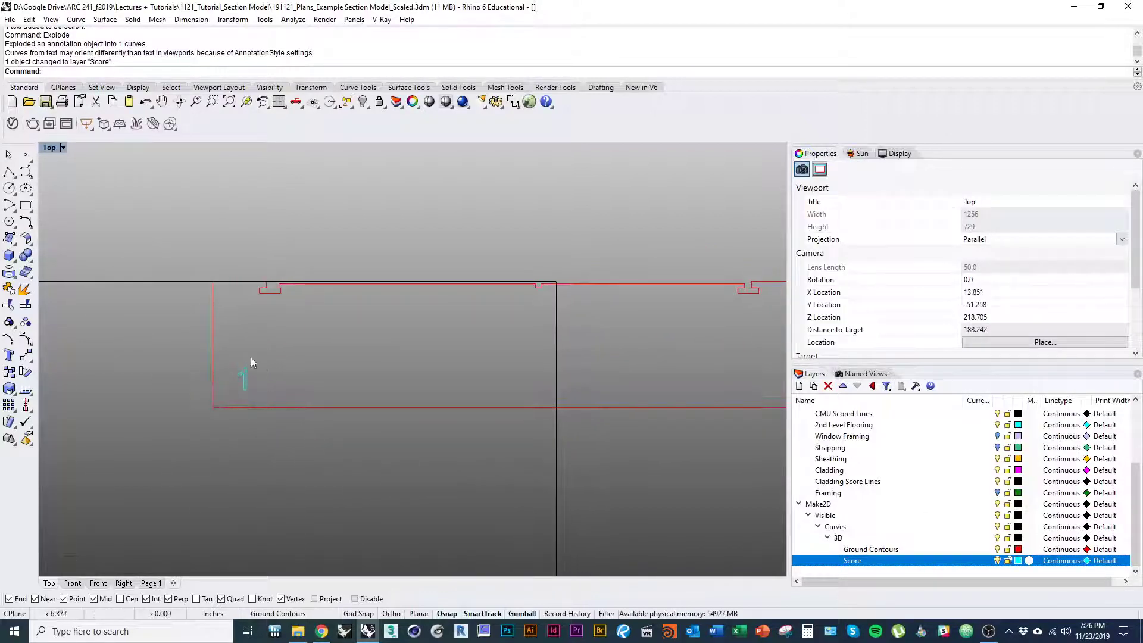
Step: Explode the text "2" in the second ground outline into curves
right_drag(393, 407, 61, 373)
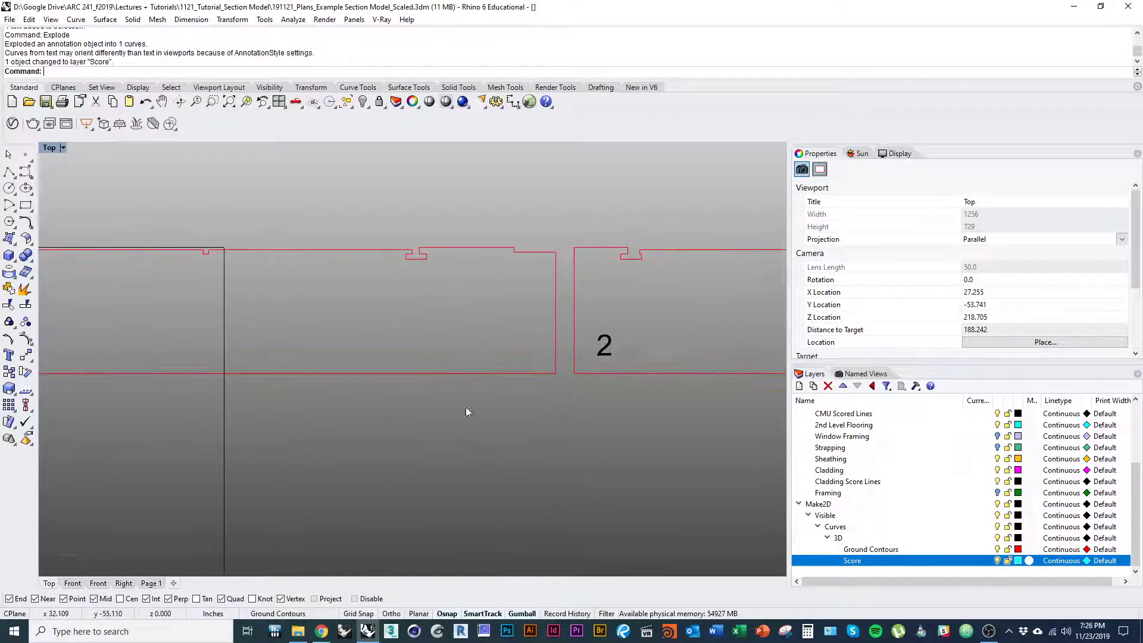
click(605, 350)
right_click(633, 423)
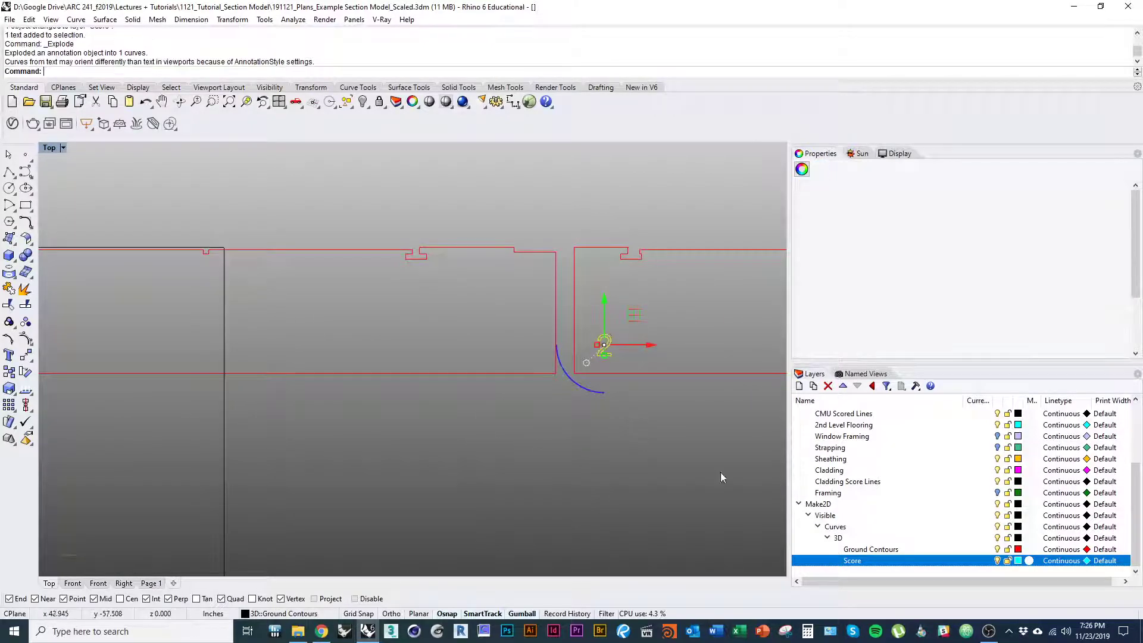
Step: Assign the exploded "2" curve in the second ground outline to the Score layer
right_click(915, 561)
click(953, 511)
Step: Explode the text "3" in the third ground outline into curves and assign them to the Score layer
scroll(622, 430, down, 4)
right_drag(622, 429, 357, 417)
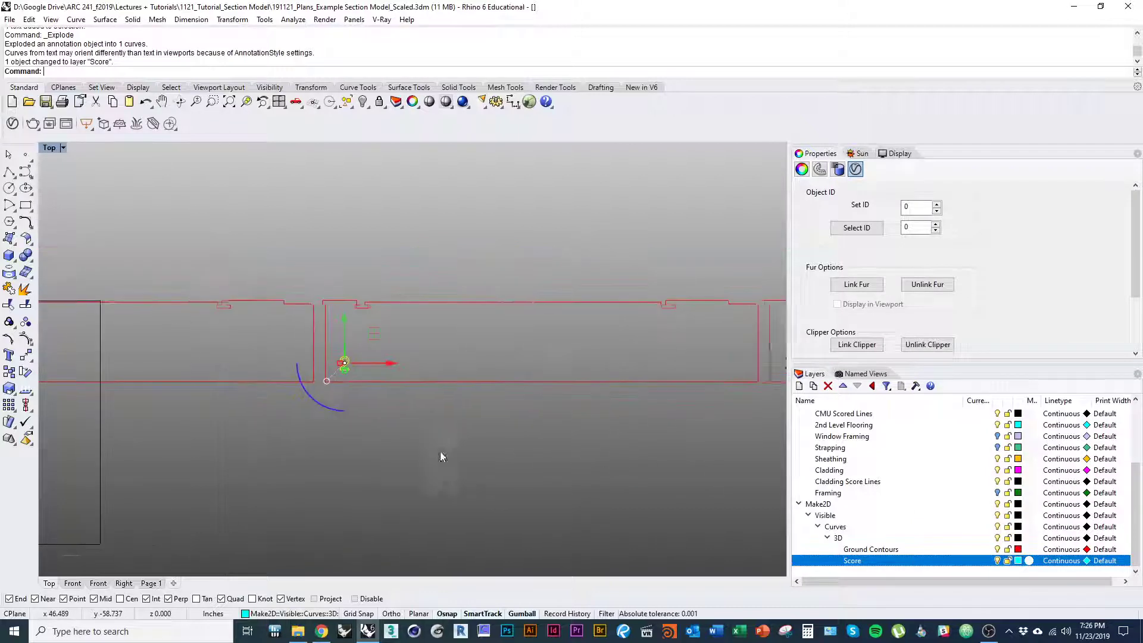
right_drag(651, 455, 400, 452)
click(539, 360)
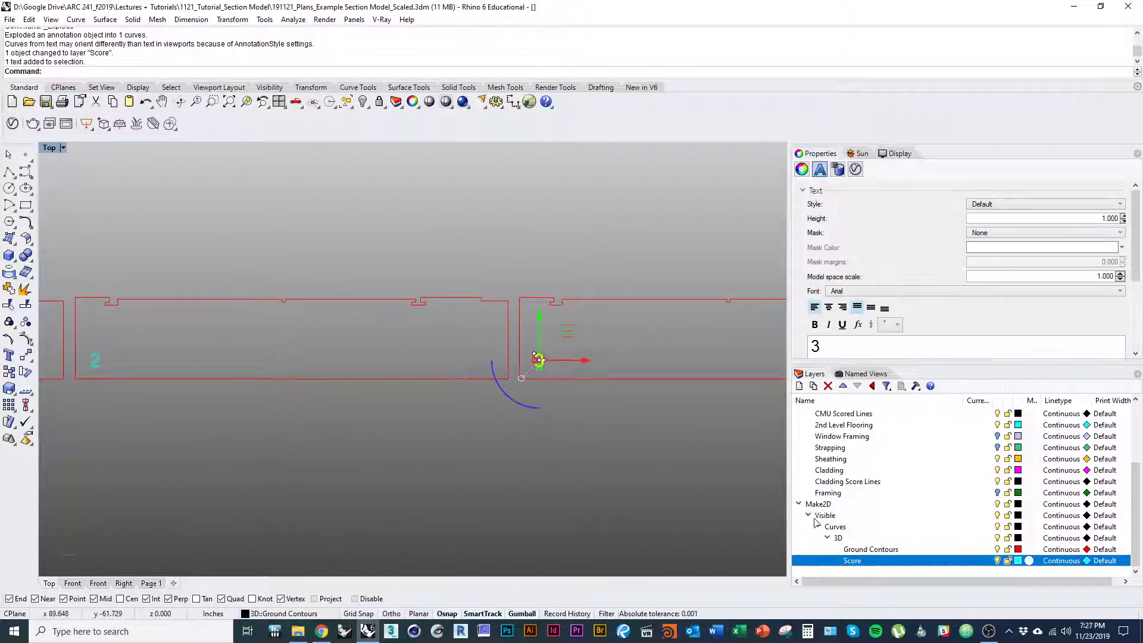
key(Return)
right_click(945, 562)
click(991, 513)
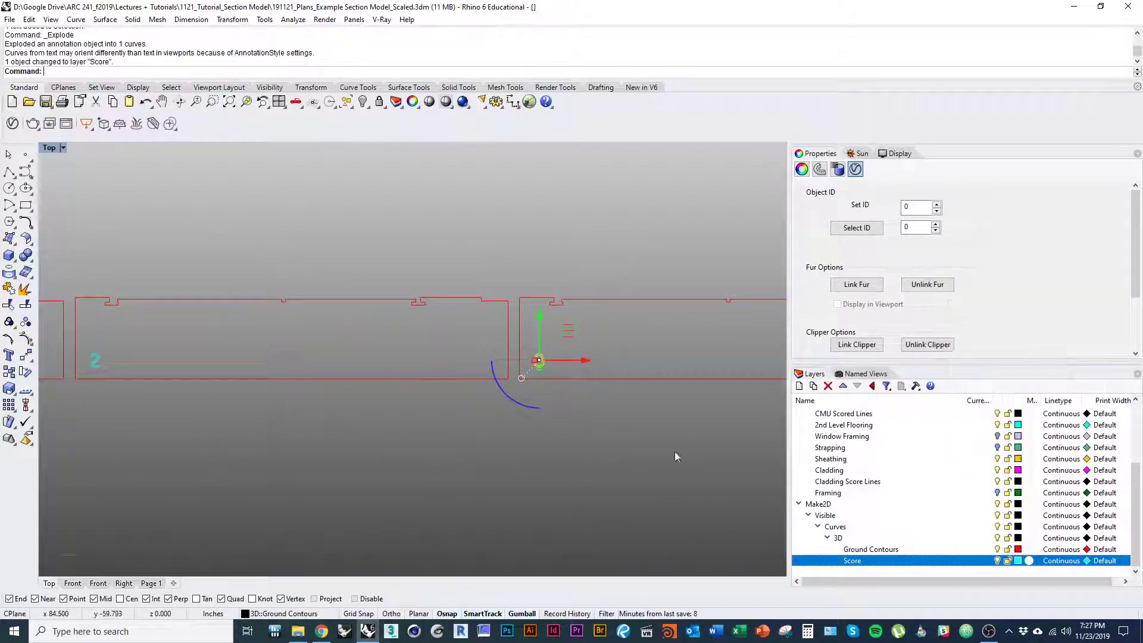
click(560, 392)
Step: Explode the text "4" in the fourth ground outline into curves and assign them to the Score layer
scroll(563, 399, down, 6)
right_drag(497, 408, 452, 422)
right_drag(539, 449, 439, 451)
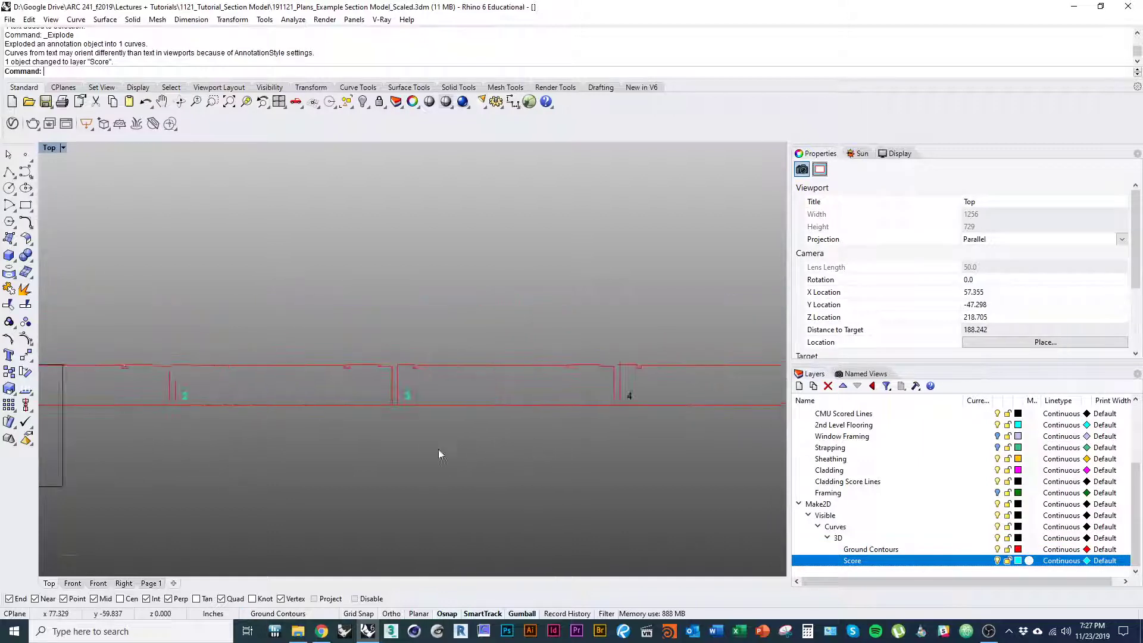
scroll(610, 433, up, 4)
click(646, 370)
right_drag(663, 465, 592, 474)
key(Return)
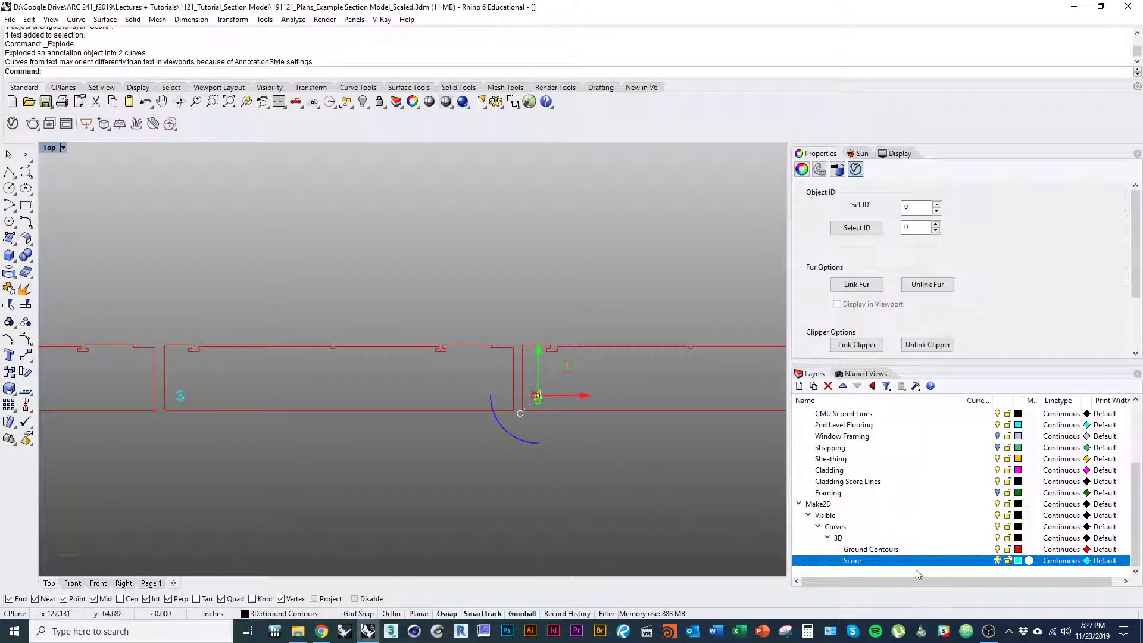
right_click(922, 564)
click(952, 507)
click(624, 494)
Step: Make Paving the current layer and hide the 3D Ground Extrusions and Ground Contours layers
scroll(595, 506, down, 3)
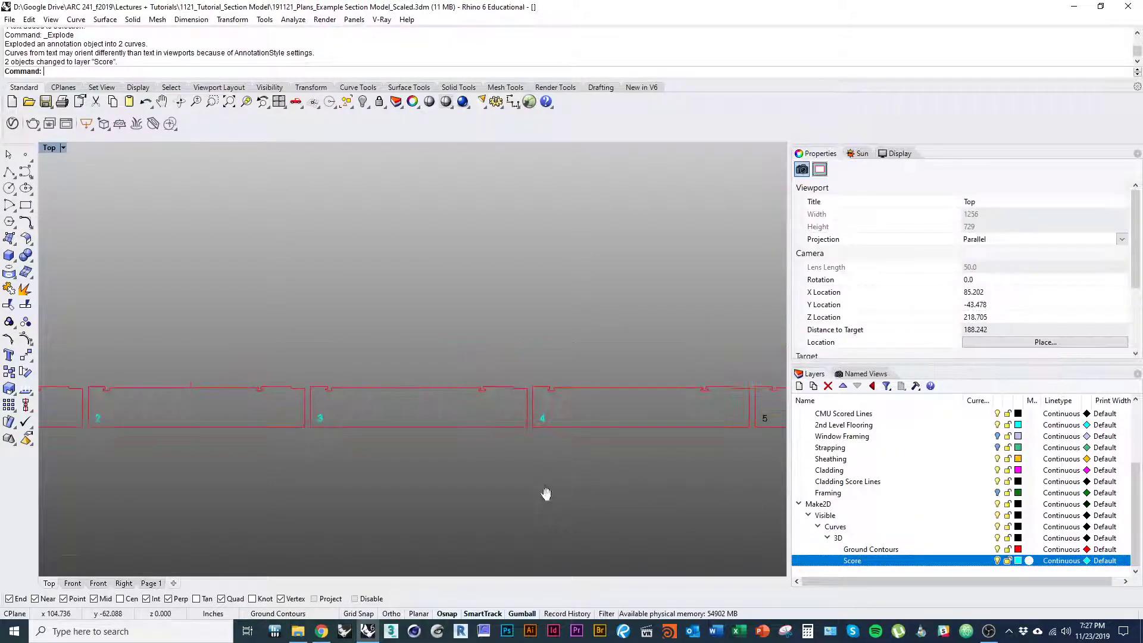
scroll(476, 512, down, 4)
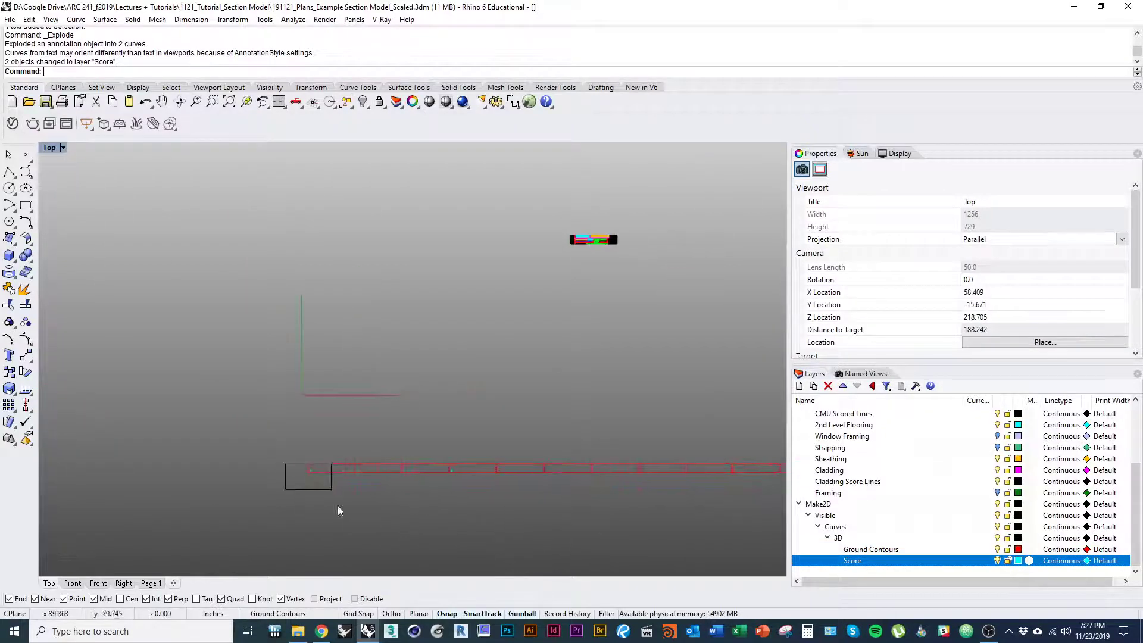
drag(366, 522, 297, 481)
scroll(306, 458, up, 3)
mouse_move(316, 436)
right_down()
mouse_move(326, 293)
mouse_move(281, 387)
mouse_move(297, 427)
right_up()
scroll(297, 427, down, 8)
click(523, 351)
right_drag(551, 333, 464, 415)
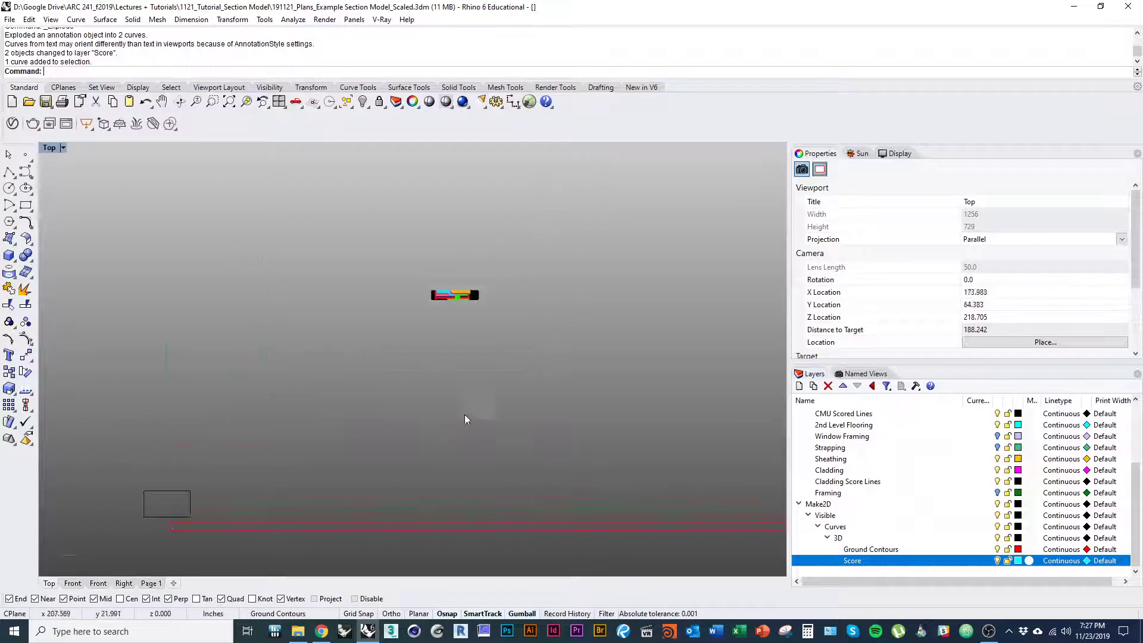
scroll(467, 415, up, 6)
right_drag(597, 442, 560, 575)
scroll(911, 488, up, 2)
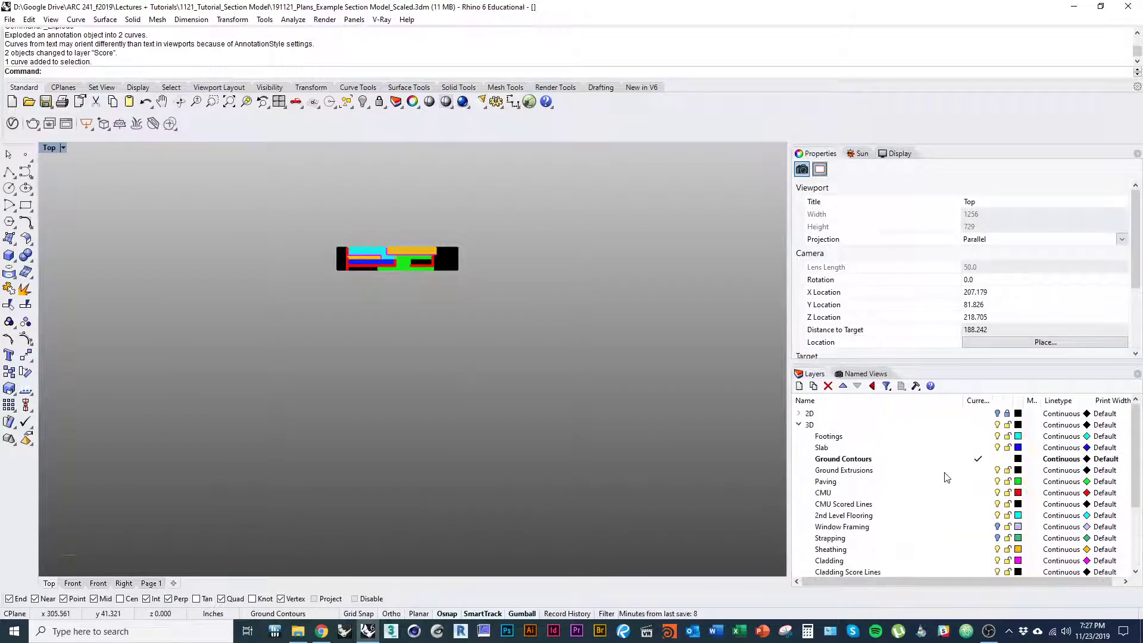
click(985, 482)
click(998, 470)
click(998, 458)
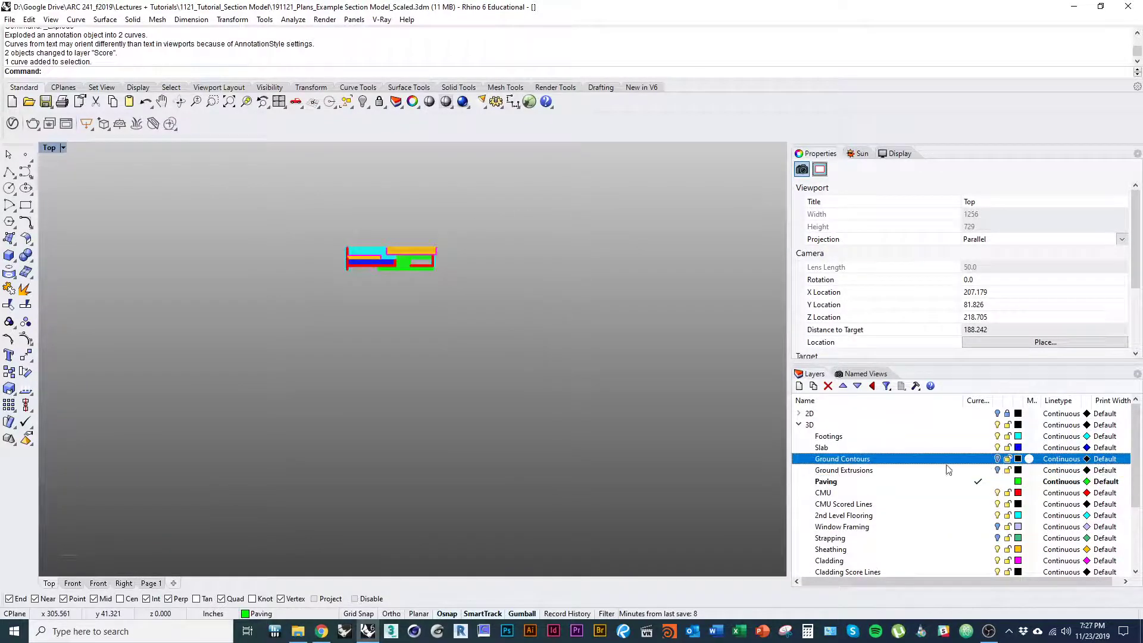
Step: Examine the 3D section model from several angles, including its CMU walls, cladding and footings
right_drag(406, 288, 442, 358)
scroll(442, 357, up, 9)
ctrl+shift+right_drag(523, 396, 503, 318)
scroll(530, 398, down, 4)
right_drag(530, 419, 483, 436)
scroll(530, 408, up, 8)
scroll(475, 428, down, 2)
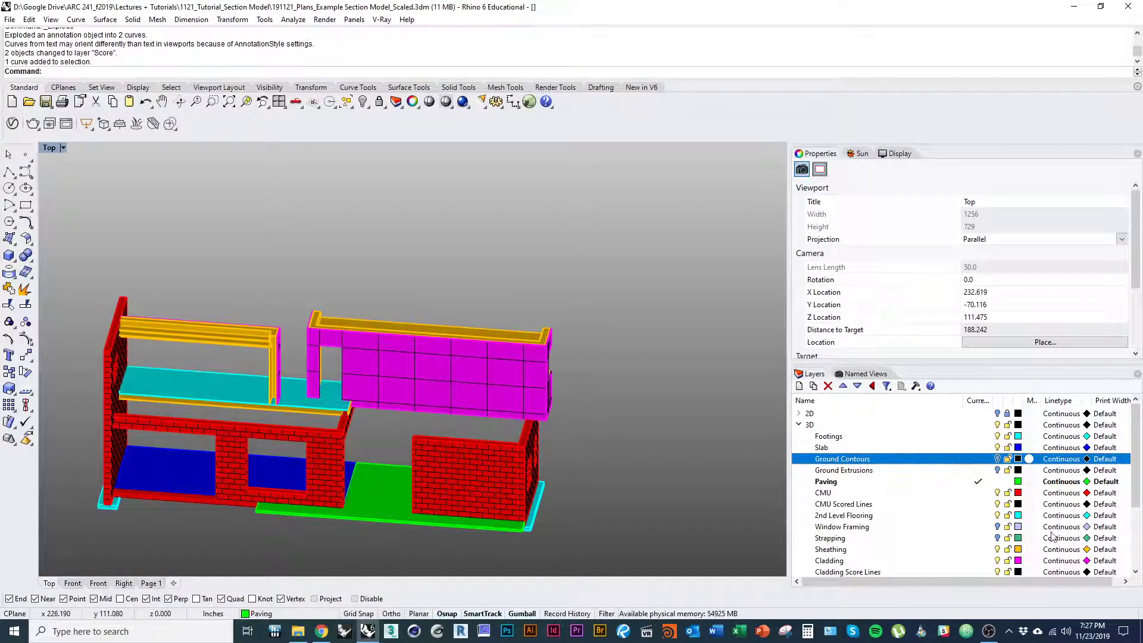
right_drag(739, 528, 749, 492)
ctrl+right_drag(296, 433, 298, 379)
click(358, 322)
ctrl+shift+right_drag(457, 379, 441, 430)
right_drag(290, 292, 365, 416)
mouse_move(365, 417)
ctrl+right_down()
mouse_move(364, 371)
mouse_move(365, 417)
ctrl+right_up()
ctrl+shift+right_drag(365, 416, 396, 424)
right_drag(595, 500, 408, 390)
right_drag(512, 426, 467, 410)
right_drag(636, 492, 532, 469)
click(684, 489)
Step: Isolate the CMU end wall with two window openings together with its grouped brick score lines
scroll(626, 460, down, 3)
scroll(558, 430, up, 3)
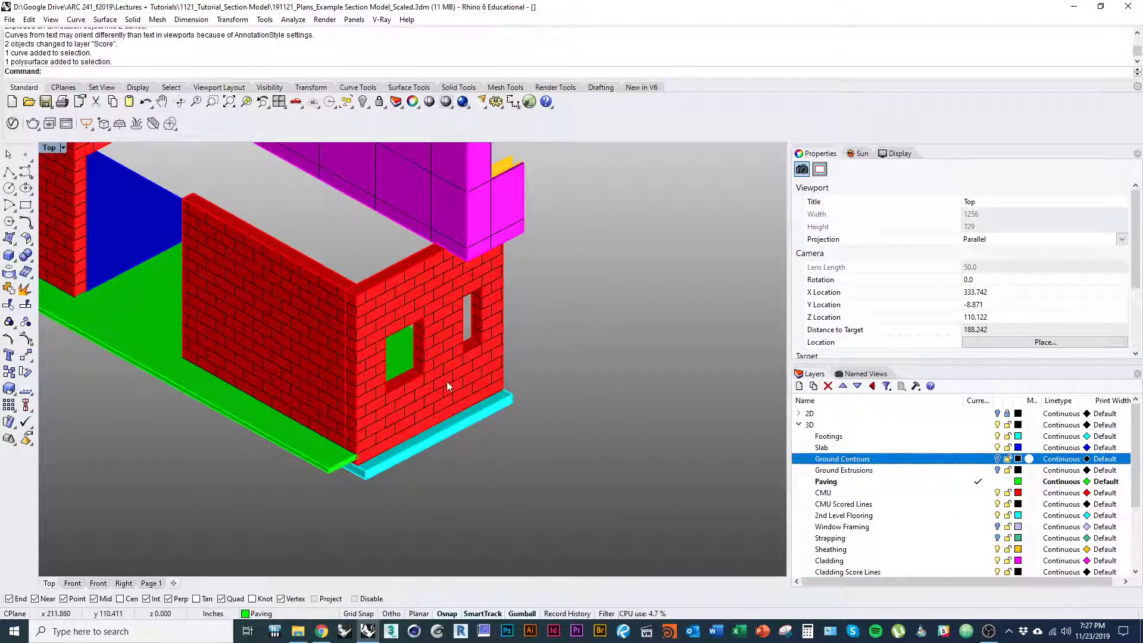
scroll(447, 381, up, 3)
click(445, 341)
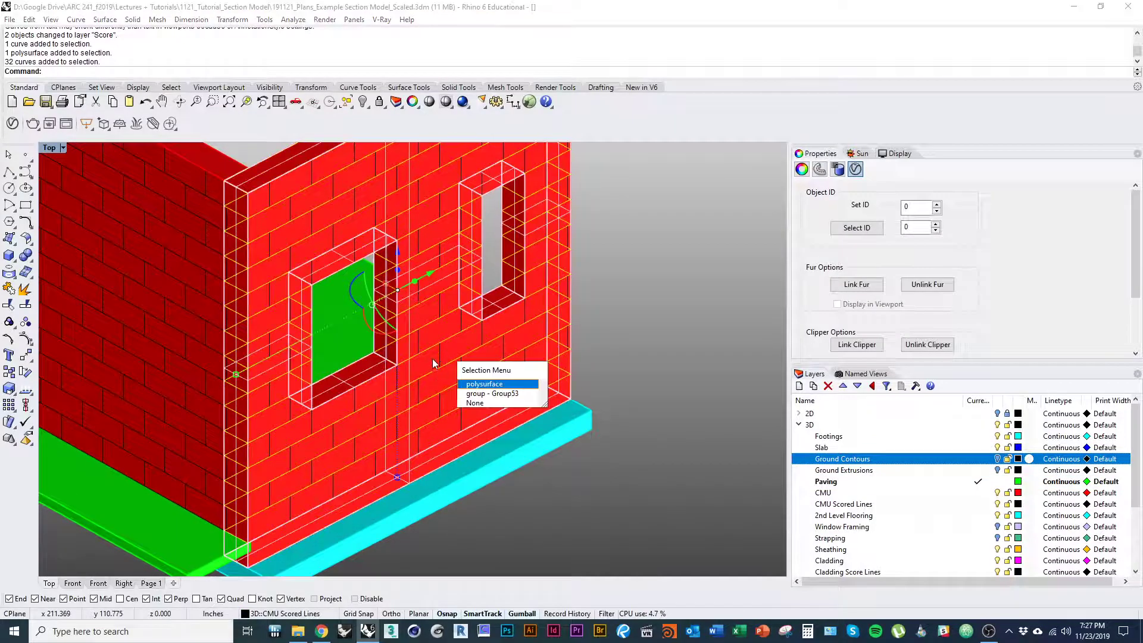
click(492, 393)
scroll(428, 387, down, 3)
scroll(430, 392, up, 2)
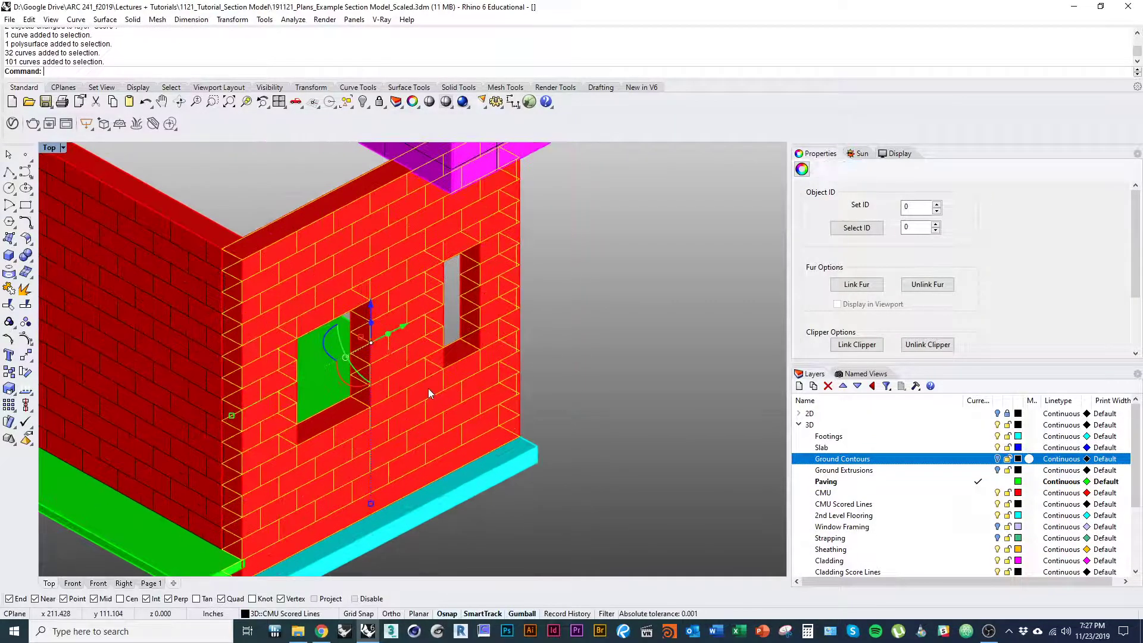
shift+click(427, 388)
scroll(437, 417, down, 5)
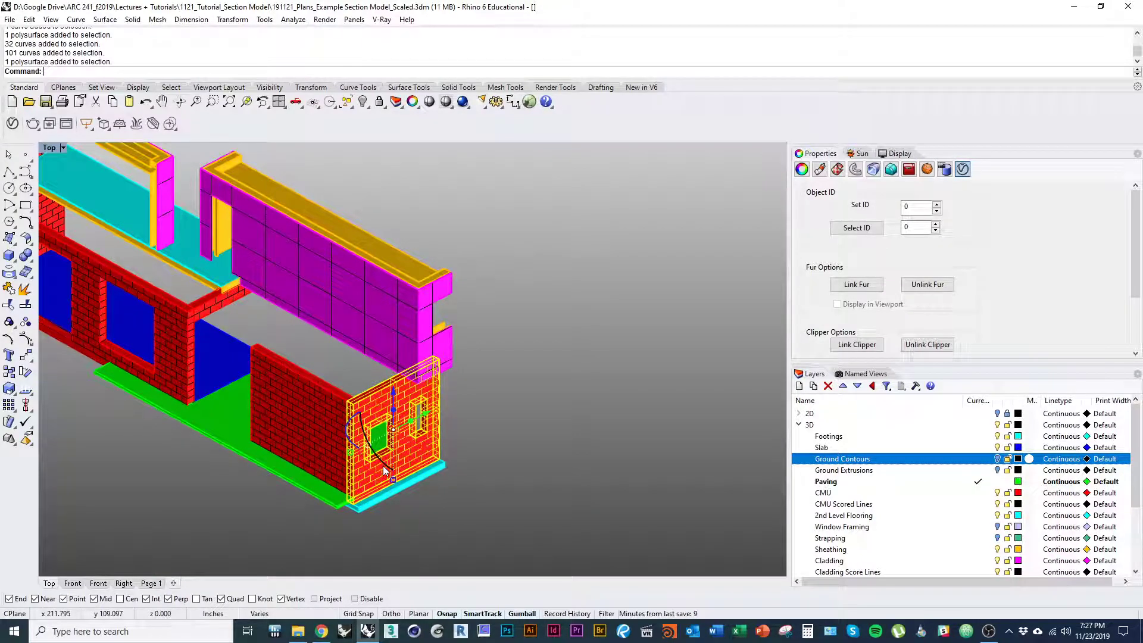
key(Return)
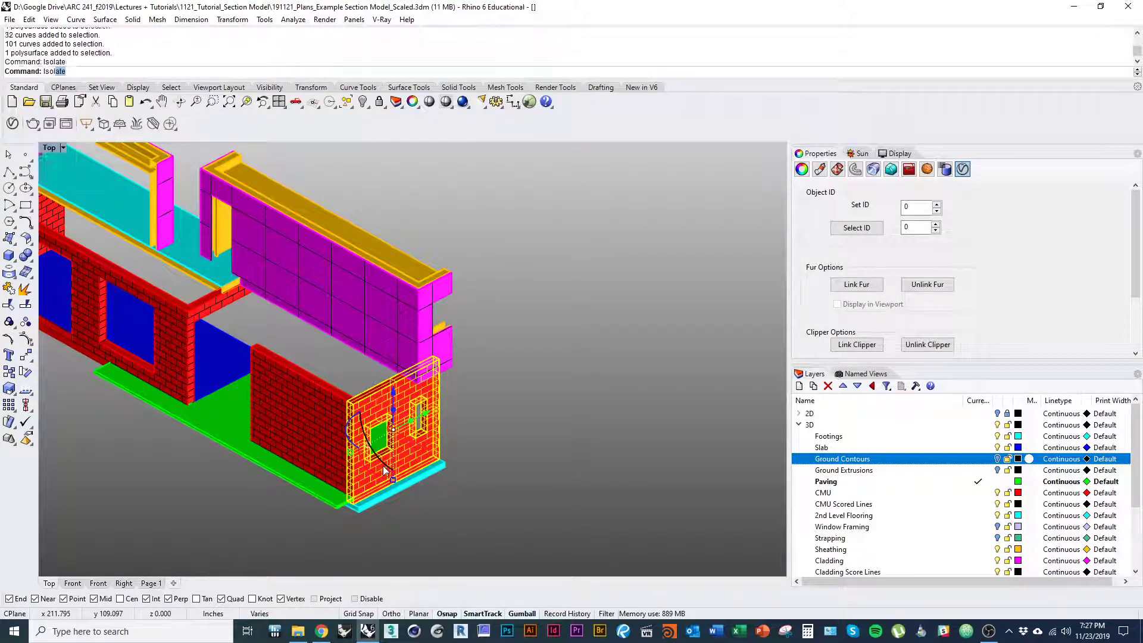
Step: Set the viewport to the Right view to face the isolated CMU wall squarely
right_drag(382, 463, 338, 454)
text(Right)
key(Return)
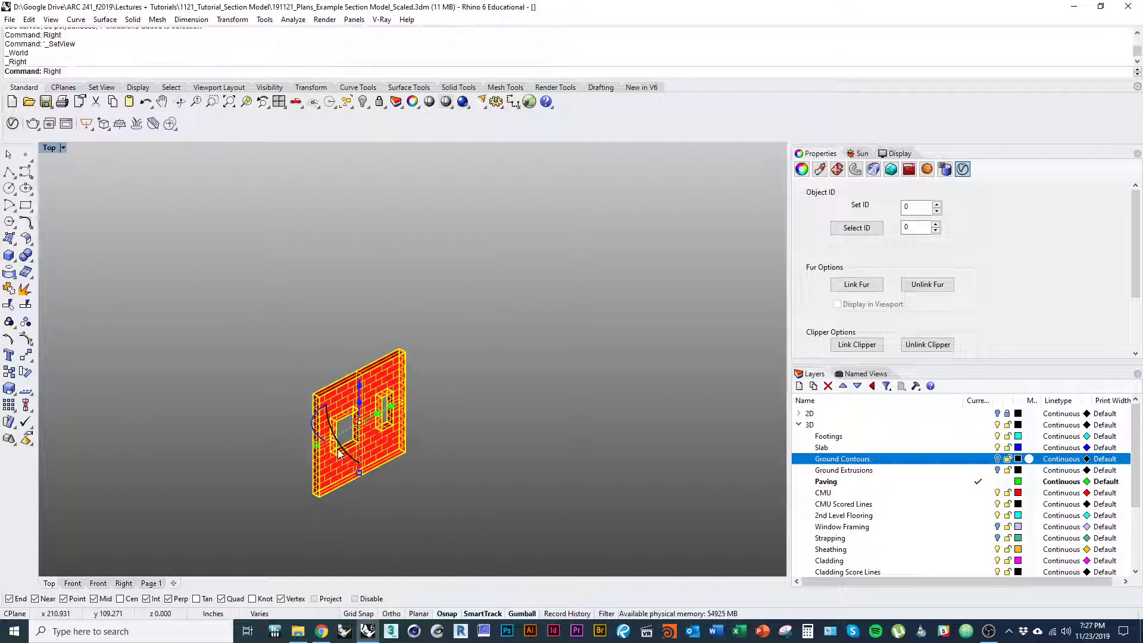
click(503, 455)
Step: Create a Make2D drawing of the isolated wall and its score lines from the Right view, maintaining source layers
right_drag(523, 465, 463, 531)
scroll(485, 488, up, 1)
drag(241, 229, 601, 554)
text(Maked)
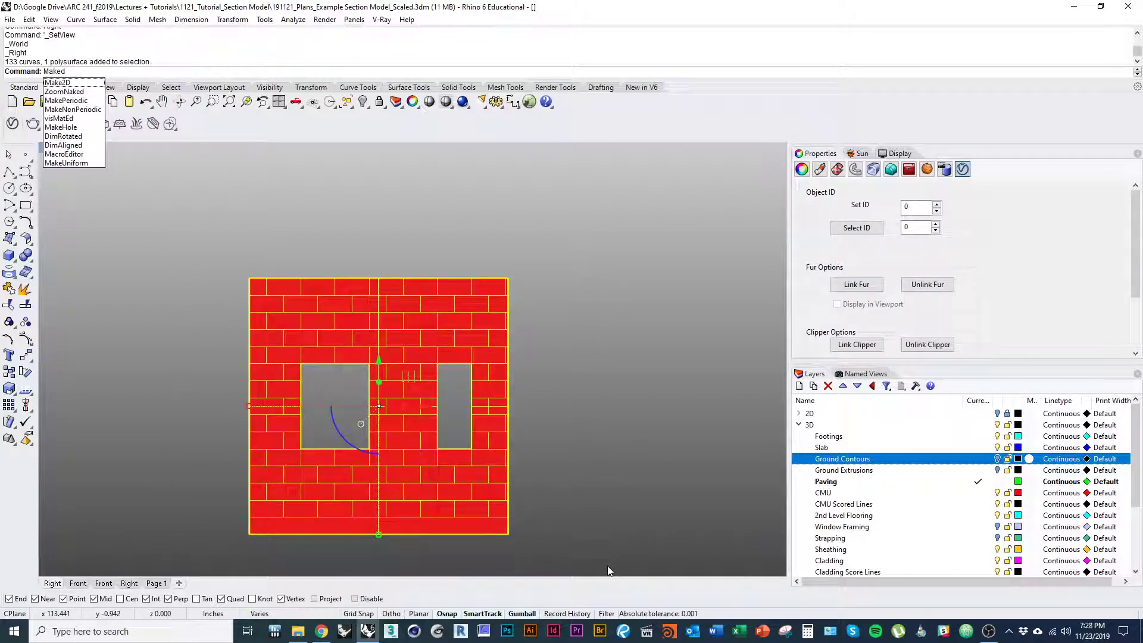
key(Return)
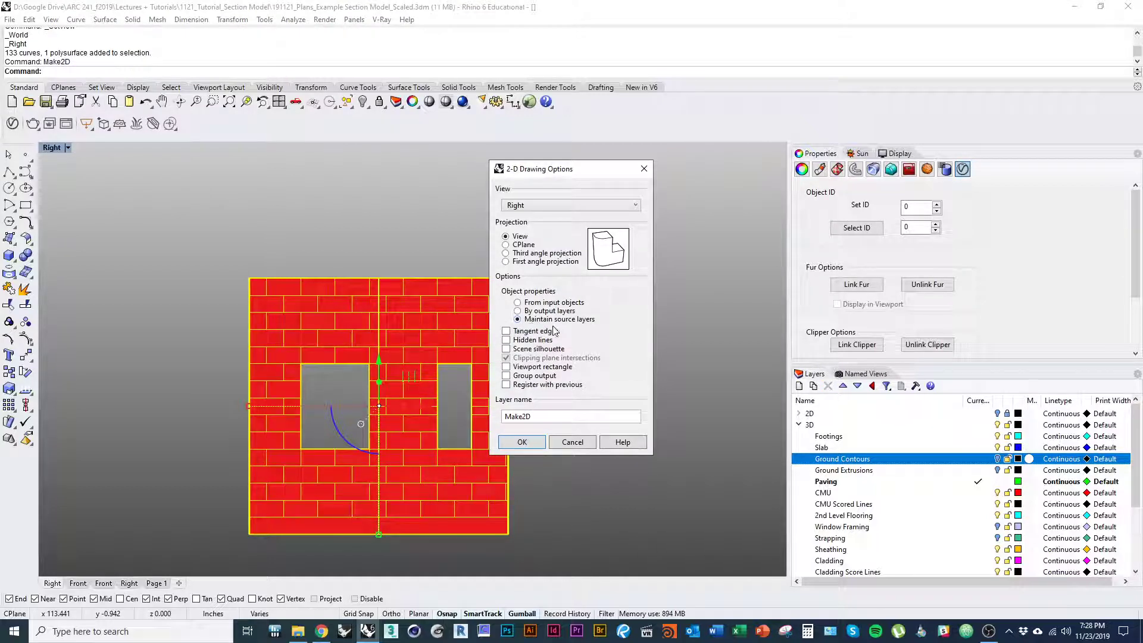
click(529, 445)
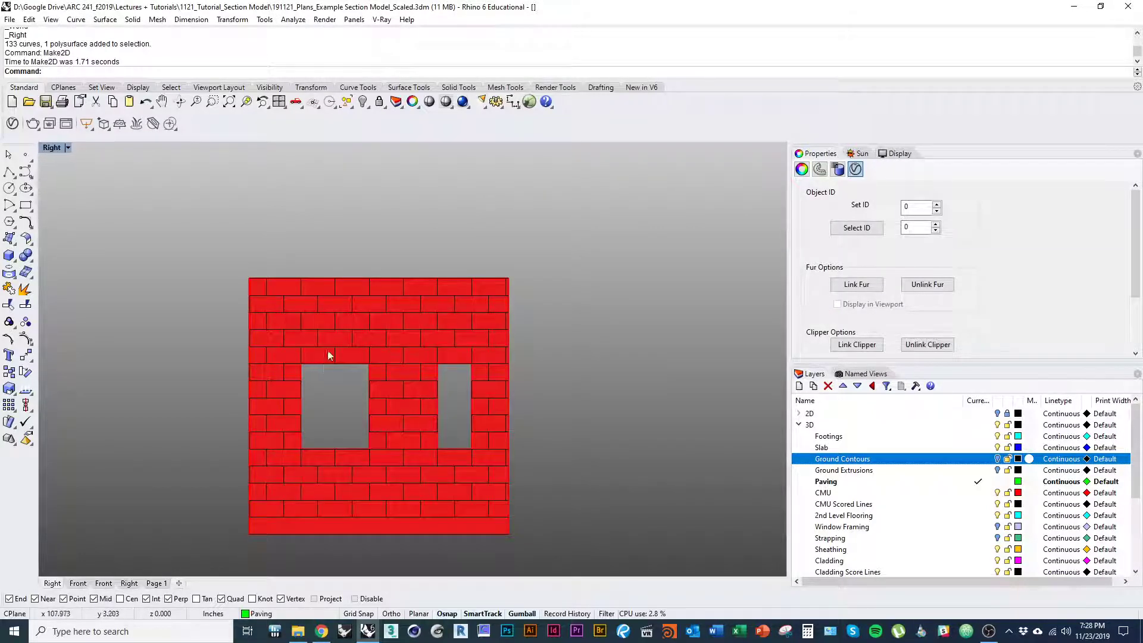
Step: Set the Front viewport to the Top view and locate the flattened CMU wall drawing
ctrl+shift+right_drag(330, 356, 341, 413)
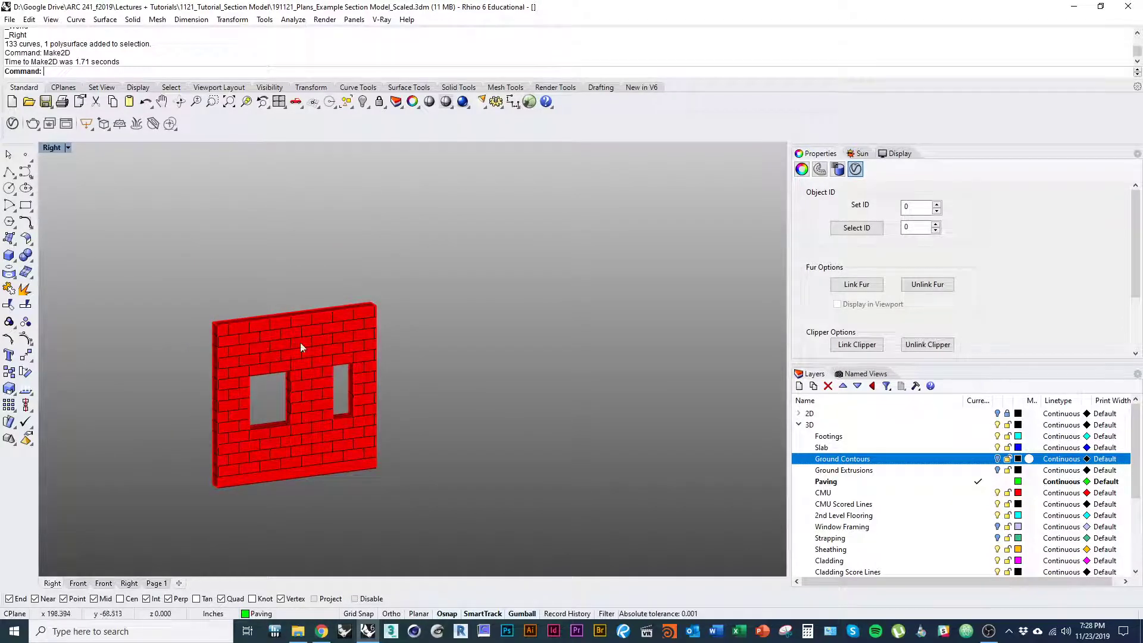
scroll(268, 328, up, 3)
click(77, 584)
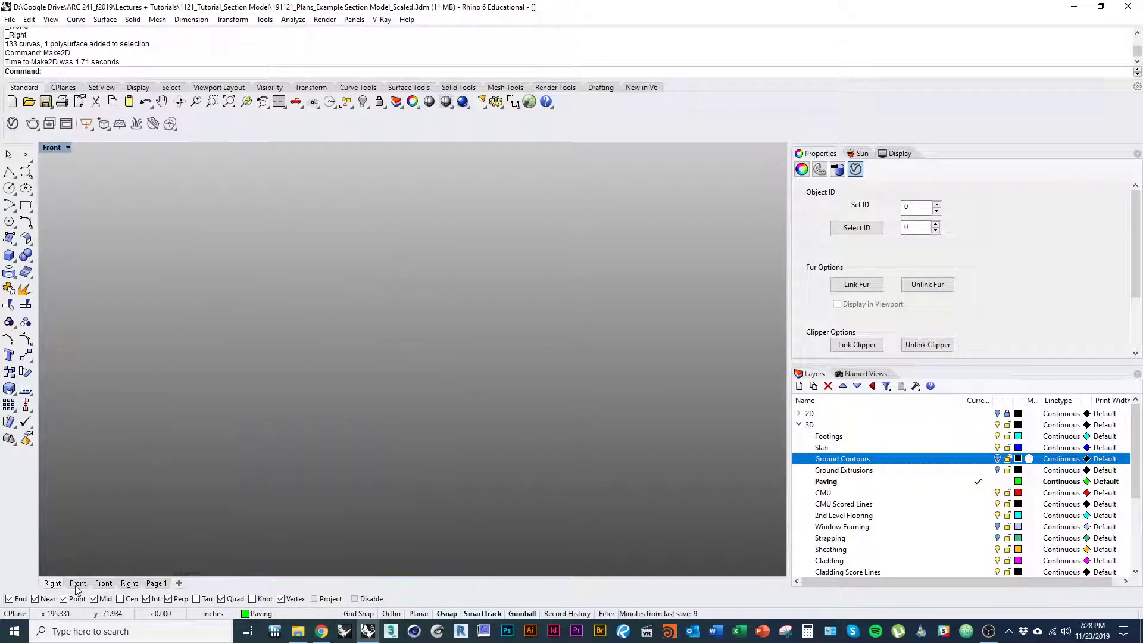
key(ctrl+F1)
scroll(357, 426, down, 8)
right_drag(357, 435, 283, 504)
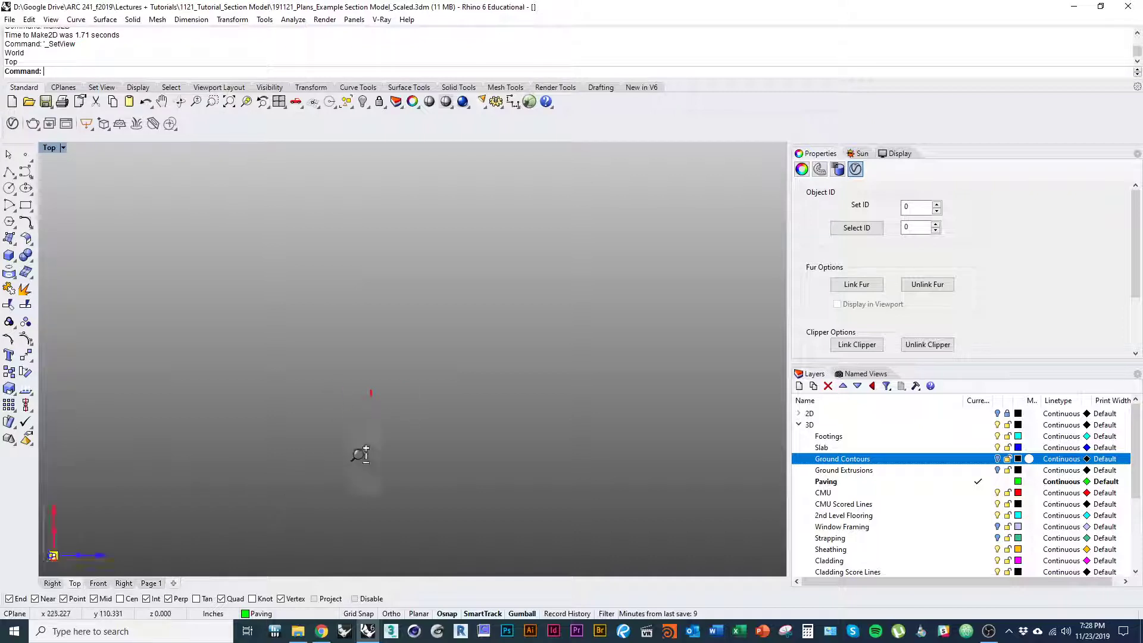
scroll(360, 455, down, 2)
right_drag(356, 470, 451, 400)
scroll(203, 469, up, 18)
right_drag(250, 451, 403, 413)
click(394, 453)
scroll(309, 425, up, 5)
right_drag(319, 423, 310, 463)
scroll(256, 457, down, 4)
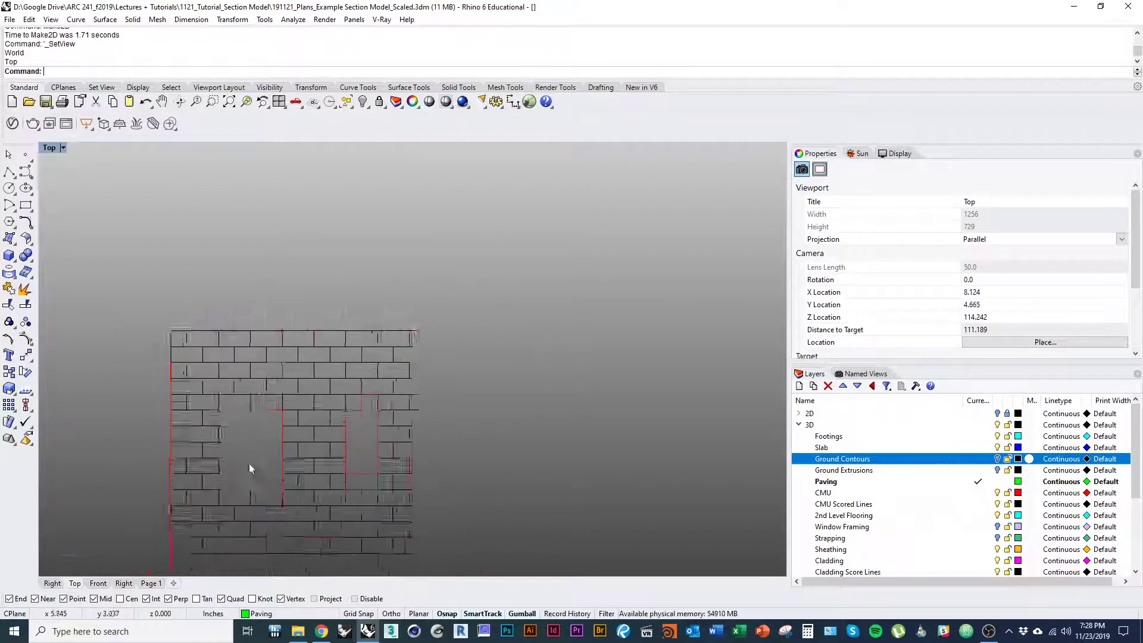
Step: Delete the overlapping curve at the left edge of the wide window opening in the flattened wall drawing
scroll(226, 438, up, 12)
right_drag(226, 436, 238, 338)
click(219, 349)
text(d)
key(space)
scroll(274, 411, down, 5)
right_drag(284, 422, 283, 373)
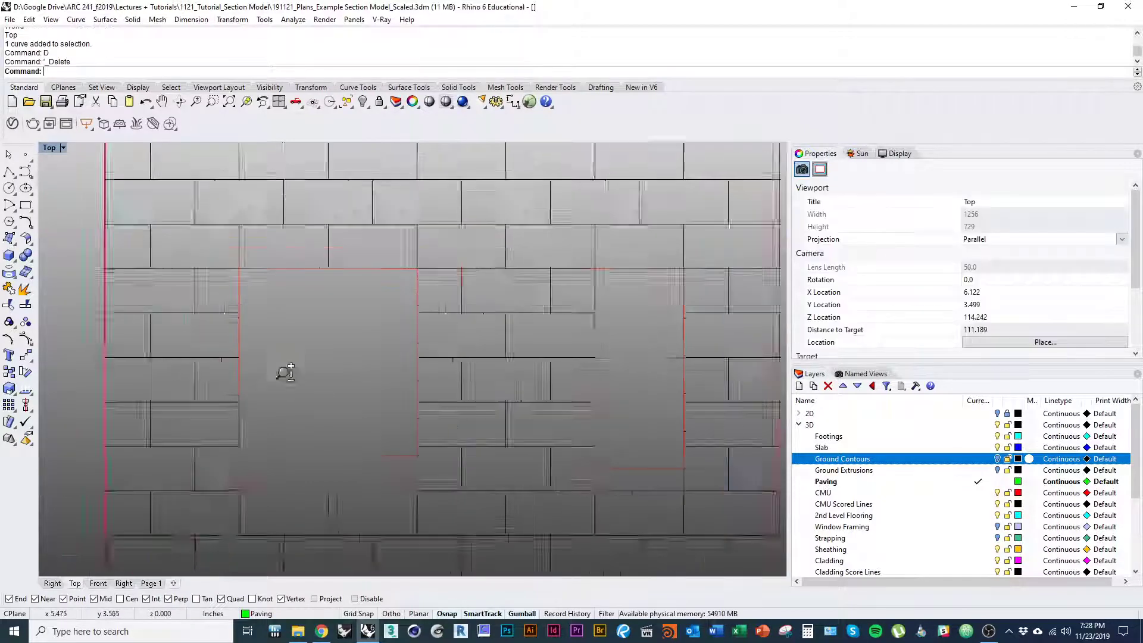
click(247, 387)
text(d)
key(space)
key(ctrl+z)
Step: Delete the short one-course segment overlapping the left edge of the wide window opening
scroll(249, 394, up, 11)
drag(204, 458, 344, 285)
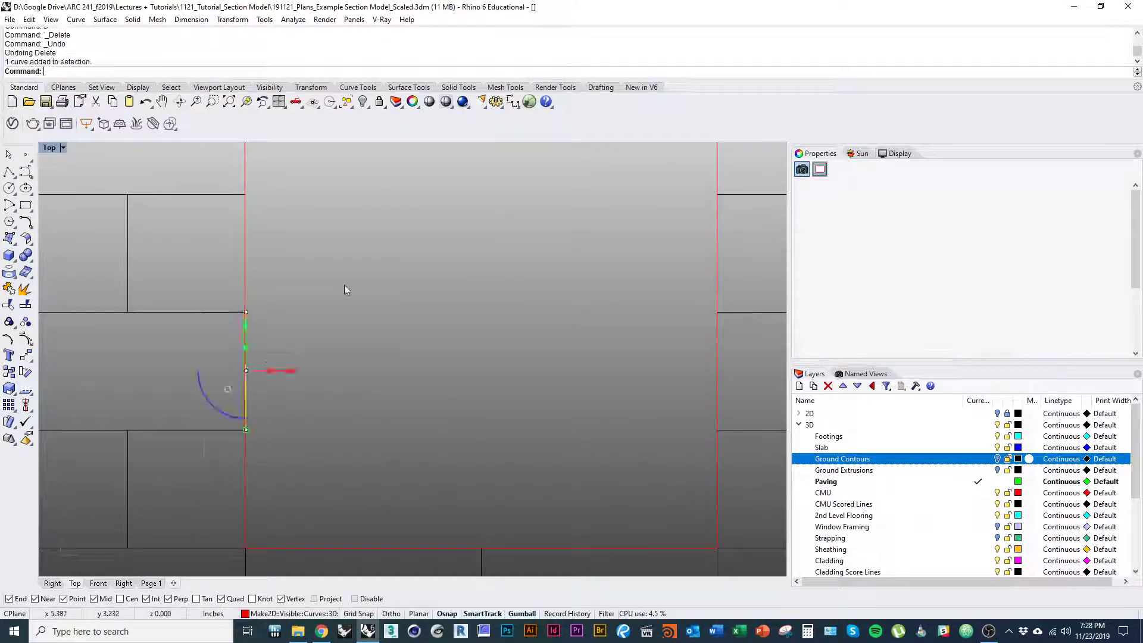
text(d)
key(space)
Step: Delete the duplicate segments along the wall drawing's top edge, keeping the red outline curve
scroll(344, 285, down, 11)
right_drag(477, 345, 557, 393)
scroll(501, 378, down, 4)
right_drag(355, 373, 421, 370)
drag(213, 288, 694, 323)
text(d)
key(space)
mouse_move(456, 480)
right_down()
mouse_move(482, 393)
mouse_move(454, 476)
right_up()
key(ctrl+z)
scroll(274, 311, up, 20)
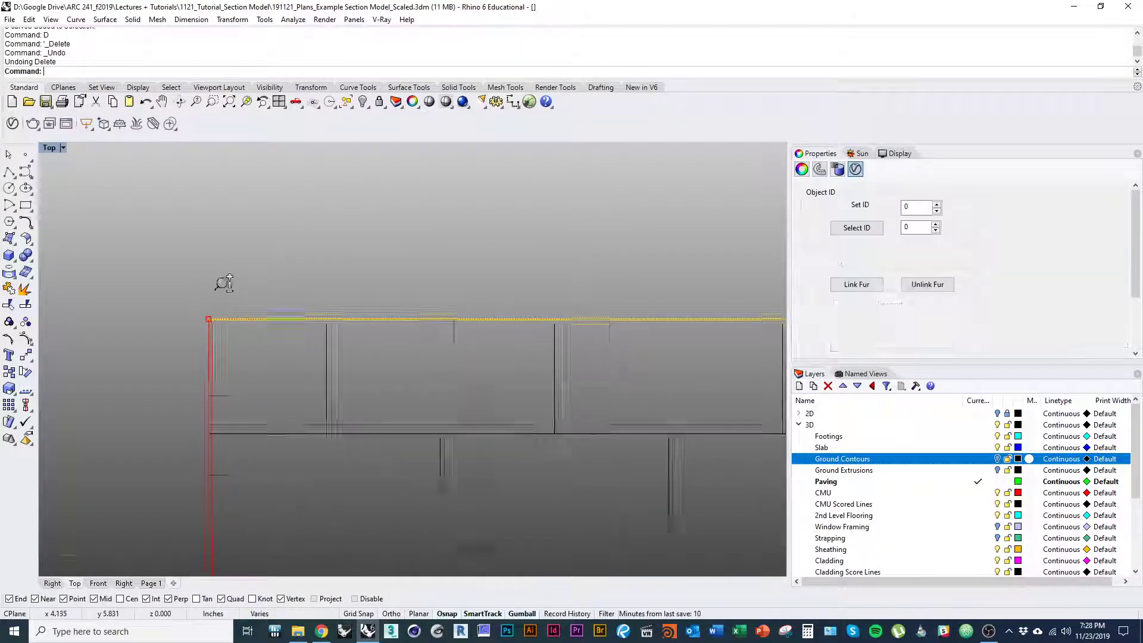
ctrl+click(229, 316)
scroll(228, 318, down, 18)
text(d)
key(space)
Step: Delete the outer of the two parallel vertical lines at the wall drawing's upper left corner
mouse_move(217, 367)
right_down()
mouse_move(208, 352)
mouse_move(208, 379)
right_up()
scroll(209, 352, down, 5)
scroll(190, 380, up, 13)
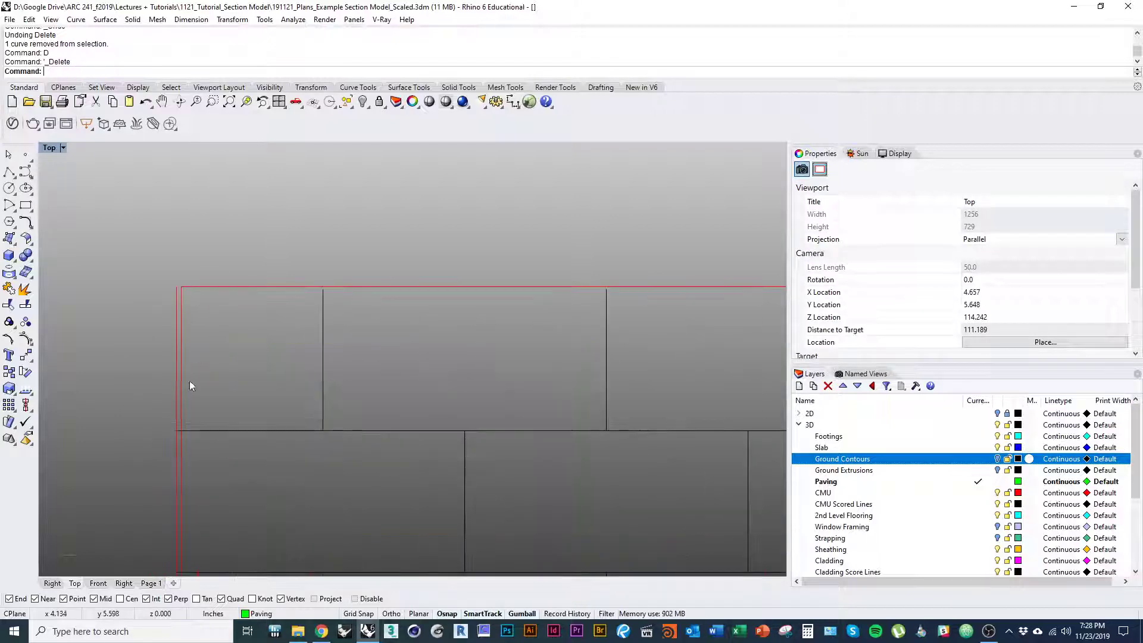
click(173, 381)
text(d)
key(space)
Step: Delete the black score-line segment overlapping the wall drawing's left edge below the window level
scroll(190, 381, down, 13)
right_drag(209, 422, 231, 315)
scroll(217, 357, down, 5)
right_drag(220, 358, 236, 303)
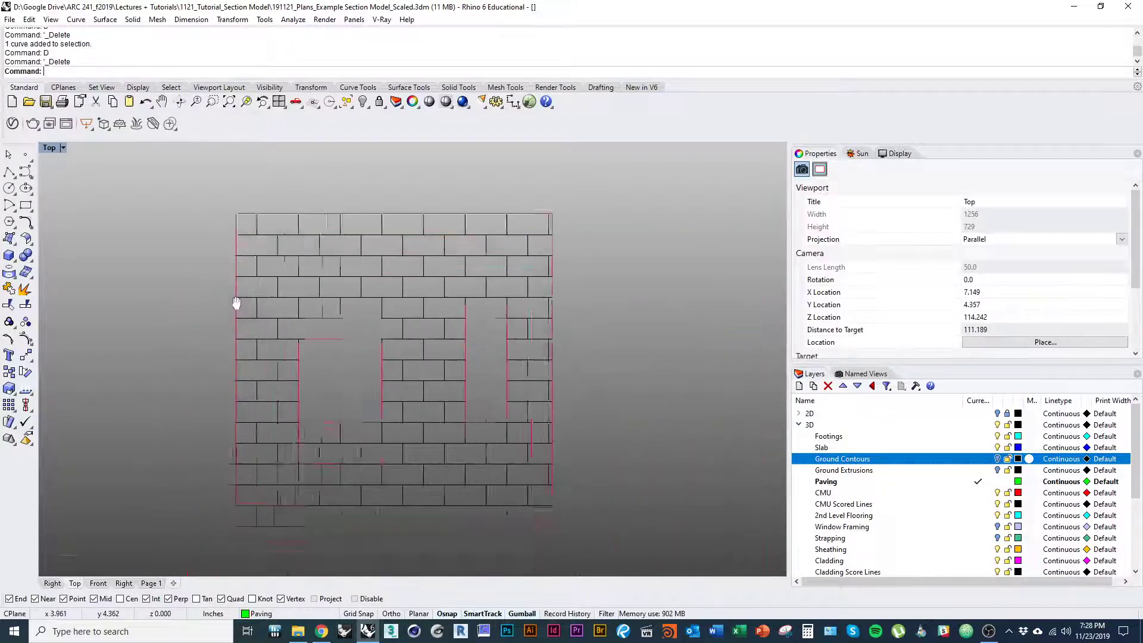
scroll(236, 303, up, 20)
click(216, 301)
text(d)
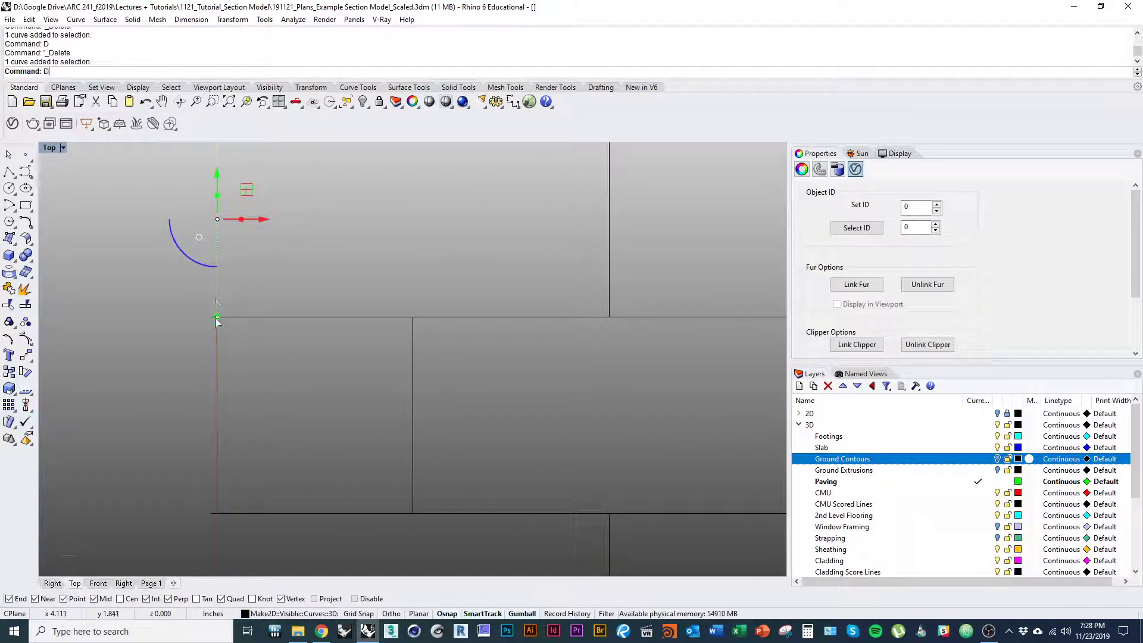
key(space)
Step: Extend the lower segment of the wall's left edge up to the upper segment to close the gap
scroll(216, 319, down, 11)
right_drag(230, 387, 225, 450)
click(211, 317)
text(Extend)
key(space)
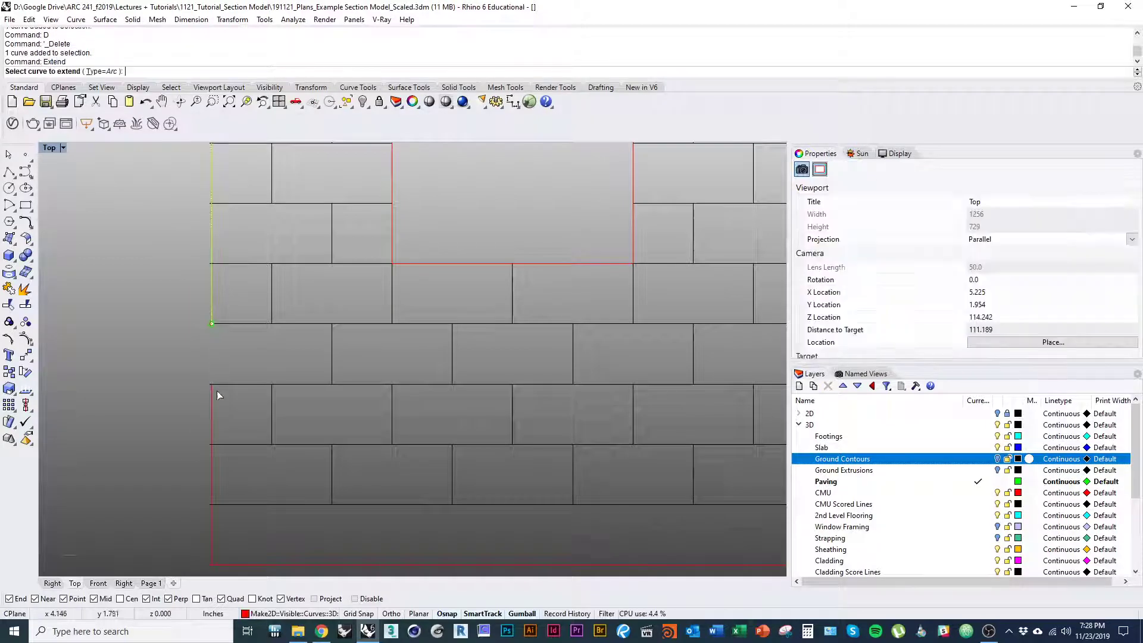
click(213, 396)
key(space)
Step: Inspect the remaining edges and corners of the flattened wall drawing for gaps and overlapping lines
scroll(214, 391, down, 11)
right_drag(283, 426, 229, 448)
right_drag(445, 393, 412, 395)
scroll(427, 265, up, 11)
right_drag(408, 262, 415, 404)
scroll(369, 245, up, 8)
scroll(364, 208, down, 17)
right_drag(355, 315, 405, 308)
scroll(401, 312, down, 4)
right_drag(382, 345, 357, 374)
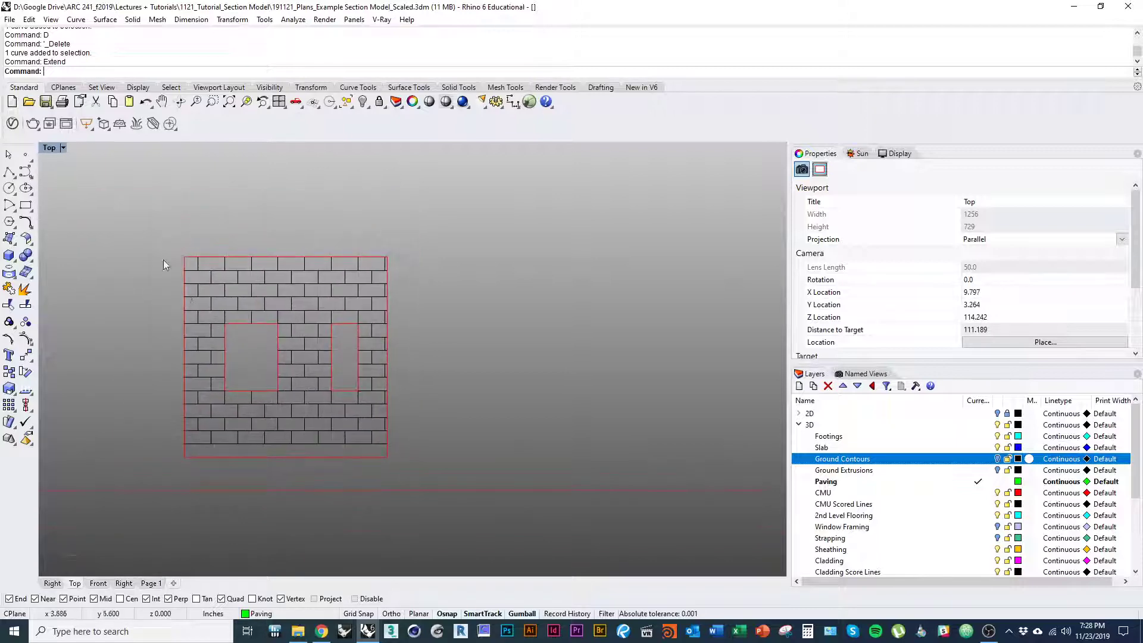
click(225, 343)
shift+click(333, 334)
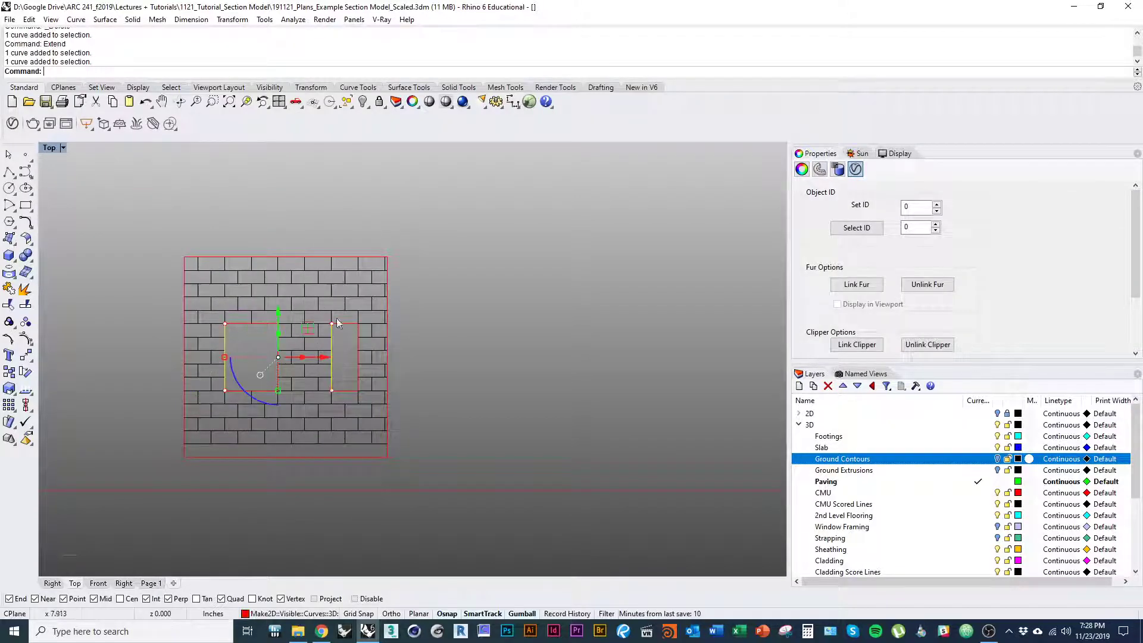
shift+click(350, 257)
scroll(264, 327, up, 5)
shift+click(374, 365)
key(Escape)
Step: Join all curves on the flattened CMU layer into continuous outlines for the wall and its window openings
scroll(963, 545, down, 4)
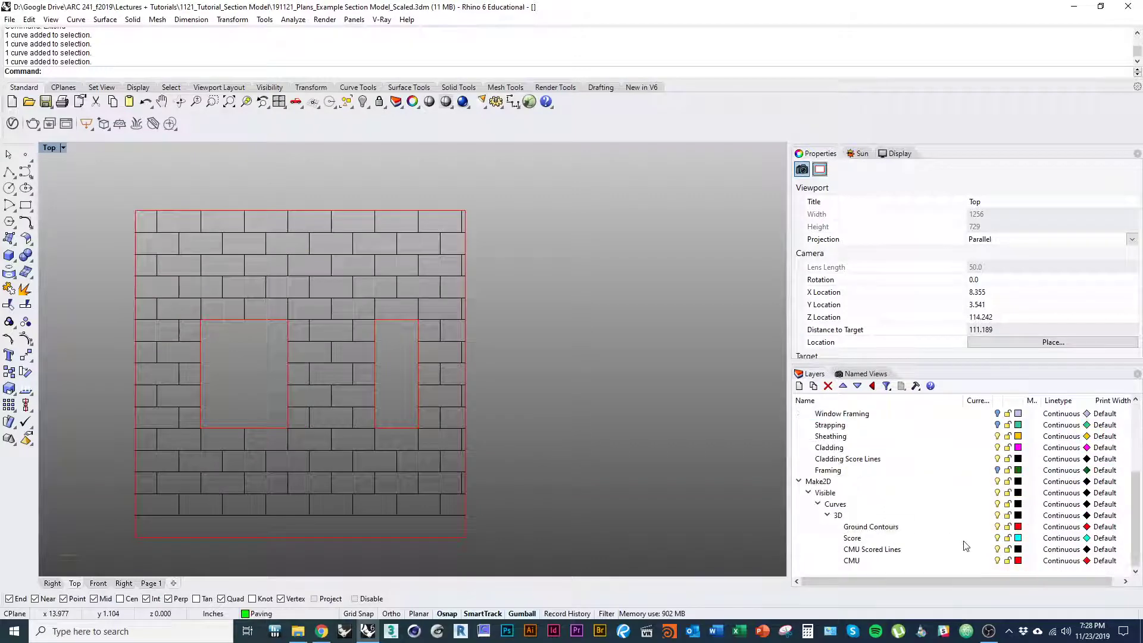
click(939, 561)
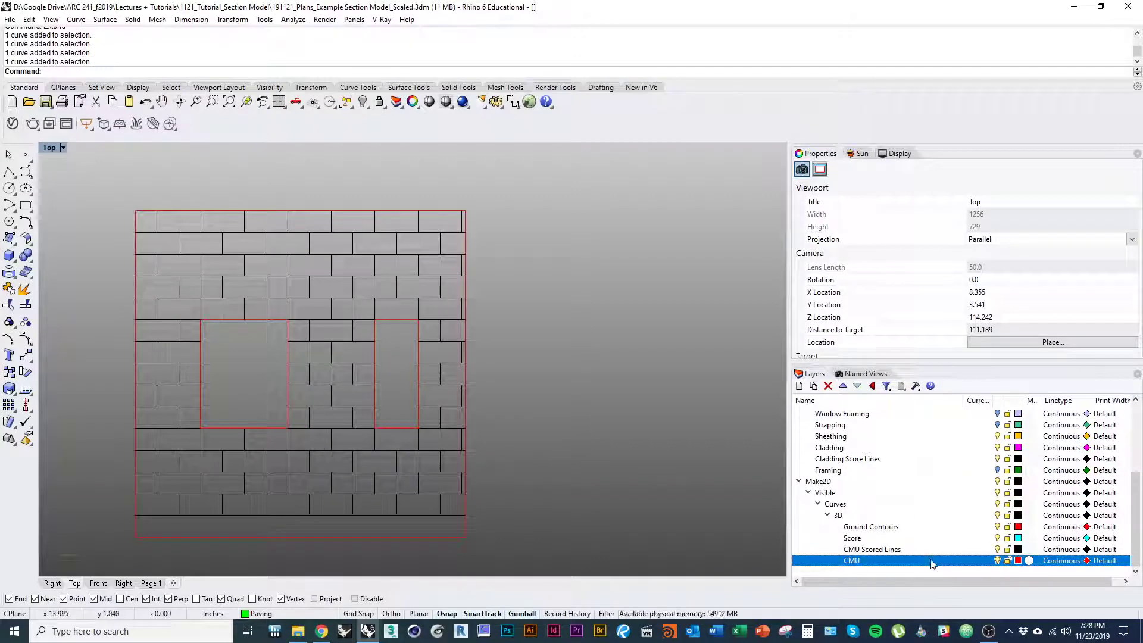
right_click(933, 564)
click(969, 493)
scroll(613, 449, down, 2)
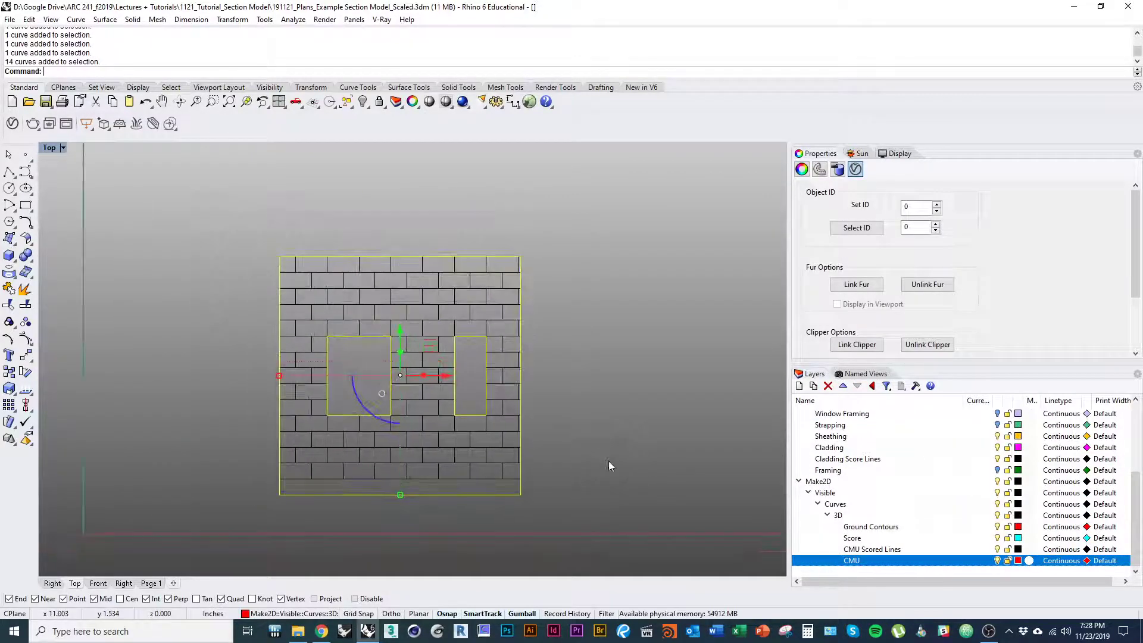
key(ctrl+j)
click(537, 464)
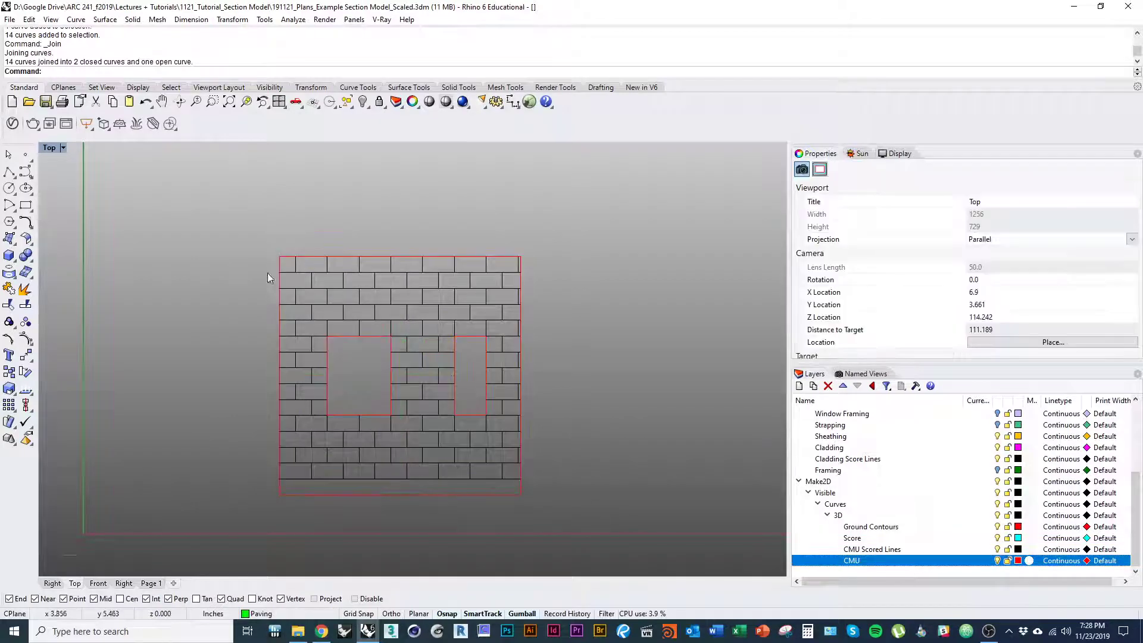
Step: Set the color of the flattened CMU Scored Lines layer to Cyan
drag(582, 486, 581, 486)
scroll(466, 417, up, 2)
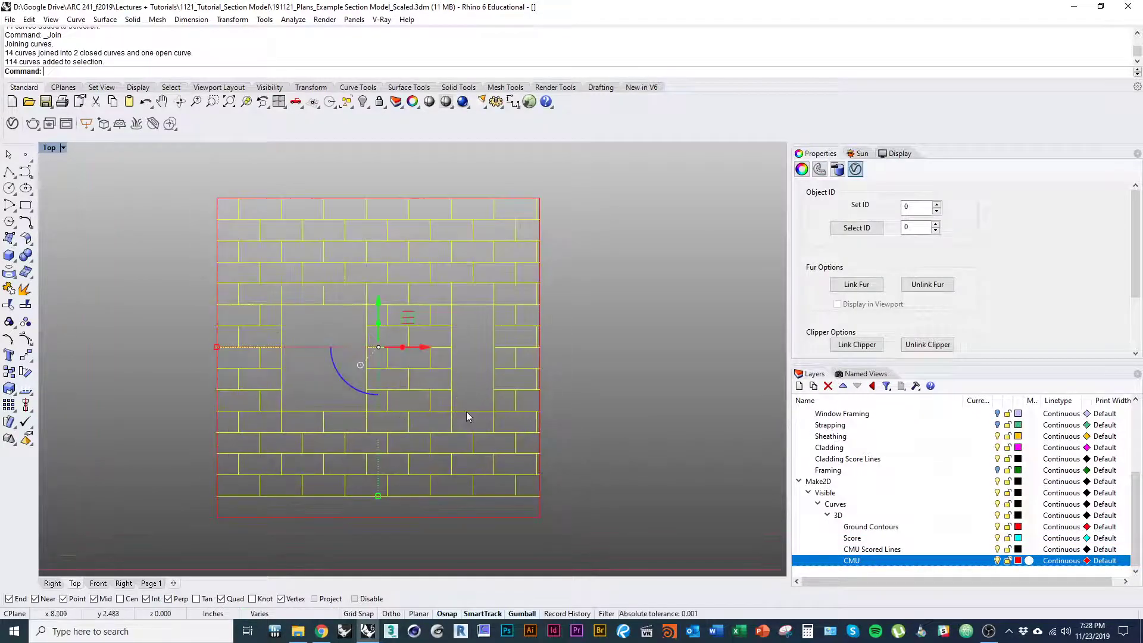
ctrl+click(466, 411)
ctrl+click(323, 411)
right_drag(437, 474, 424, 456)
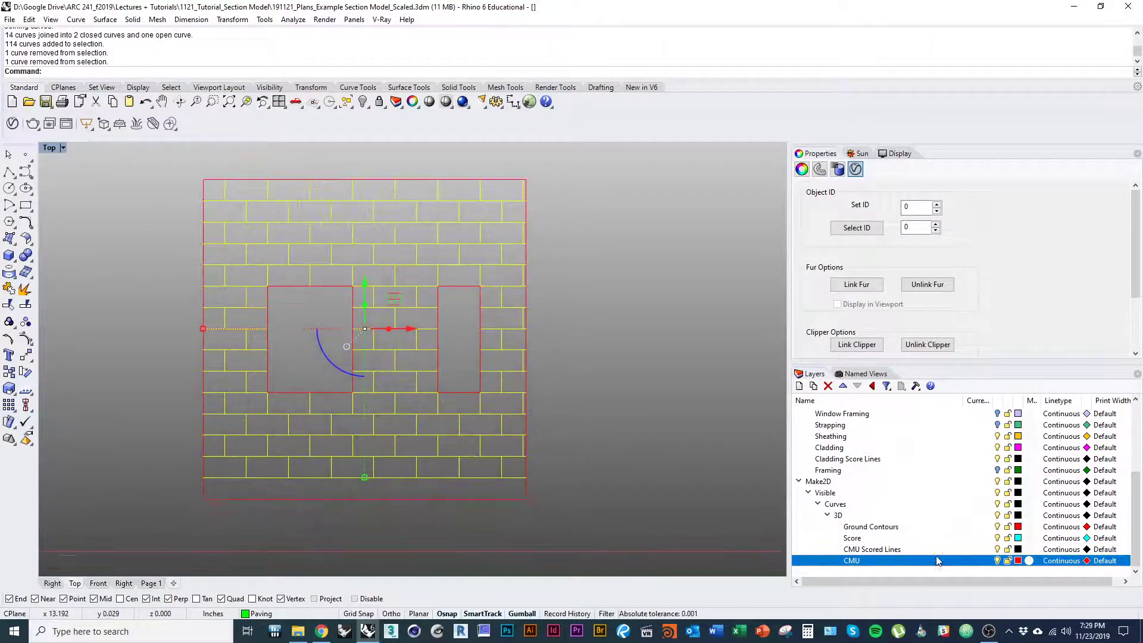
click(1018, 548)
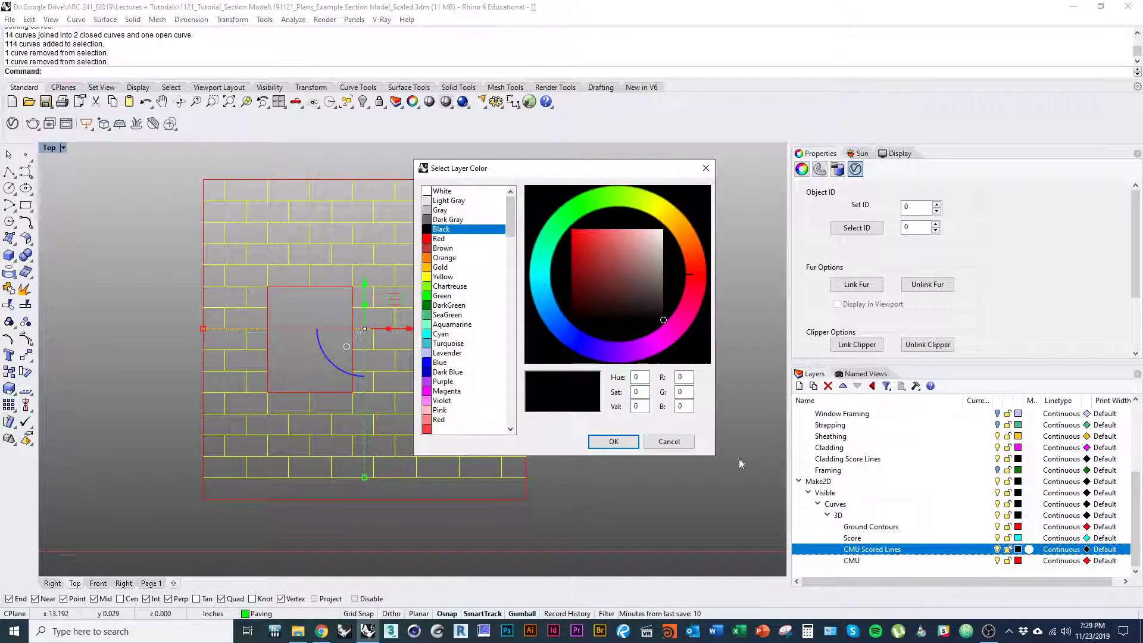
click(441, 334)
click(613, 441)
click(579, 500)
Step: Check the wall drawing's horizontal score lines and window edges one by one for overlaps or stray segments
scroll(578, 499, down, 3)
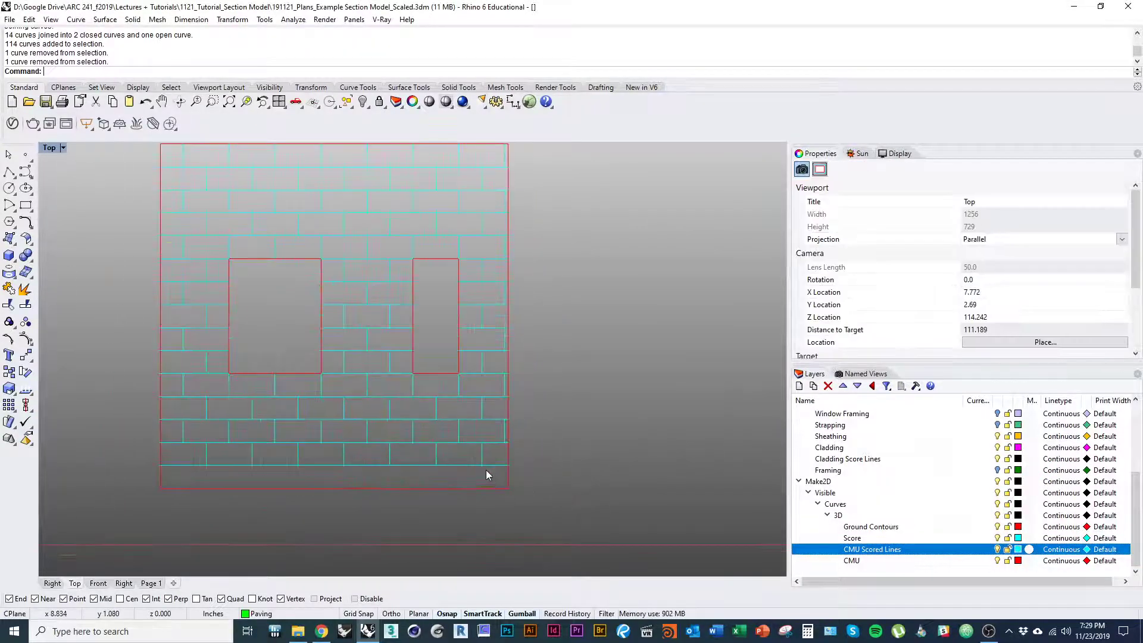
click(482, 466)
click(477, 443)
click(477, 412)
click(474, 396)
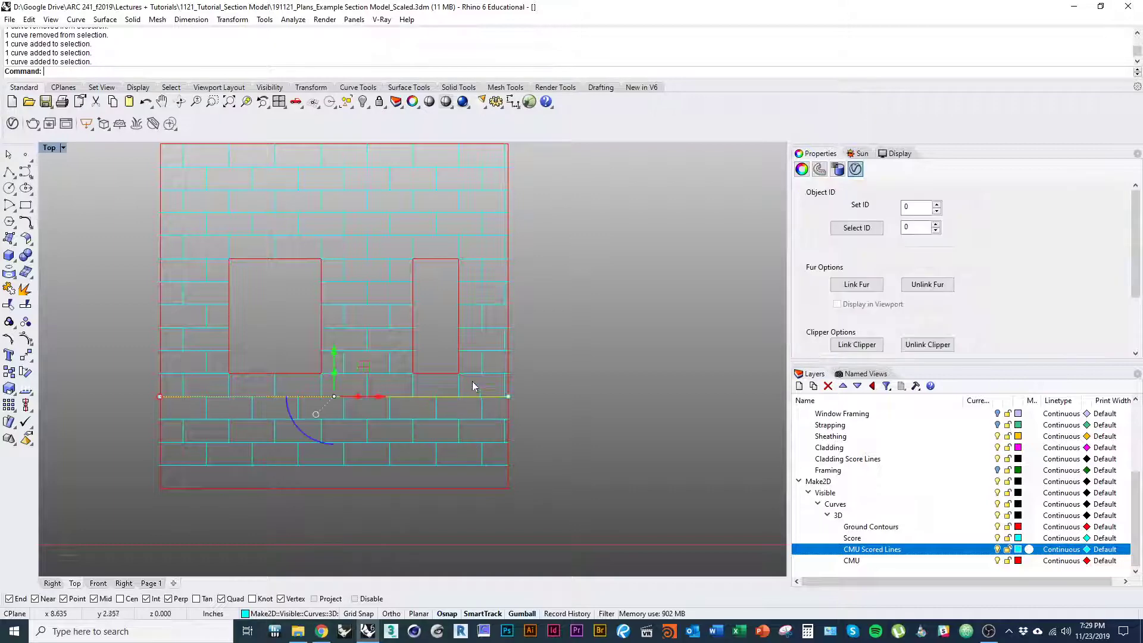
click(404, 375)
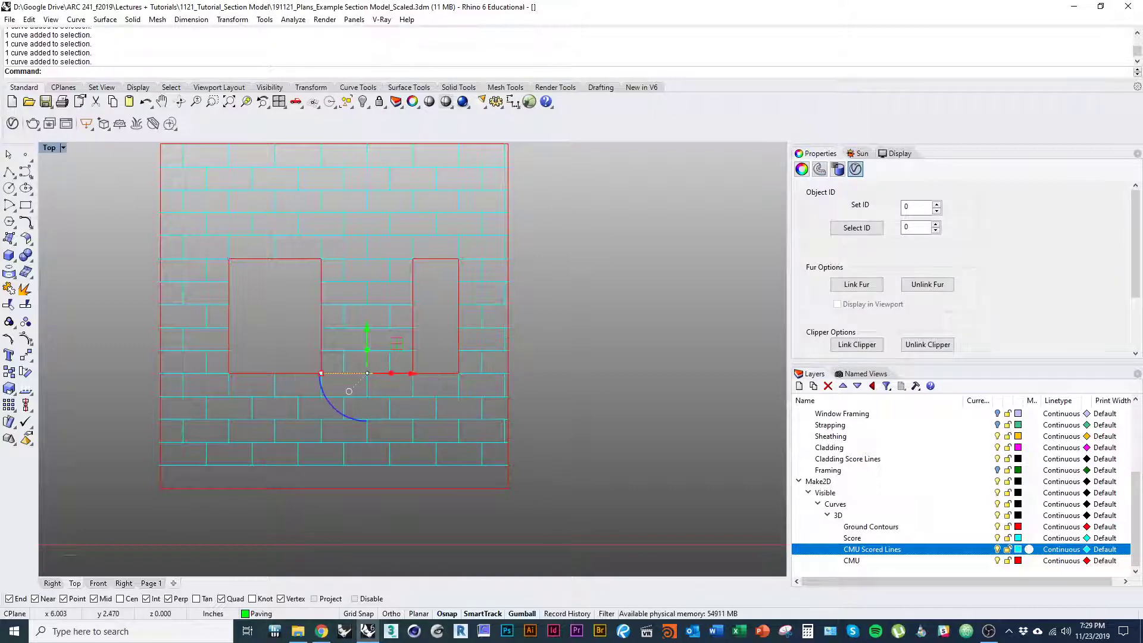
click(290, 373)
click(469, 257)
scroll(591, 381, down, 6)
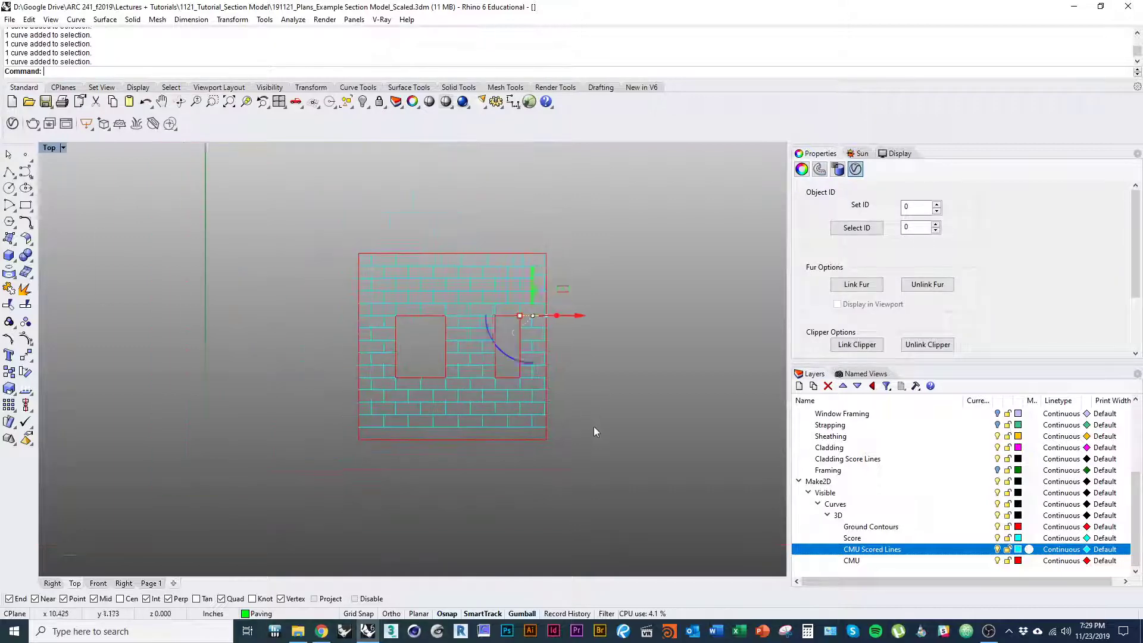
click(594, 426)
right_drag(555, 329, 465, 360)
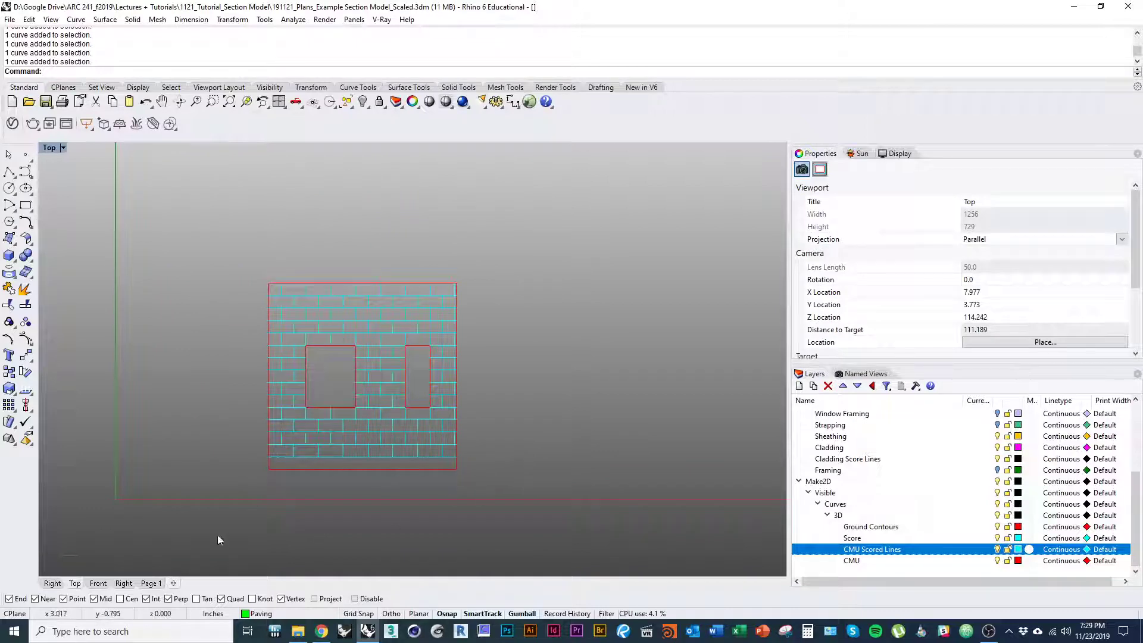
Step: Show all hidden objects in the 3D model view and highlight the Cladding and Cladding Score Lines layers
click(58, 585)
text(show)
key(Return)
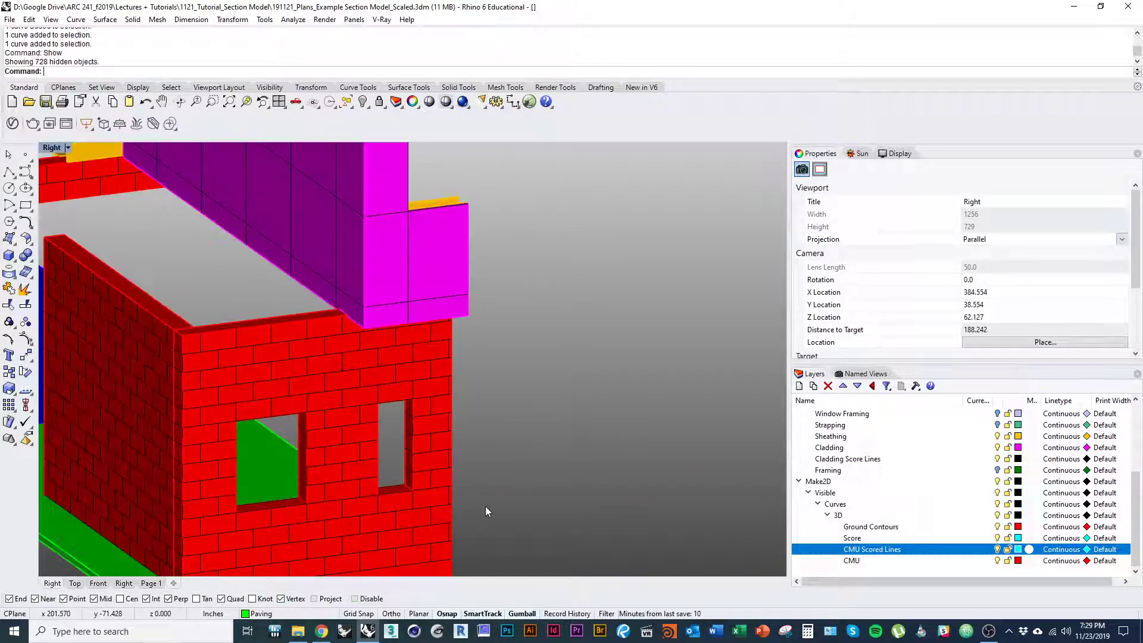
right_drag(434, 462, 528, 438)
scroll(509, 384, up, 3)
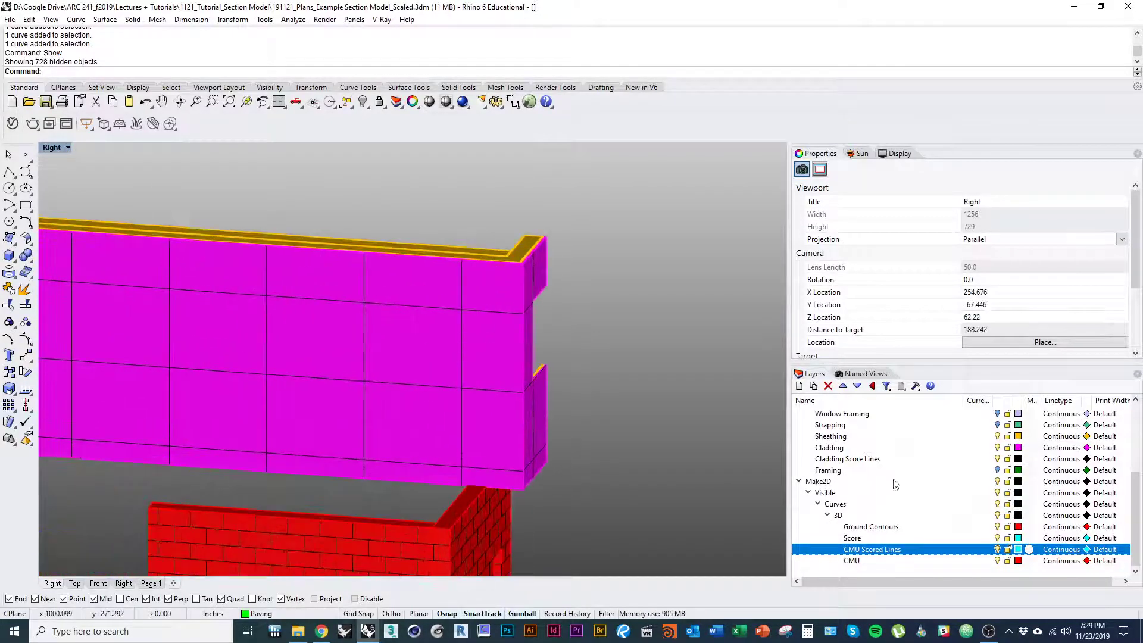
click(934, 448)
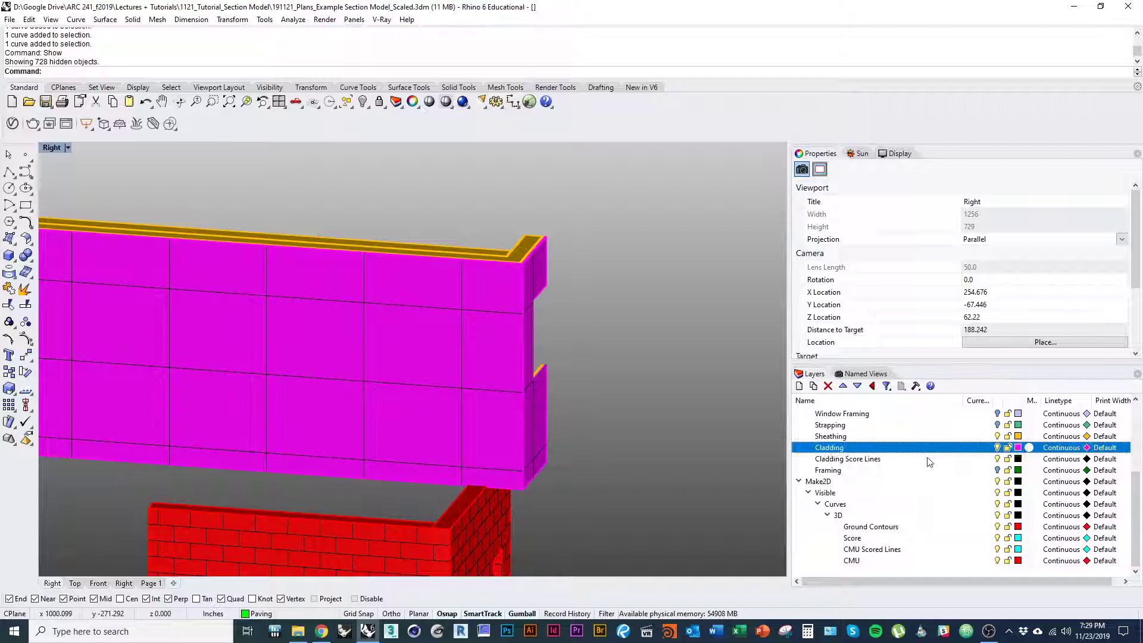
ctrl+click(934, 458)
right_click(928, 460)
click(952, 379)
scroll(712, 375, down, 3)
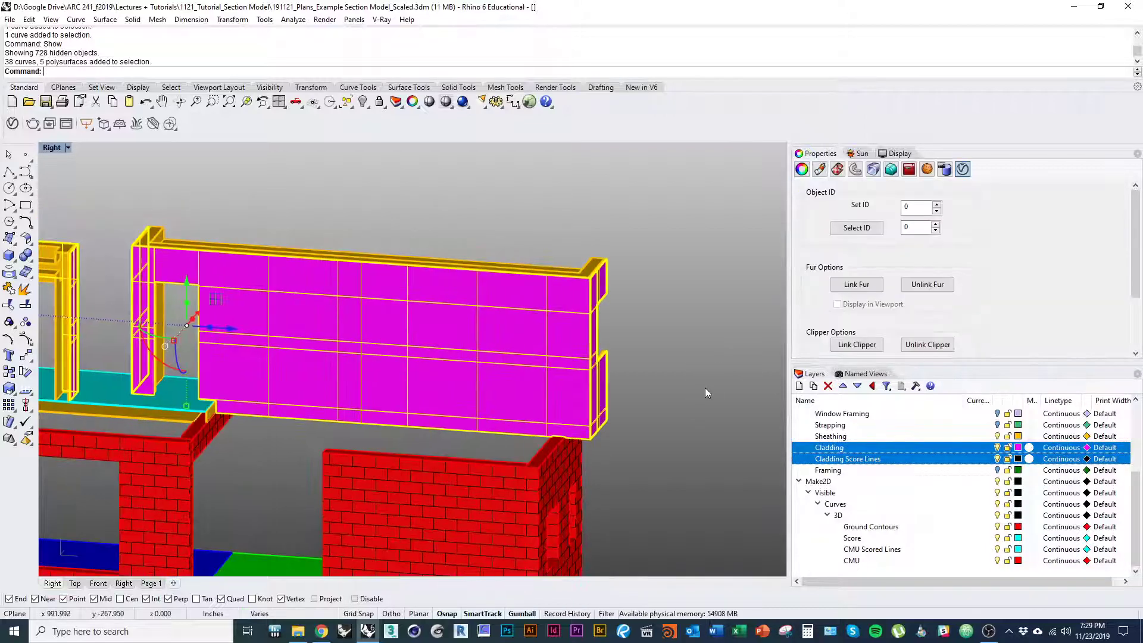
key(Return)
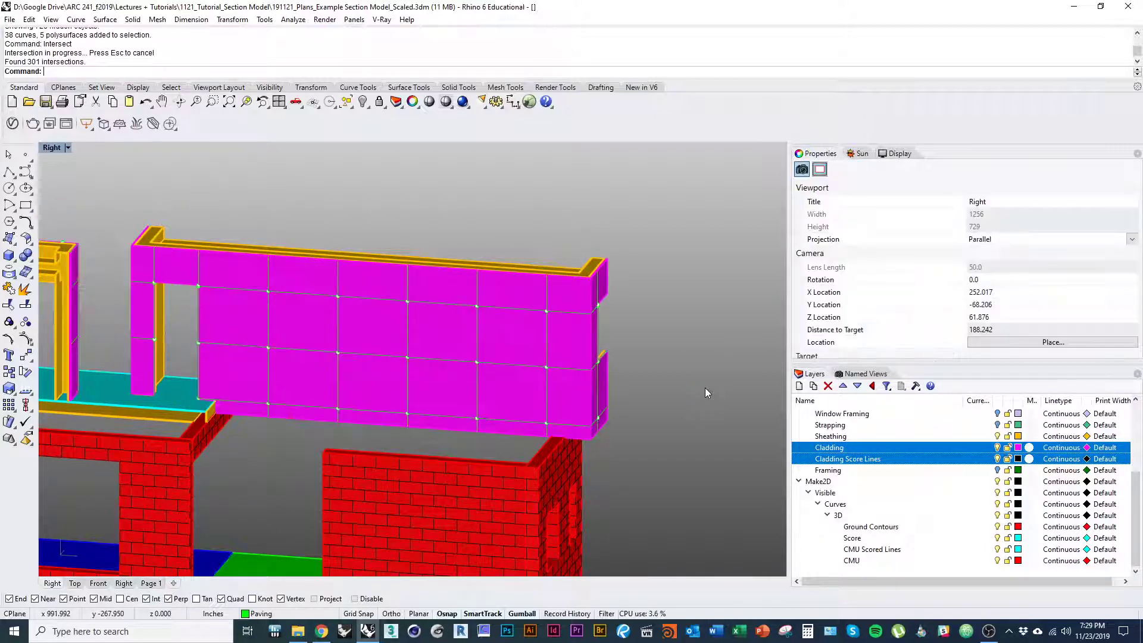
key(ctrl+z)
Step: Isolate all objects on the Cladding and Cladding Score Lines layers
right_click(915, 460)
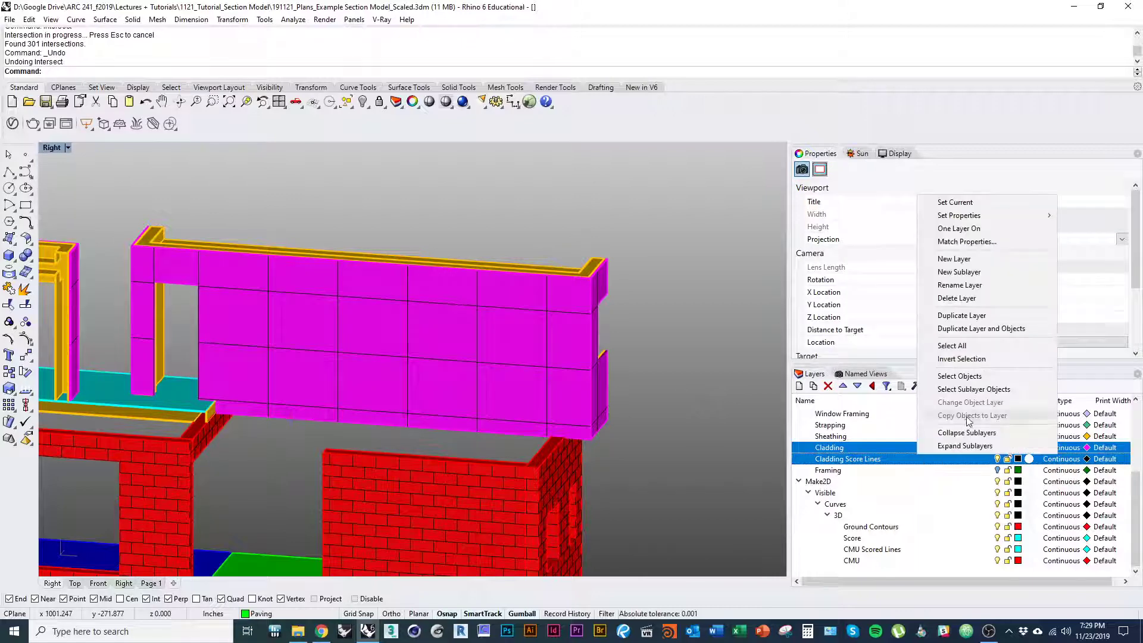
click(966, 381)
right_drag(644, 394, 679, 419)
text(Isolate)
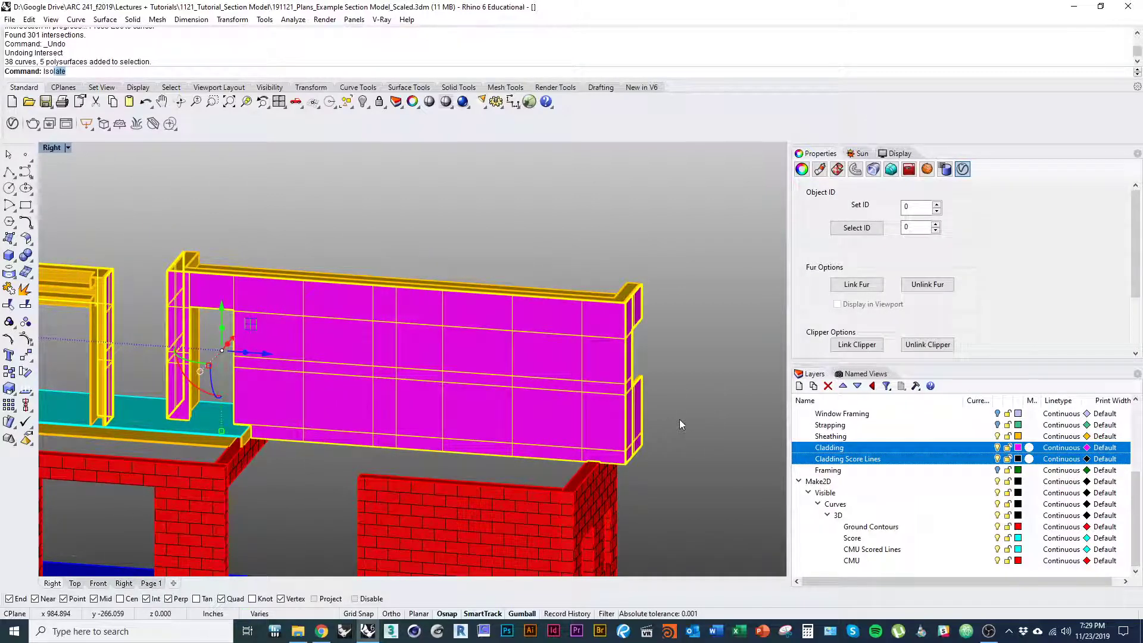
key(Return)
click(668, 490)
Step: Hide the short end panel at the corner of the long cladding wall together with its score lines
ctrl+shift+right_drag(668, 490, 656, 477)
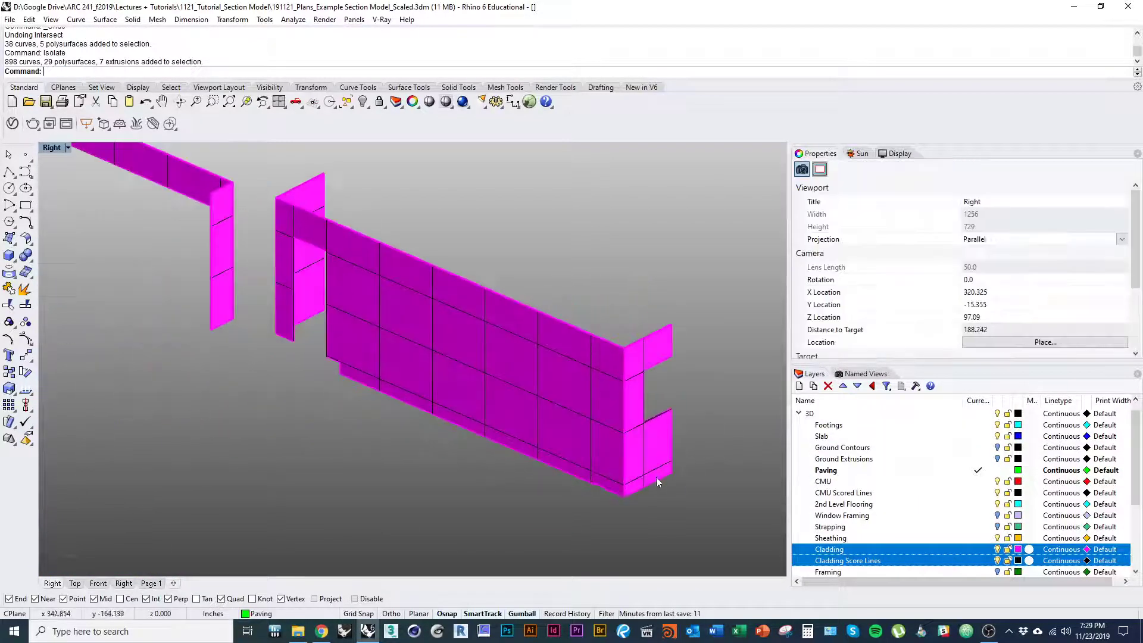
drag(737, 528, 657, 367)
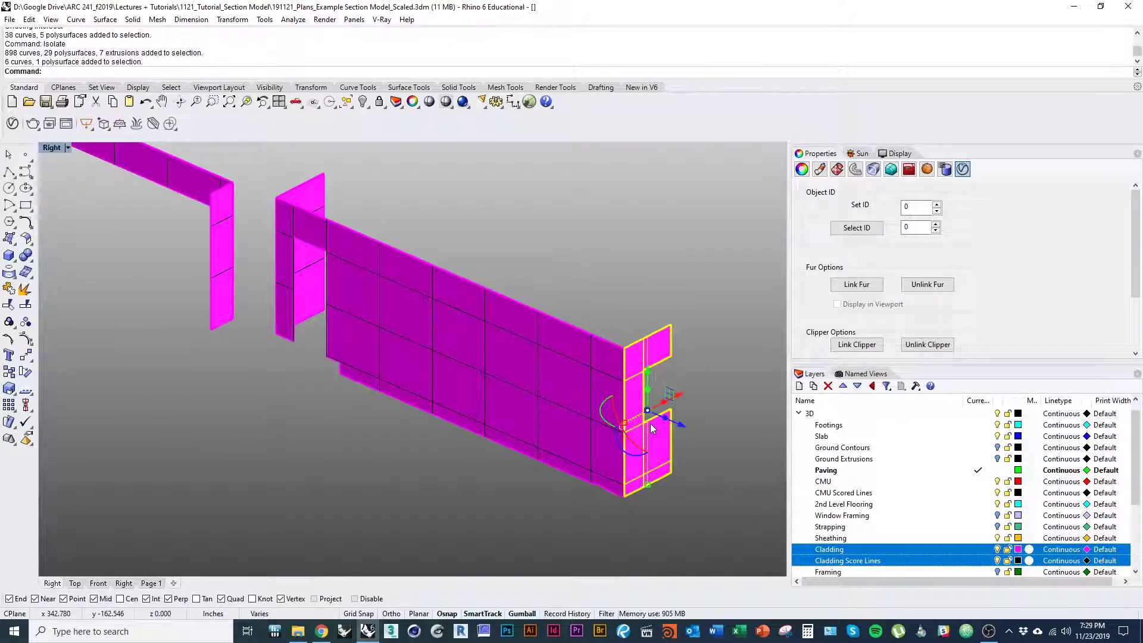
key(ctrl+h)
Step: Hide the remaining side and return cladding panels with their score lines, leaving only the long panel with the door opening
ctrl+shift+right_drag(480, 416, 366, 470)
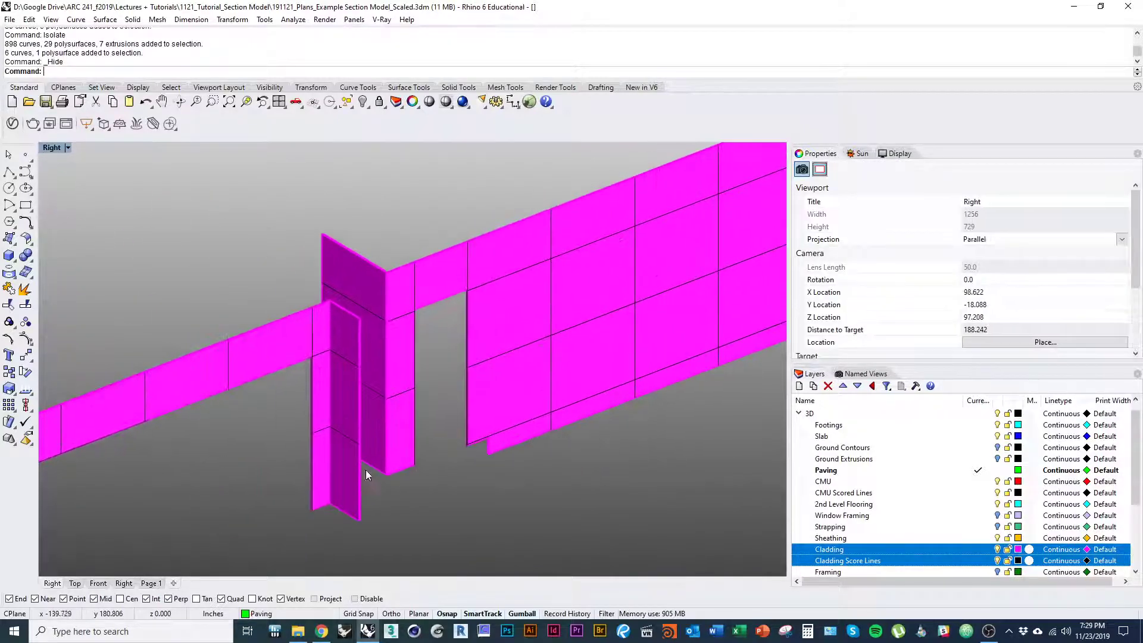
scroll(366, 469, down, 4)
drag(372, 455, 327, 387)
right_drag(334, 410, 349, 362)
shift+drag(331, 411, 224, 350)
right_drag(334, 377, 285, 393)
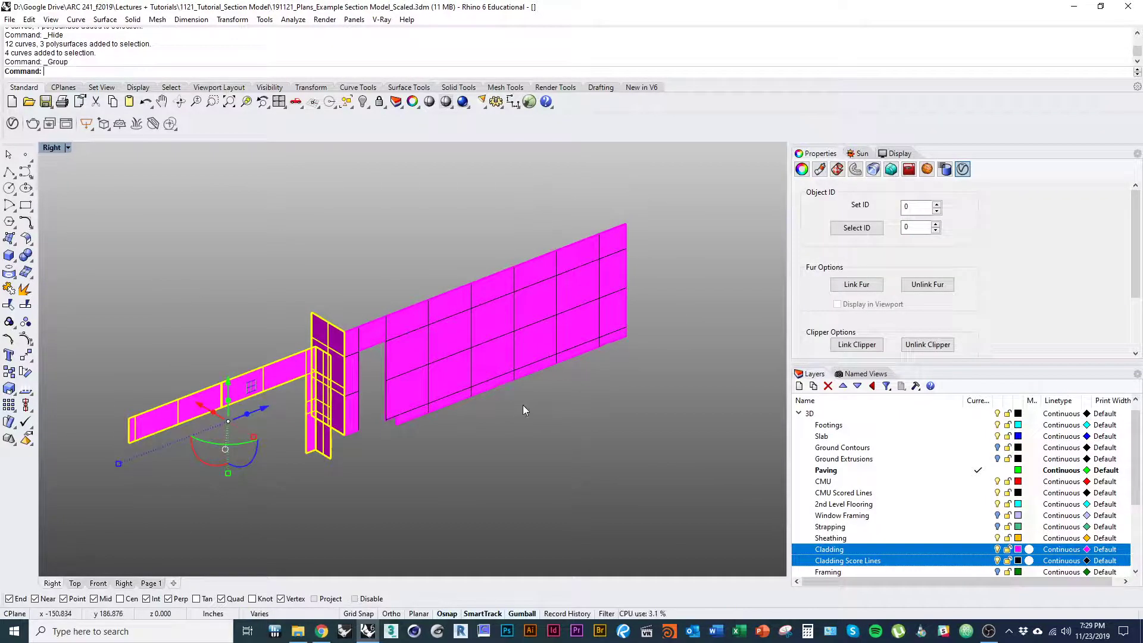
key(ctrl+z)
key(ctrl+h)
ctrl+shift+right_drag(523, 405, 489, 424)
scroll(473, 376, up, 5)
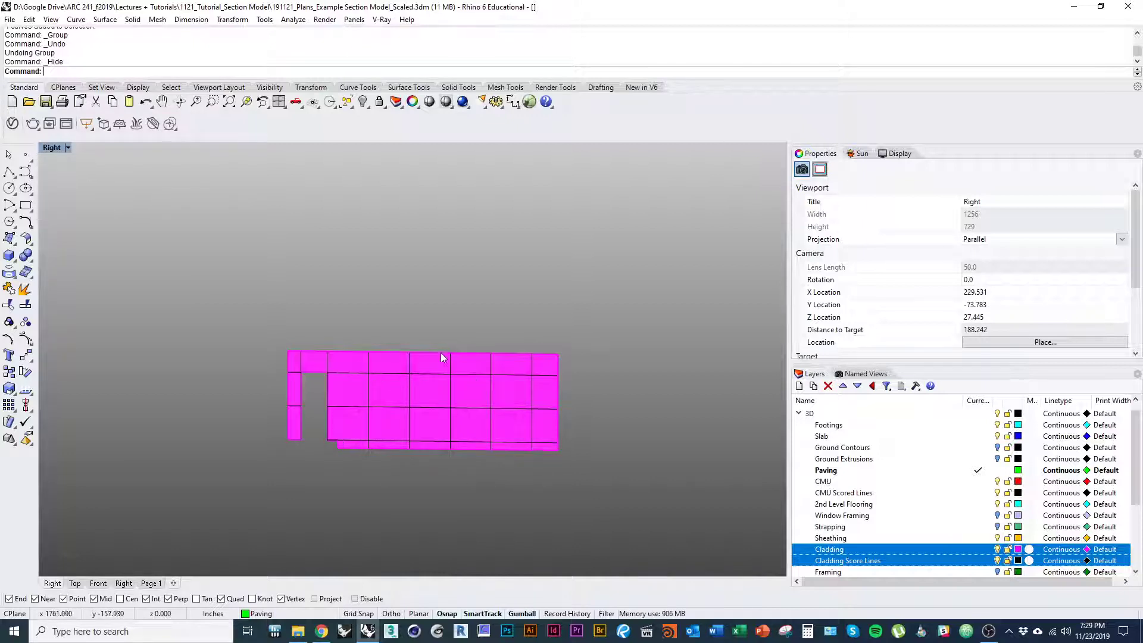
ctrl+shift+right_drag(367, 330, 129, 314)
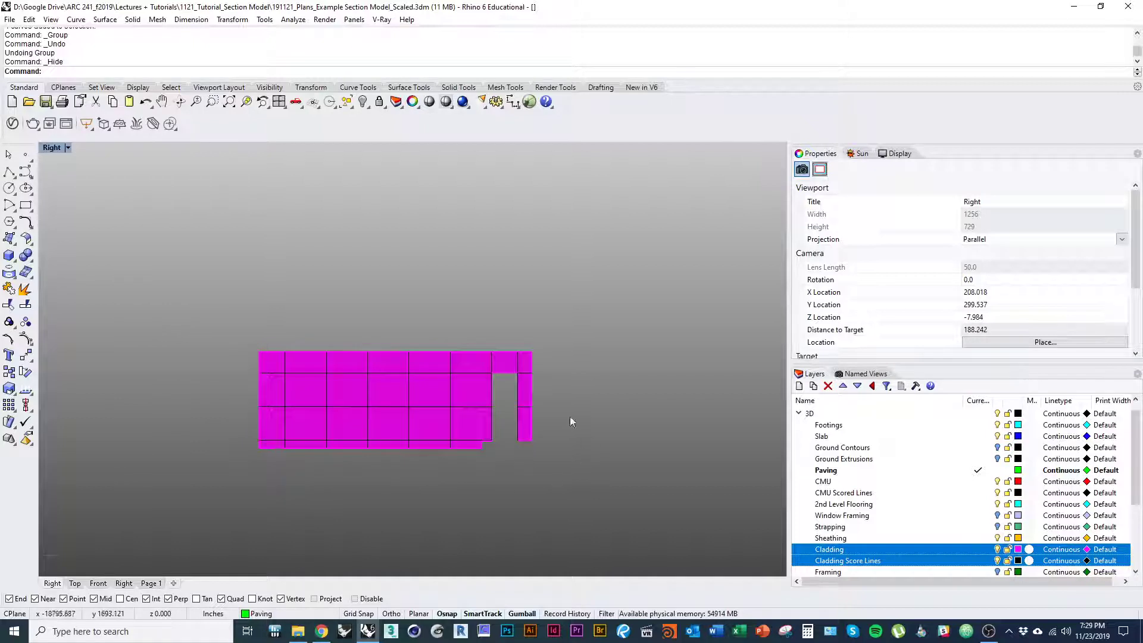
ctrl+shift+right_drag(90, 193, 399, 326)
click(68, 147)
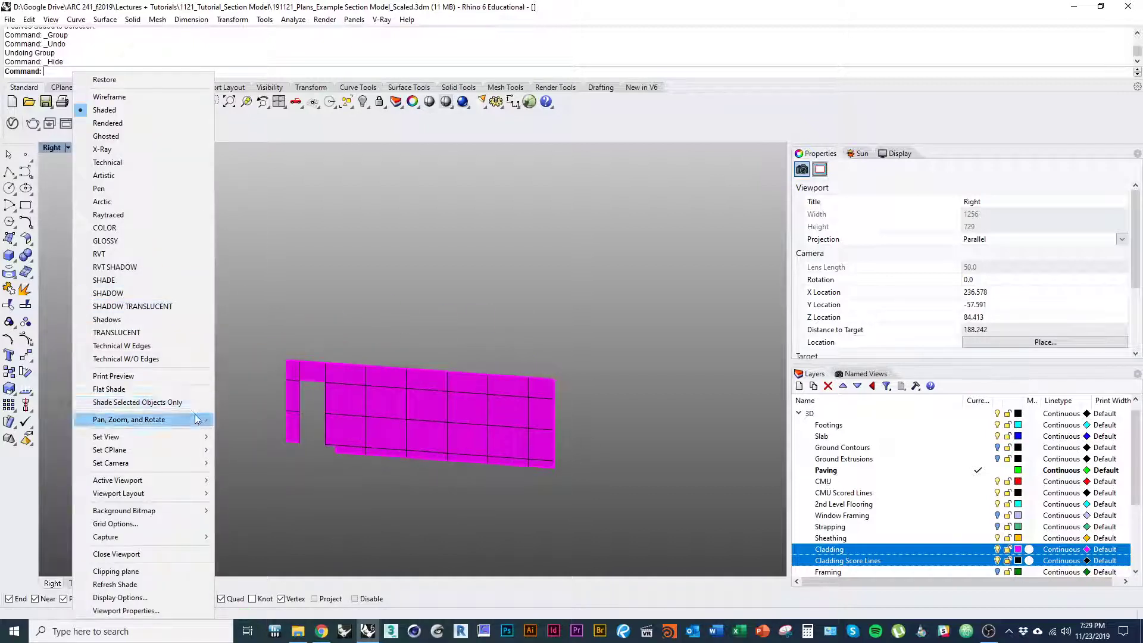
mouse_move(204, 447)
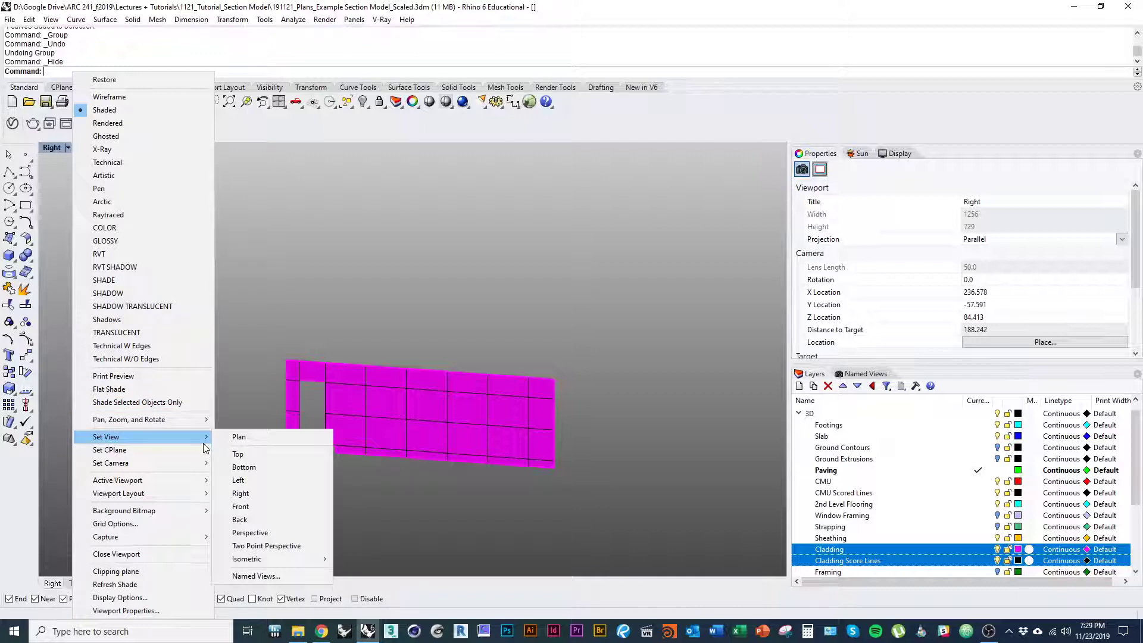
click(262, 480)
Step: Set the viewport to the Front view and run Make2D on the long cladding panel and its score lines, maintaining source layers
click(62, 147)
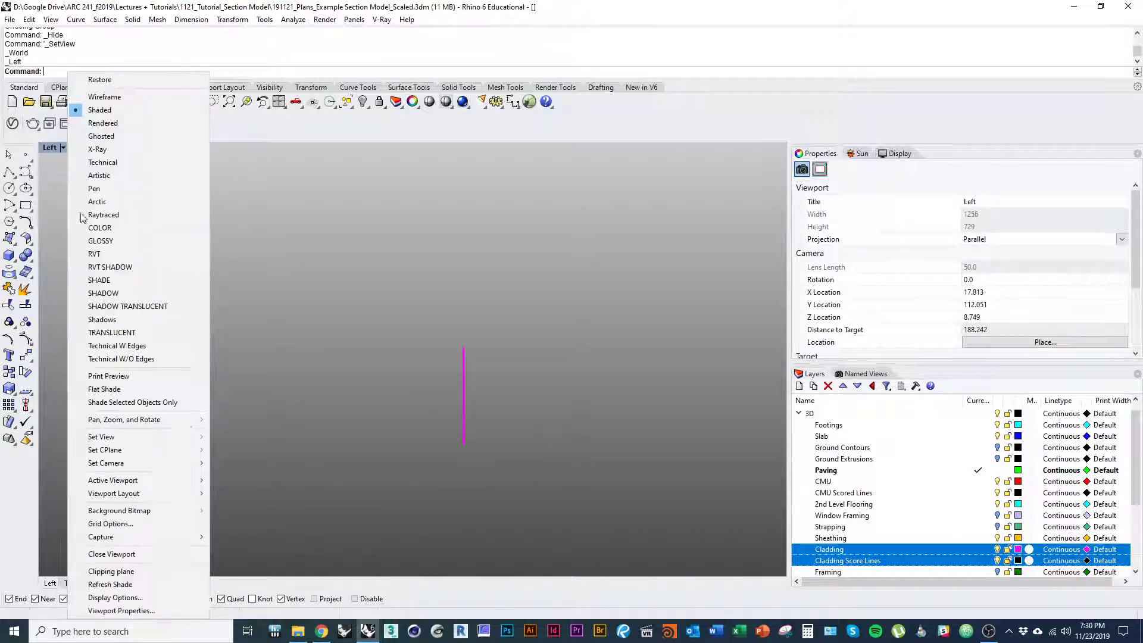
mouse_move(178, 436)
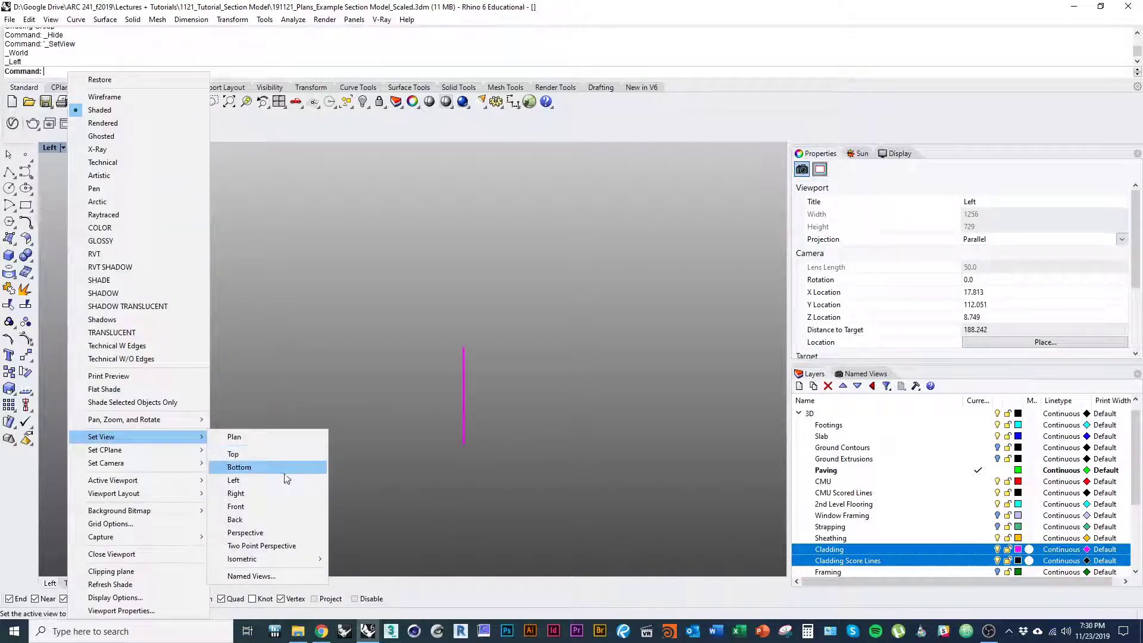
click(277, 508)
drag(665, 534, 167, 278)
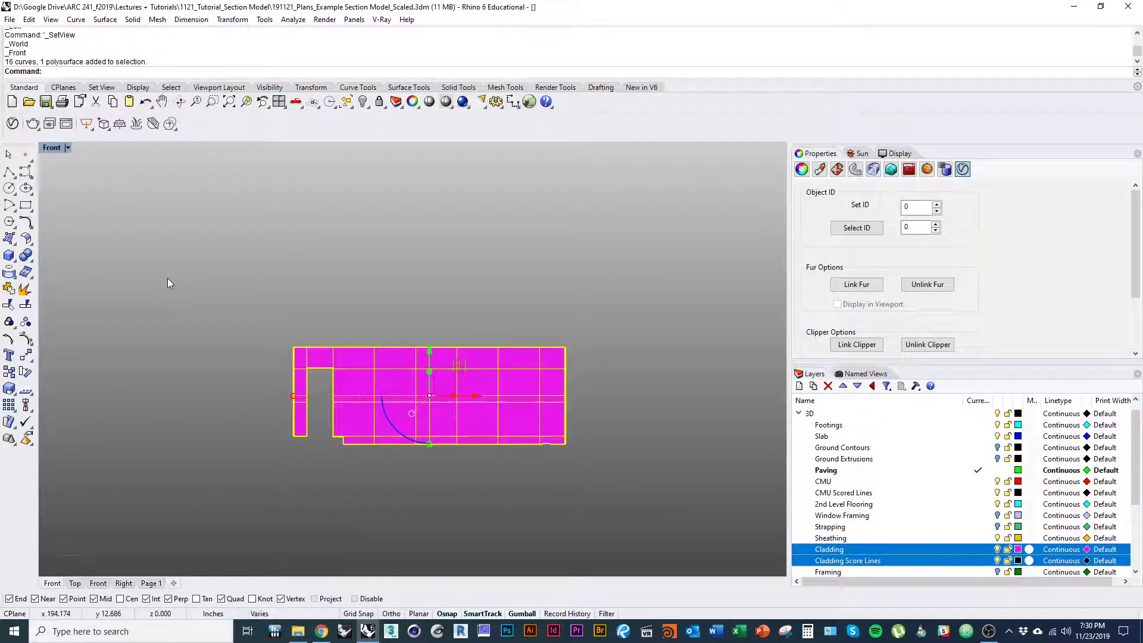
text(Make2D)
key(Return)
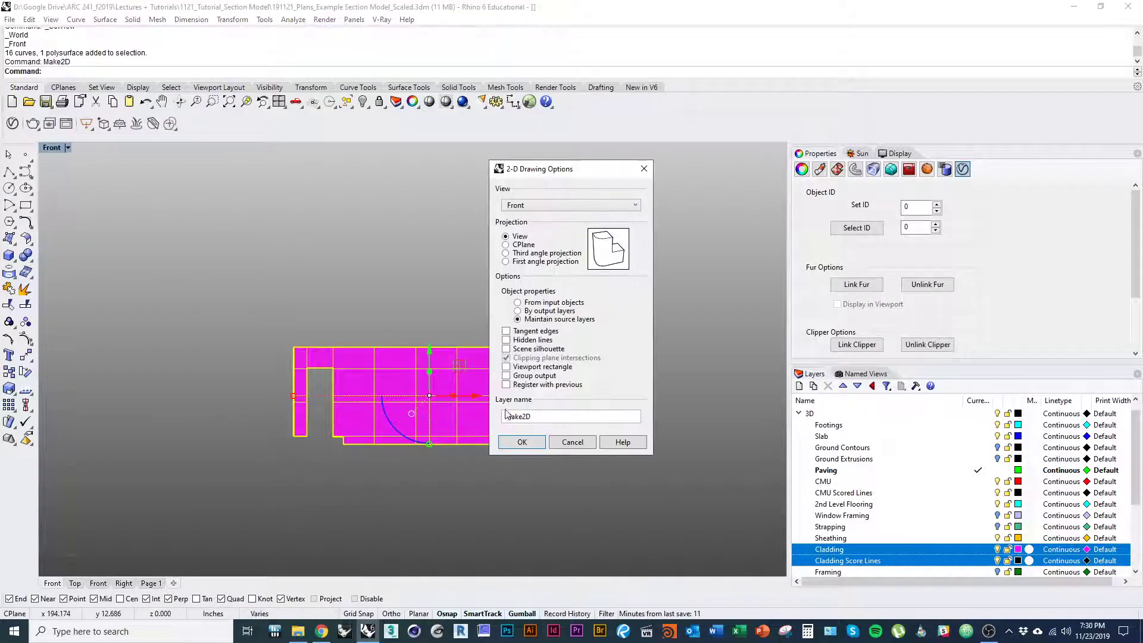
click(522, 441)
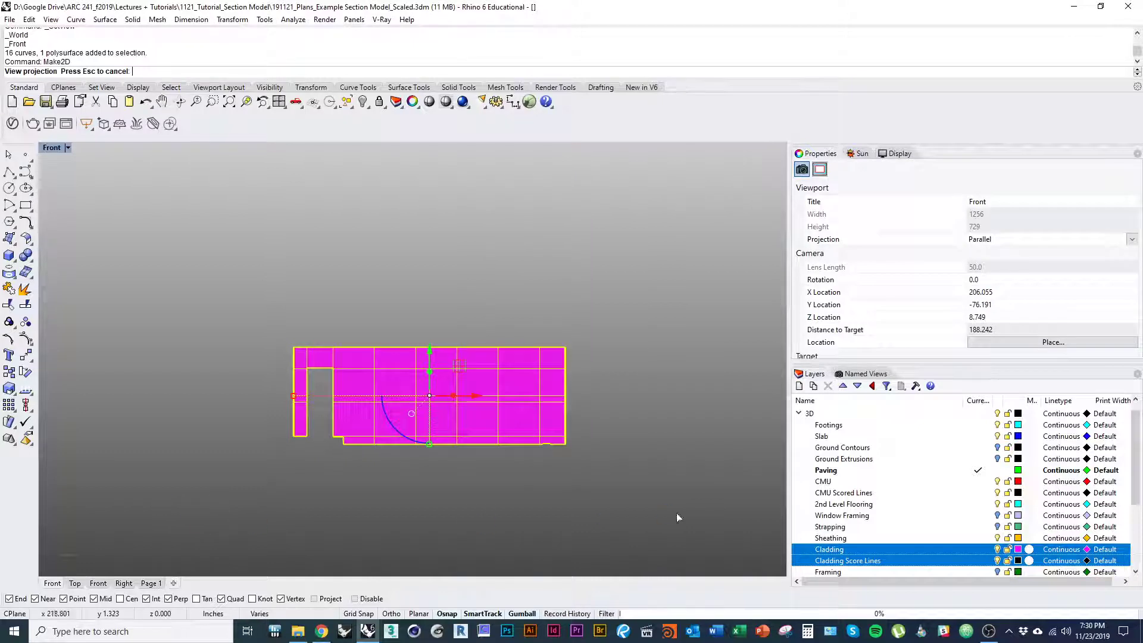
Step: Switch to the Top viewport and show all hidden objects
click(75, 583)
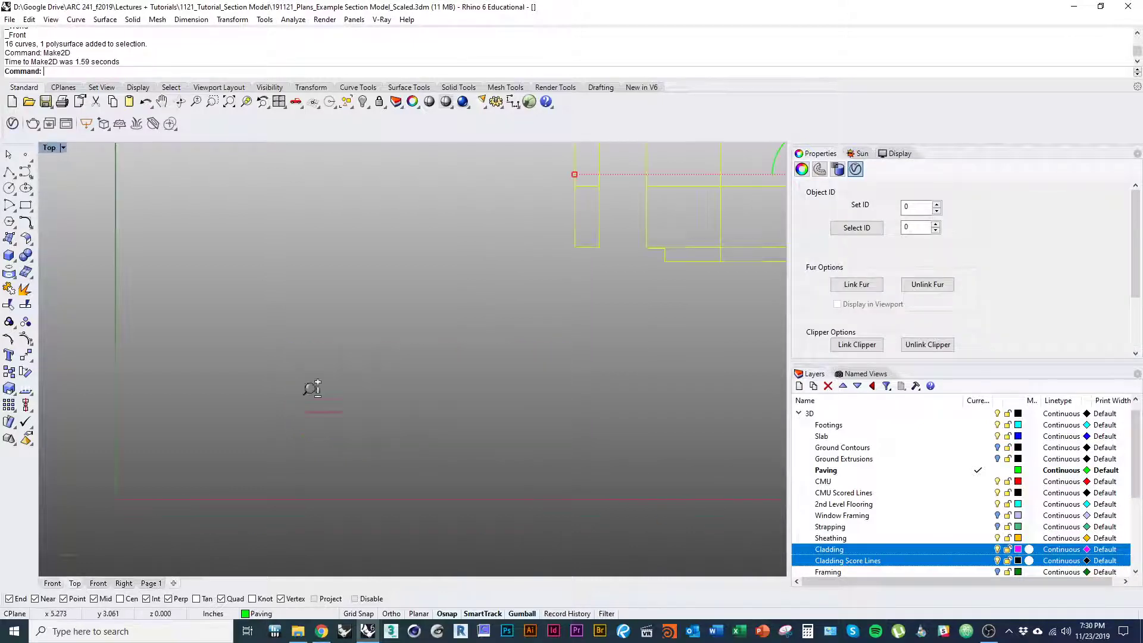
drag(351, 415, 345, 239)
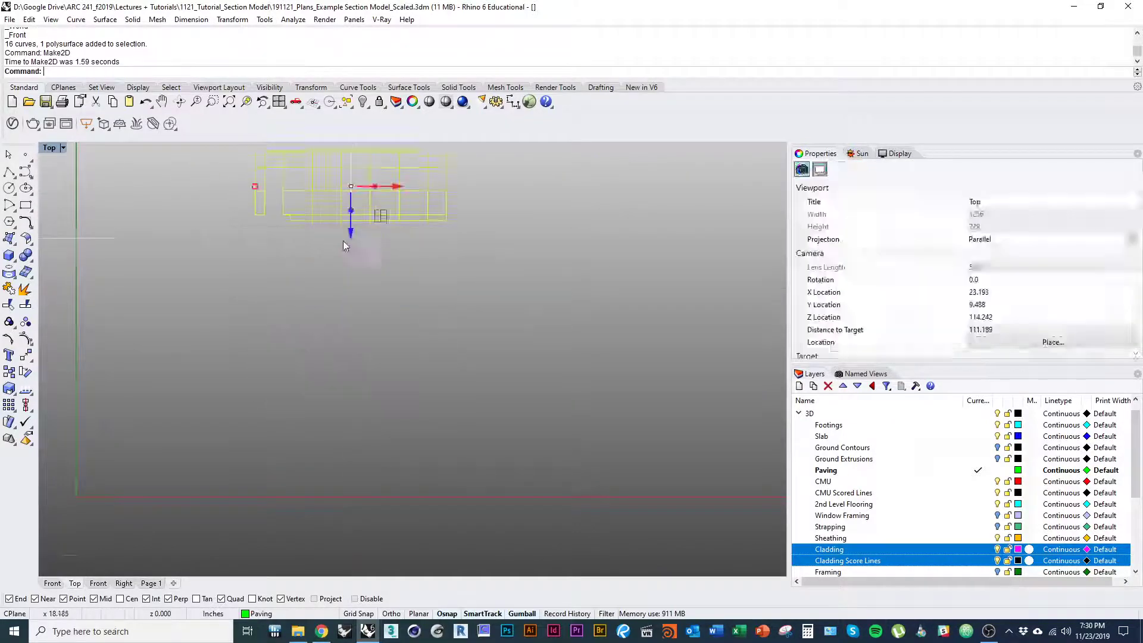
right_drag(434, 313, 393, 329)
text(Show)
key(Return)
Step: Move the flattened cladding drawing down to just above the X axis
scroll(372, 316, down, 2)
drag(362, 253, 348, 458)
scroll(277, 465, up, 10)
click(260, 477)
scroll(262, 516, up, 5)
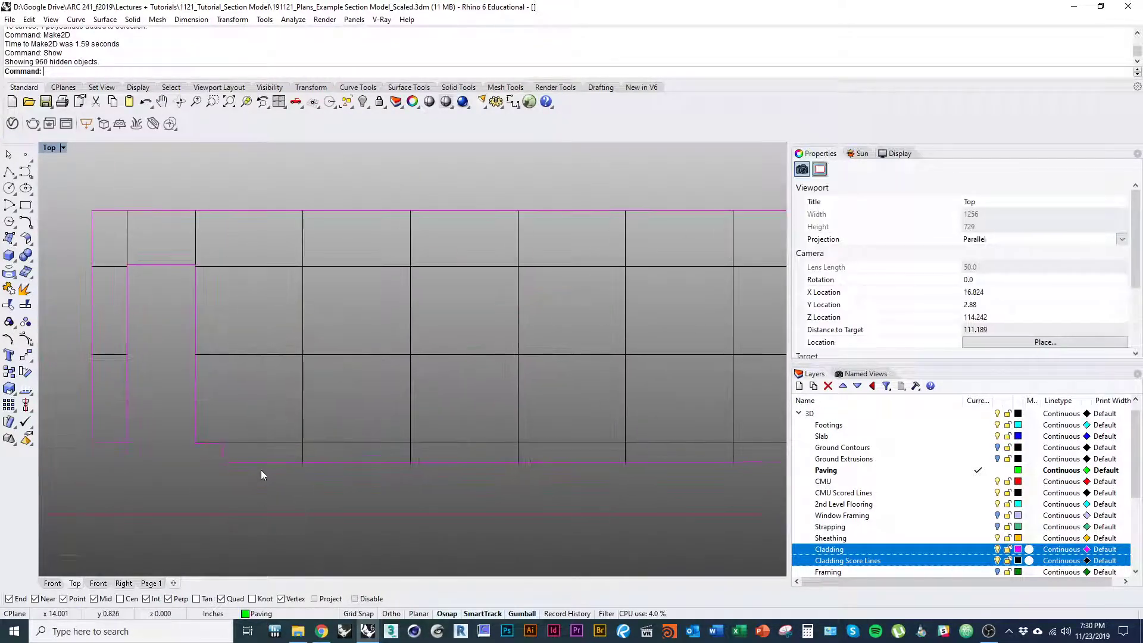
Step: Select all the flattened curves on the Make2D Cladding layer and join them into one closed outline
click(259, 463)
click(233, 462)
click(342, 537)
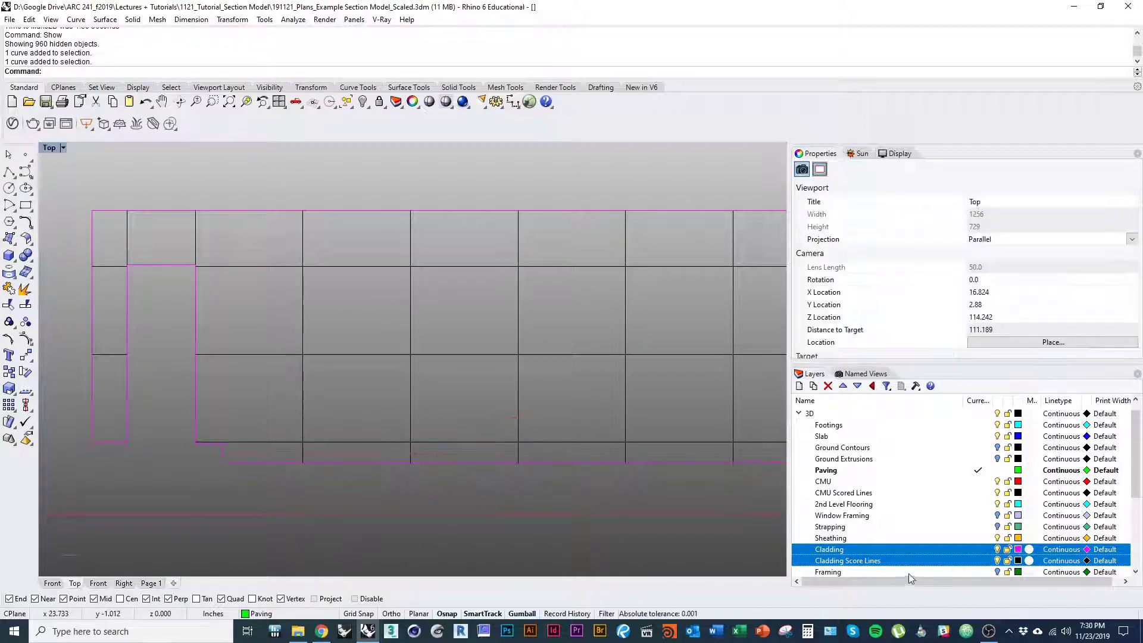
scroll(909, 565, down, 4)
right_click(925, 560)
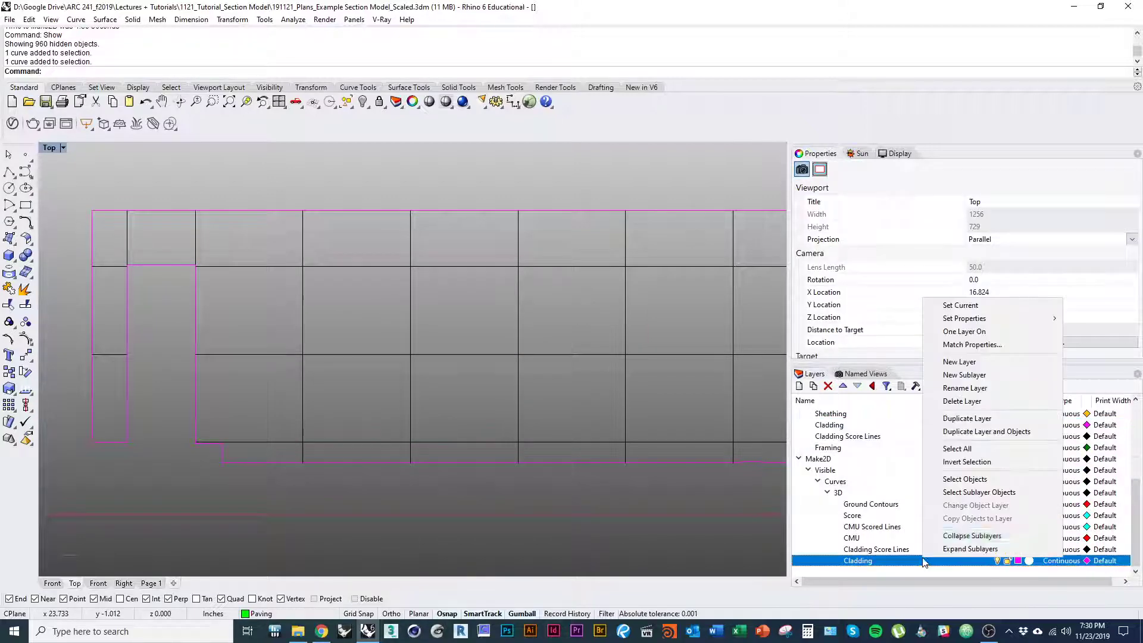
click(965, 479)
scroll(337, 486, down, 3)
key(ctrl+j)
scroll(415, 467, down, 2)
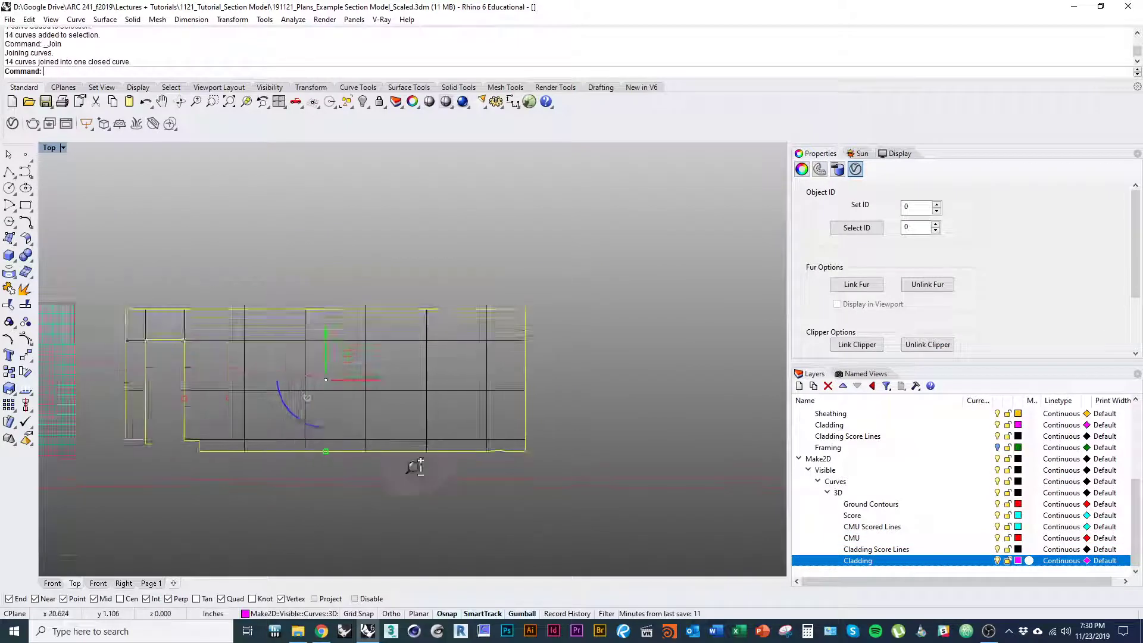
Step: Set the Make2D Cladding layer's color to red and the Make2D Cladding Score Lines layer's color to cyan
click(1018, 561)
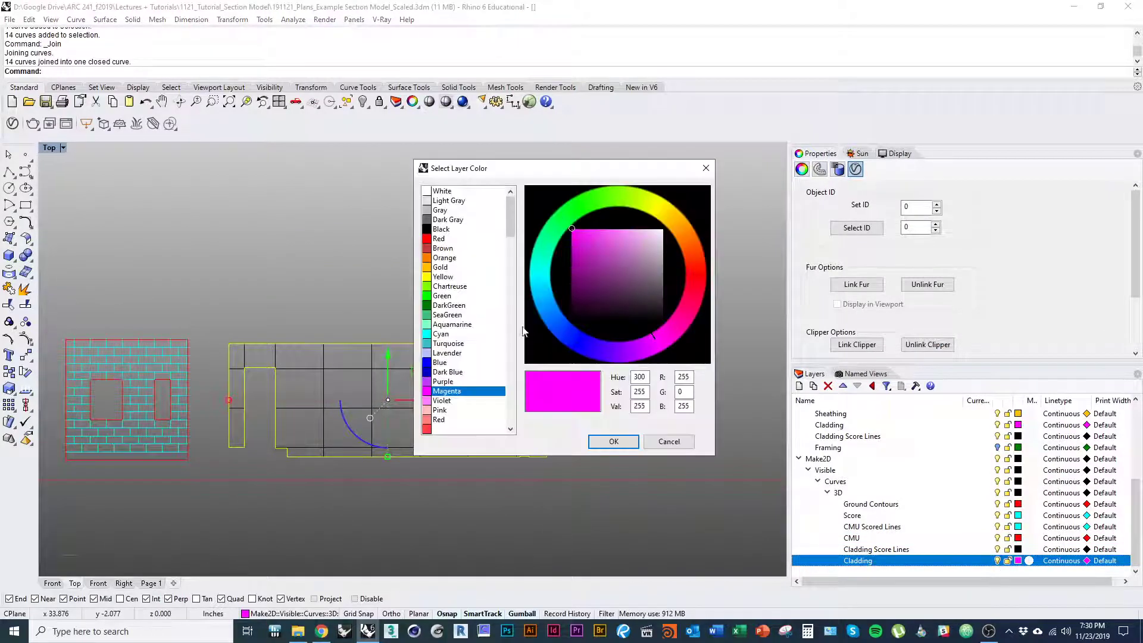
click(613, 441)
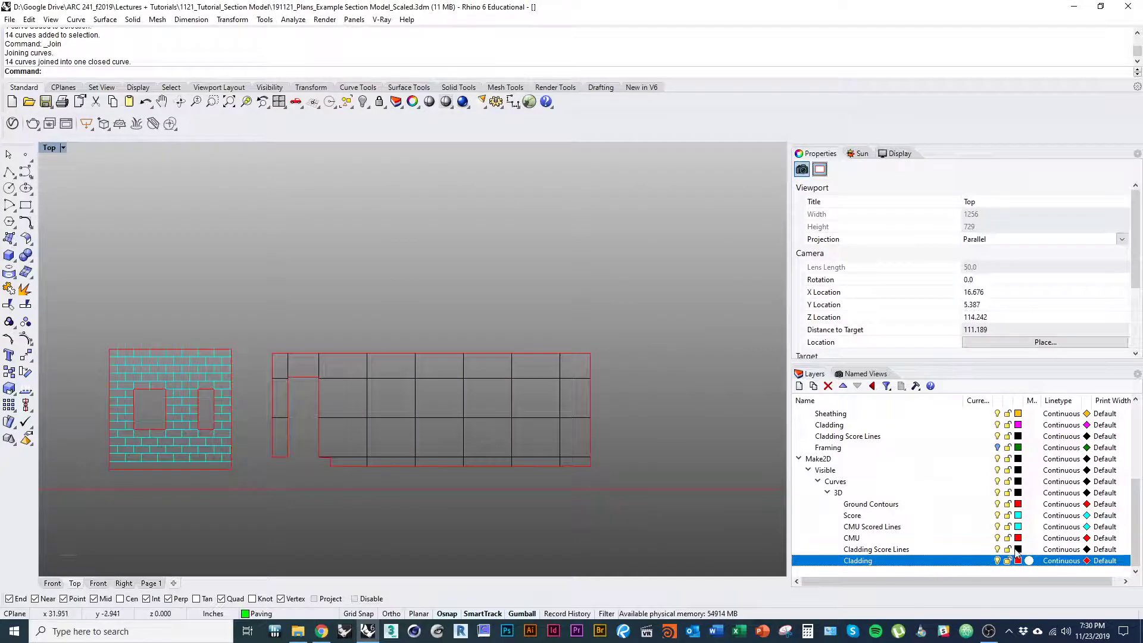
click(1017, 549)
click(445, 337)
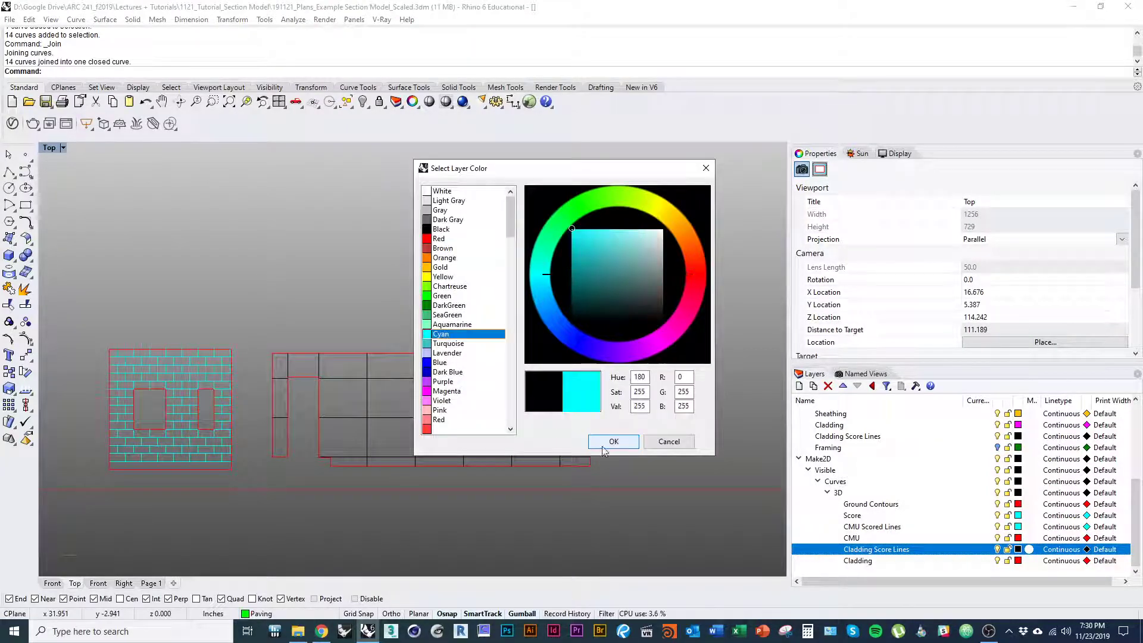
click(617, 442)
right_drag(517, 484, 536, 462)
scroll(426, 424, up, 3)
right_drag(426, 426, 435, 428)
scroll(427, 470, down, 3)
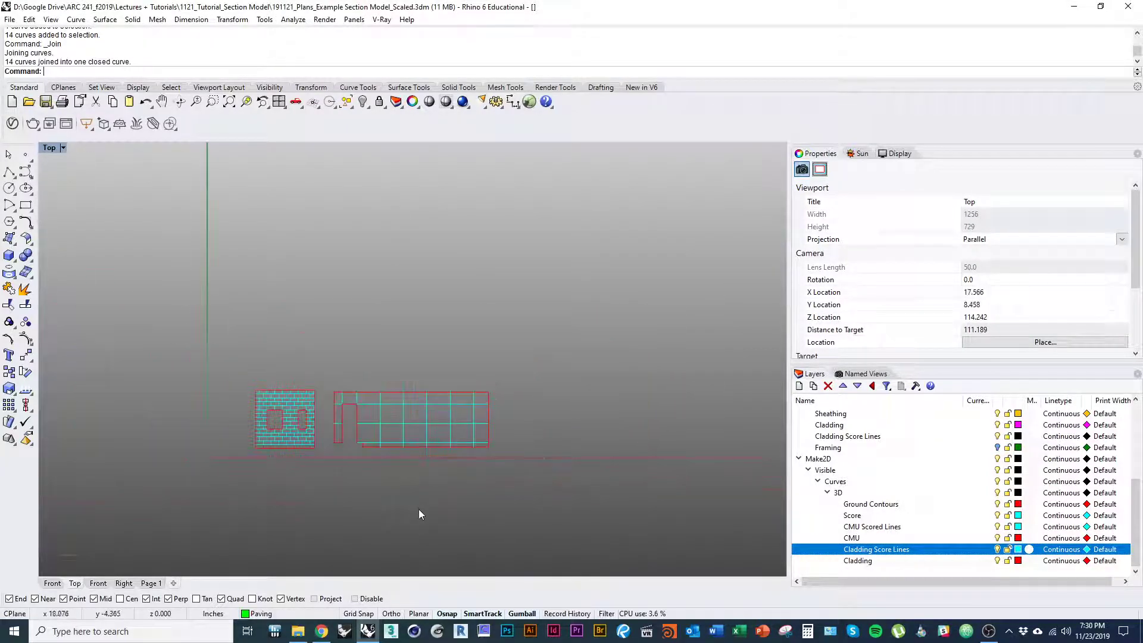
Step: Switch to the Front viewport and turn off the 3D Cladding and Cladding Score Lines layers
click(52, 586)
scroll(297, 402, down, 5)
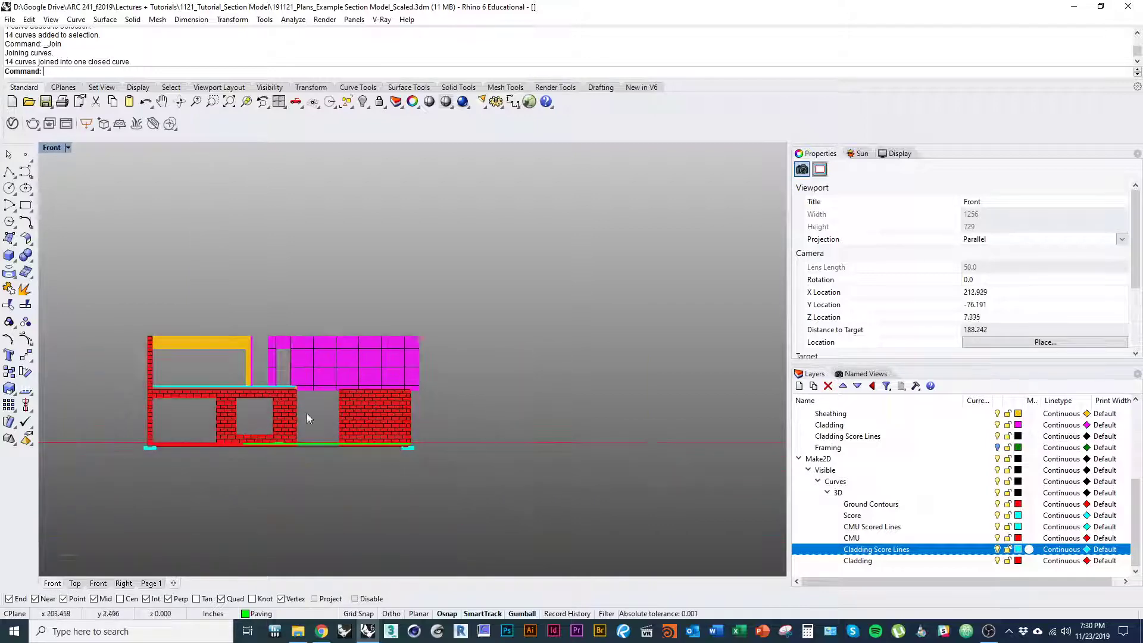
scroll(316, 405, up, 6)
ctrl+shift+right_drag(363, 387, 414, 464)
scroll(334, 420, down, 3)
scroll(310, 376, up, 3)
right_drag(520, 442, 491, 419)
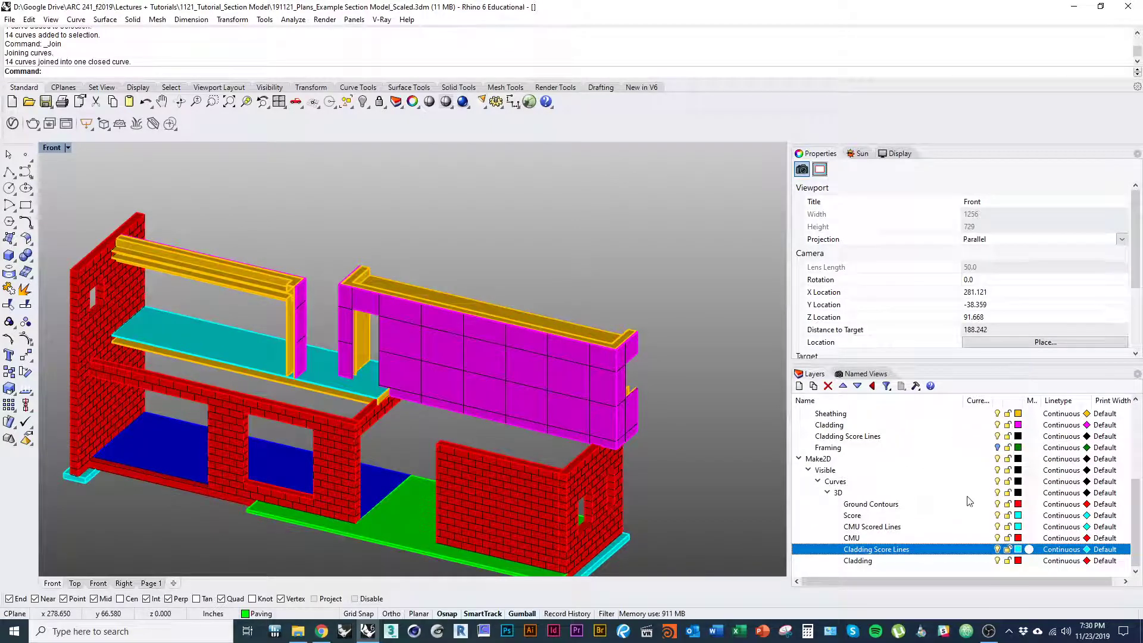
click(997, 424)
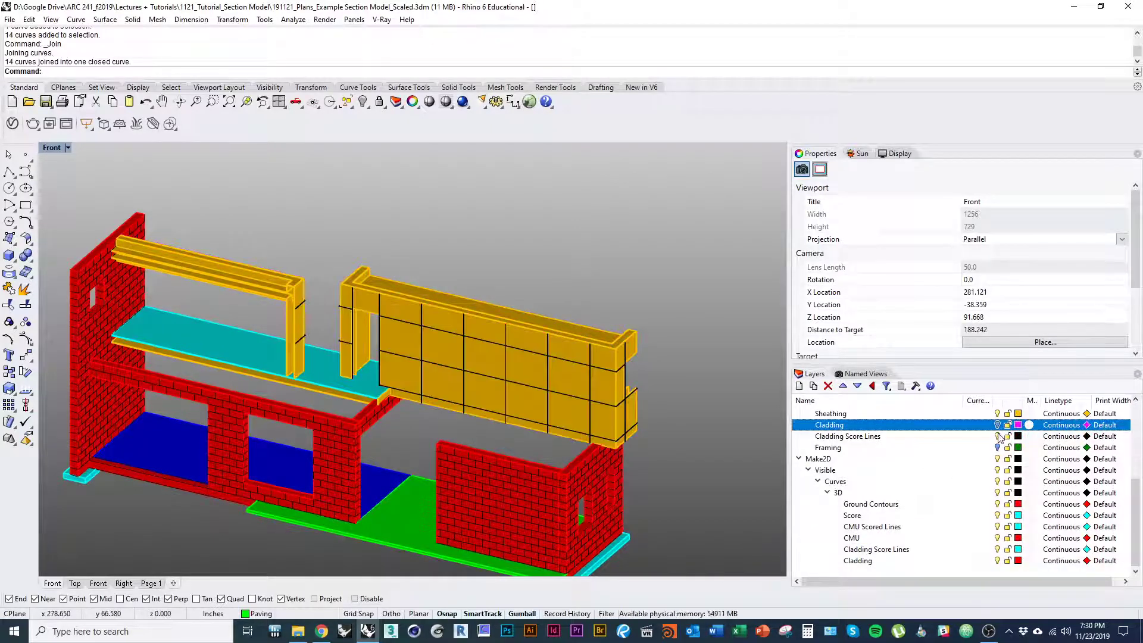
click(997, 436)
right_drag(690, 448, 684, 470)
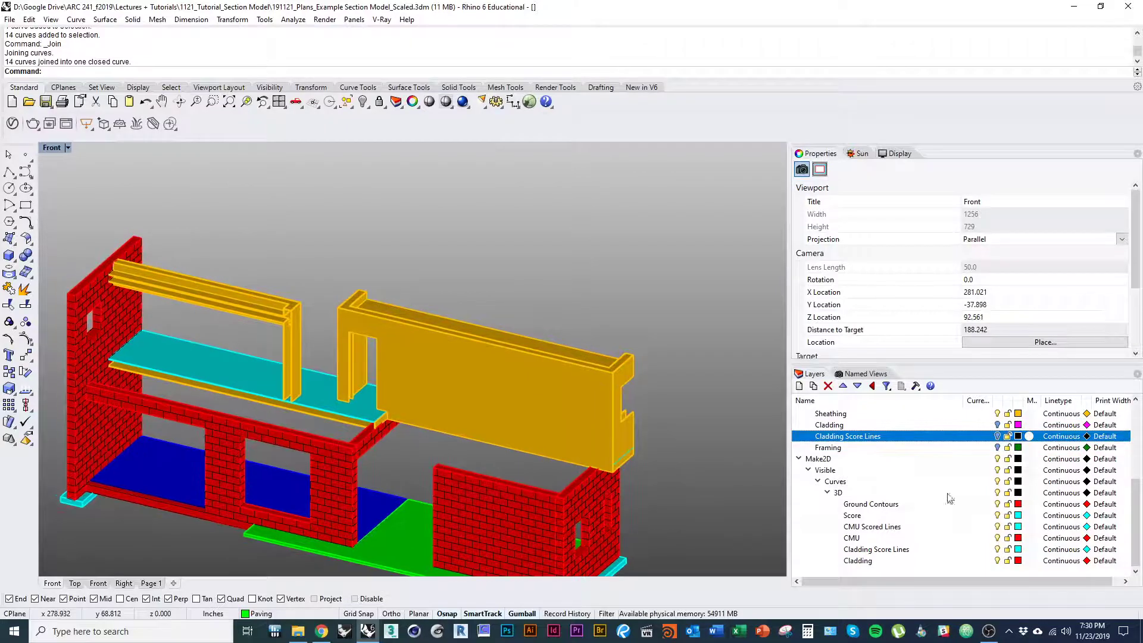
scroll(949, 497, up, 3)
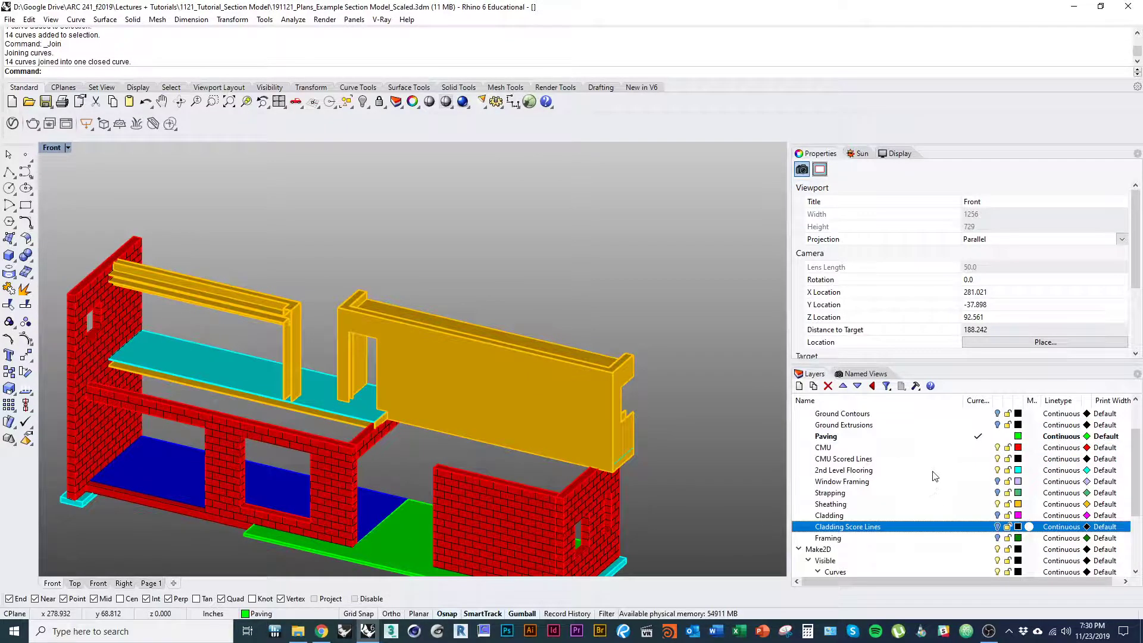
Step: Make Sheathing the current layer and turn off the flooring, CMU, CMU Scored Lines, Paving, Slab and Footings layers
click(978, 504)
click(997, 471)
click(997, 459)
click(997, 447)
click(997, 437)
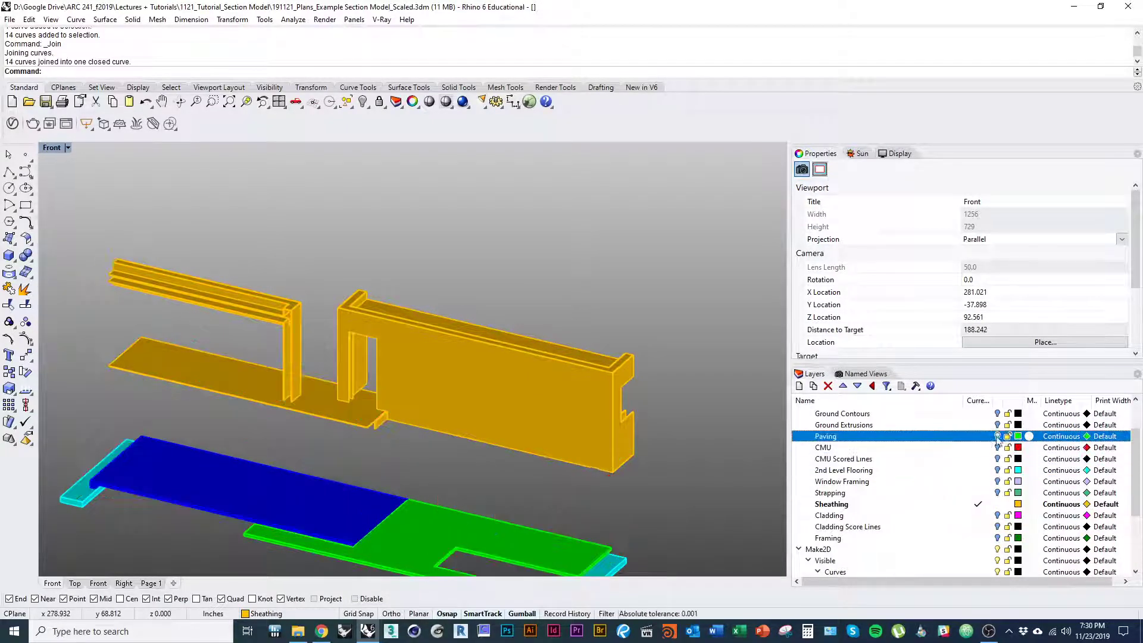
scroll(934, 480, up, 2)
click(997, 448)
click(997, 436)
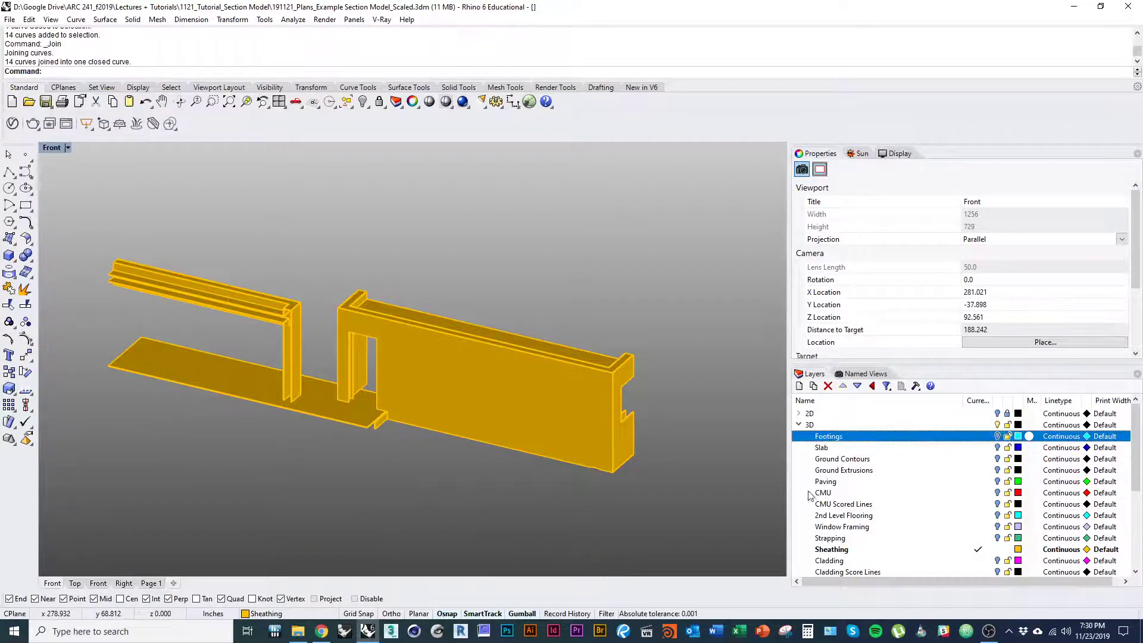
mouse_move(744, 443)
right_down()
mouse_move(724, 444)
mouse_move(735, 446)
right_up()
key(ctrl+z)
shift+right_drag(632, 534, 435, 403)
key(ctrl+y)
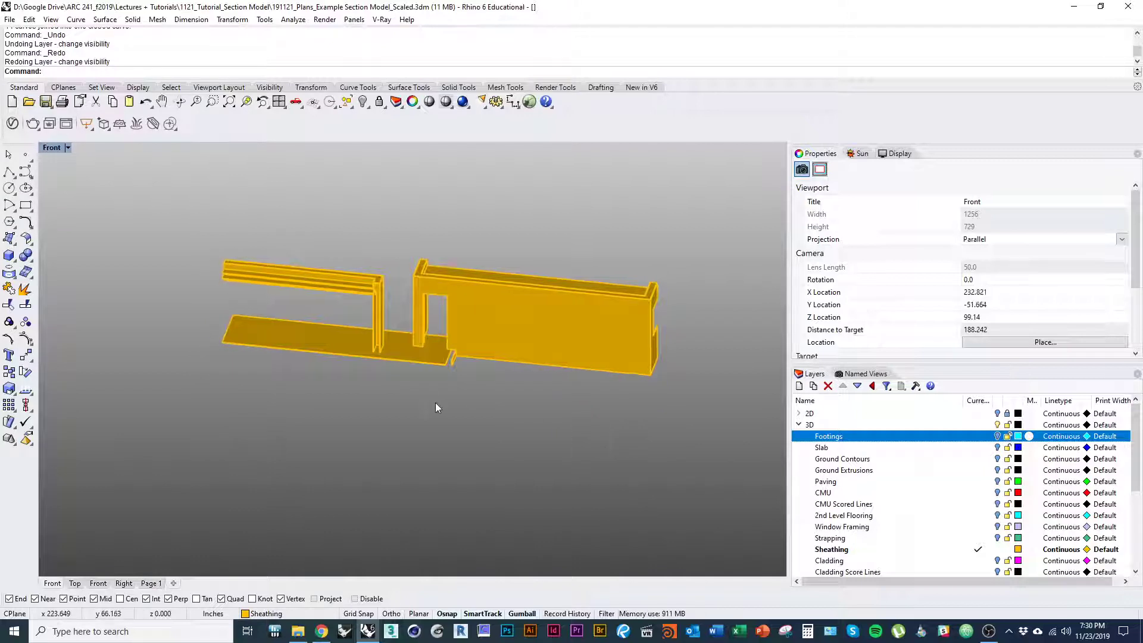
Step: Examine the isolated sheathing pieces from several angles, checking the long door panel, end returns and floor sheet
scroll(485, 371, up, 2)
click(432, 395)
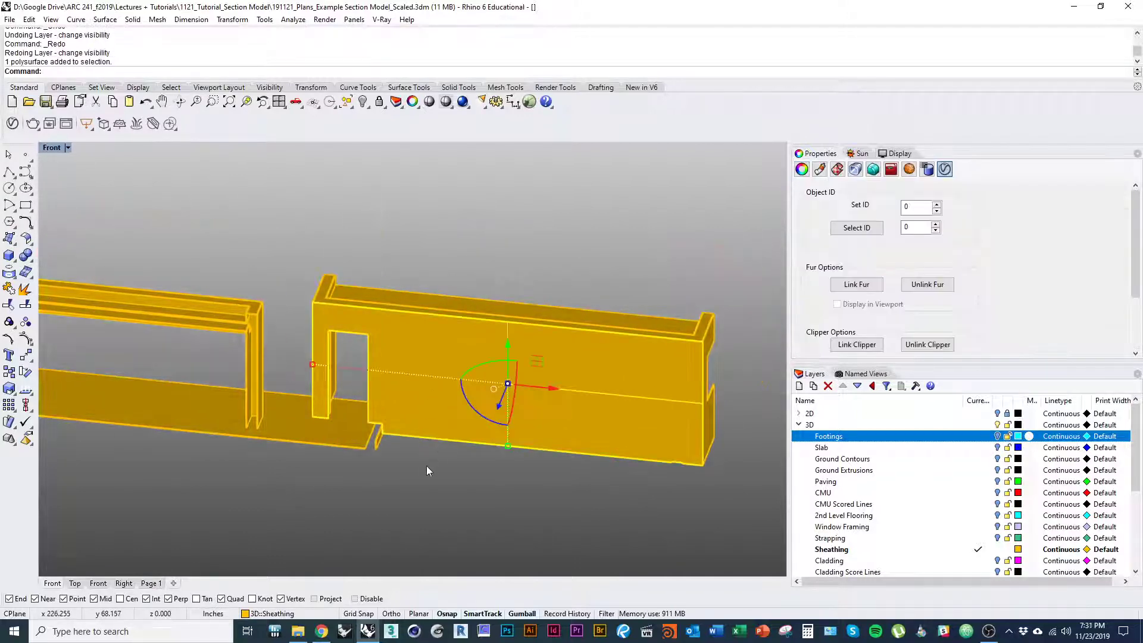
right_drag(437, 459, 411, 438)
scroll(411, 439, down, 5)
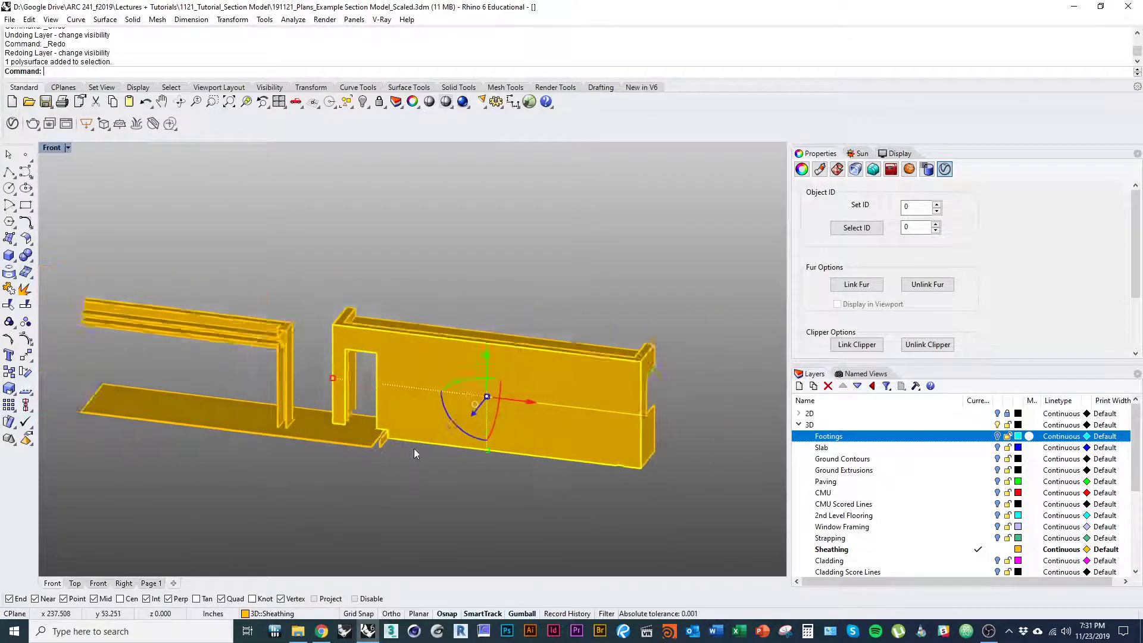
click(468, 503)
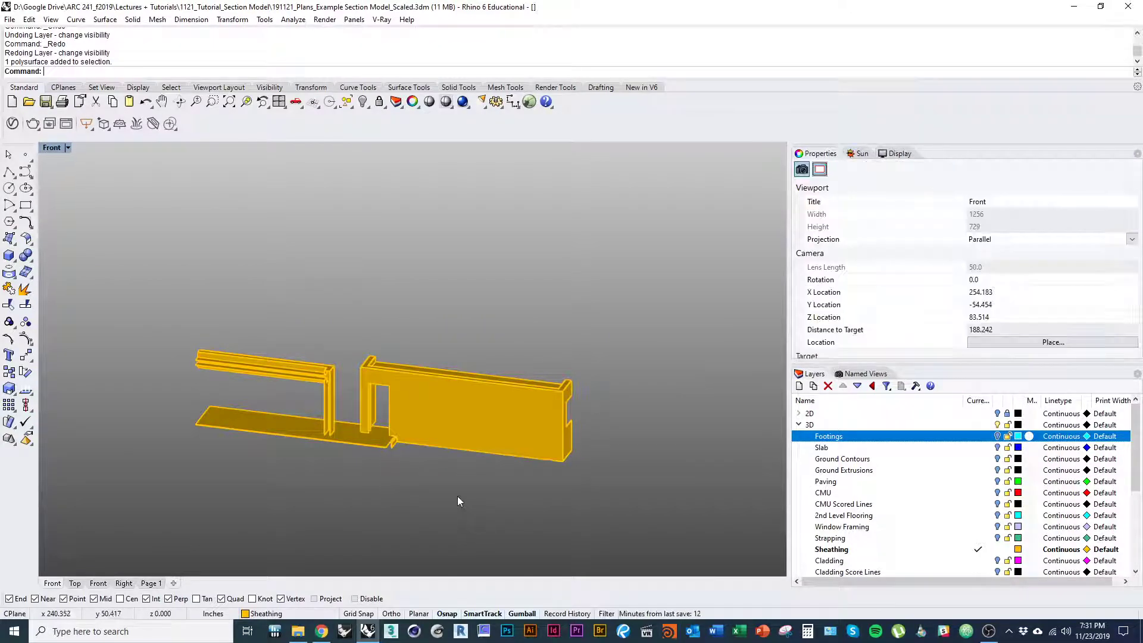
drag(620, 526, 631, 531)
shift+right_drag(640, 533, 555, 483)
scroll(533, 461, up, 3)
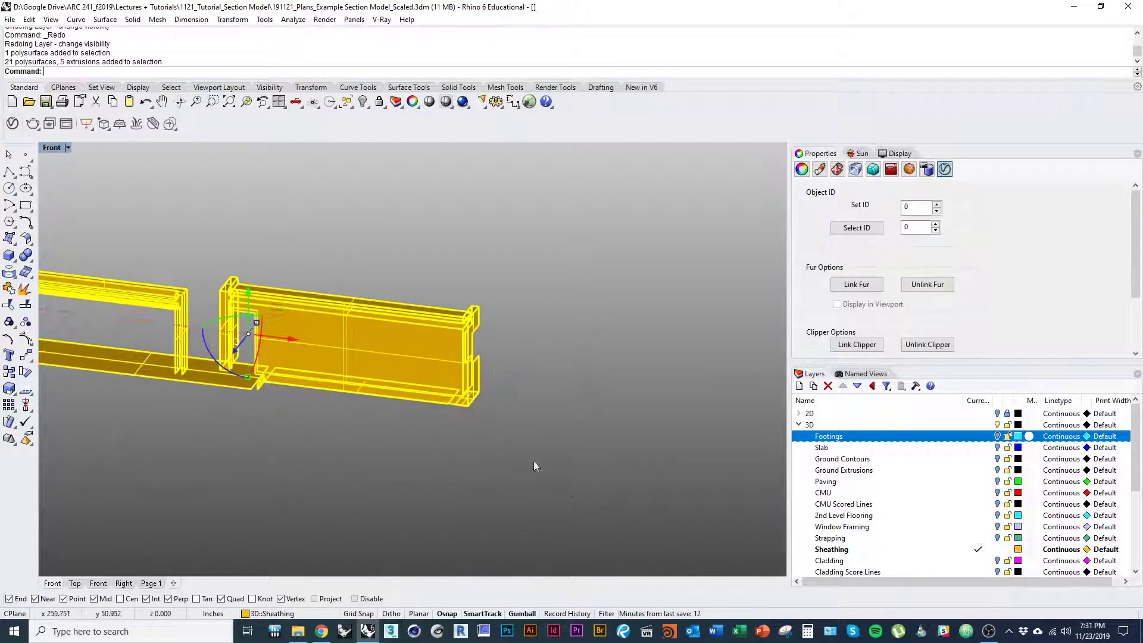
shift+right_drag(461, 417, 539, 523)
scroll(591, 485, up, 1)
scroll(566, 488, down, 2)
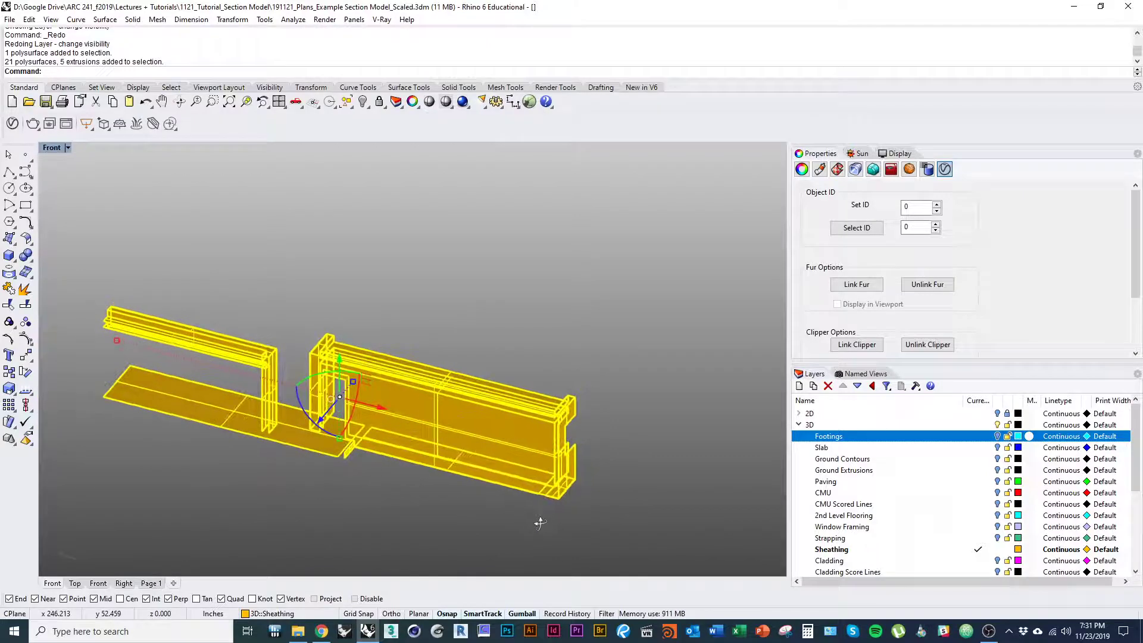
shift+right_drag(462, 510, 434, 485)
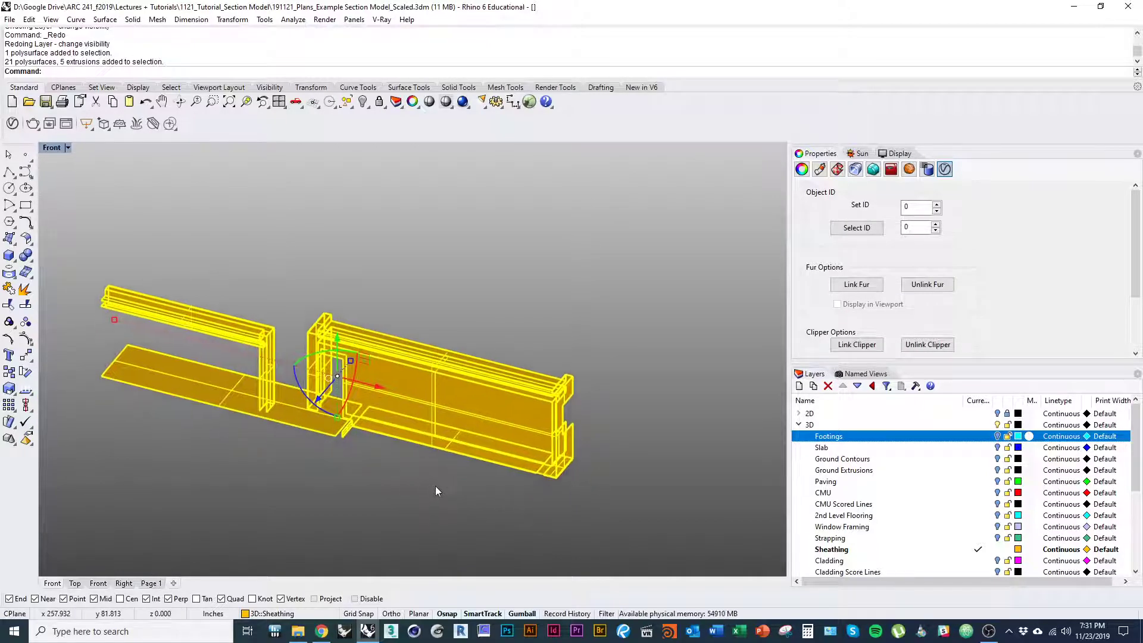
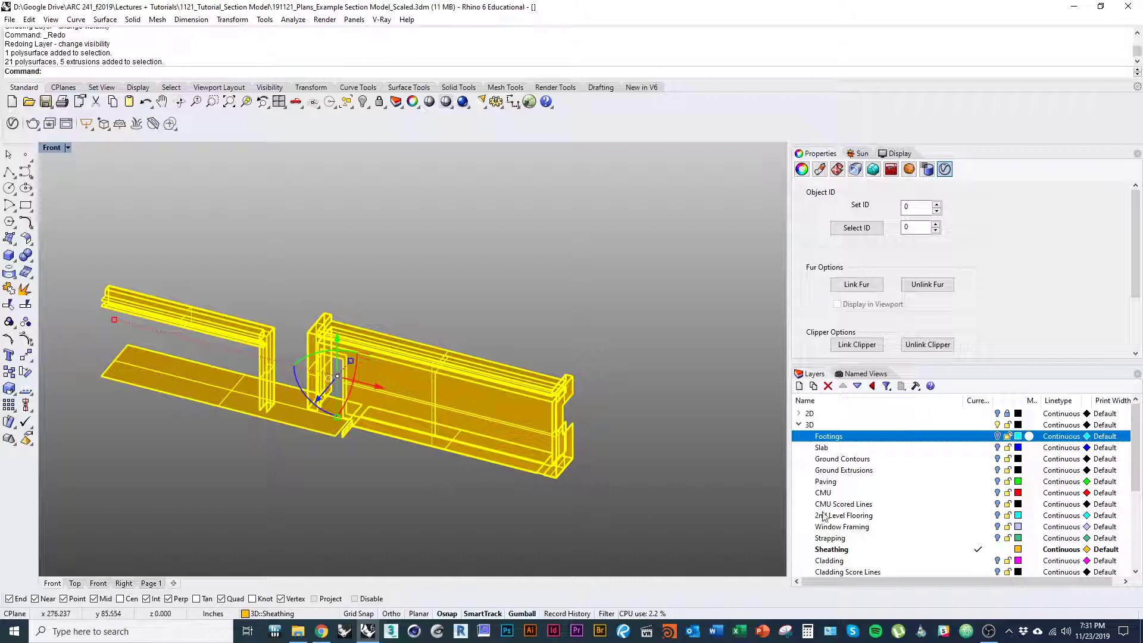
Step: Duplicate the Sheathing layer together with its objects and give the copied layer a darker gold color
right_click(951, 549)
click(948, 474)
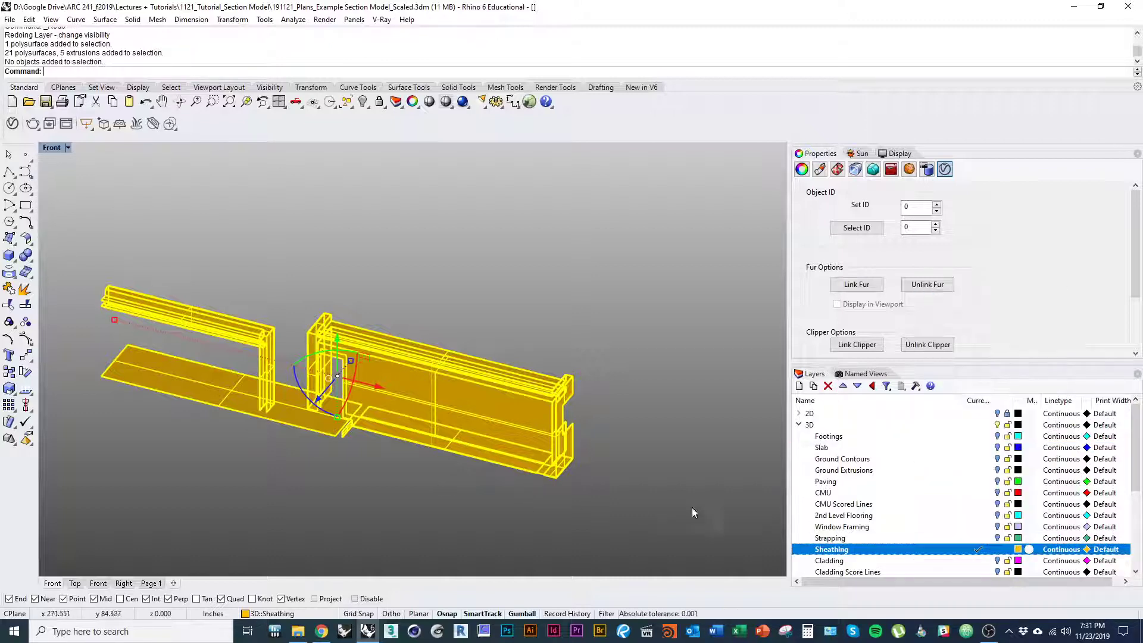
right_click(901, 551)
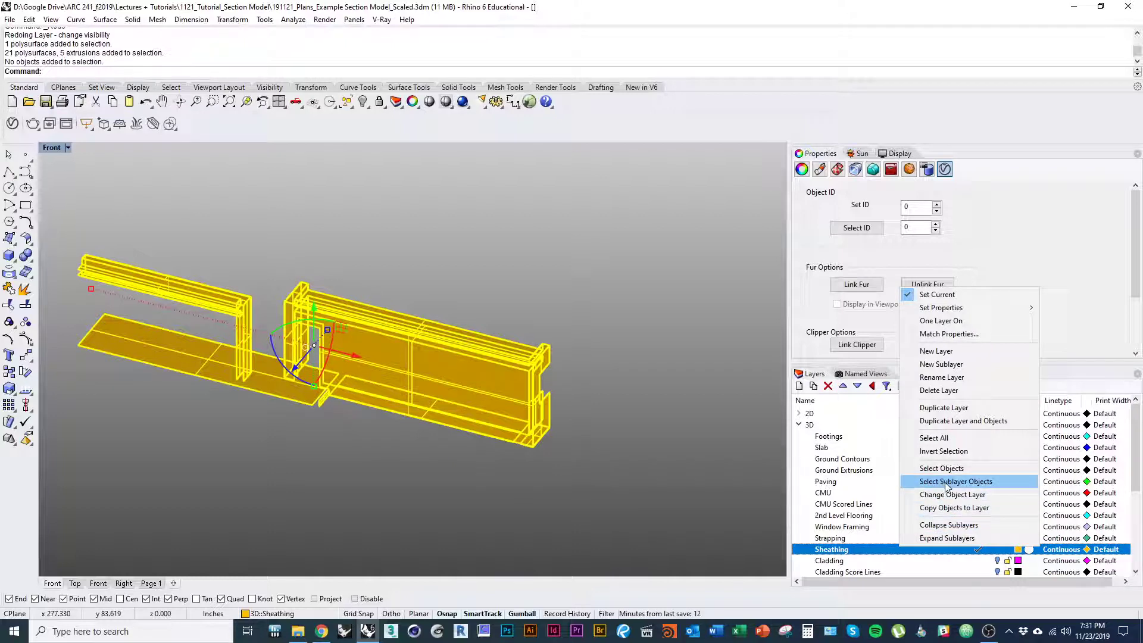
click(954, 421)
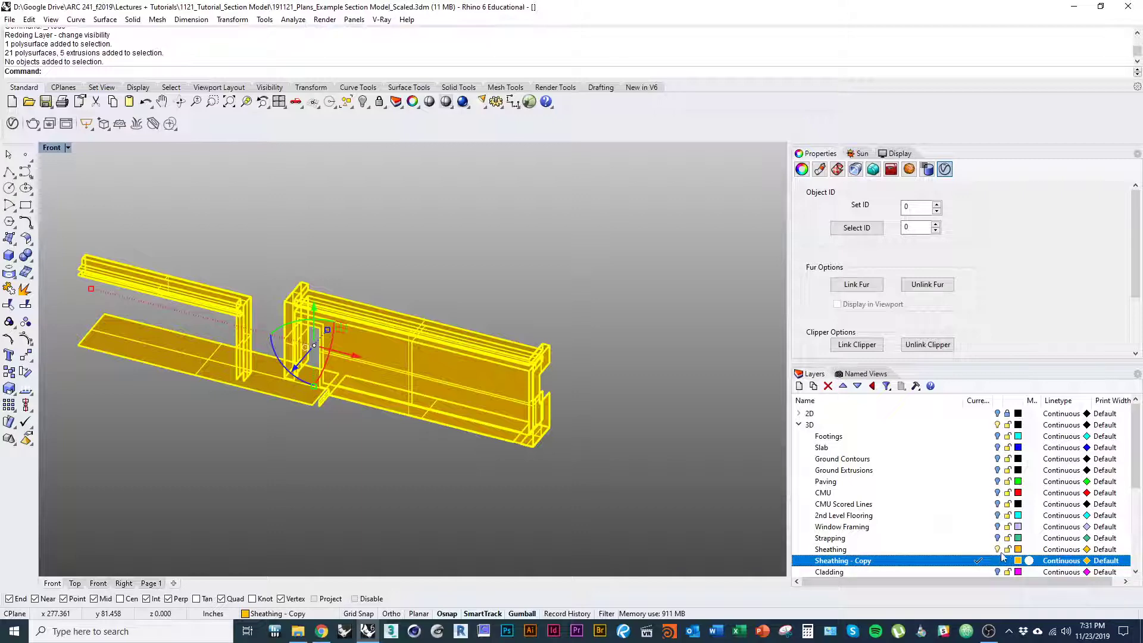
click(1018, 560)
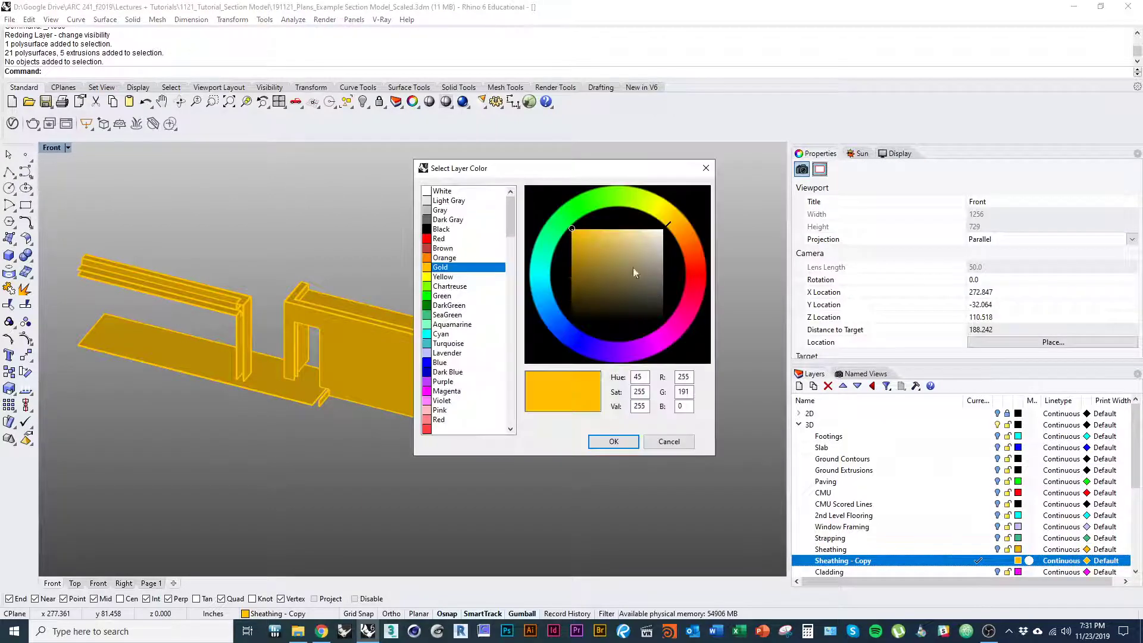
click(626, 441)
scroll(534, 501, down, 2)
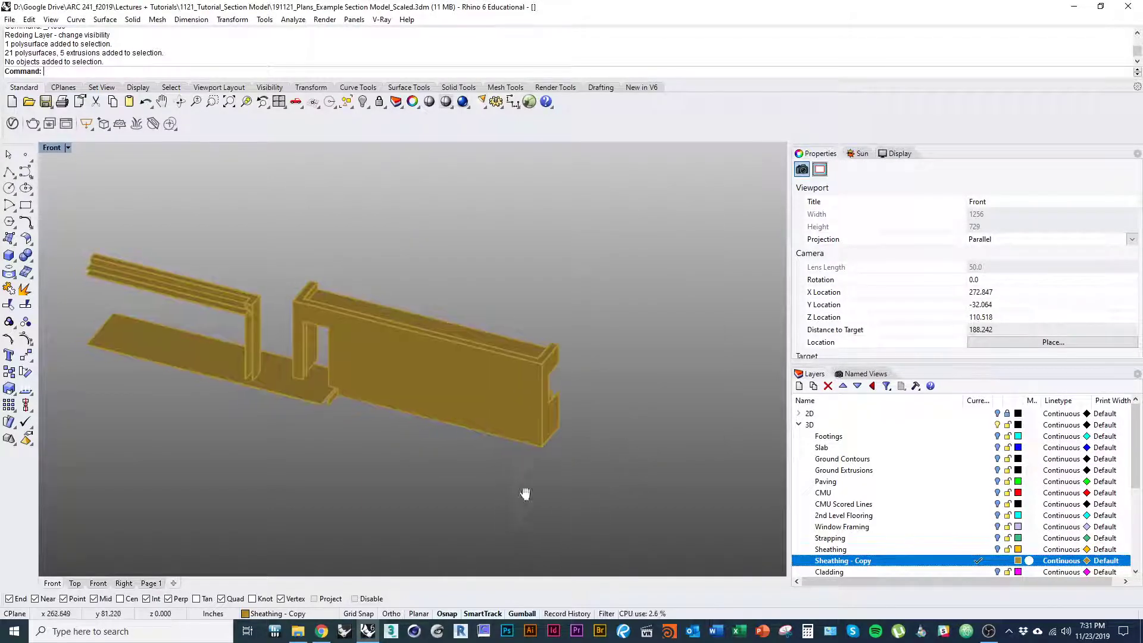
Step: Explode all the visible sheathing solids on the copied layer into separate surfaces
drag(67, 224, 663, 552)
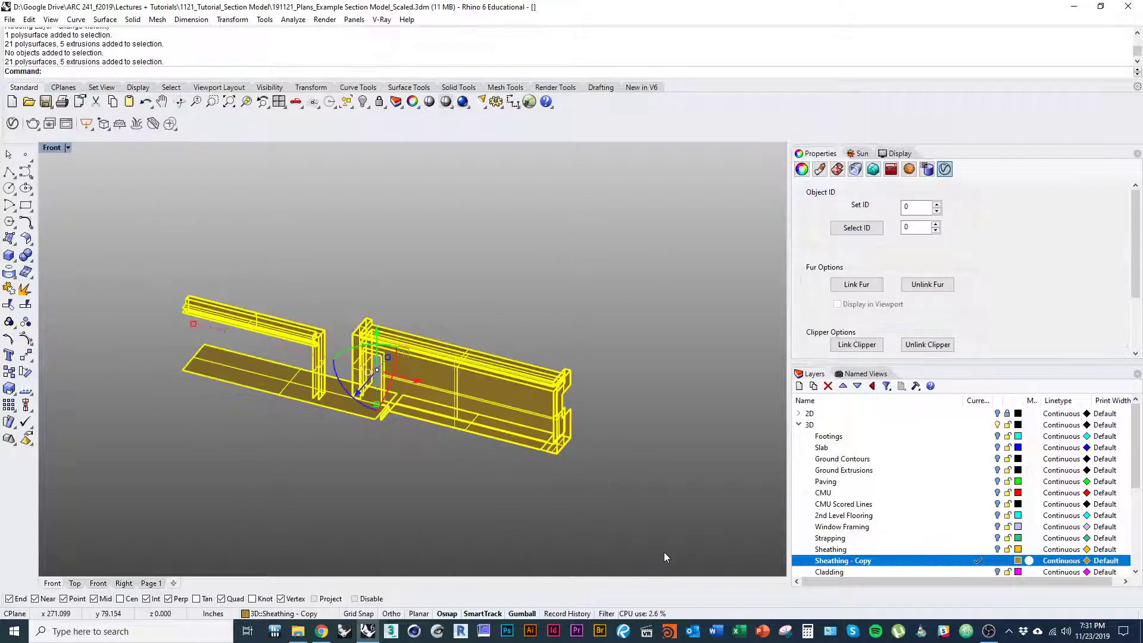
text(Explode)
key(Return)
scroll(582, 473, up, 5)
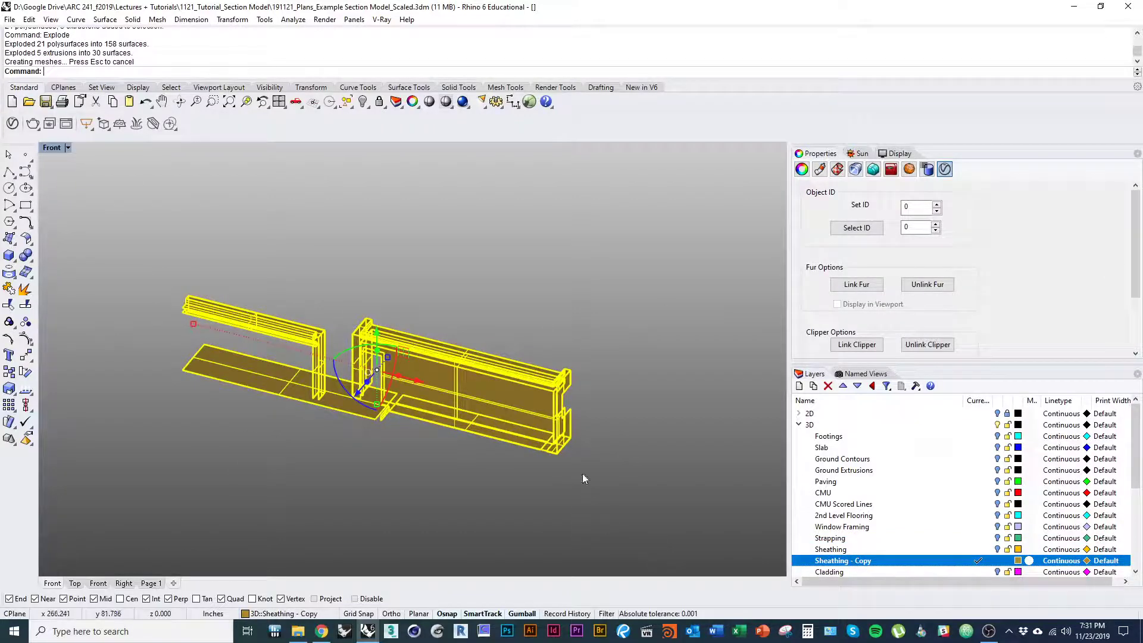
scroll(596, 402, up, 2)
key(Escape)
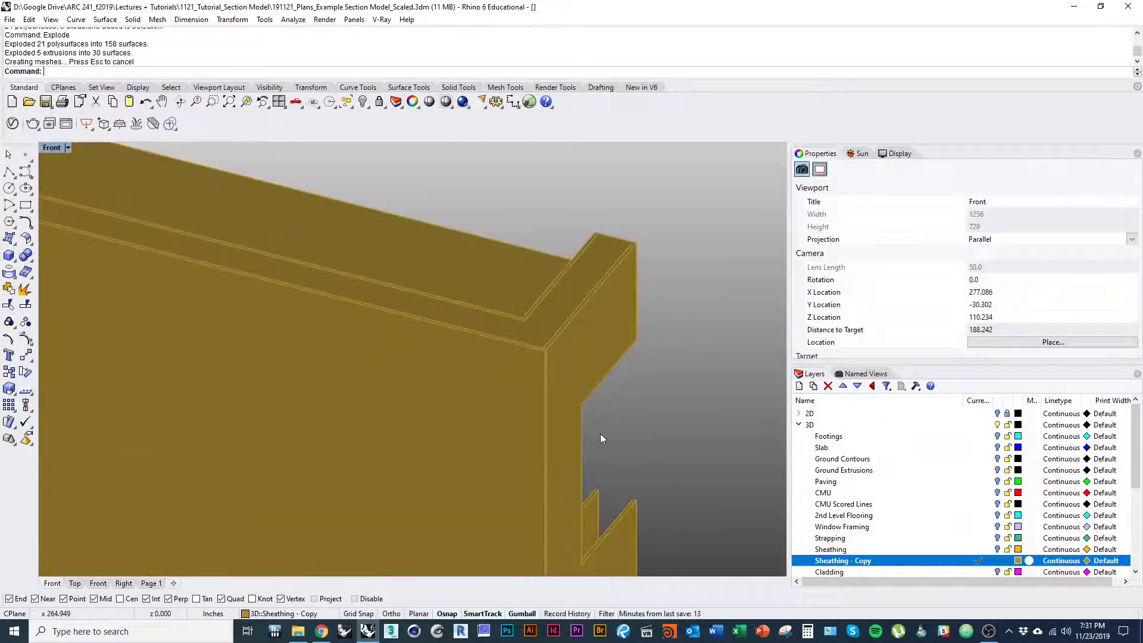
Step: Select all the exploded sheathing surfaces and deselect one broad face each of the floor sheet and the long door panel
scroll(523, 428, up, 3)
scroll(539, 378, down, 8)
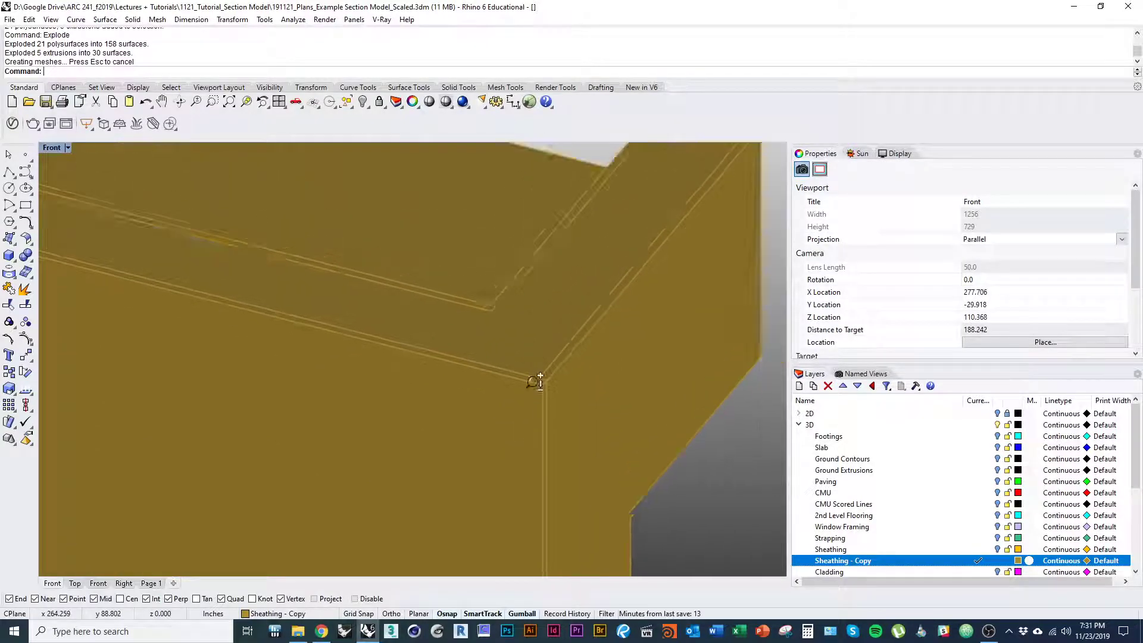
drag(588, 483, 285, 331)
scroll(396, 433, up, 8)
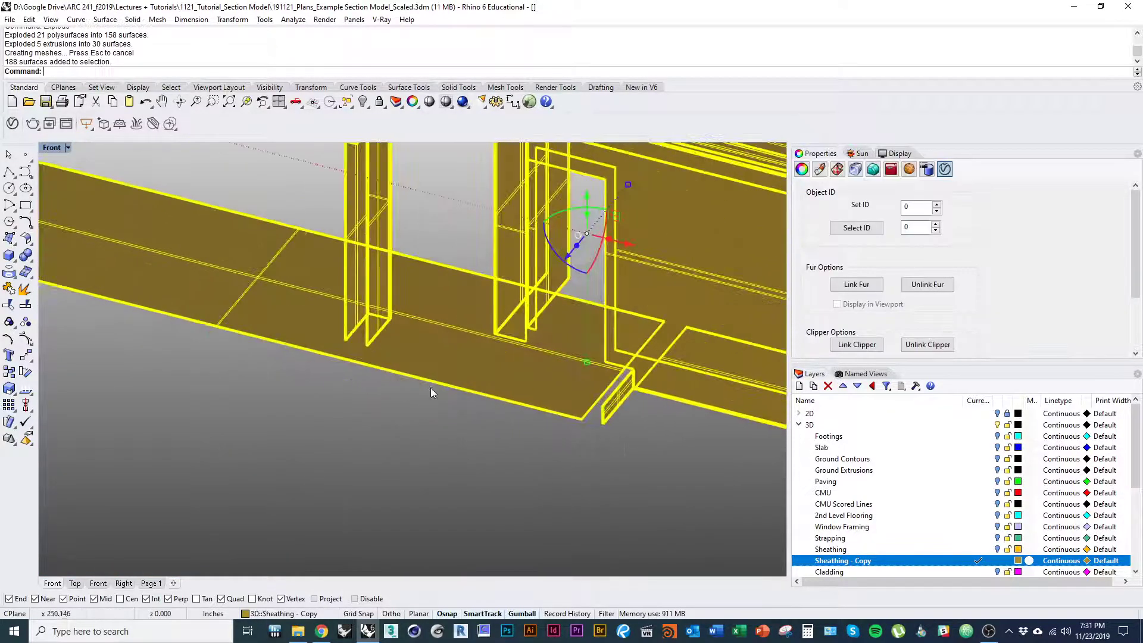
shift+right_drag(619, 387, 203, 450)
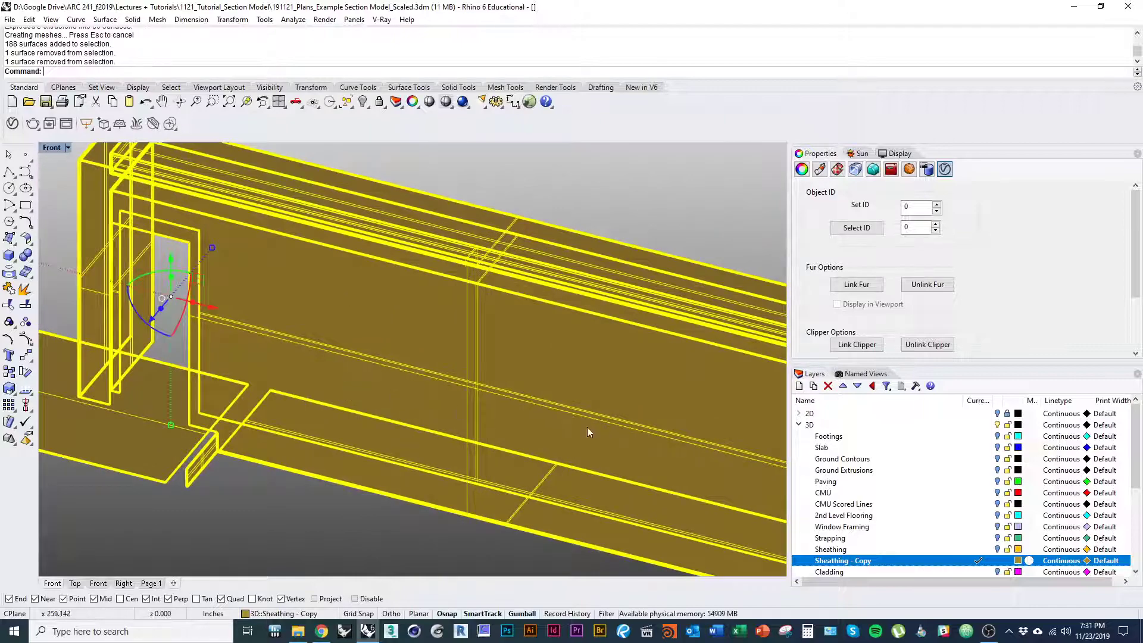
scroll(587, 428, down, 5)
mouse_move(587, 427)
shift+right_down()
mouse_move(528, 361)
mouse_move(575, 425)
mouse_move(602, 418)
shift+right_up()
scroll(577, 423, up, 5)
ctrl+click(578, 423)
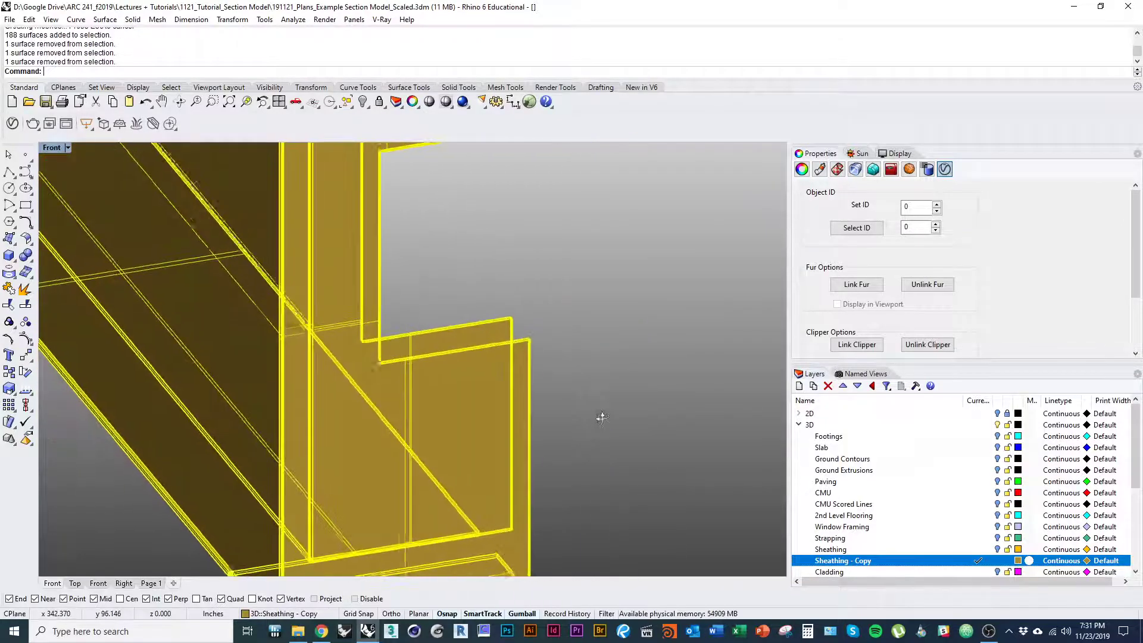
Step: Deselect one broad face of the notched end return and the adjoining end pieces of the long wall
scroll(431, 319, up, 5)
ctrl+click(430, 316)
scroll(430, 316, down, 10)
shift+right_drag(430, 316, 444, 421)
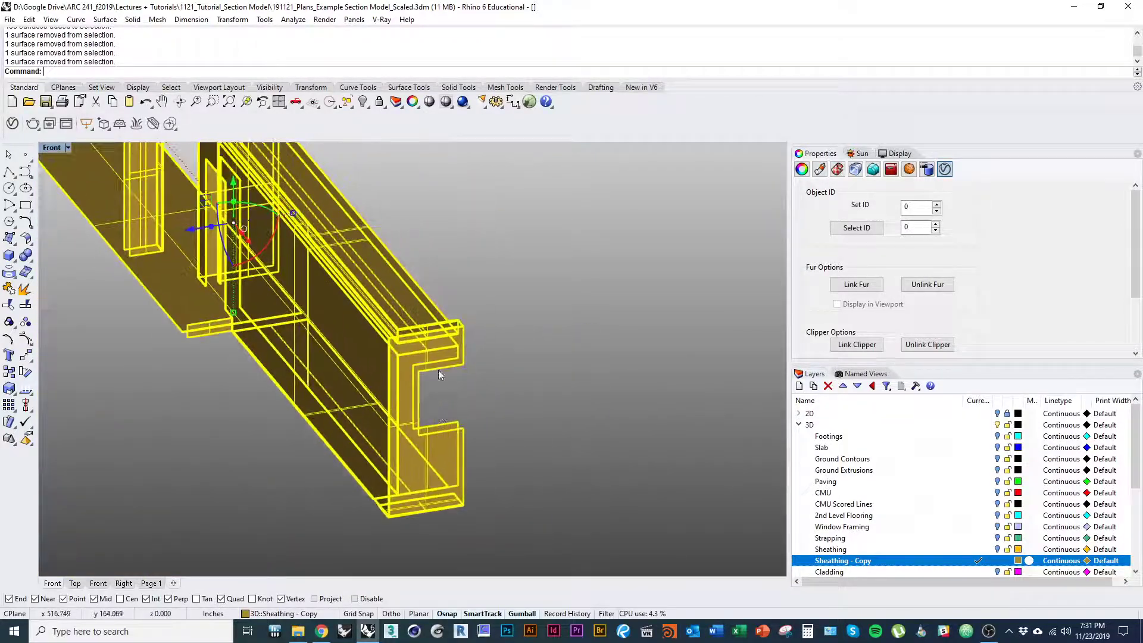
scroll(438, 366, up, 6)
right_drag(440, 354, 492, 394)
shift+right_drag(575, 435, 632, 397)
scroll(586, 340, up, 5)
scroll(641, 471, down, 6)
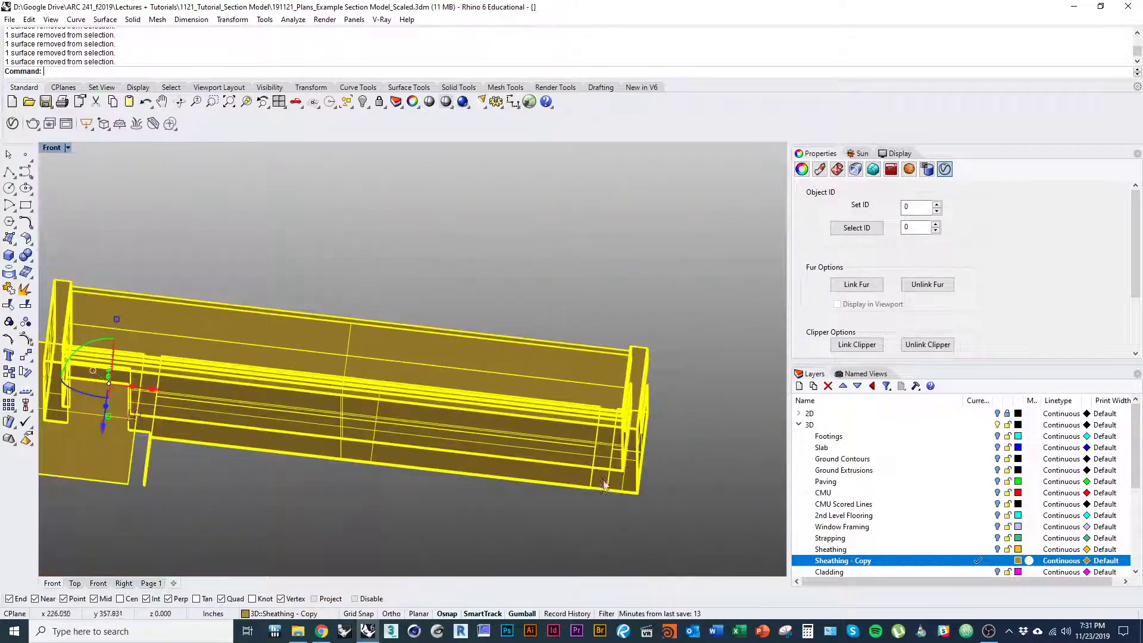
Step: Deselect one broad face of each sheathing sheet along the base of the wall, up to the door opening
right_drag(641, 470, 588, 374)
scroll(606, 427, up, 6)
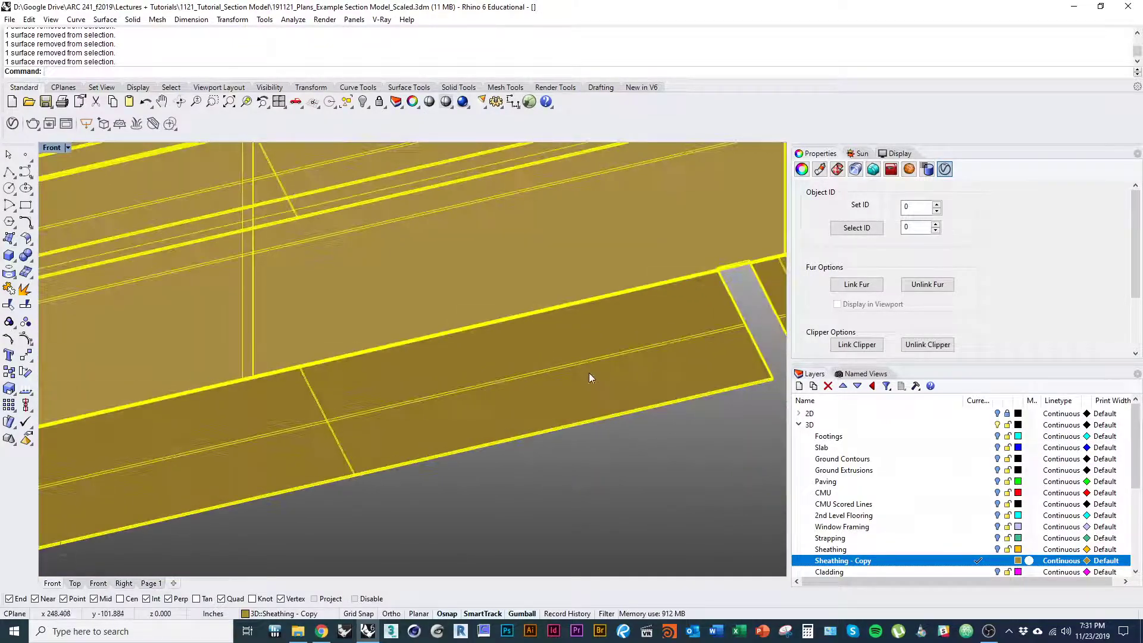
shift+right_drag(659, 372, 494, 409)
scroll(613, 364, up, 6)
scroll(644, 345, down, 4)
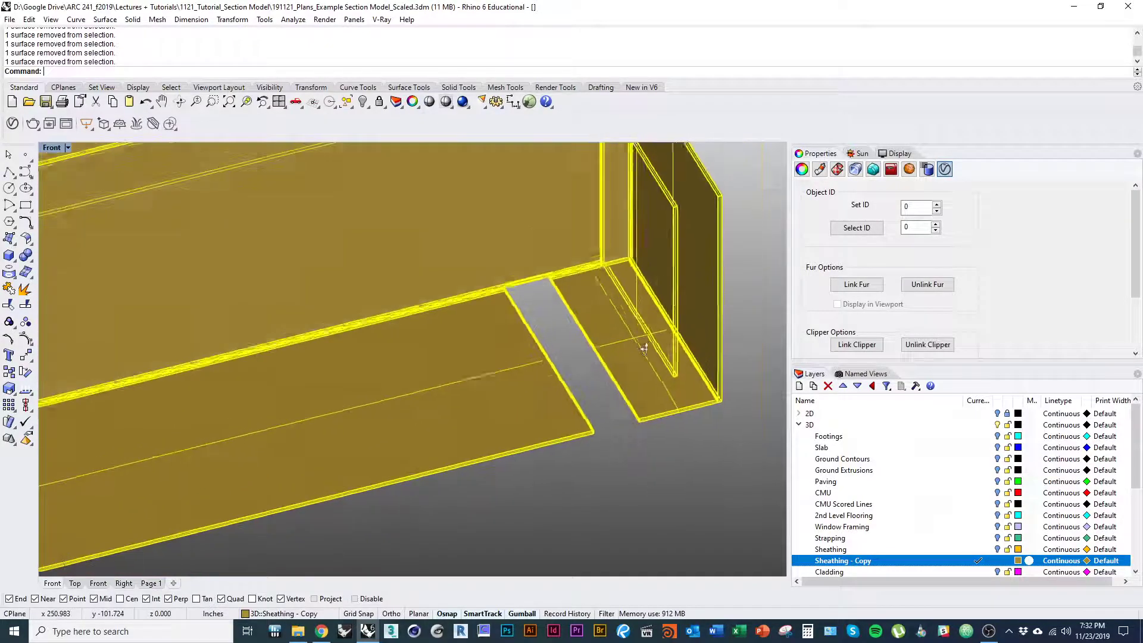
right_drag(644, 345, 655, 414)
scroll(655, 414, down, 2)
shift+right_drag(374, 467, 515, 430)
scroll(388, 402, up, 8)
shift+right_drag(221, 422, 475, 387)
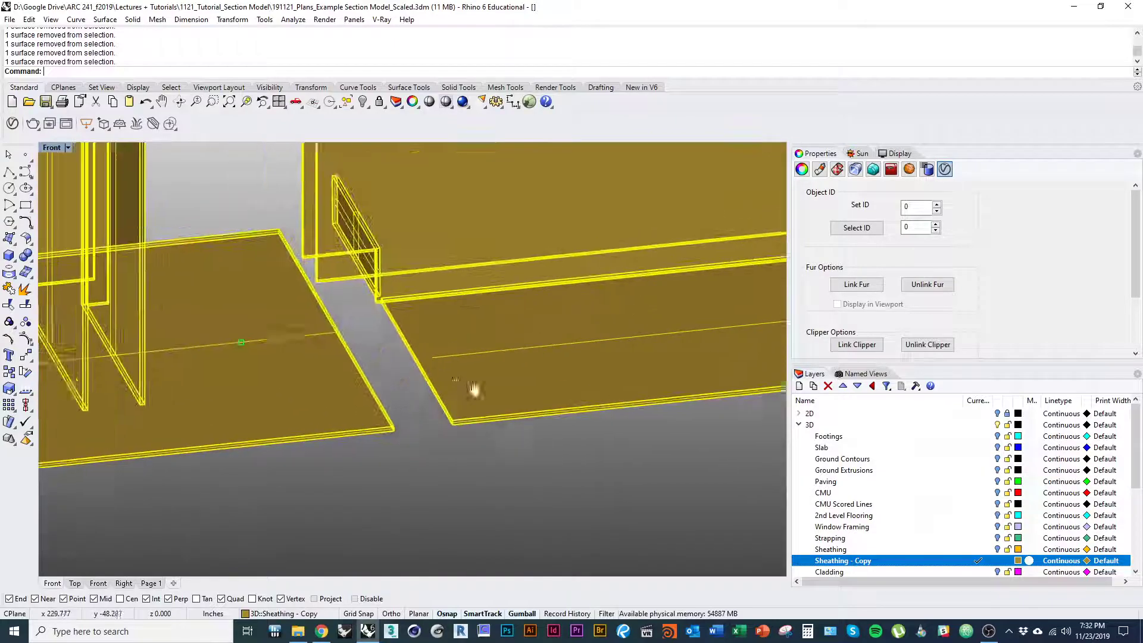
shift+right_drag(158, 383, 427, 531)
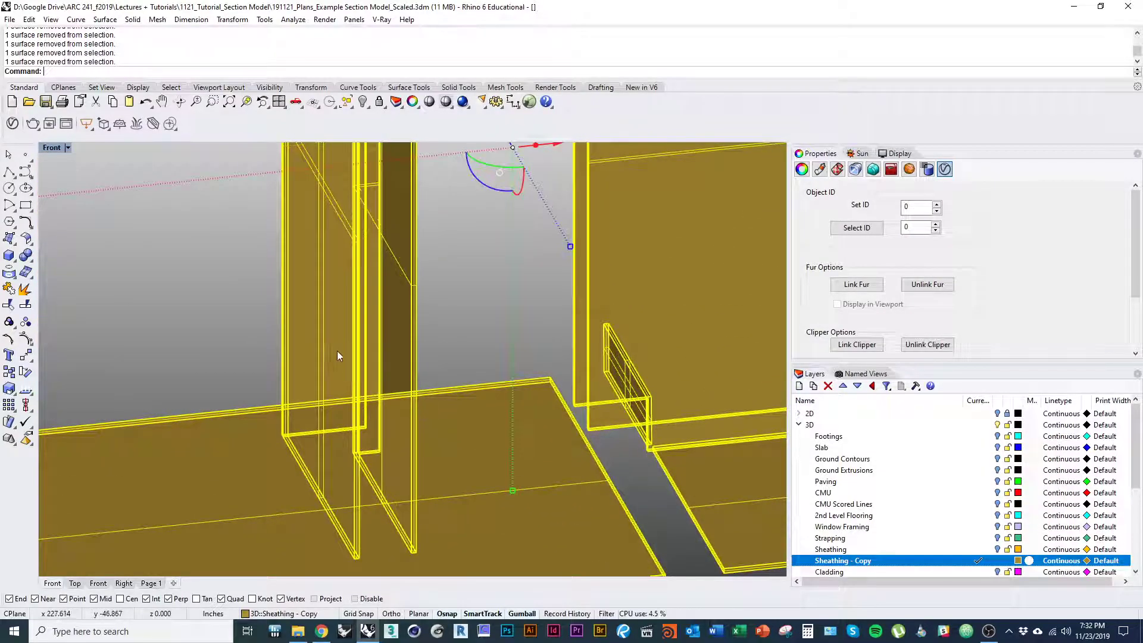
Step: Deselect one broad face of each upright return panel beside the door opening
scroll(337, 351, down, 10)
shift+right_drag(329, 266, 337, 317)
scroll(336, 317, up, 6)
right_drag(401, 236, 322, 396)
scroll(486, 283, down, 7)
shift+right_drag(485, 282, 536, 335)
scroll(447, 342, up, 10)
scroll(457, 405, down, 10)
scroll(403, 298, up, 5)
right_drag(403, 298, 415, 285)
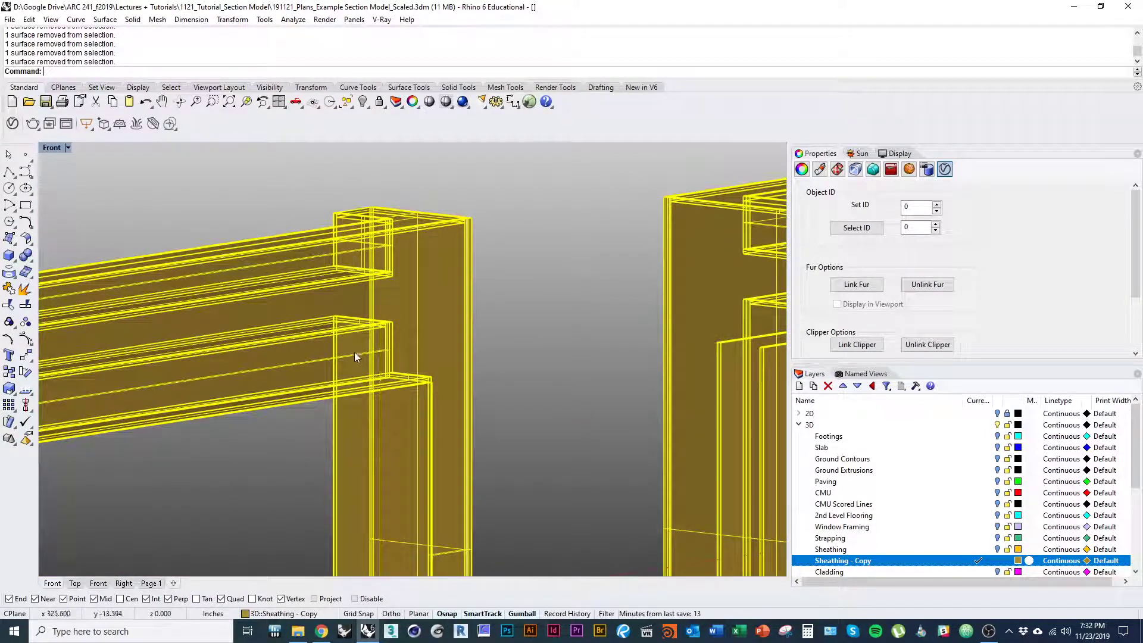
Step: Deselect one broad face of each parapet and header strip above the short wall's opening
shift+right_drag(362, 241, 362, 289)
scroll(359, 289, up, 1)
scroll(356, 290, up, 2)
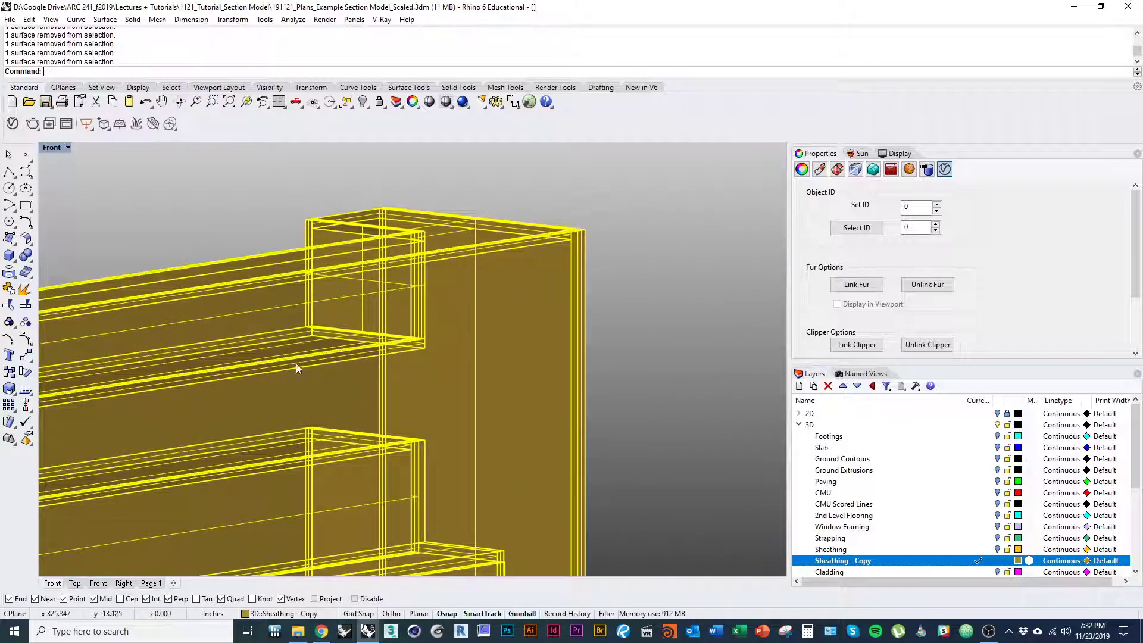
scroll(300, 347, down, 6)
right_drag(341, 337, 396, 394)
scroll(400, 445, down, 5)
scroll(393, 333, up, 3)
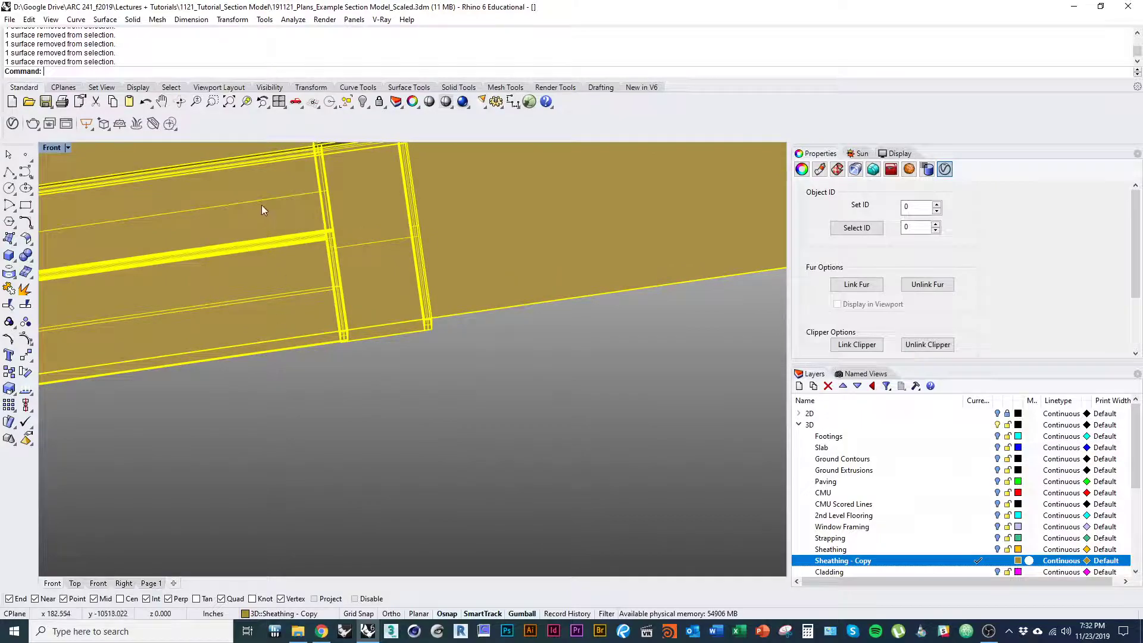
Step: Check the corner return and stepped header pieces from several angles for broad faces that still need deselecting
scroll(366, 341, down, 5)
right_drag(366, 341, 357, 239)
scroll(384, 332, up, 3)
right_drag(384, 331, 413, 318)
scroll(412, 318, down, 5)
scroll(348, 411, up, 5)
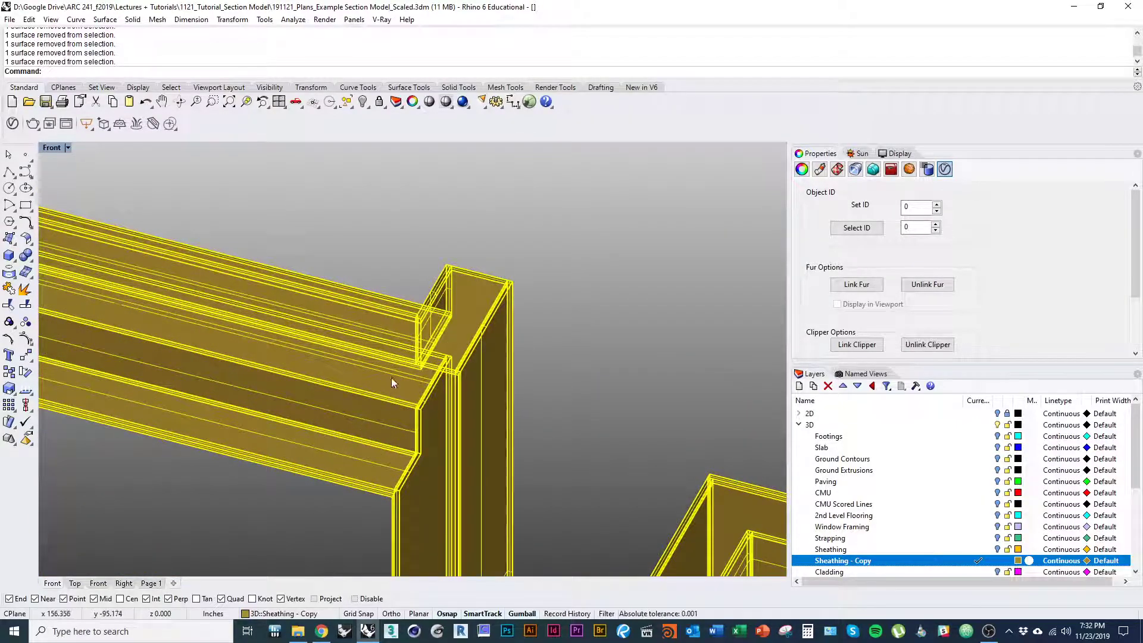
scroll(459, 350, down, 2)
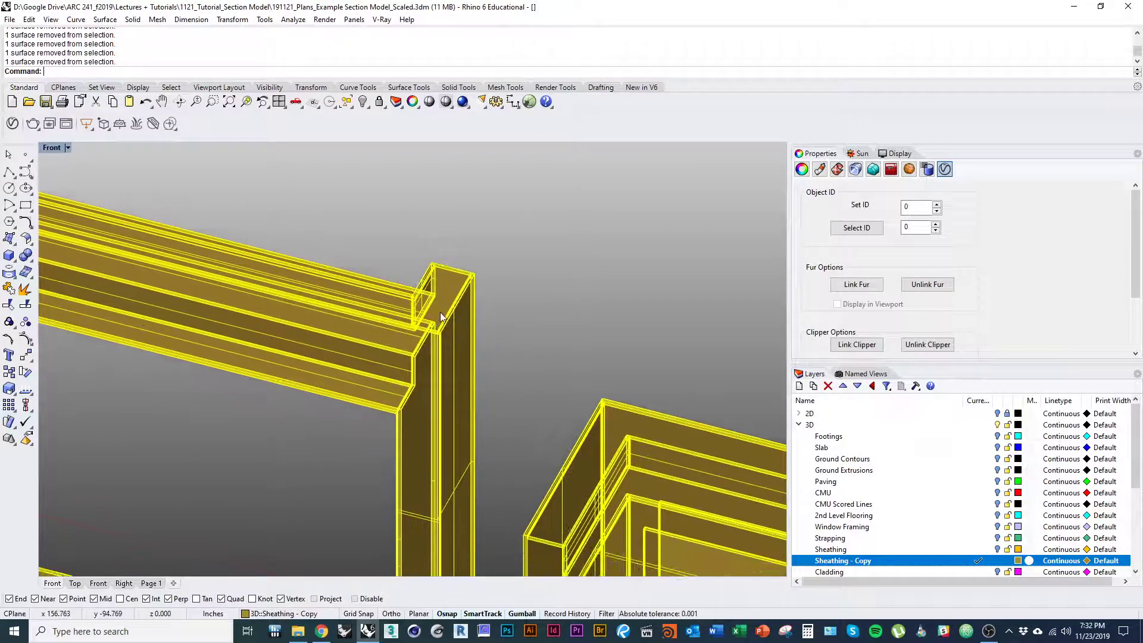
scroll(441, 317, down, 3)
right_drag(455, 447, 303, 429)
scroll(330, 418, down, 3)
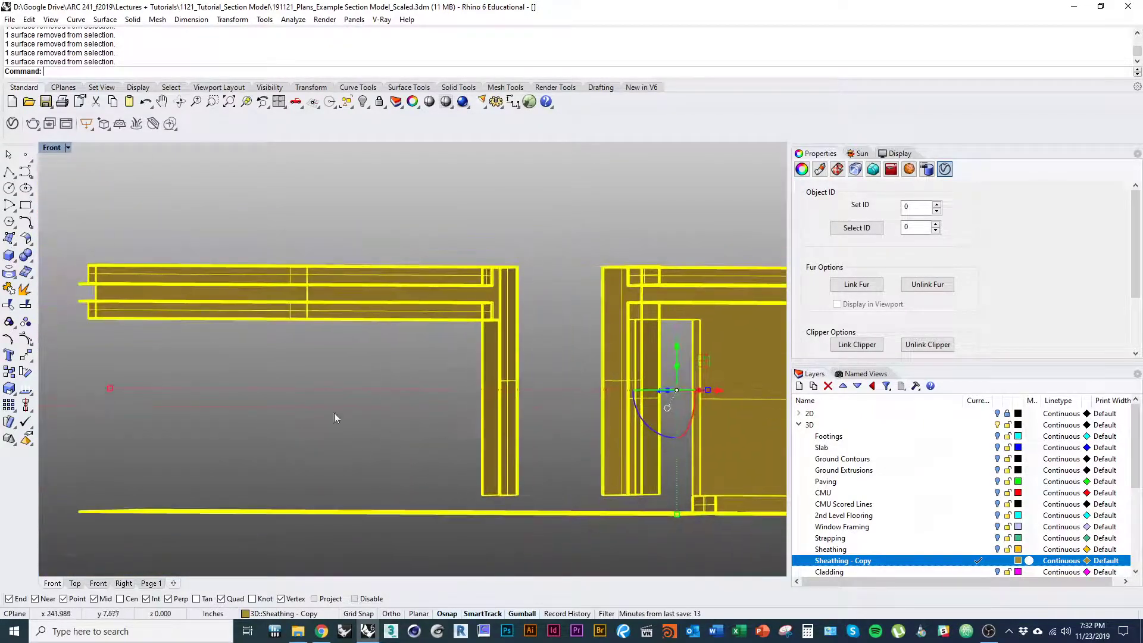
Step: Try deleting the selected surfaces to check which single faces are kept, and undo the deletion
scroll(334, 414, up, 2)
right_drag(321, 375, 588, 392)
text(d)
key(space)
scroll(335, 373, down, 4)
key(ctrl+z)
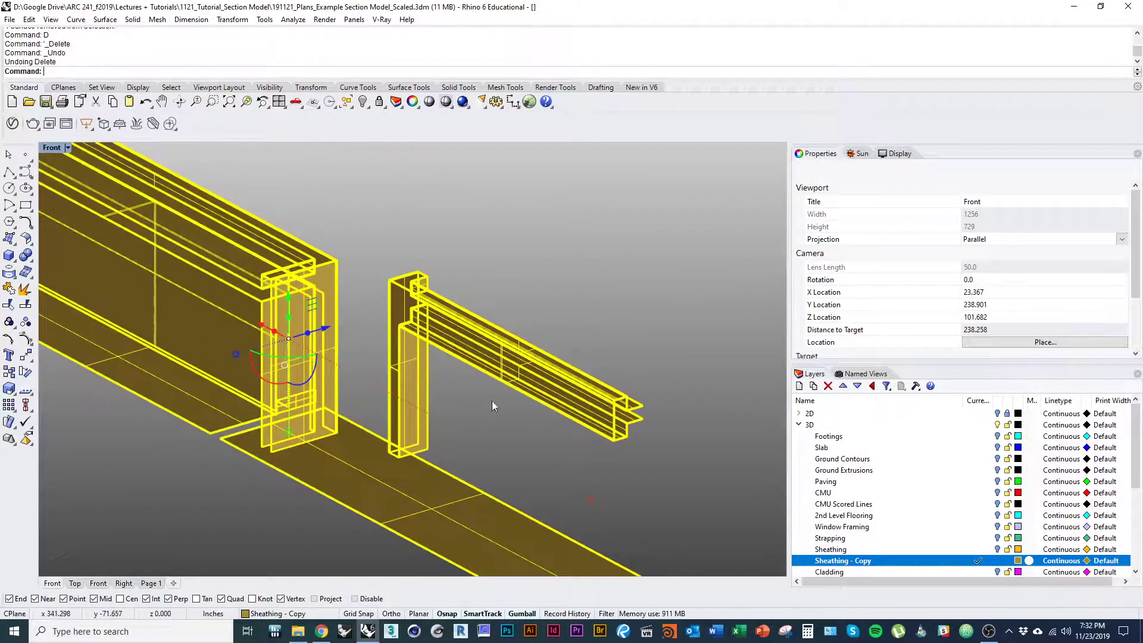
Step: Deselect a missed face near the door-side end return, test the deletion again and undo it
scroll(417, 334, up, 5)
scroll(434, 290, down, 5)
right_drag(434, 292, 477, 357)
text(d)
key(space)
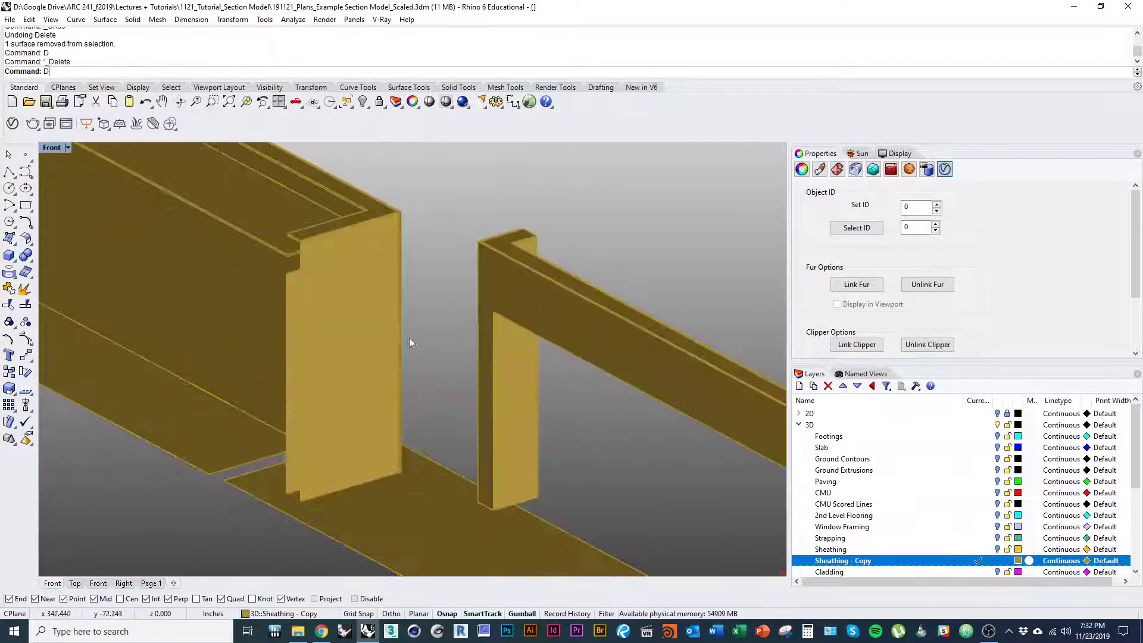
scroll(410, 340, down, 3)
right_drag(410, 341, 302, 337)
key(ctrl+z)
Step: Deselect two more missed faces around the wall ends and parapet, and delete the surfaces still selected
scroll(447, 316, up, 6)
ctrl+click(450, 312)
scroll(476, 322, down, 5)
scroll(298, 338, down, 3)
shift+right_drag(179, 331, 467, 390)
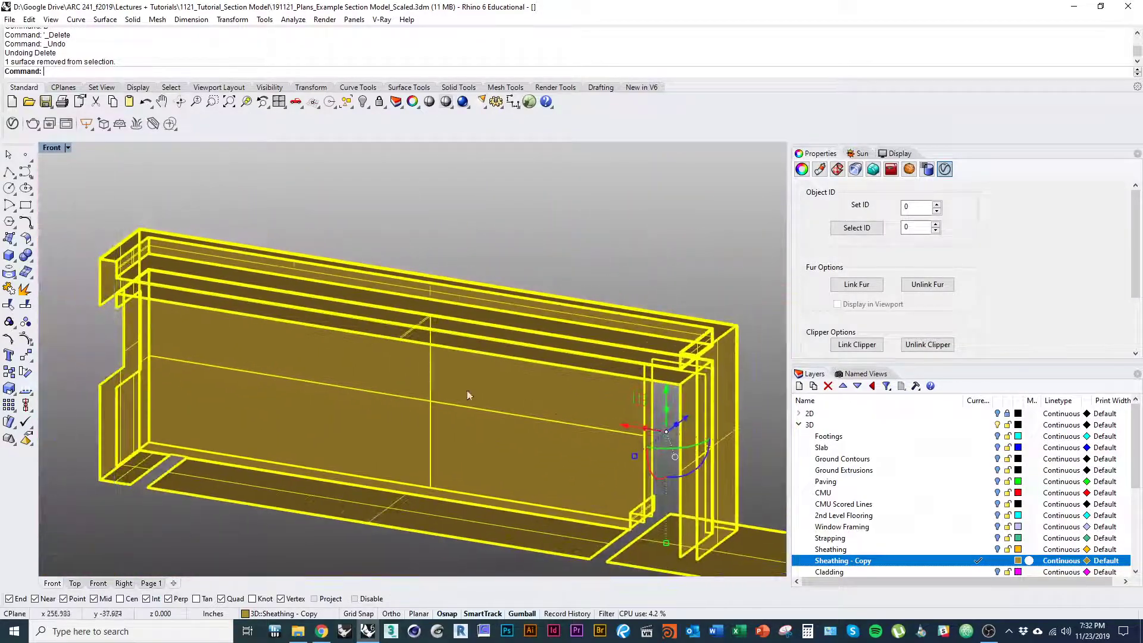
scroll(129, 234, up, 9)
ctrl+click(129, 234)
scroll(130, 240, down, 6)
text(d)
key(space)
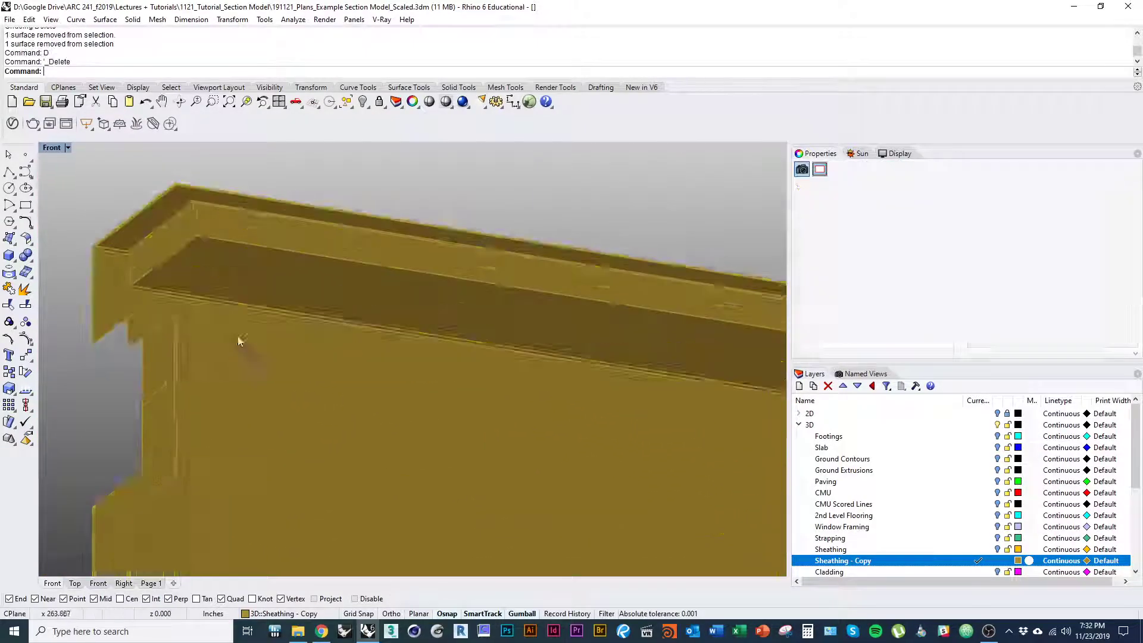
Step: Delete the leftover surplus faces along the top of the long wall's parapet
scroll(239, 341, down, 4)
right_drag(240, 342, 146, 334)
scroll(217, 337, down, 2)
scroll(136, 307, up, 6)
click(136, 303)
shift+right_drag(161, 285, 500, 251)
scroll(209, 304, up, 8)
shift+click(224, 302)
text(d)
key(space)
click(326, 419)
text(d)
key(space)
Step: Check the surface directions of all the remaining sheathing faces with Dir, and of the long wall face on its own
scroll(244, 405, down, 4)
scroll(280, 357, down, 8)
right_drag(320, 369, 525, 431)
right_drag(470, 478, 452, 486)
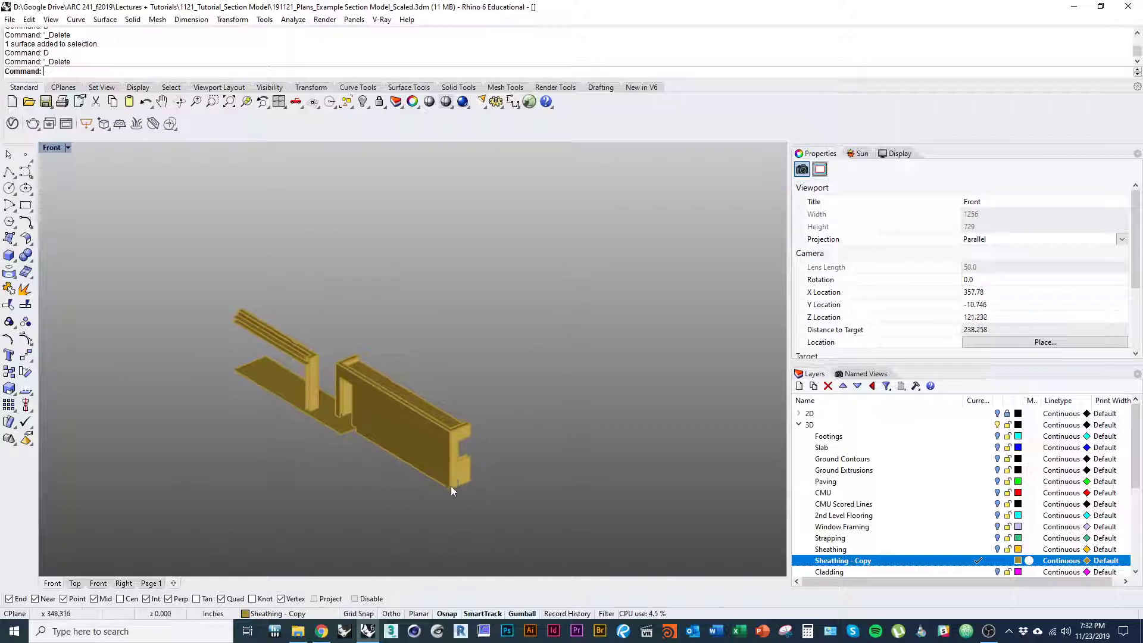
drag(218, 289, 160, 256)
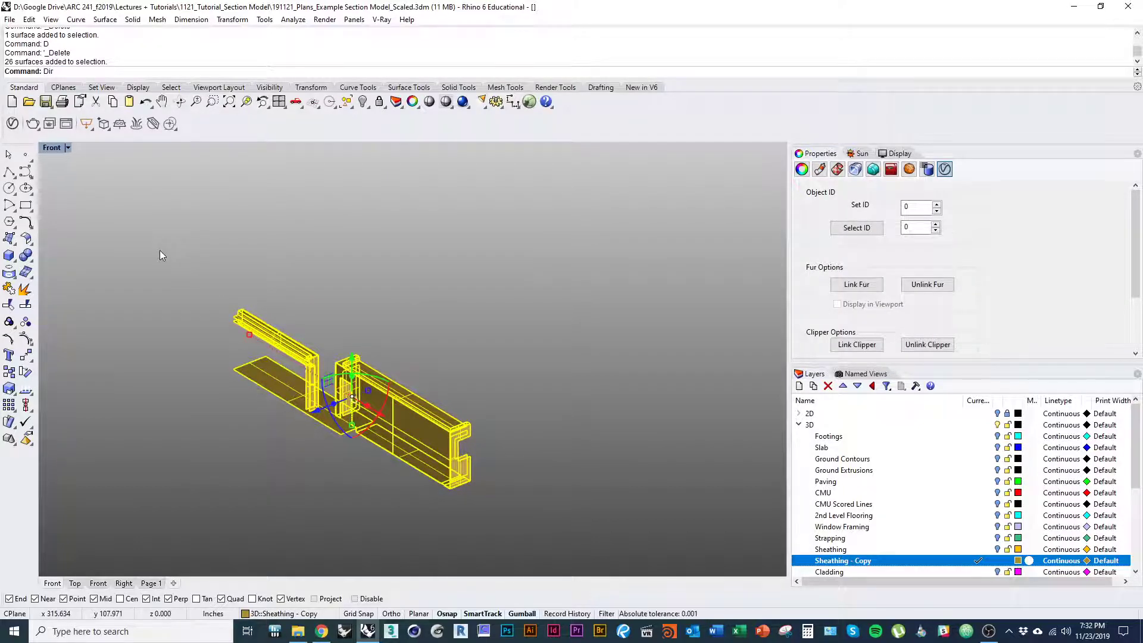
key(Return)
scroll(431, 421, up, 5)
scroll(380, 458, up, 5)
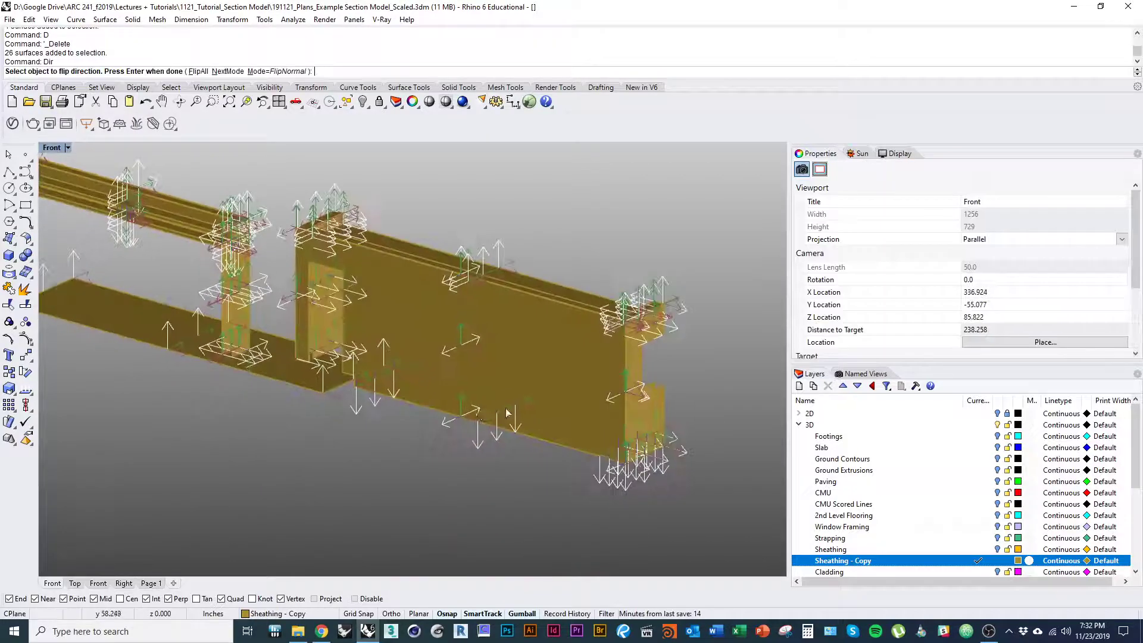
click(380, 458)
key(Return)
scroll(417, 449, down, 6)
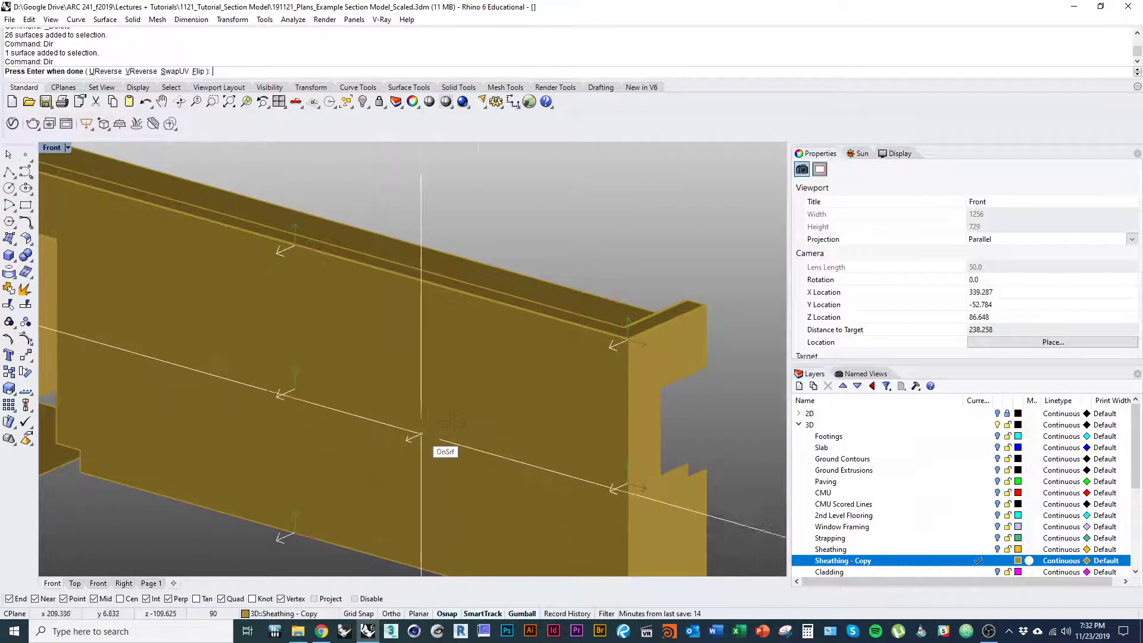
Step: Check the surface direction of the notched end return with Dir
scroll(543, 507, up, 5)
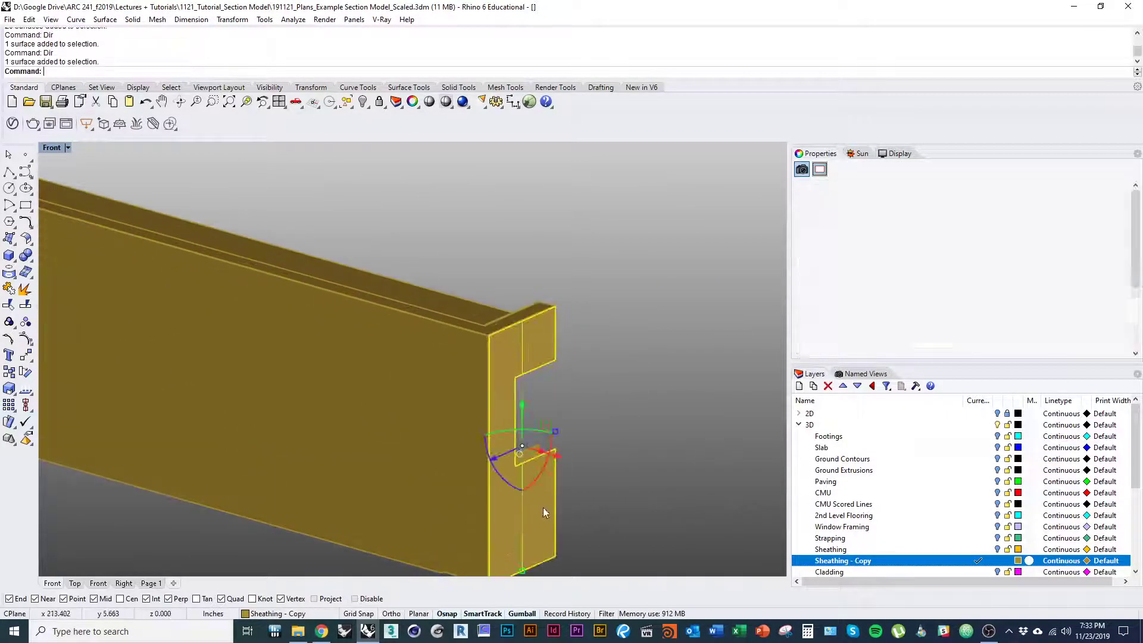
click(543, 507)
key(Return)
right_drag(645, 459, 424, 458)
right_click(518, 502)
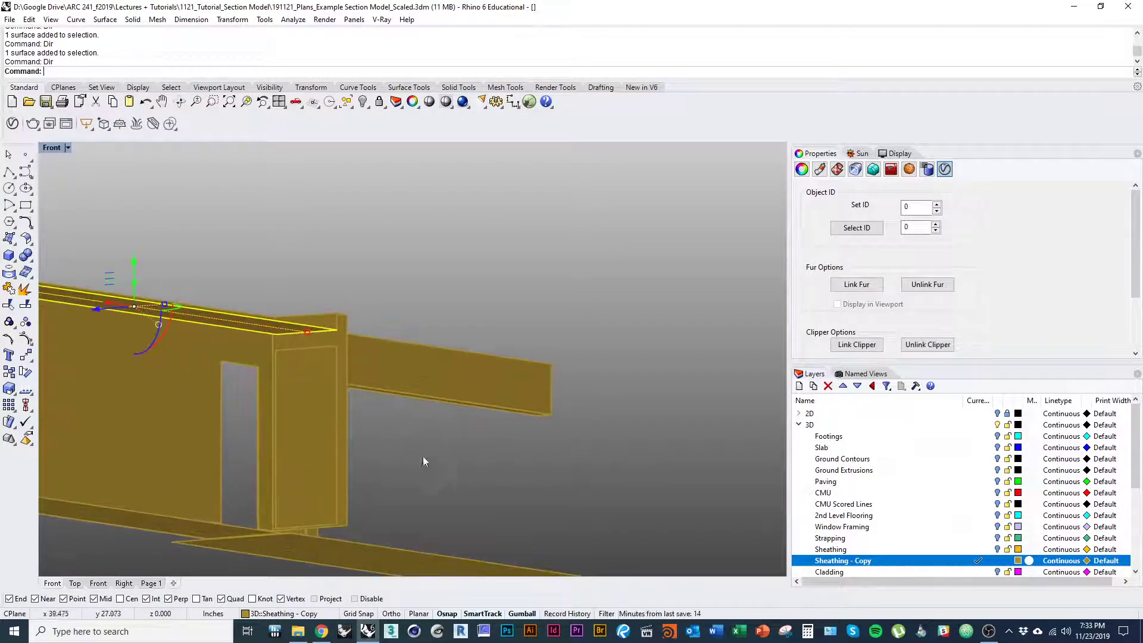
Step: Undo the recent surface deletions so all the exploded sheathing faces are restored
key(ctrl+z)
key(ctrl+z)
key(ctrl+z)
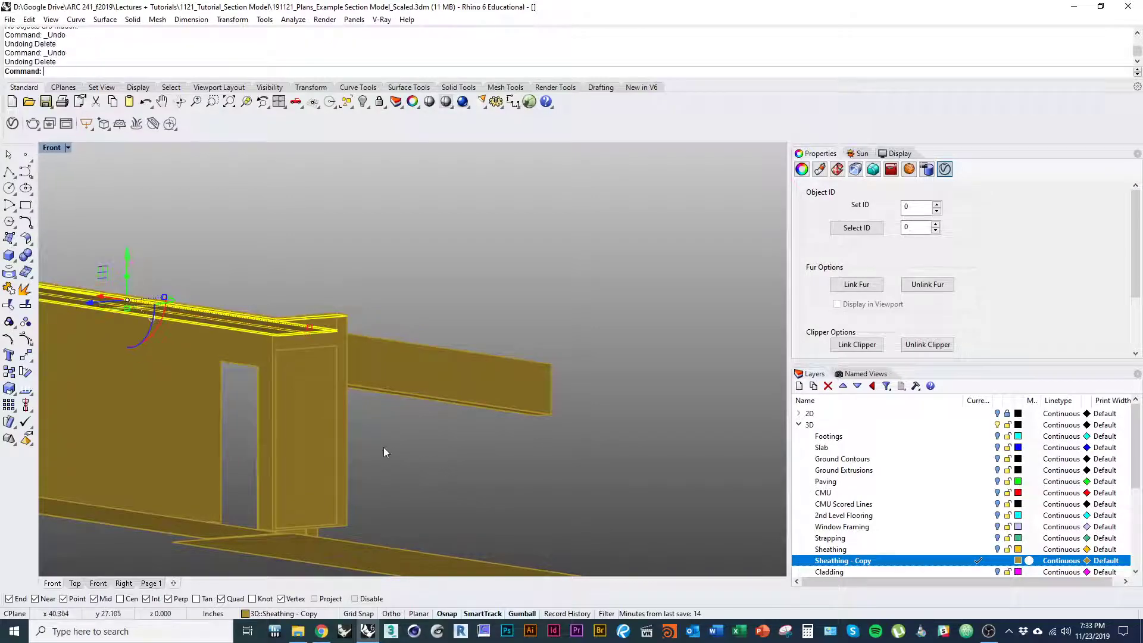
Step: Deselect a missed face at the parapet top, test deleting the other selected surfaces and undo the deletion
scroll(250, 304, up, 2)
ctrl+click(230, 330)
right_drag(232, 331, 616, 147)
text(d)
key(Return)
scroll(391, 402, down, 5)
key(ctrl+z)
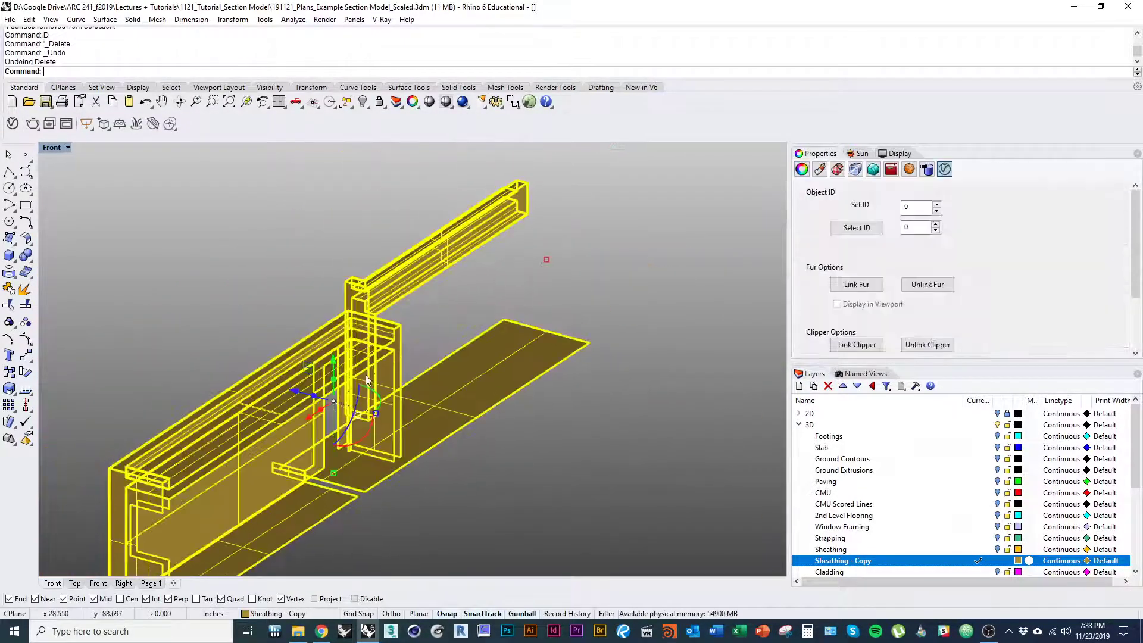
Step: Deselect another missed face near the door-side corner, repeat the test deletion and undo it
scroll(350, 321, up, 9)
ctrl+click(324, 321)
scroll(319, 324, down, 1)
scroll(319, 322, down, 8)
text(d)
key(Return)
scroll(373, 354, down, 5)
right_drag(372, 354, 375, 477)
scroll(381, 426, up, 6)
key(ctrl+z)
Step: Deselect one face of the small base strip beside the door opening and delete the remaining selected surfaces
scroll(381, 426, up, 8)
ctrl+click(400, 429)
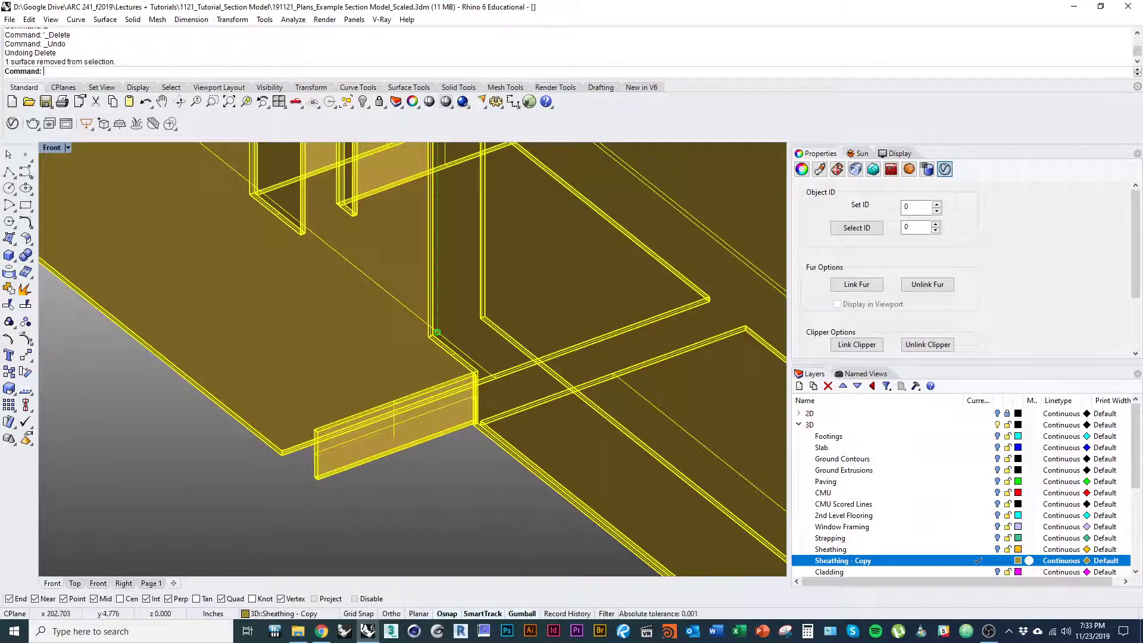
scroll(398, 457, down, 9)
text(d)
key(Return)
scroll(385, 437, down, 10)
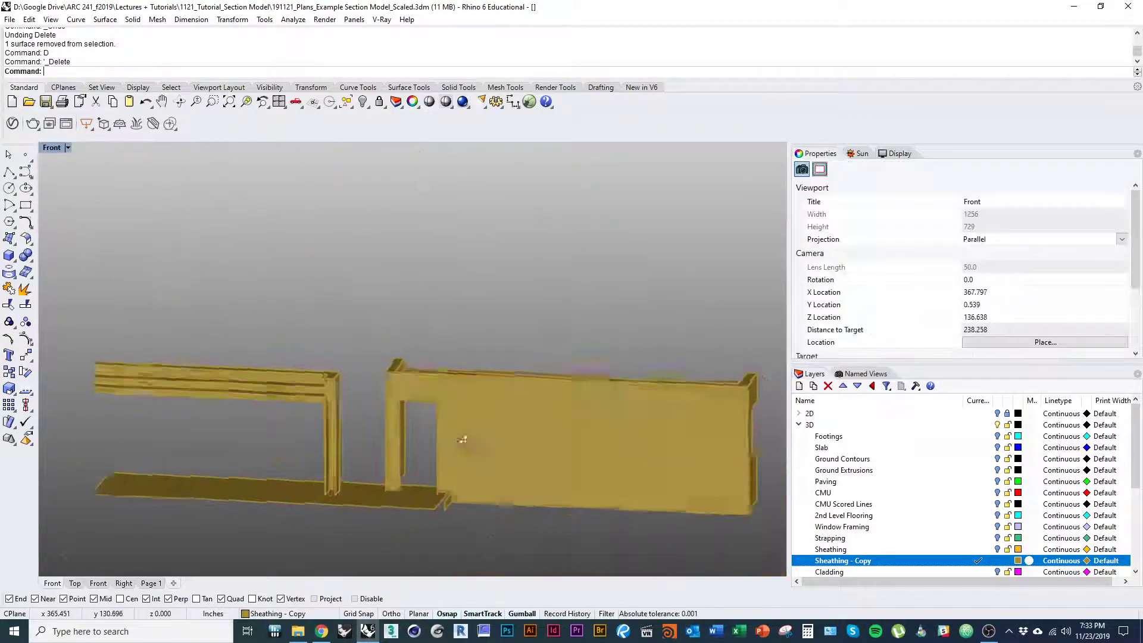
Step: Show the original Sheathing layer and compare its solids with the kept faces around the door opening
click(1010, 550)
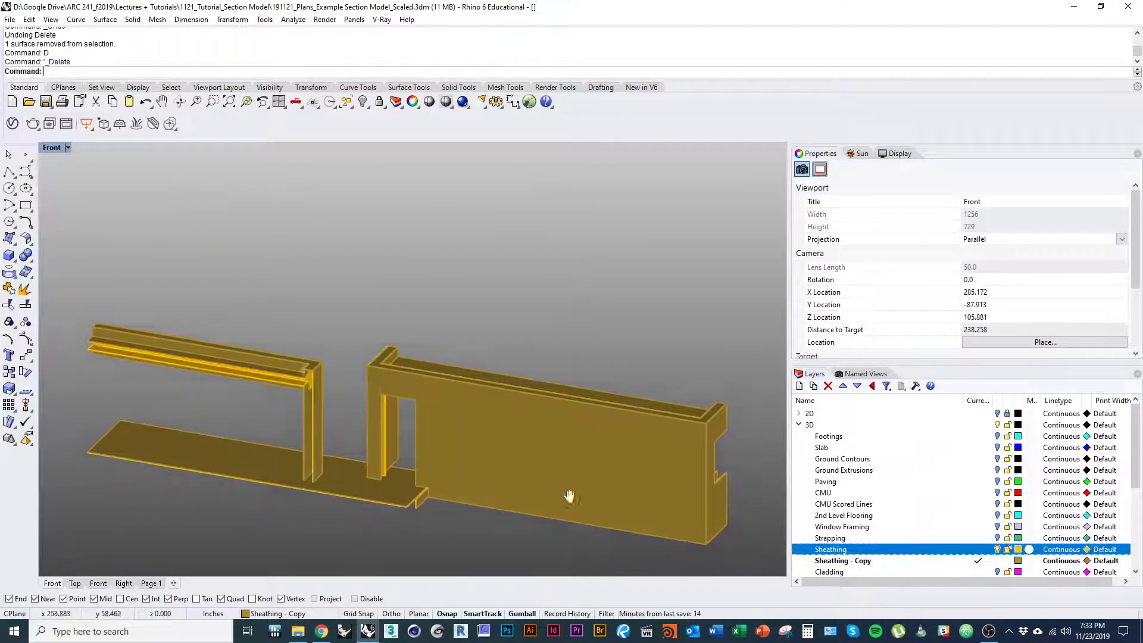
scroll(391, 405, up, 8)
right_drag(214, 395, 323, 456)
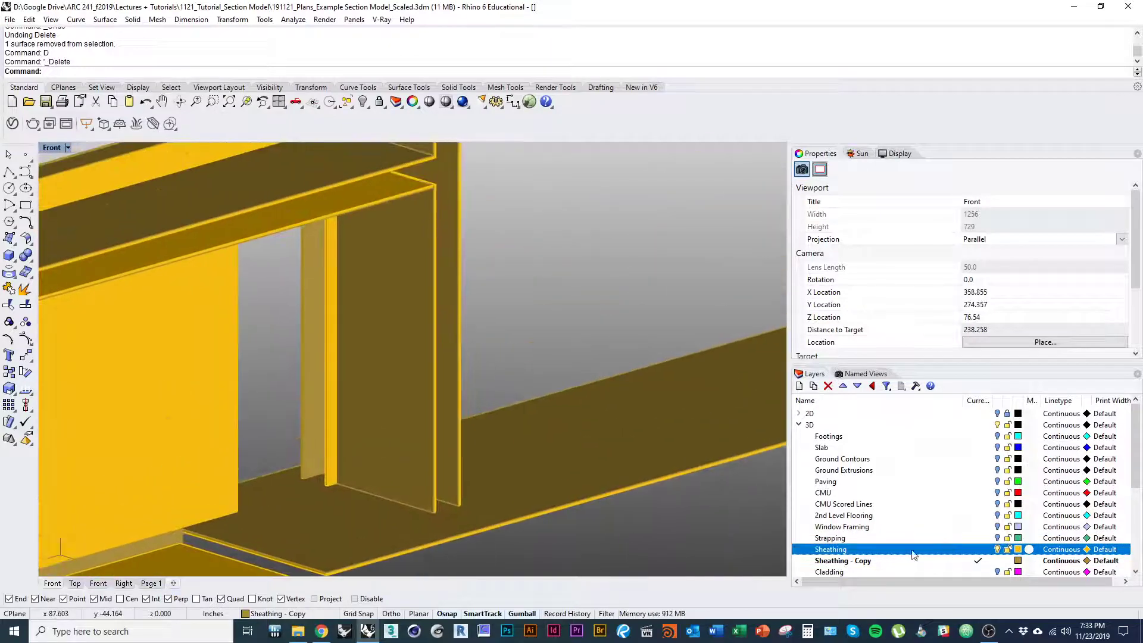
click(997, 549)
shift+right_drag(546, 520, 569, 497)
key(ctrl+z)
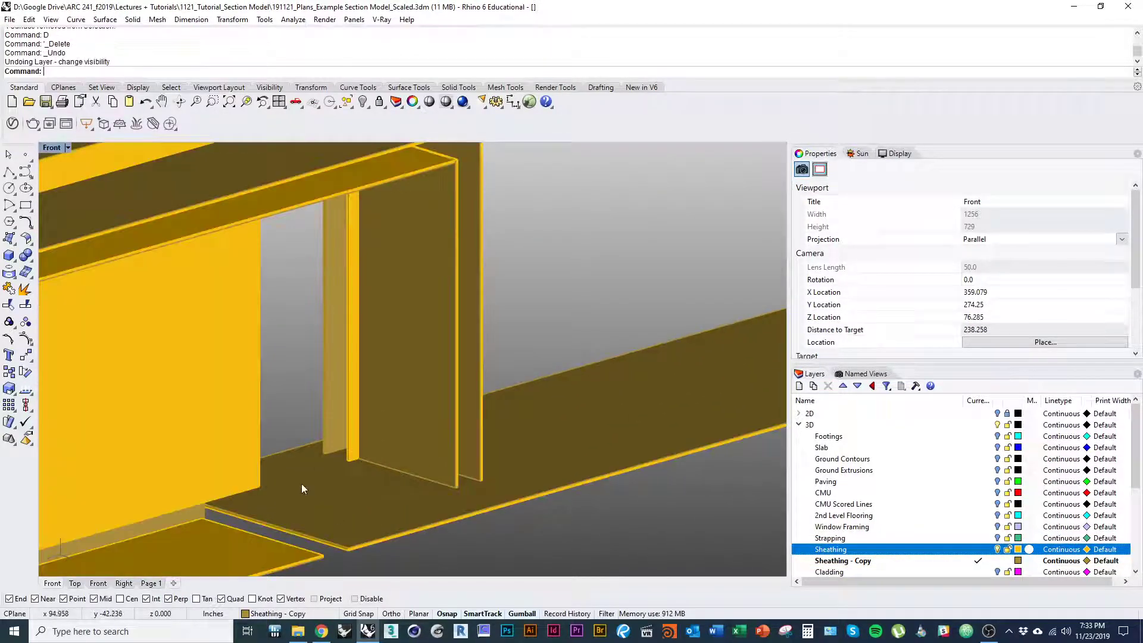
Step: Undo the last deletion, deselect two more faces beside the door opening and delete the remaining selected surfaces
right_drag(310, 483, 295, 475)
key(ctrl+z)
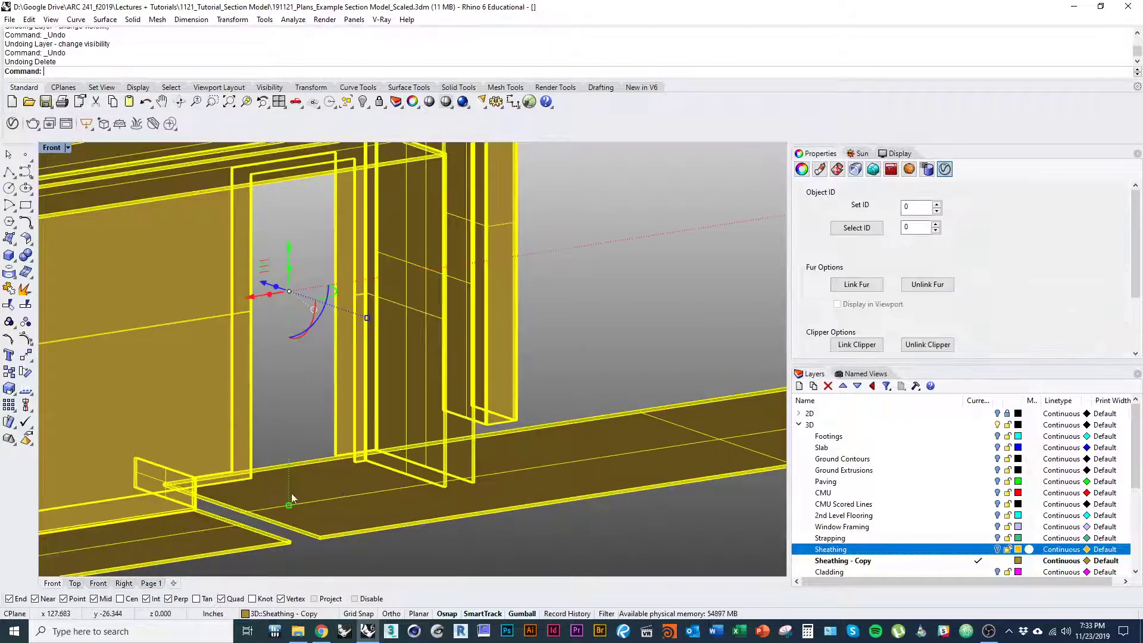
scroll(370, 420, up, 5)
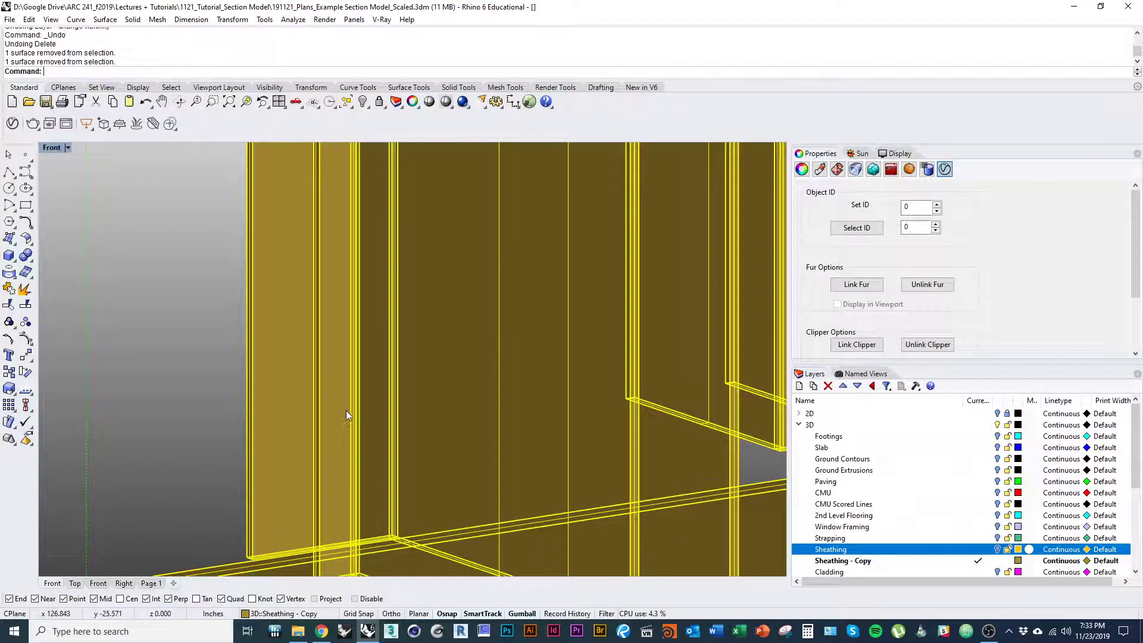
scroll(347, 415, down, 5)
key(Delete)
scroll(355, 413, down, 4)
scroll(307, 431, up, 2)
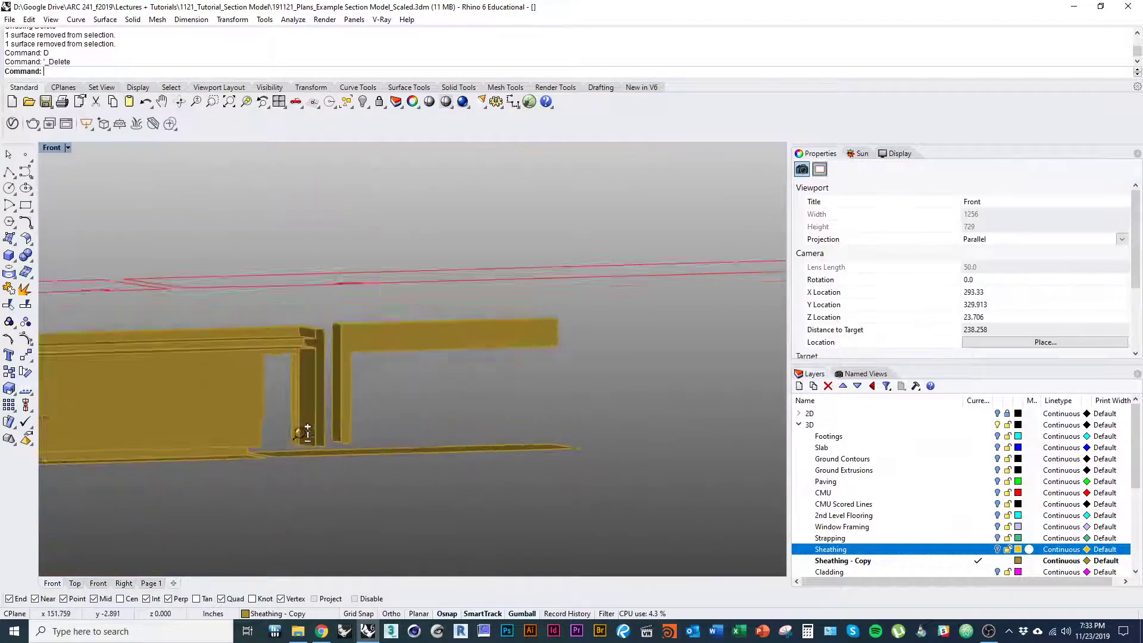
Step: Delete two leftover faces of the sheathing copy, one a narrow edge strip at a wall's lower end
scroll(307, 431, up, 6)
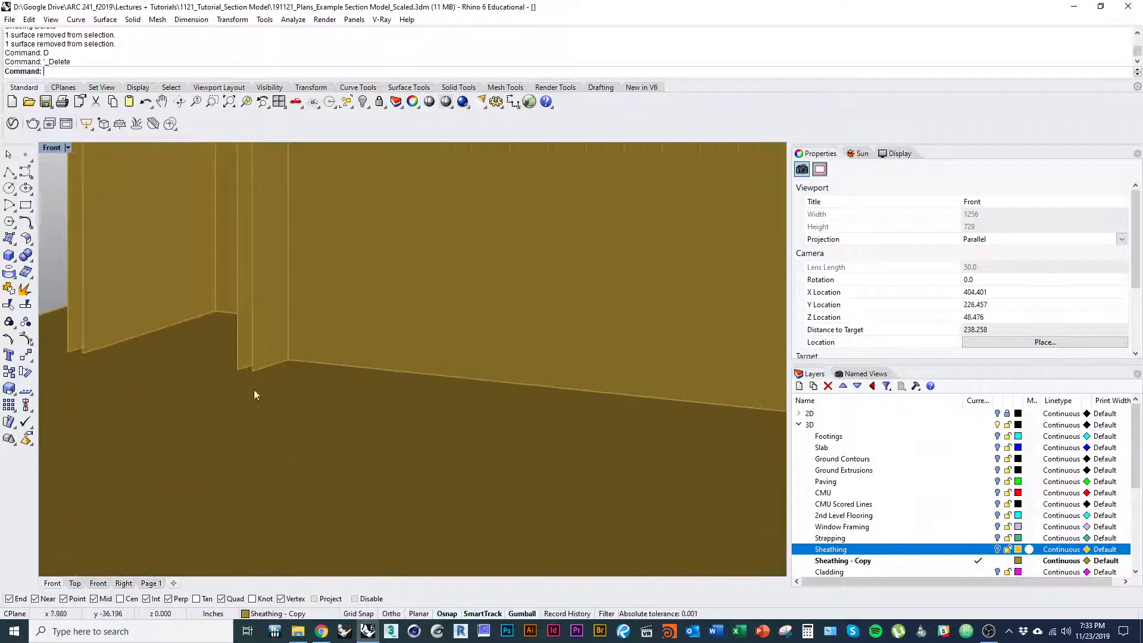
click(247, 367)
text(d)
key(Return)
scroll(274, 531, down, 8)
right_drag(224, 373, 163, 418)
click(202, 479)
text(d)
key(Return)
Step: Check the surface direction of the parapet's top face with Dir and clear the selection
scroll(260, 475, down, 5)
shift+right_drag(254, 253, 395, 363)
scroll(396, 363, up, 5)
right_drag(384, 321, 388, 360)
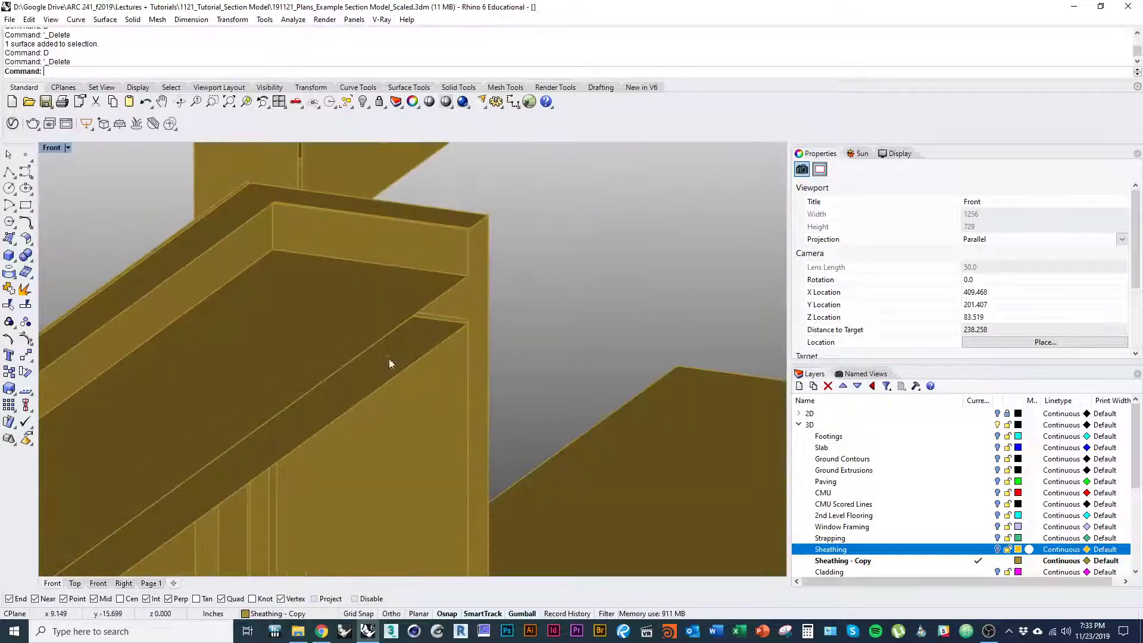
scroll(388, 361, down, 5)
shift+right_drag(388, 399, 352, 455)
scroll(394, 315, up, 6)
click(401, 294)
scroll(351, 356, down, 6)
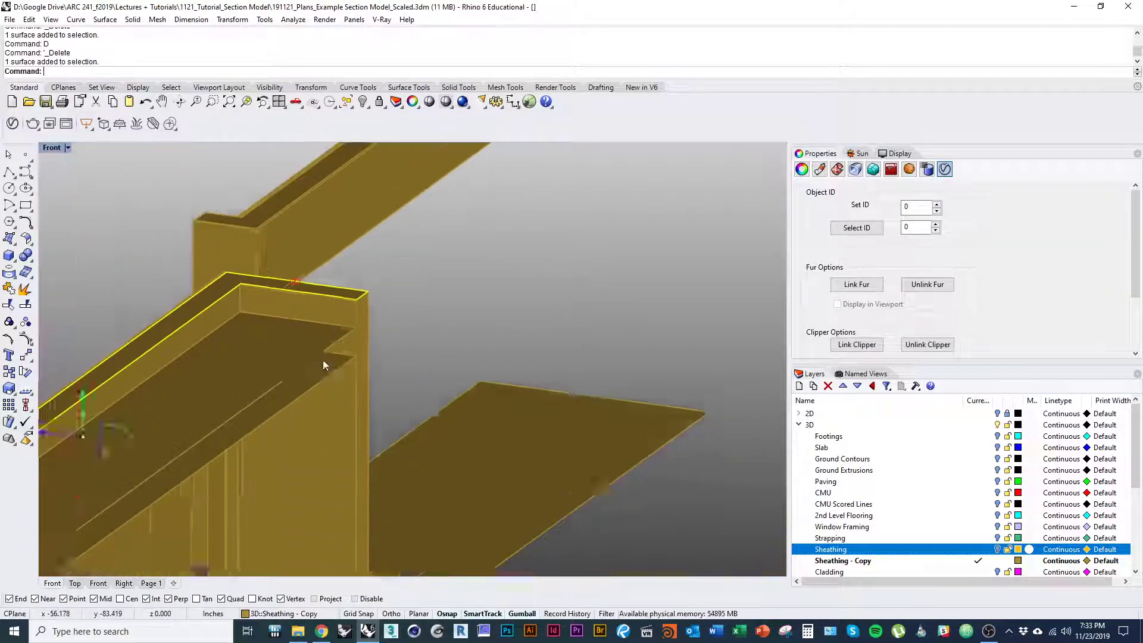
shift+right_drag(323, 361, 314, 419)
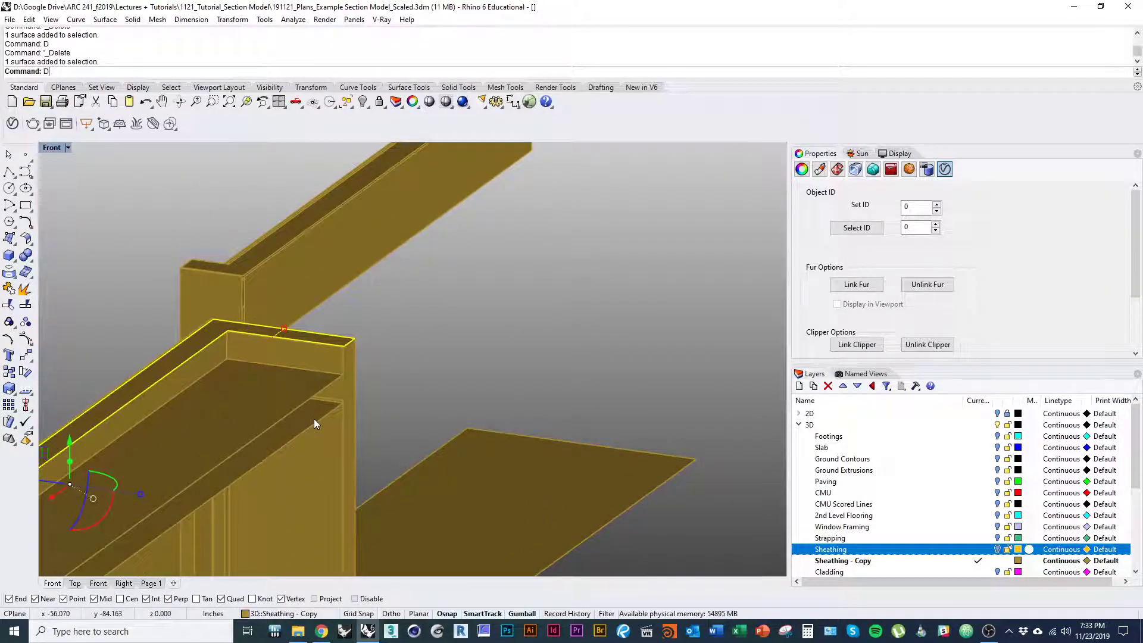
text(ir)
key(Return)
scroll(328, 421, down, 3)
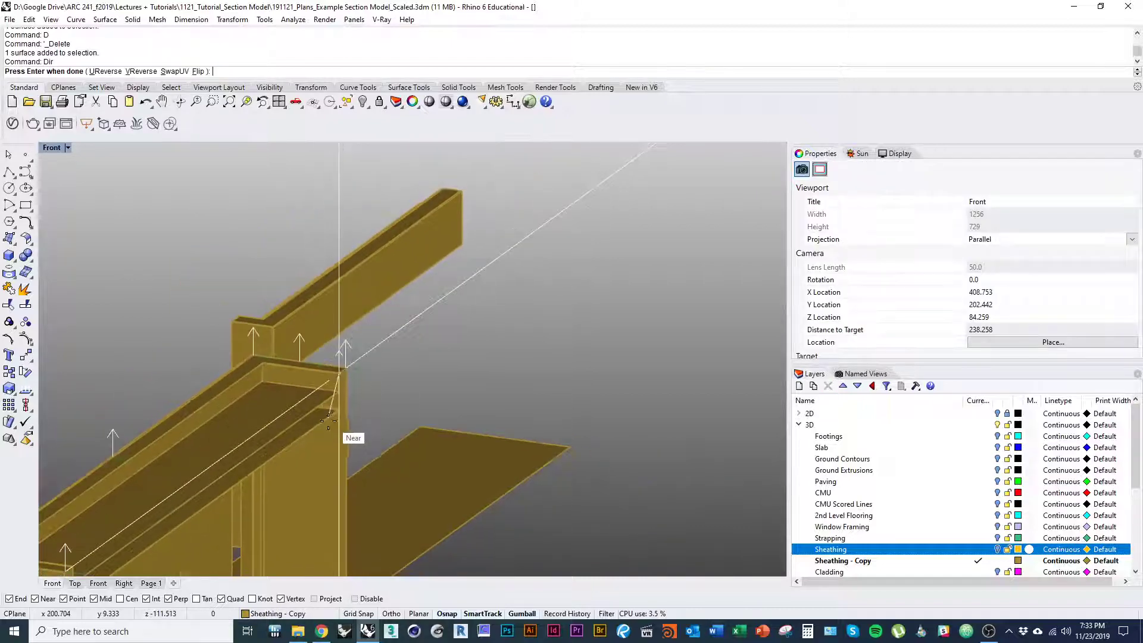
right_drag(328, 421, 256, 435)
key(Escape)
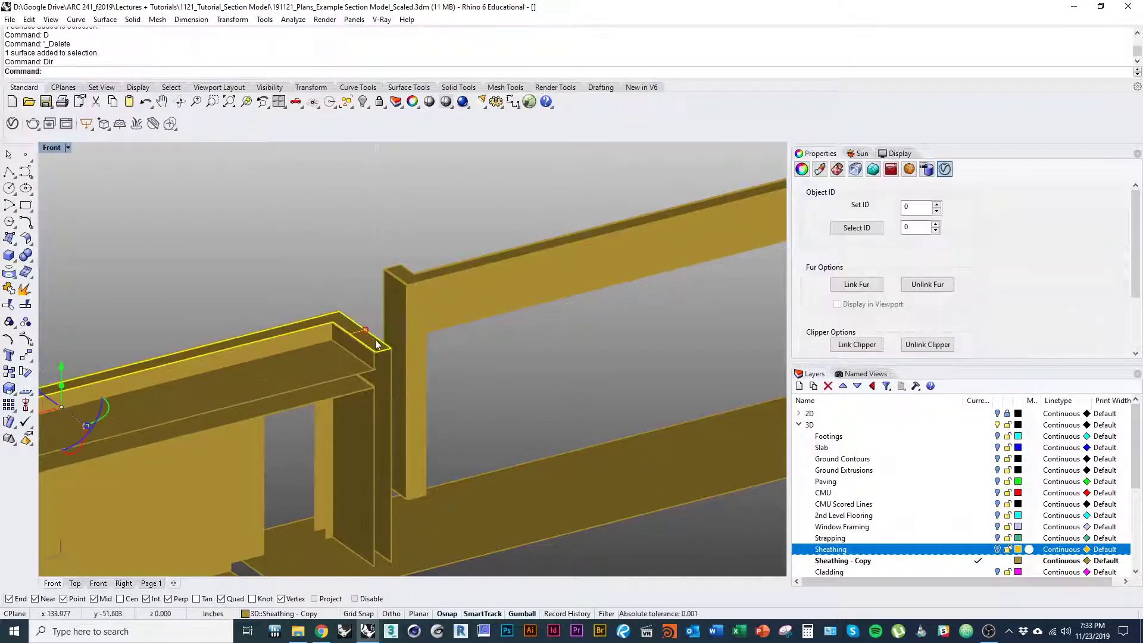
right_drag(333, 381, 423, 431)
key(Escape)
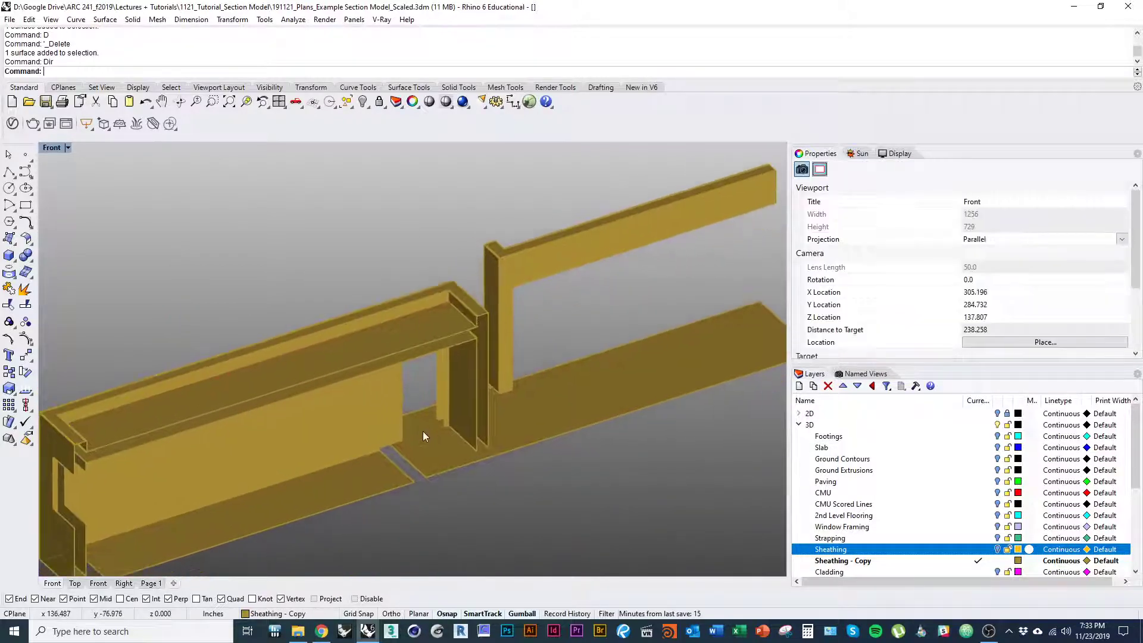
Step: Unroll the long roof surface inside the parapet with UnrollSrf, keeping the default options
text(llSrf)
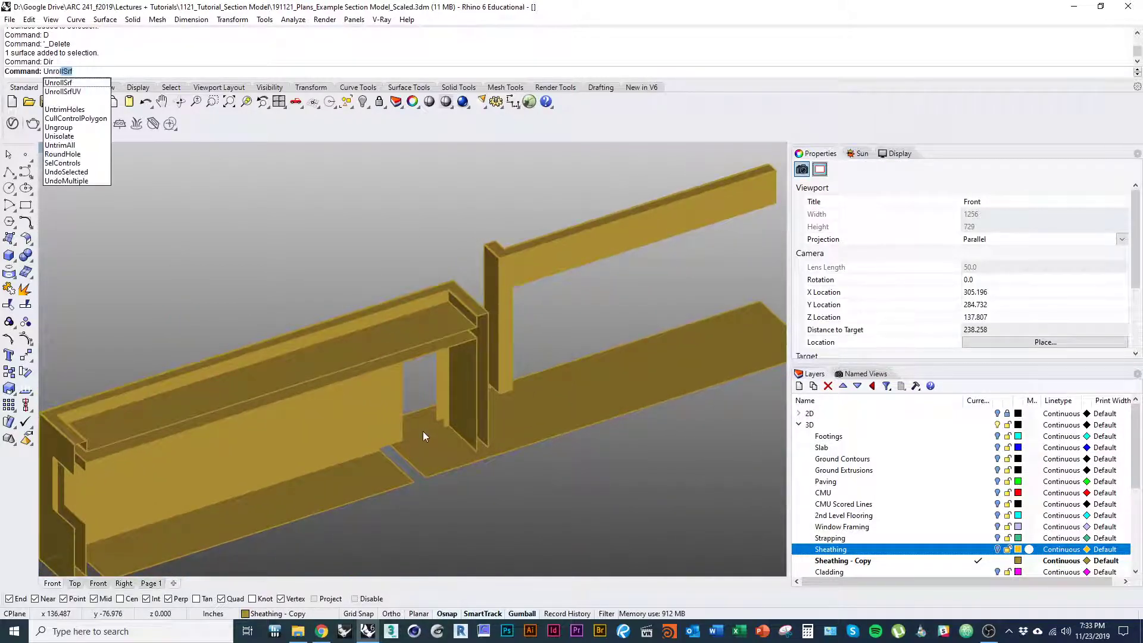
key(Return)
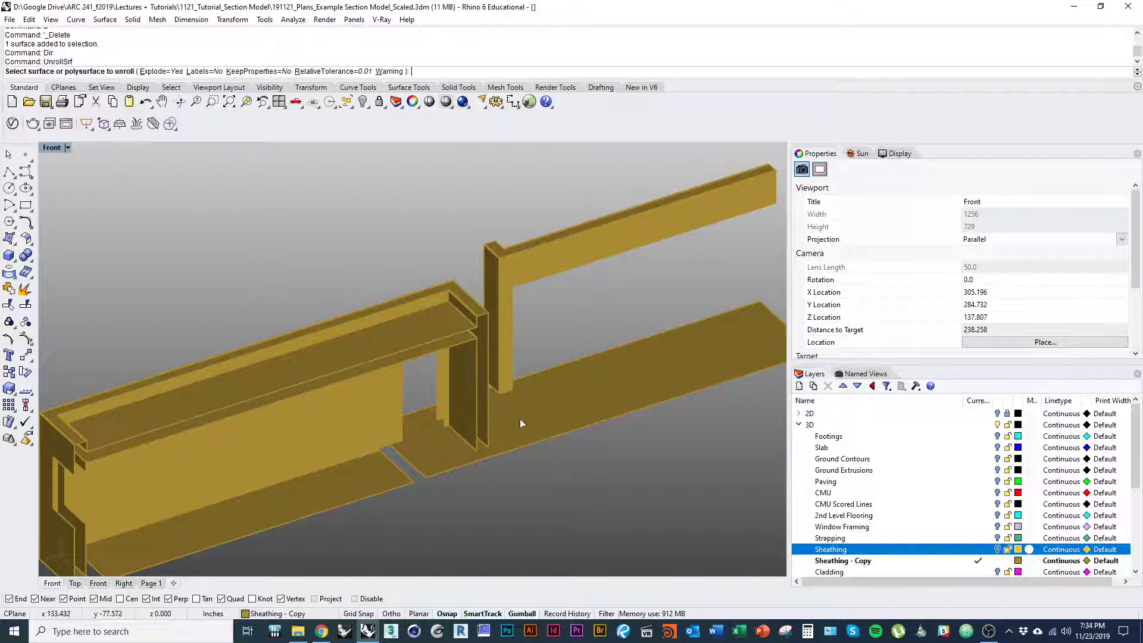
right_drag(519, 419, 468, 409)
click(409, 341)
key(Return)
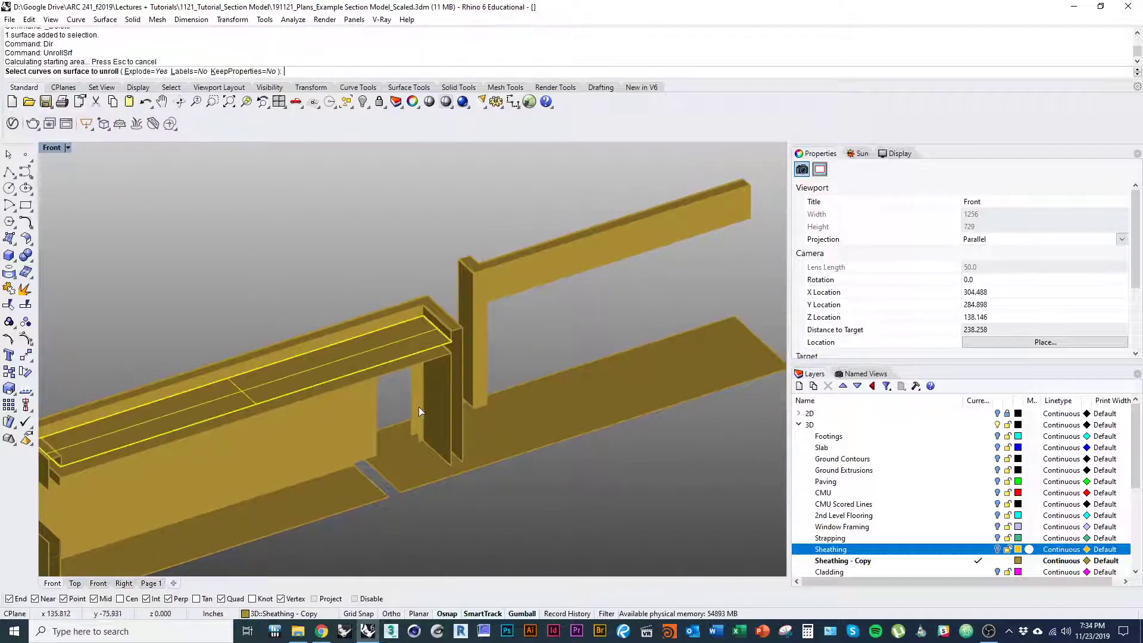
right_drag(415, 462, 172, 524)
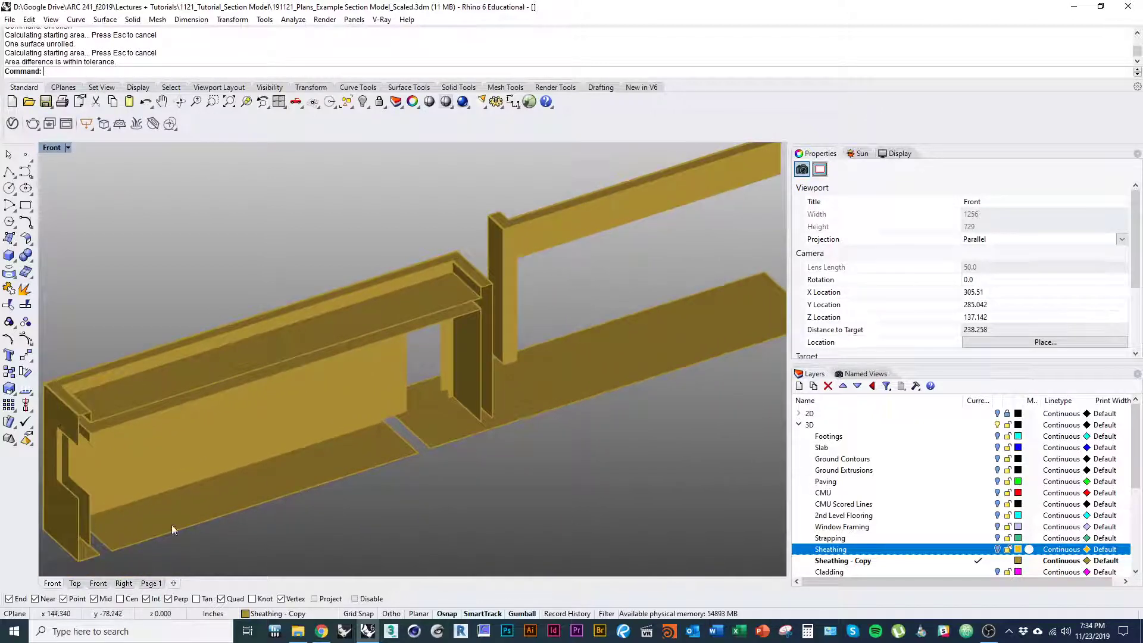
Step: Move the unrolled roof strip above the flattened wall drawings in the Top view, and undo both the move and the unroll
click(73, 585)
scroll(304, 390, down, 3)
scroll(317, 410, up, 11)
click(322, 392)
scroll(318, 408, down, 6)
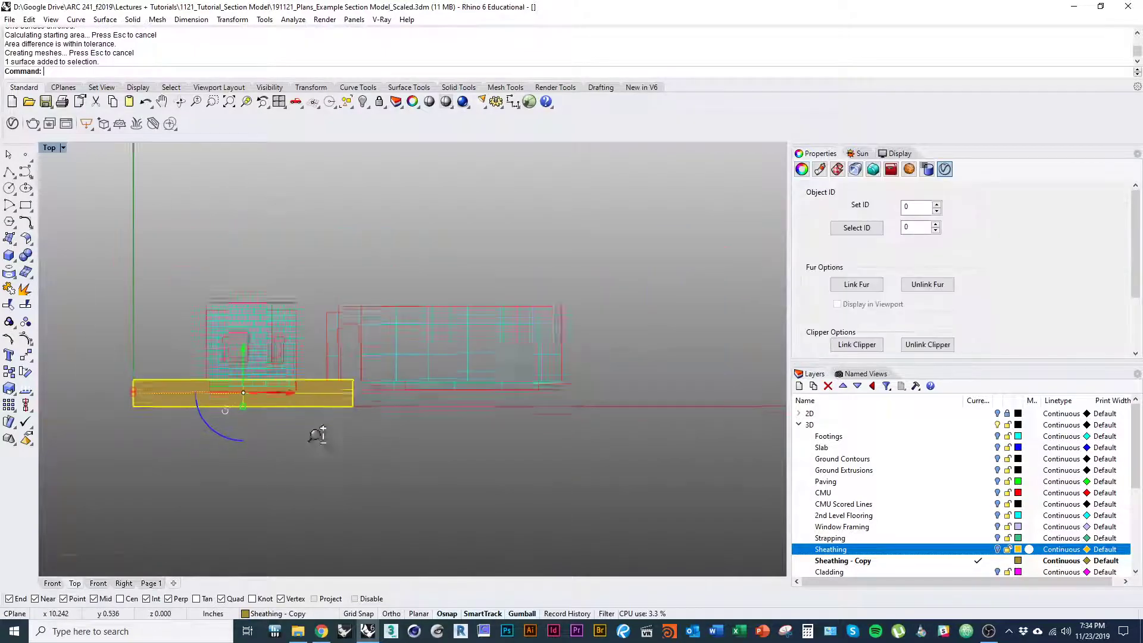
scroll(316, 435, down, 1)
drag(248, 352, 249, 189)
right_drag(316, 260, 316, 341)
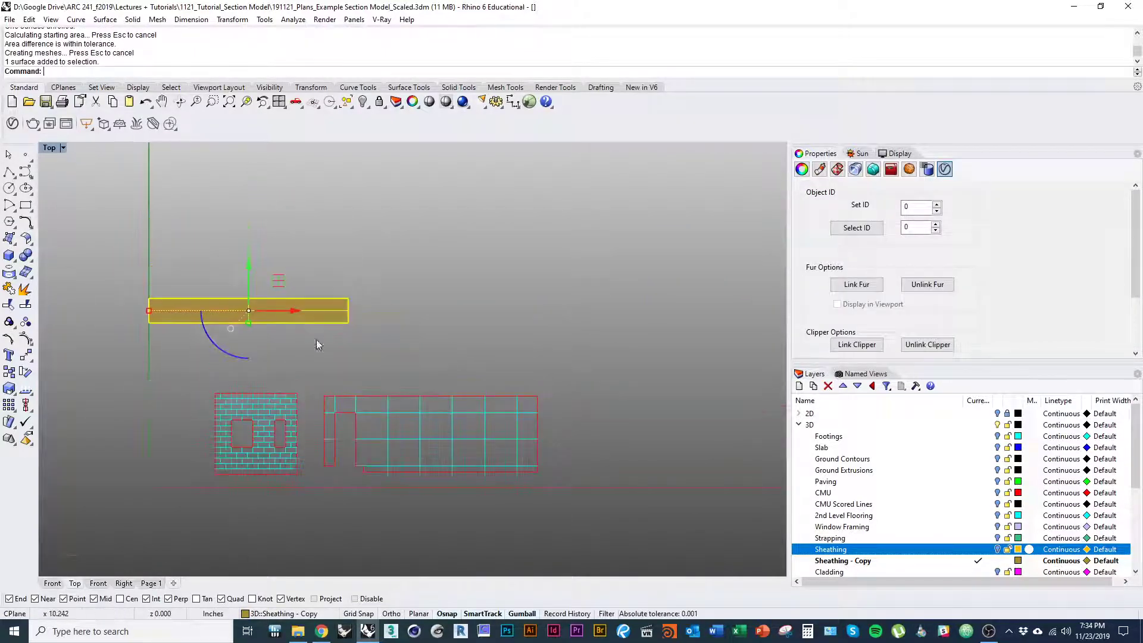
key(ctrl+z)
key(ctrl+z)
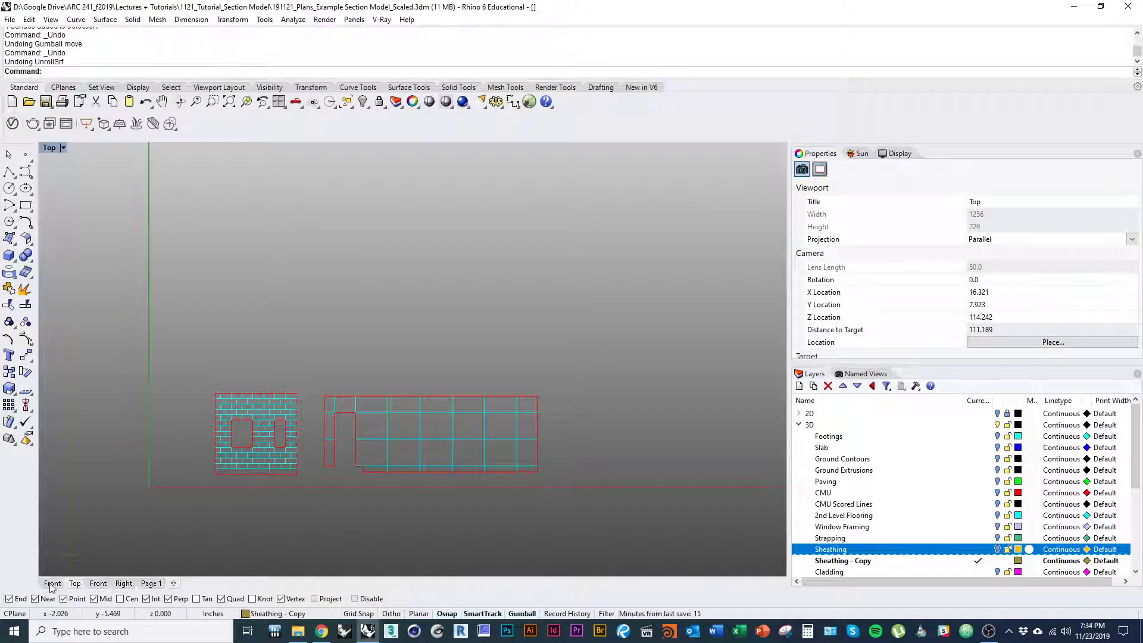
Step: Try to unroll all sheathing surfaces at once, and unroll a single surface instead
click(51, 585)
mouse_move(362, 426)
right_down()
mouse_move(402, 412)
mouse_move(367, 438)
right_up()
scroll(402, 412, down, 3)
drag(86, 233, 527, 515)
shift+drag(584, 540, 362, 416)
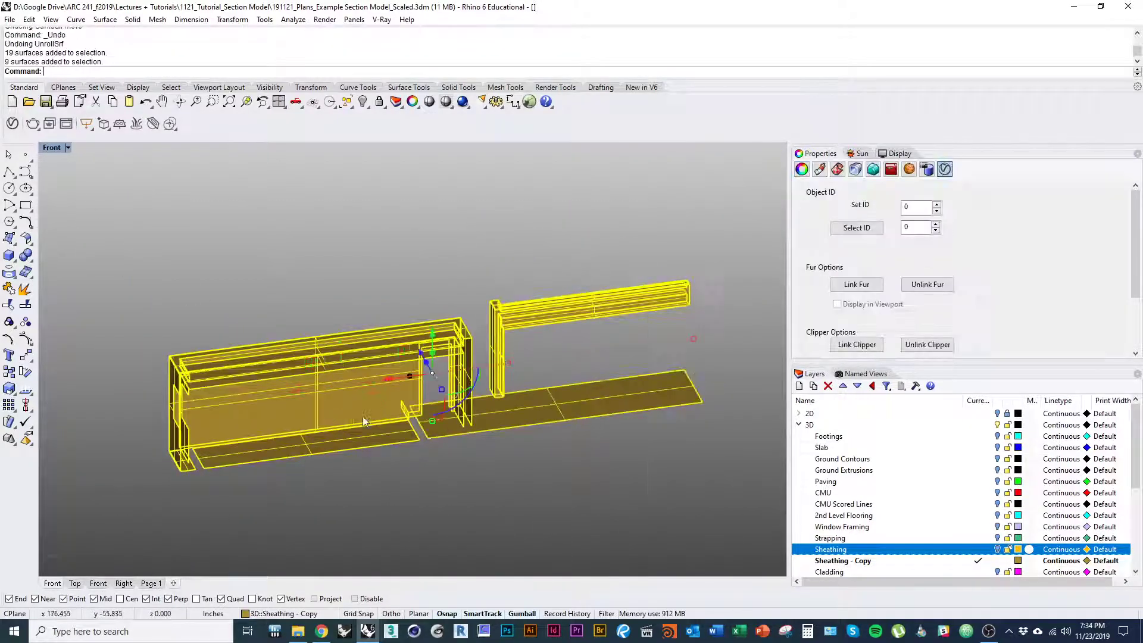
right_click(218, 360)
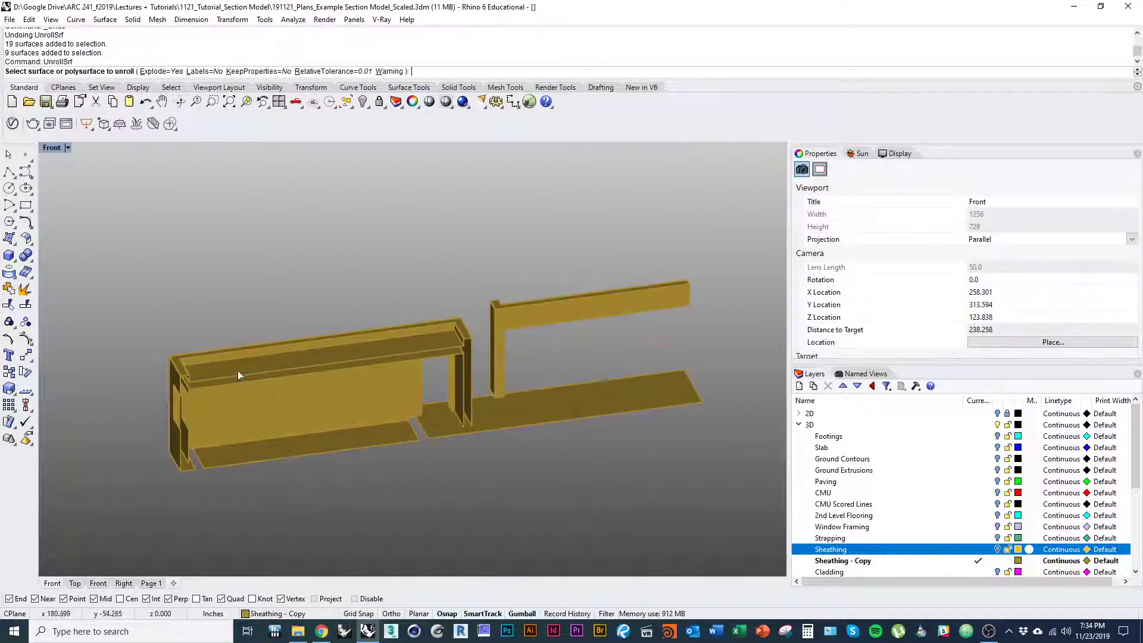
click(296, 360)
scroll(227, 382, up, 3)
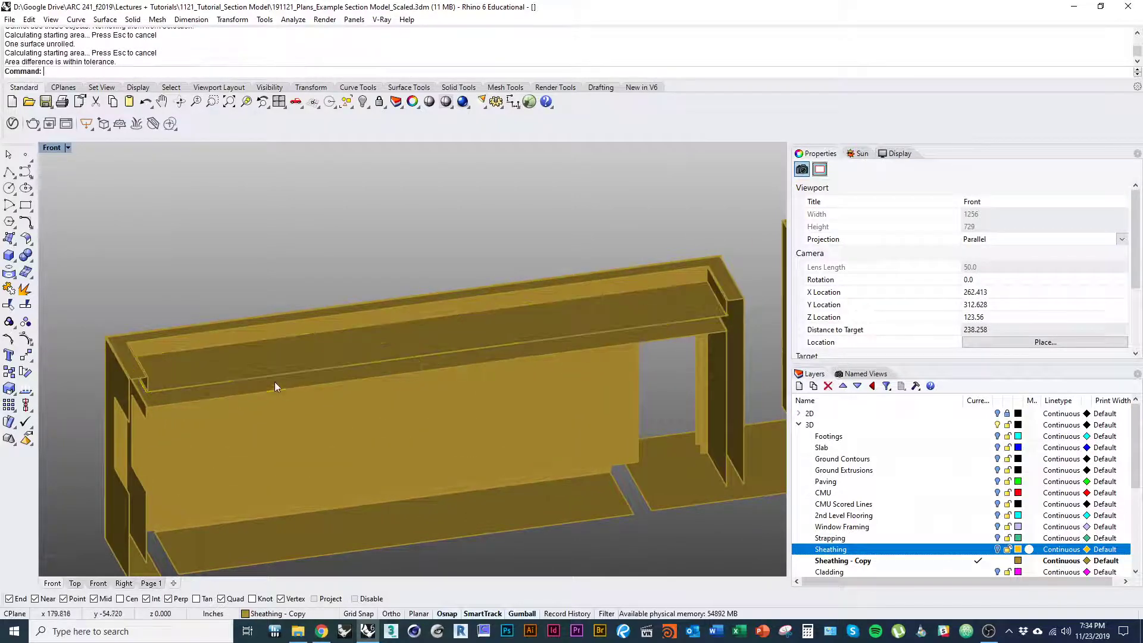
Step: Unroll further sheathing surfaces one at a time, including the notched end wall and the long floor panel
right_click(248, 332)
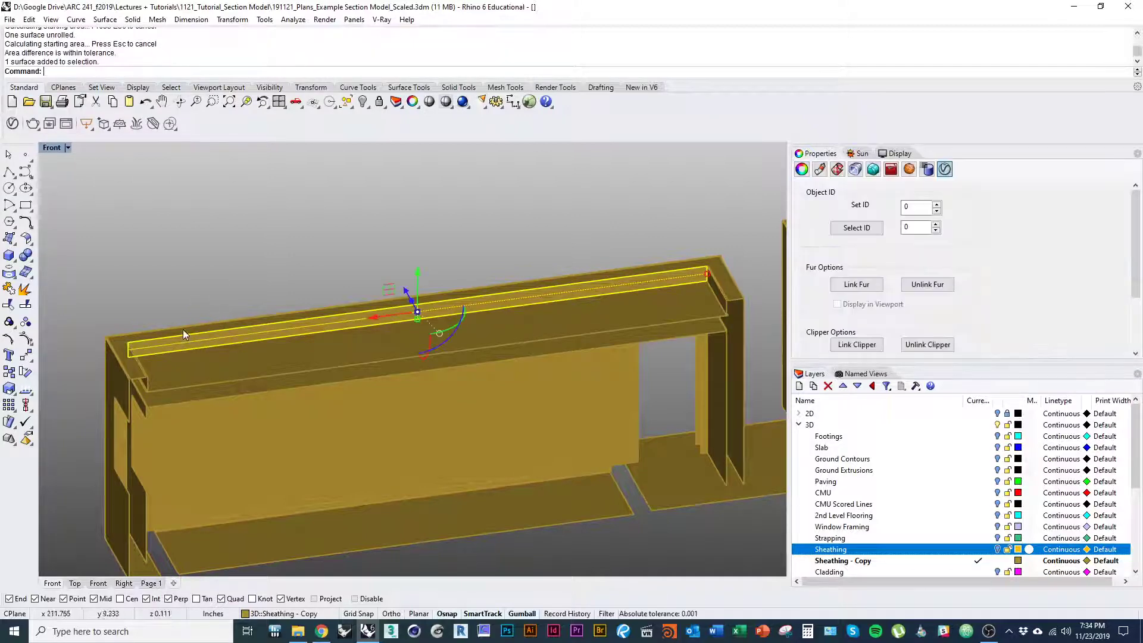
click(141, 415)
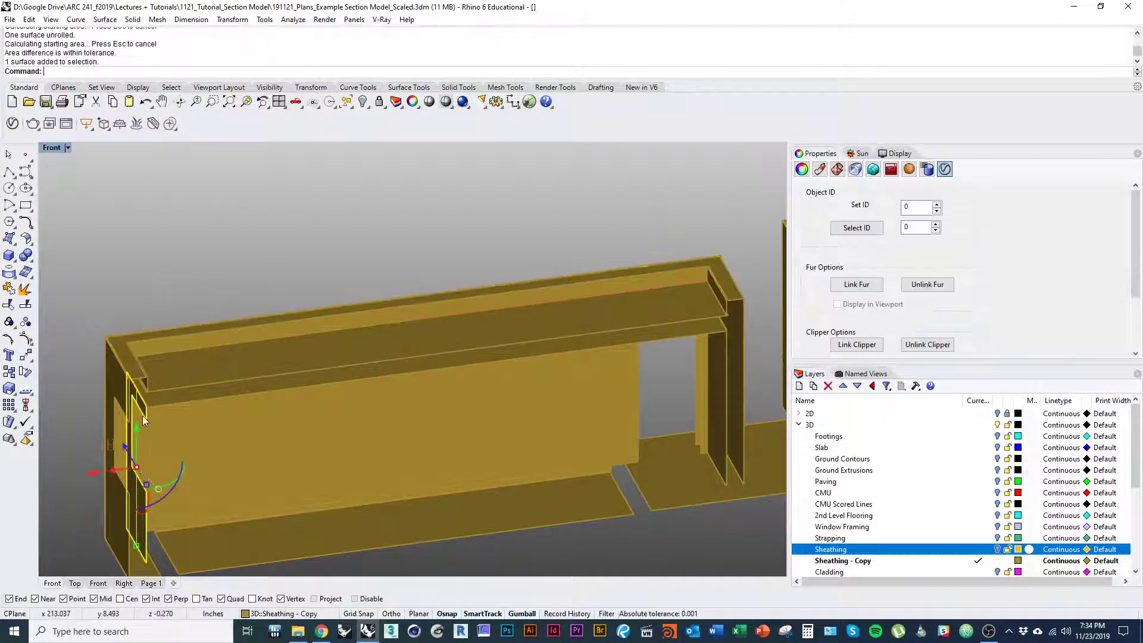
click(113, 439)
right_drag(257, 483, 216, 388)
right_click(217, 388)
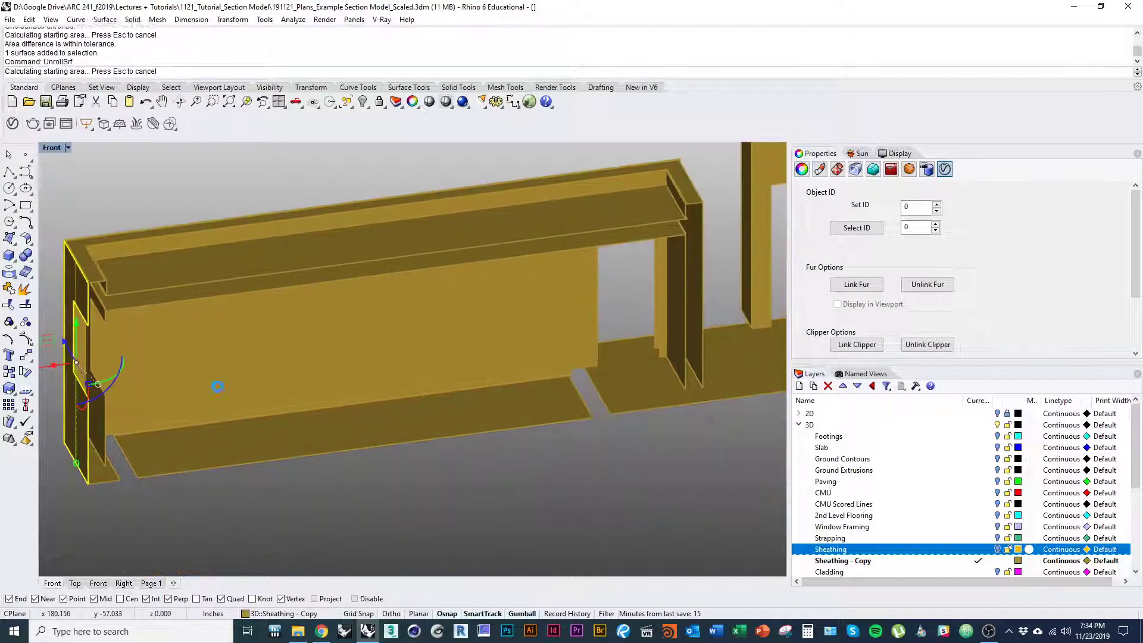
click(289, 460)
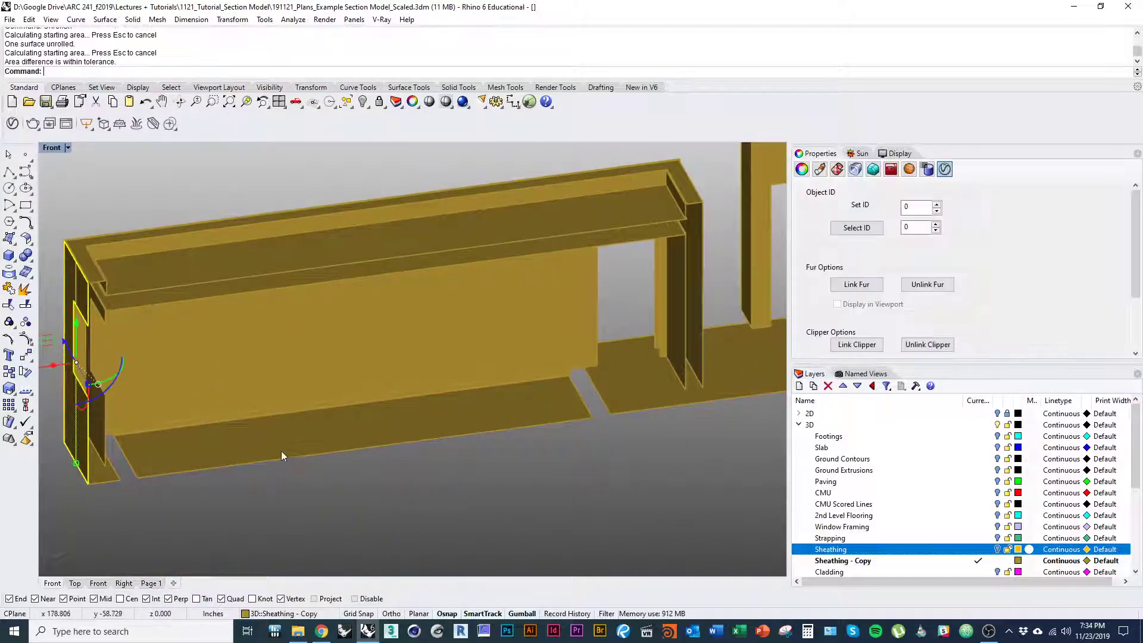
right_click(331, 492)
click(337, 519)
right_drag(259, 466, 311, 486)
click(170, 490)
Step: Try moving the overlapping unrolled surfaces above the flattened drawings in the Top view, undo the move and delete them
click(75, 584)
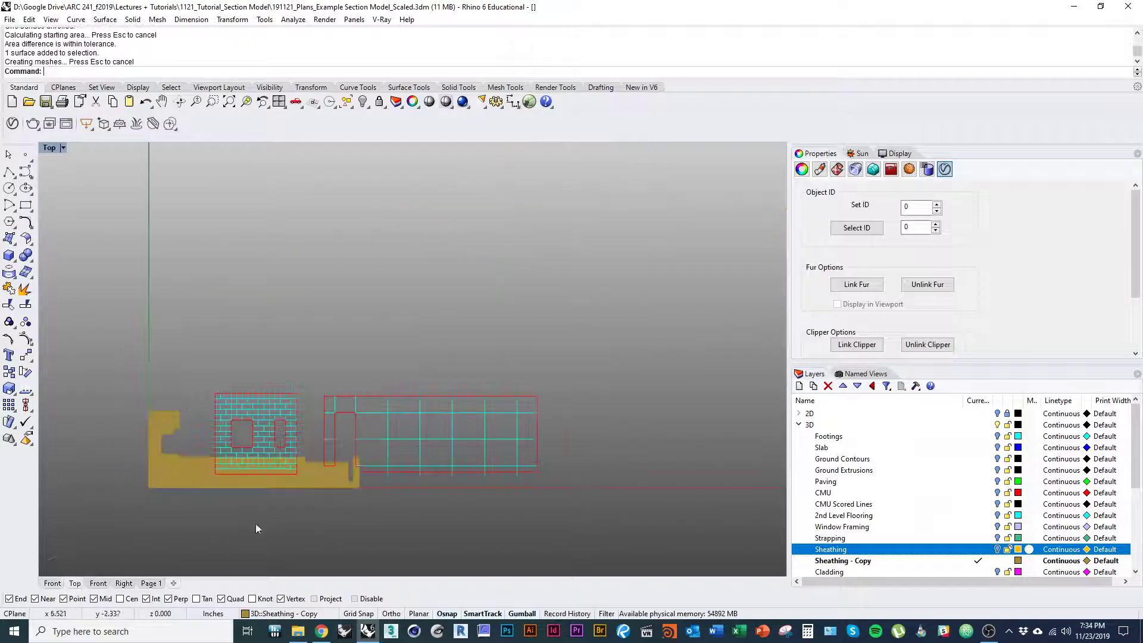
scroll(252, 500, down, 3)
scroll(238, 487, up, 8)
drag(240, 498, 138, 363)
scroll(197, 408, down, 5)
right_drag(208, 431, 206, 456)
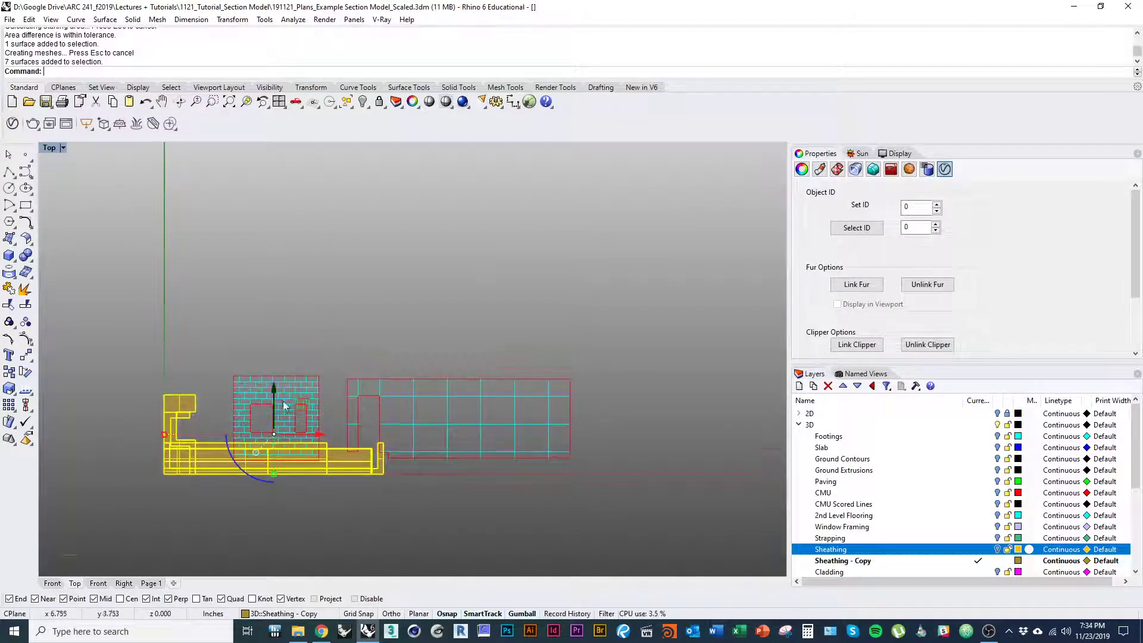
drag(275, 403, 278, 246)
right_drag(332, 330, 343, 390)
key(ctrl+z)
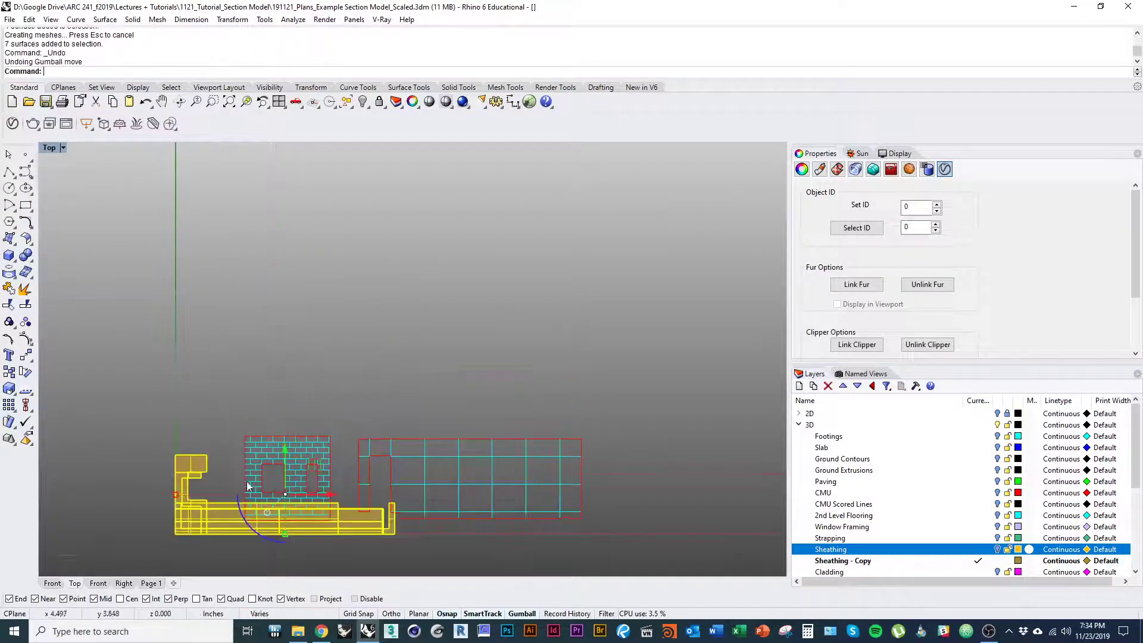
text(d)
key(space)
Step: Show all four viewports and unroll the notched end wall surface with UnrollSrf
double_click(49, 149)
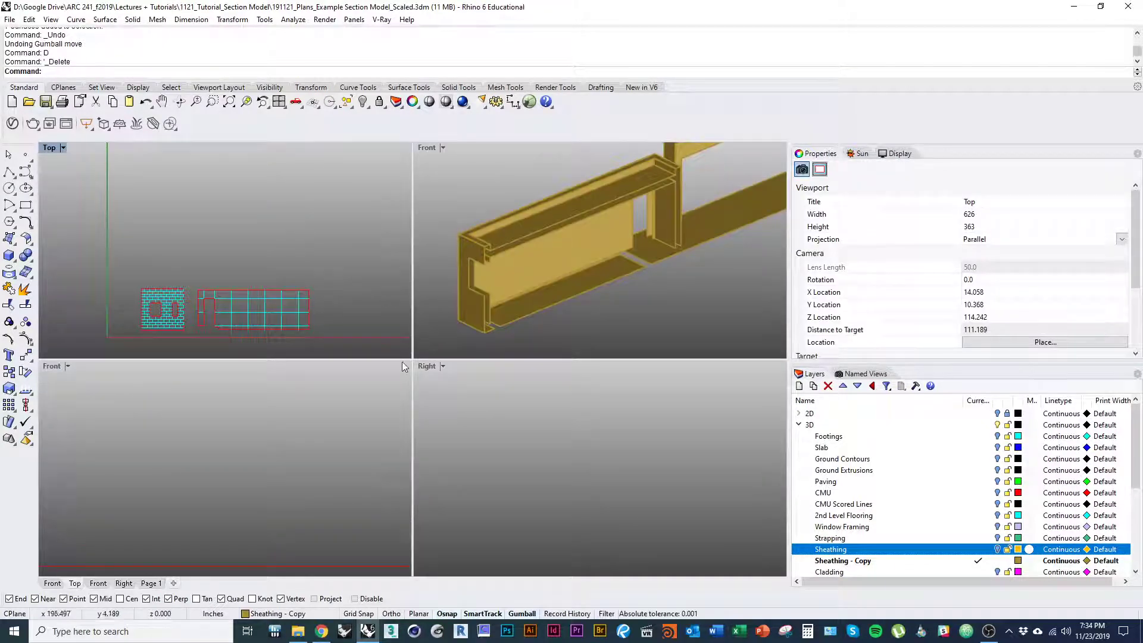
right_drag(486, 294, 482, 345)
click(481, 336)
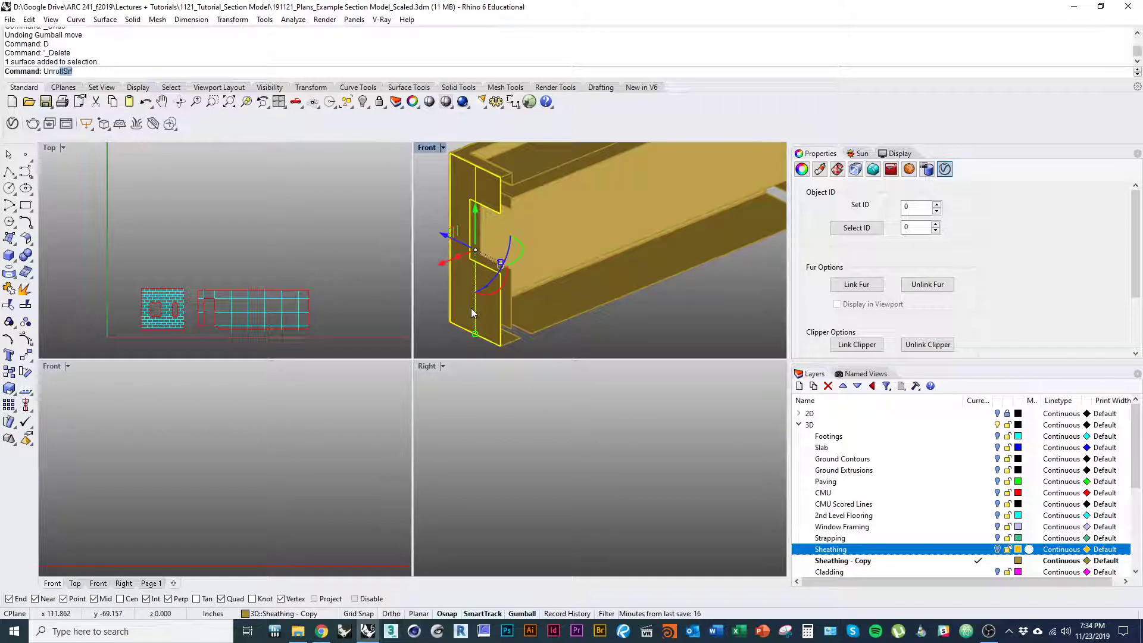
key(Return)
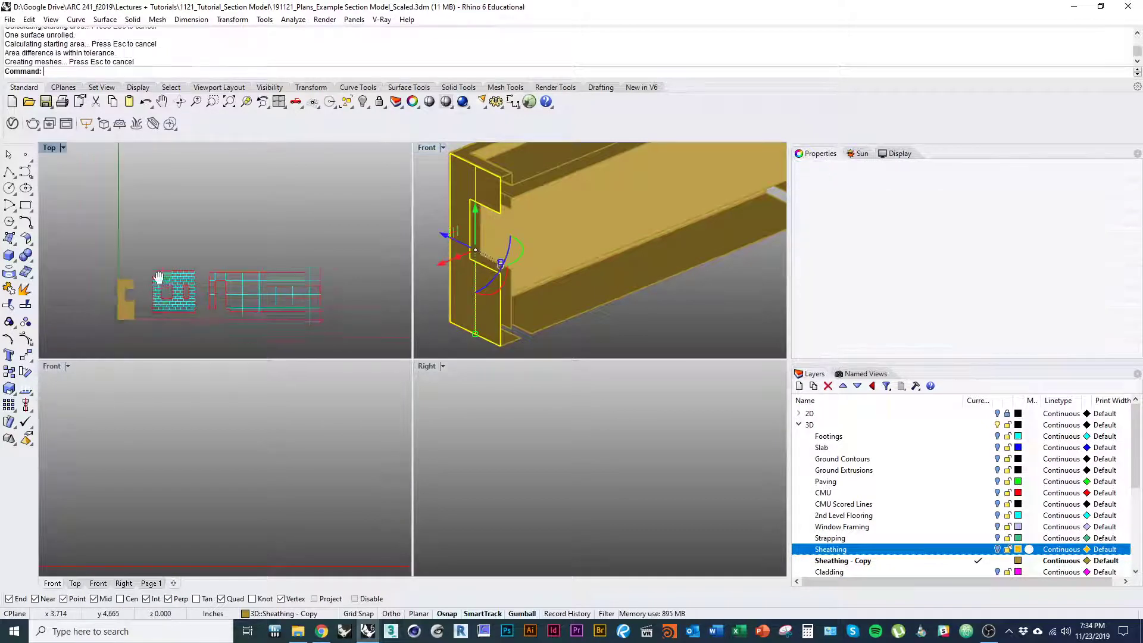
Step: Move the unrolled end wall piece up, clear of the flattened CMU and cladding drawings
scroll(146, 284, up, 3)
click(135, 309)
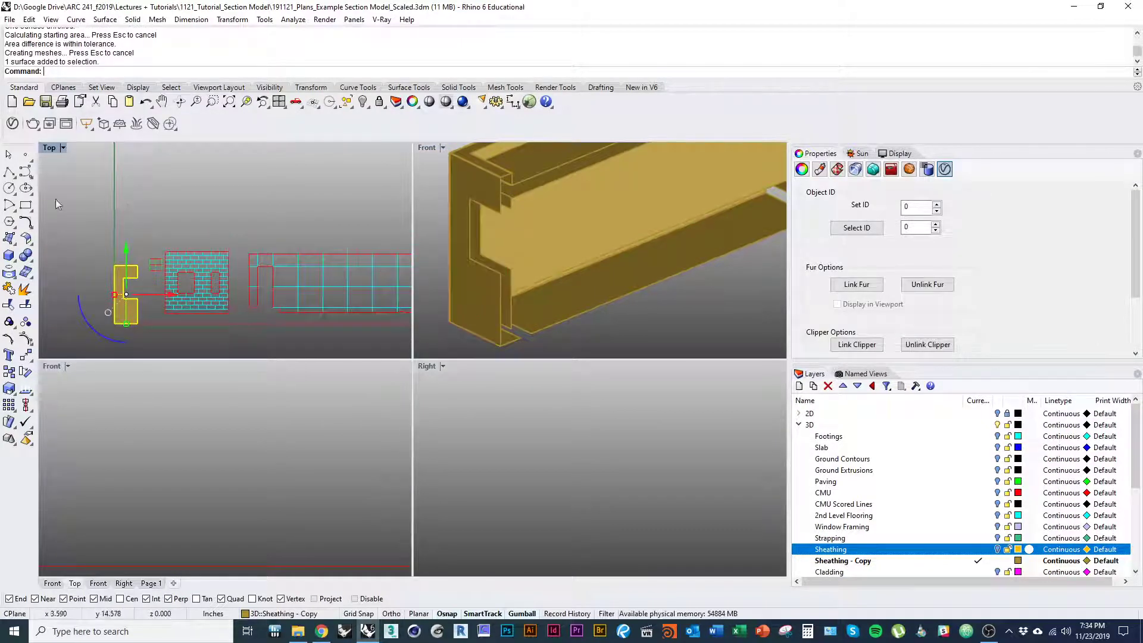
right_drag(123, 281, 129, 271)
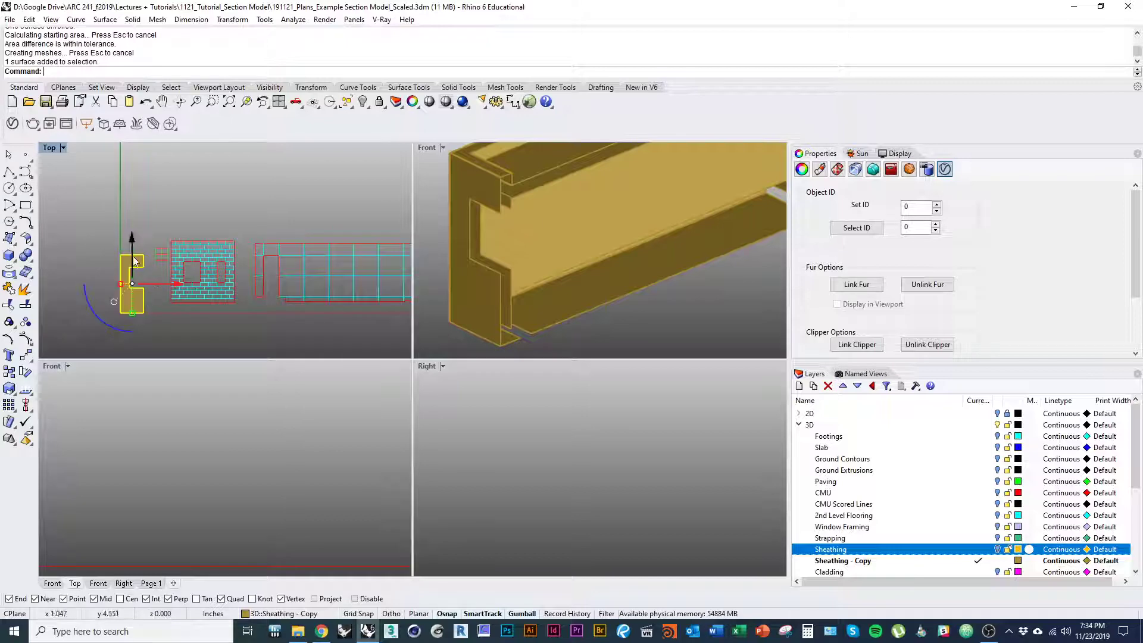
drag(132, 256, 133, 150)
right_drag(184, 196, 185, 247)
Step: Unroll the long outer wall surface adjoining the notched end wall
right_drag(491, 285, 693, 292)
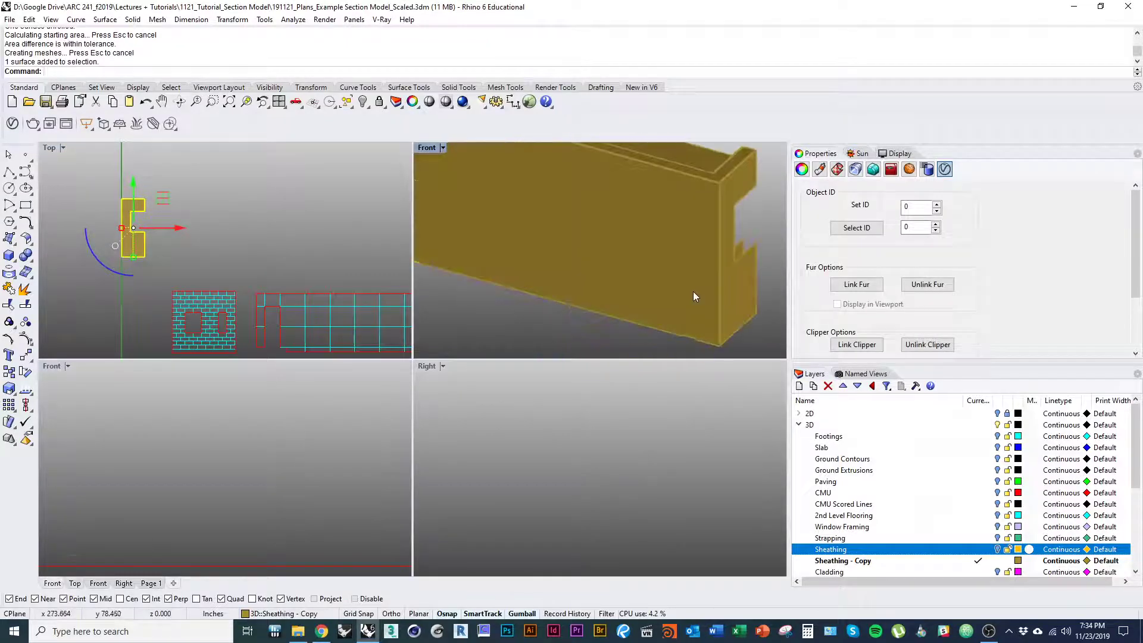
click(635, 303)
key(Return)
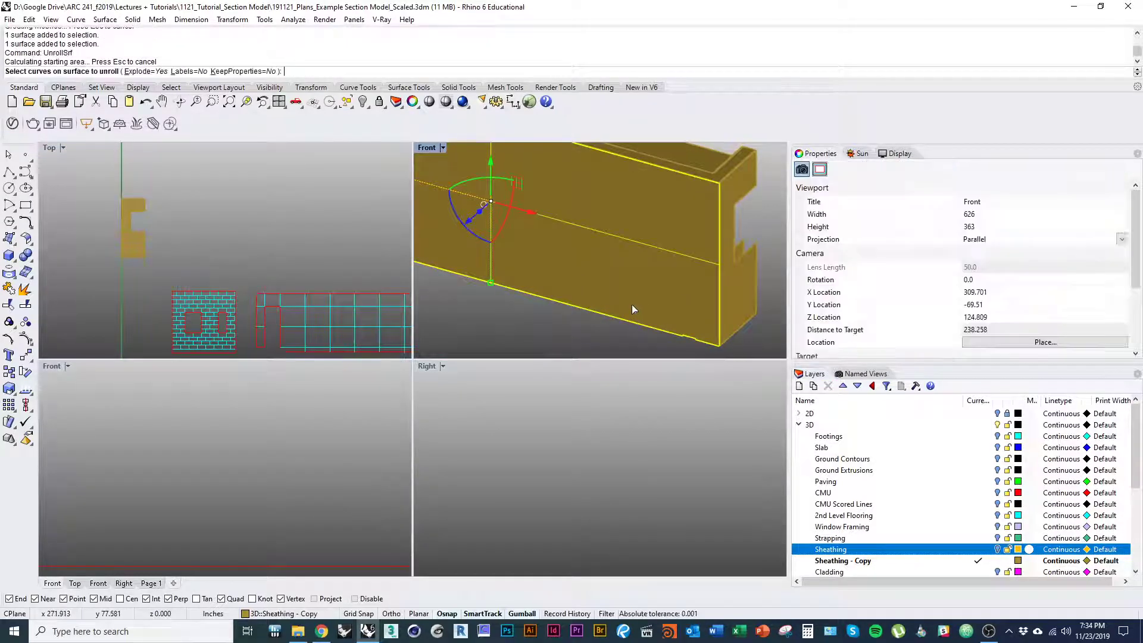
key(Return)
right_drag(247, 224, 280, 220)
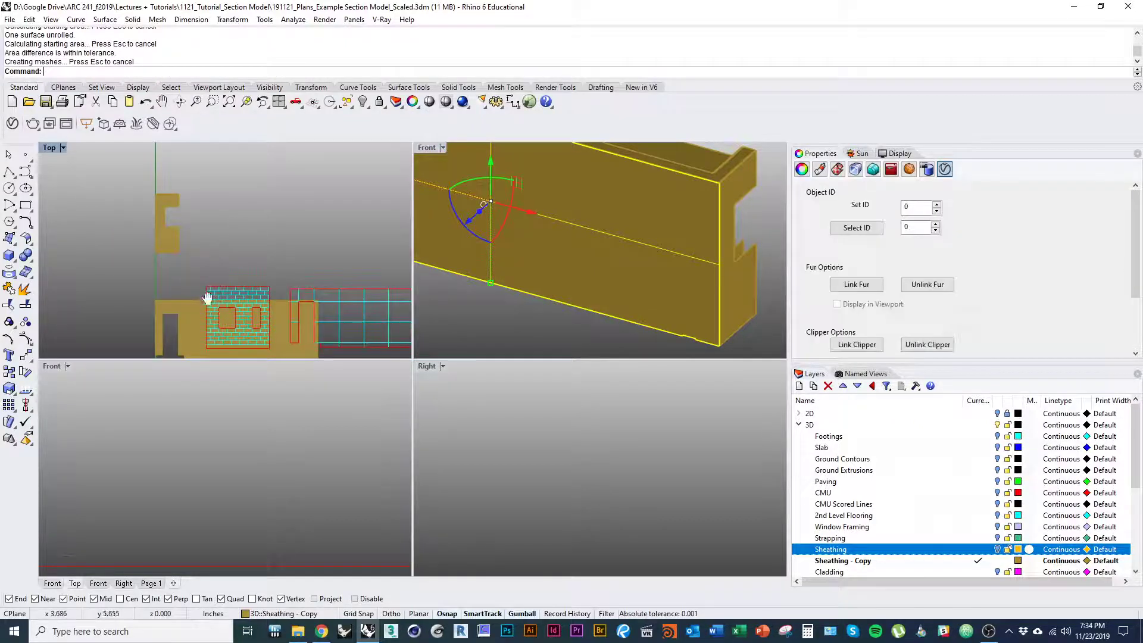
Step: Move the unrolled long outer wall piece up beside the unrolled notched end wall piece in the Top view
right_drag(207, 298, 234, 267)
drag(223, 303, 58, 197)
right_drag(164, 236, 206, 285)
Step: Unroll the narrow rectangular end surface next to the door opening of the long wall with UnrollSrf
right_drag(631, 313, 513, 271)
scroll(684, 329, down, 5)
scroll(509, 272, up, 7)
click(552, 283)
key(Return)
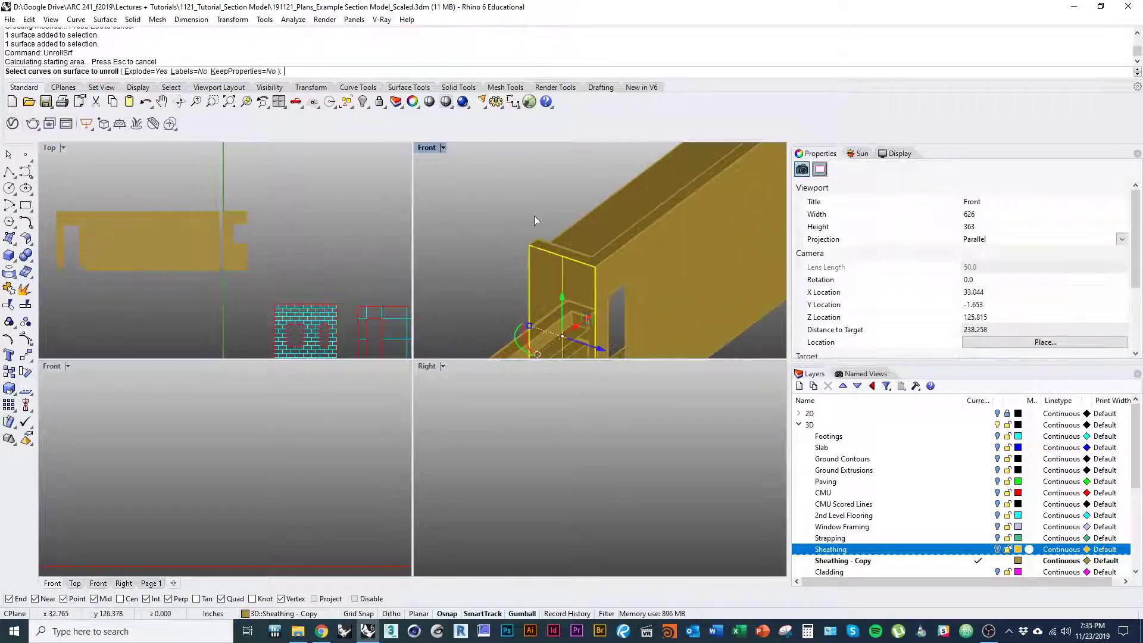
key(Return)
Step: Move the unrolled narrow rectangular piece next to the door end of the unrolled long wall piece
scroll(268, 342, down, 4)
right_drag(268, 342, 365, 272)
scroll(307, 259, up, 6)
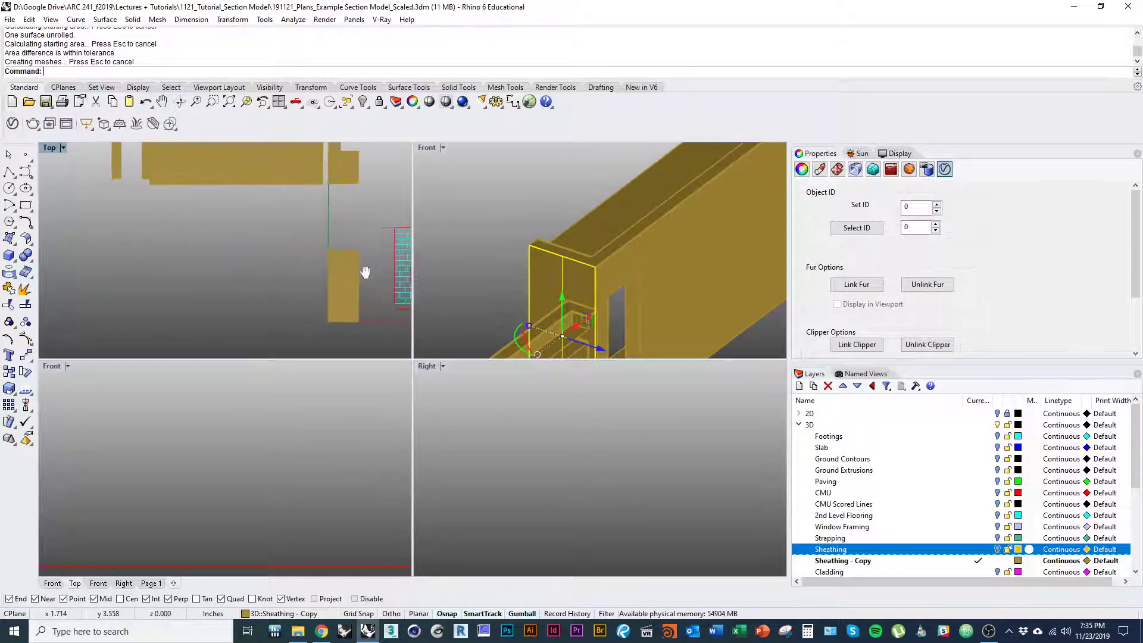
drag(352, 295, 114, 179)
right_drag(115, 179, 202, 257)
scroll(203, 257, up, 6)
drag(209, 275, 174, 241)
right_drag(193, 250, 155, 271)
scroll(155, 271, down, 4)
right_drag(633, 267, 544, 215)
scroll(569, 281, down, 3)
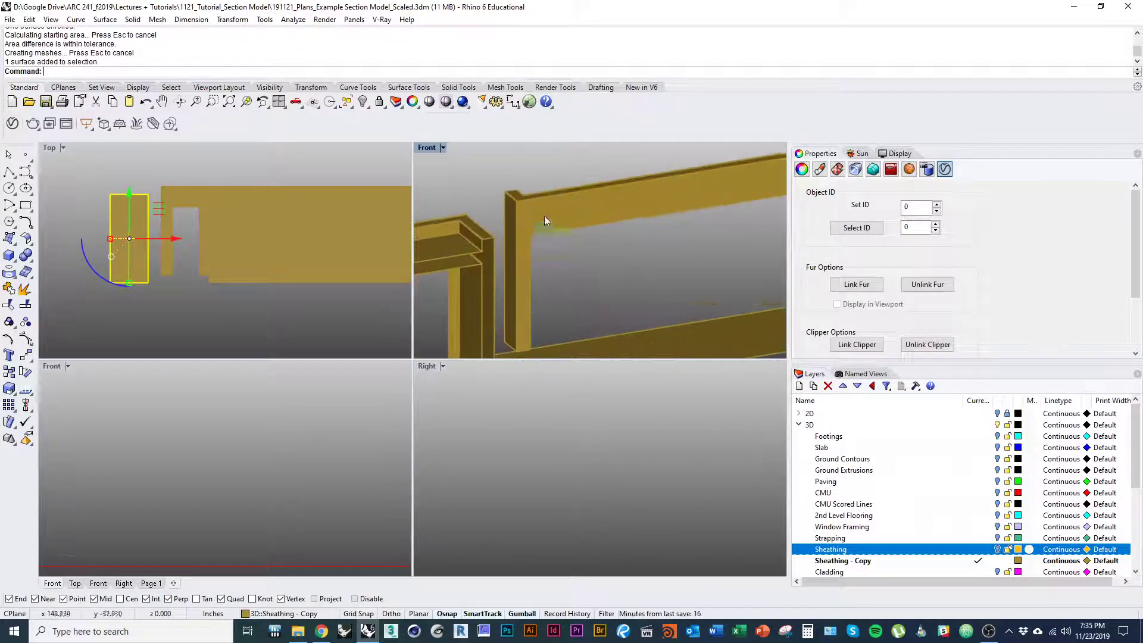
click(524, 240)
shift+right_drag(616, 250, 553, 251)
scroll(502, 259, down, 5)
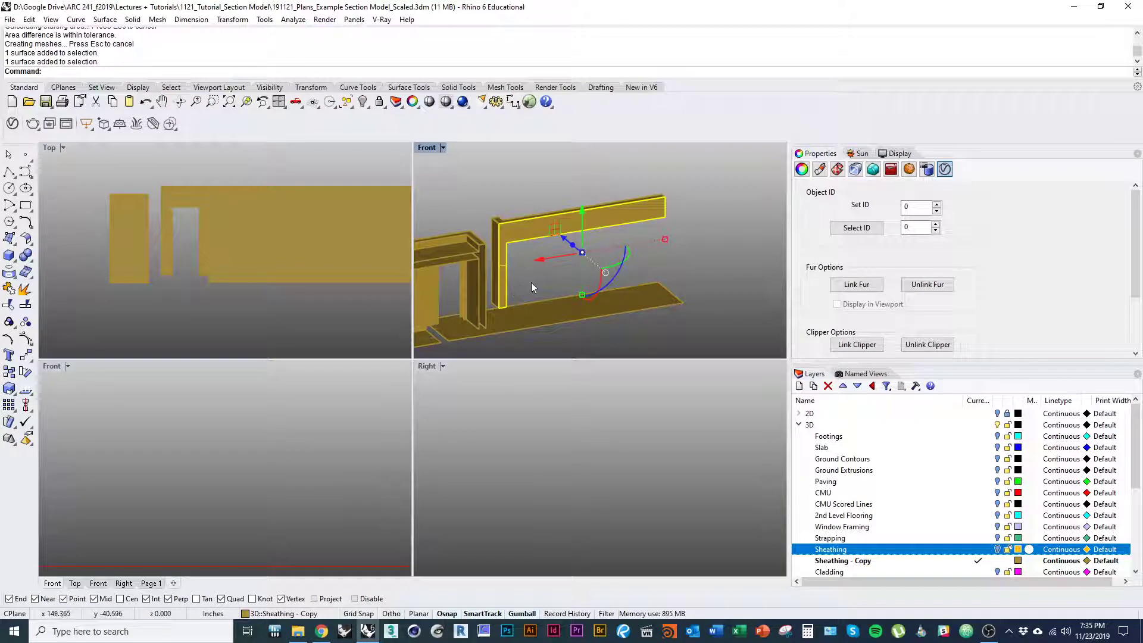
shift+right_drag(532, 283, 631, 176)
click(477, 335)
Step: Check the normal direction of the notched inner surface at the wall's far end with Dir
scroll(536, 221, up, 9)
click(536, 259)
shift+right_drag(552, 259, 556, 295)
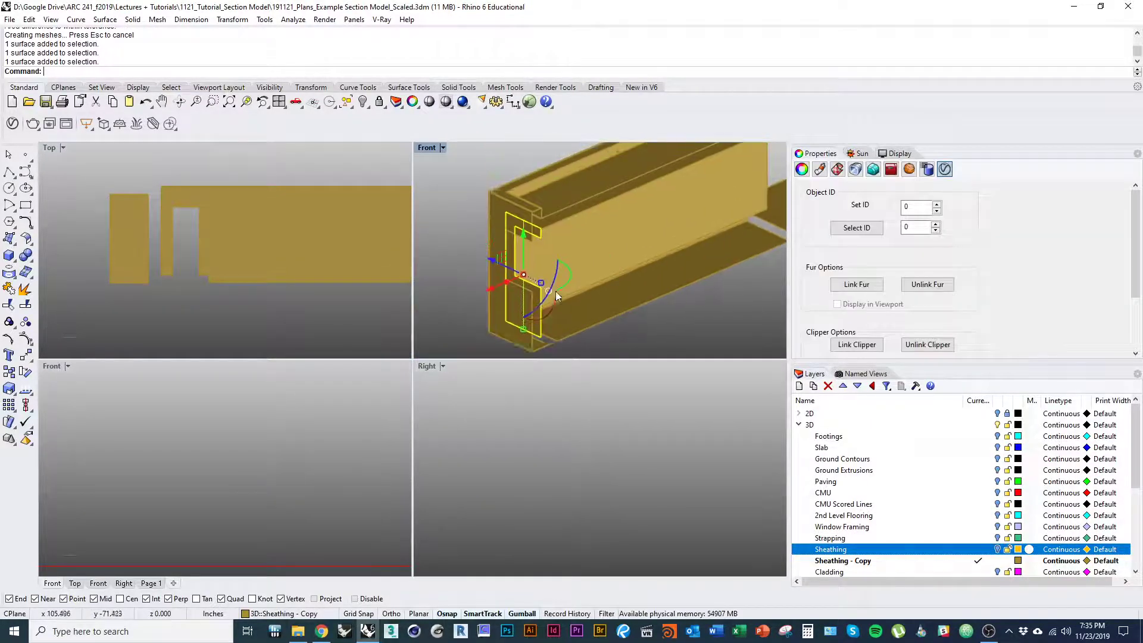
text(Dir)
key(Return)
scroll(560, 269, up, 4)
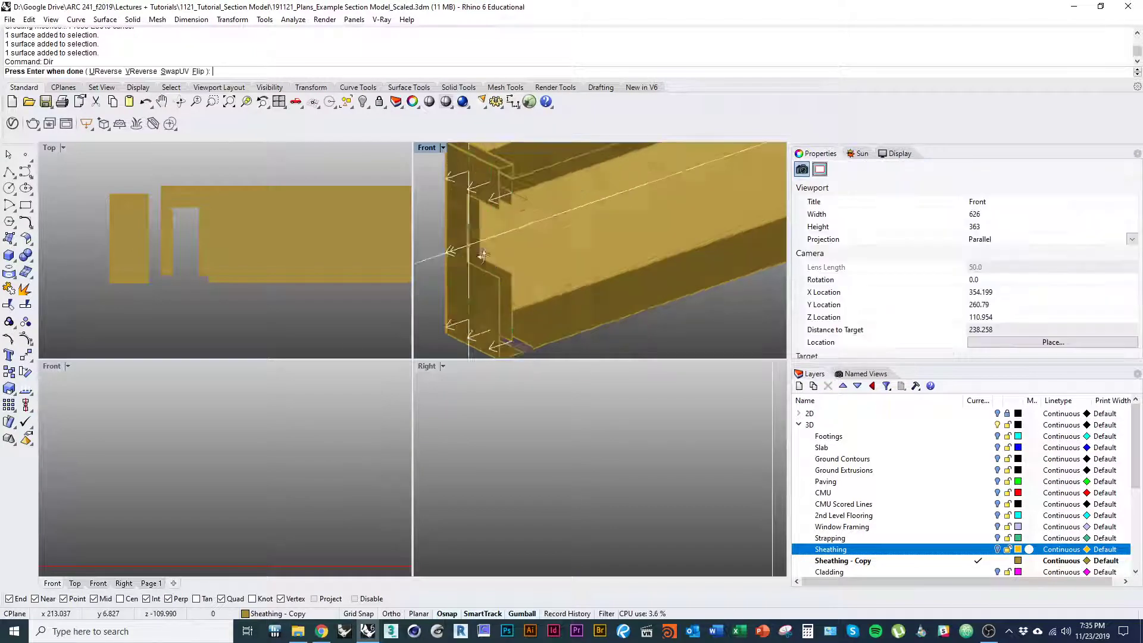
shift+right_drag(482, 255, 494, 290)
key(Return)
click(495, 290)
key(Escape)
scroll(529, 290, down, 6)
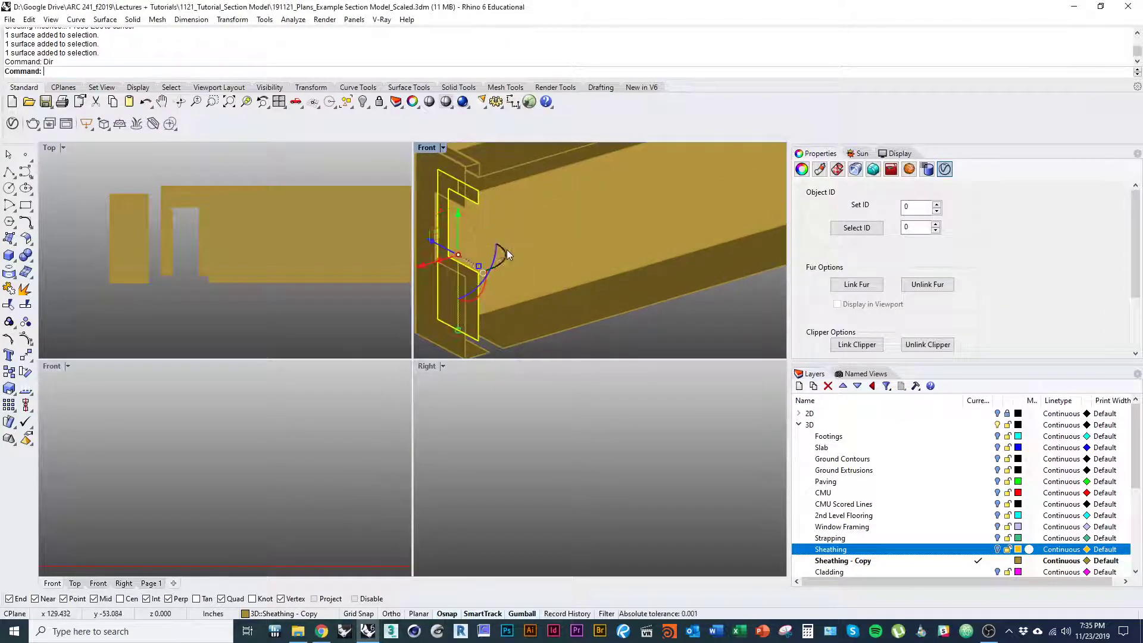
Step: Unroll the selected notched inner end surface with UnrollSrf
scroll(530, 281, up, 5)
text(U)
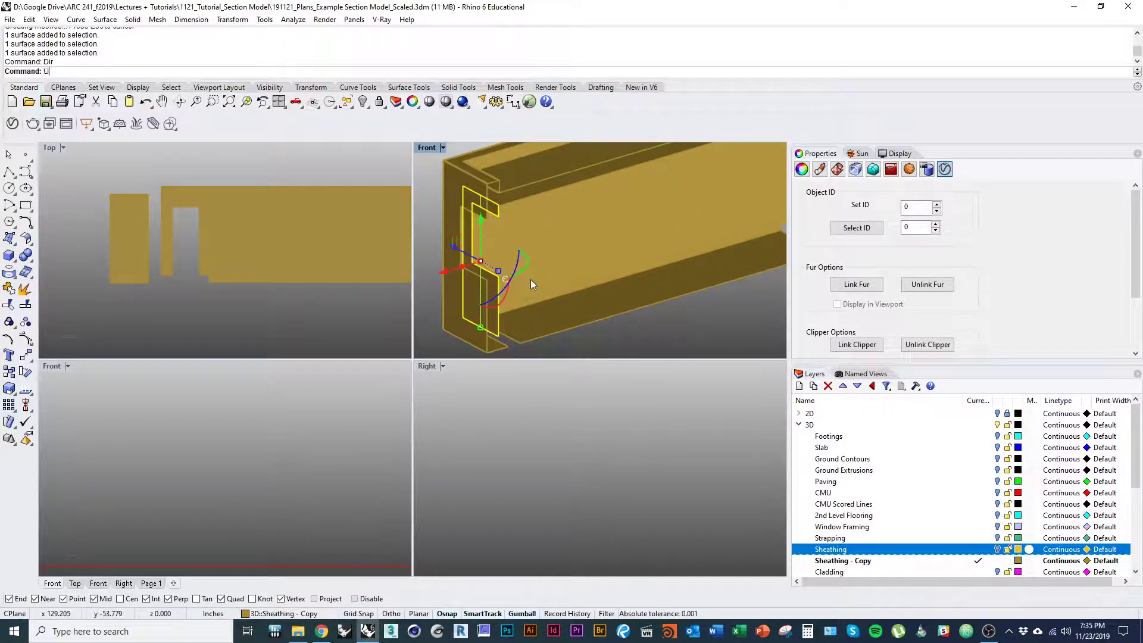
text(nrollSrf)
key(Return)
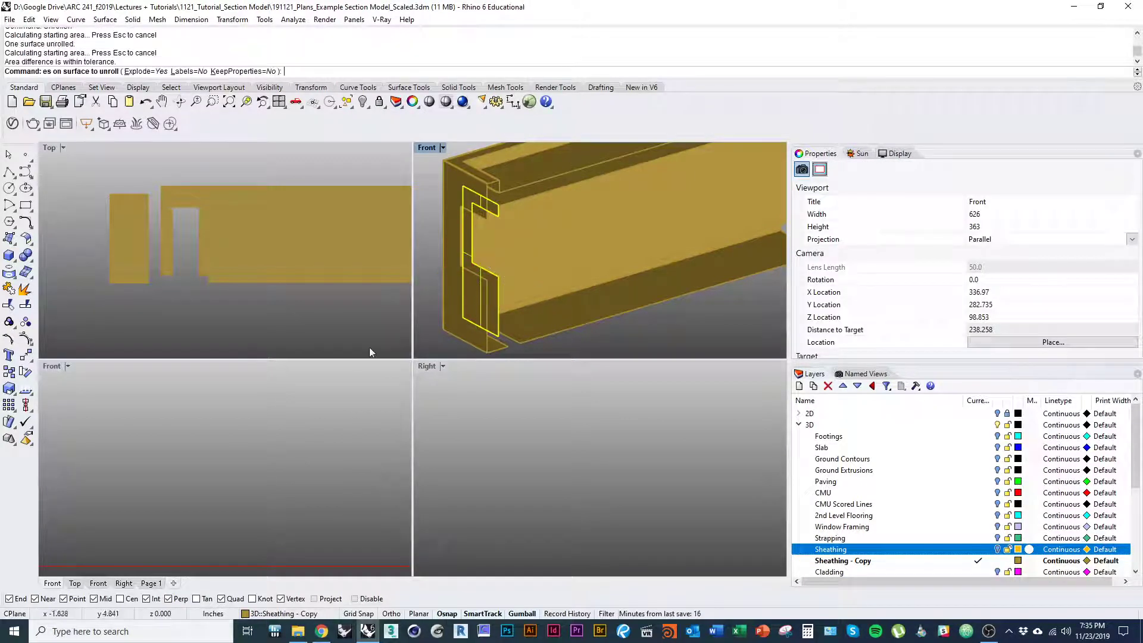
Step: Move the unrolled inner notched piece up beside the notched end wall piece
scroll(351, 324, down, 4)
right_drag(319, 310, 270, 312)
right_drag(376, 276, 306, 301)
right_drag(499, 261, 575, 242)
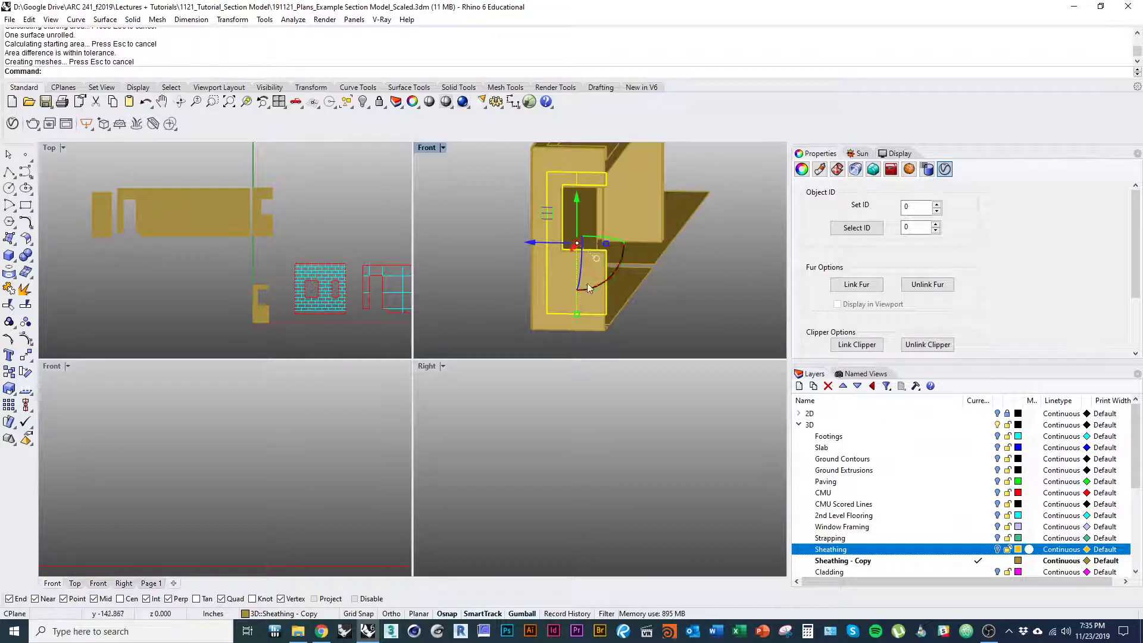
drag(264, 313, 299, 222)
scroll(299, 210, up, 7)
right_drag(300, 210, 269, 249)
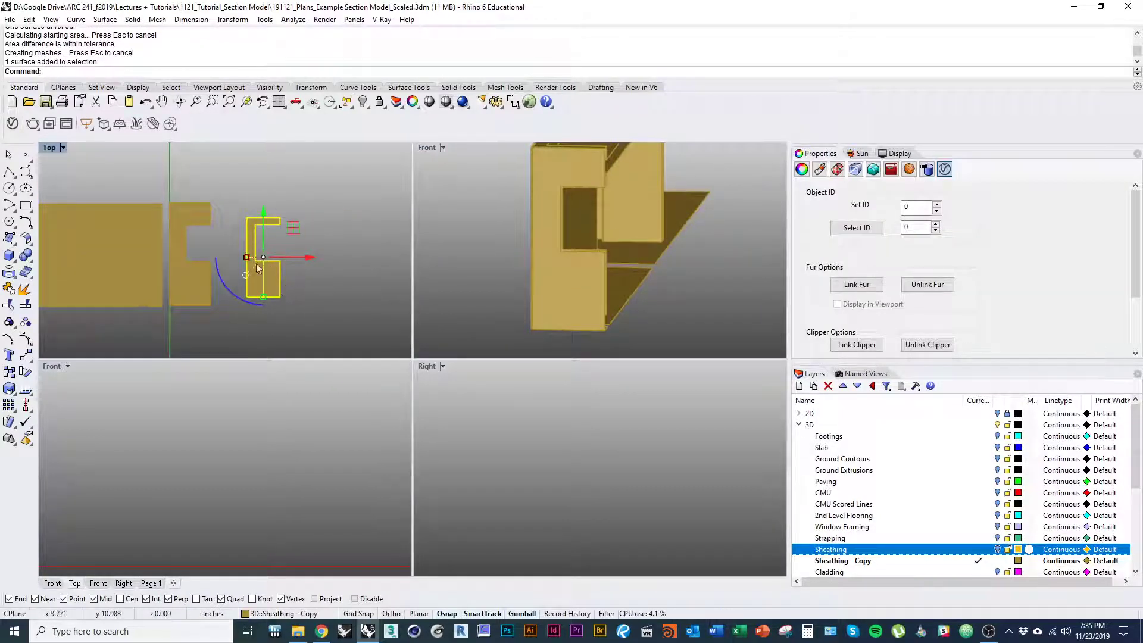
Step: Compare the unrolled inner notched piece with the model and delete it
right_drag(629, 276, 533, 333)
click(375, 296)
right_drag(331, 301, 325, 342)
scroll(354, 276, down, 2)
click(289, 265)
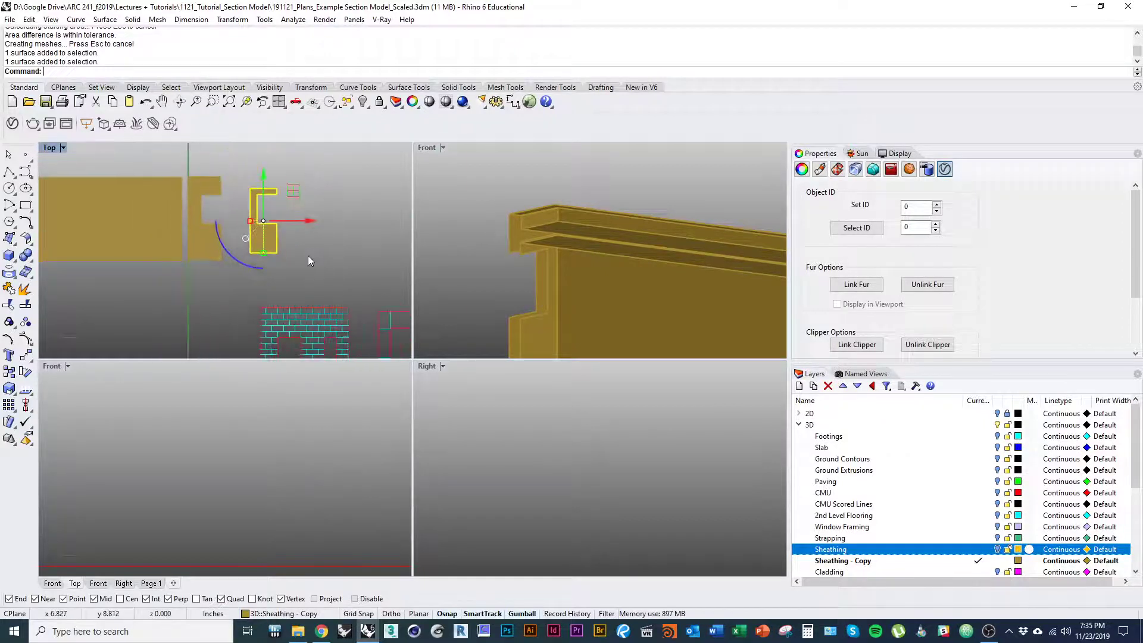
Step: Check the normal direction of the notched inner end surface from the interior side with Dir and unroll it again
right_drag(548, 297, 541, 308)
click(541, 309)
click(522, 311)
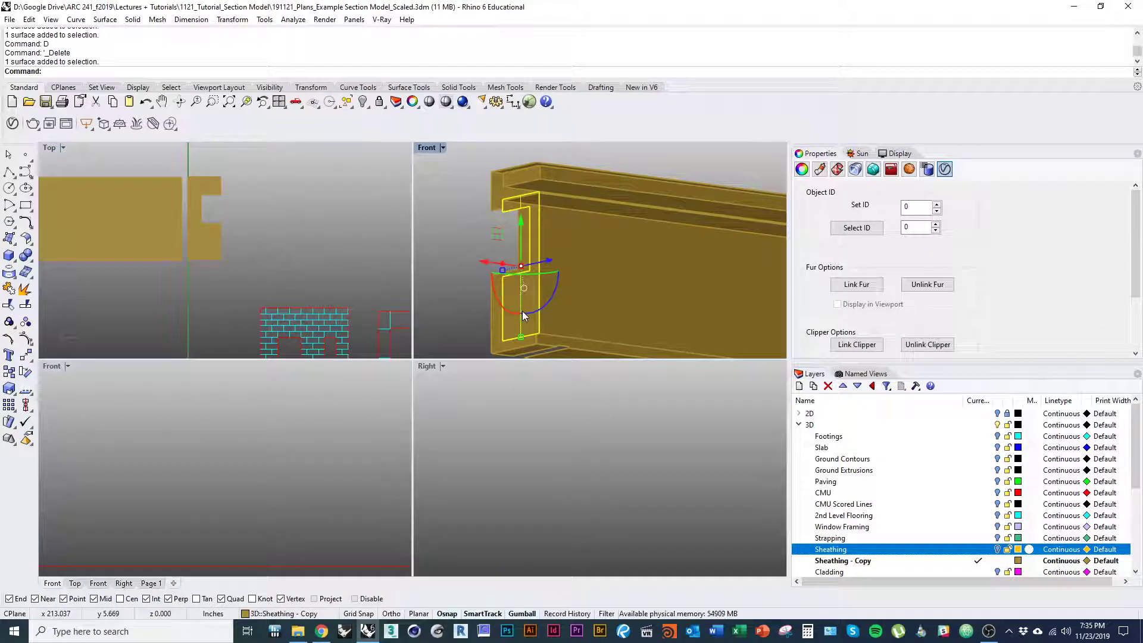
text(Dir)
key(Return)
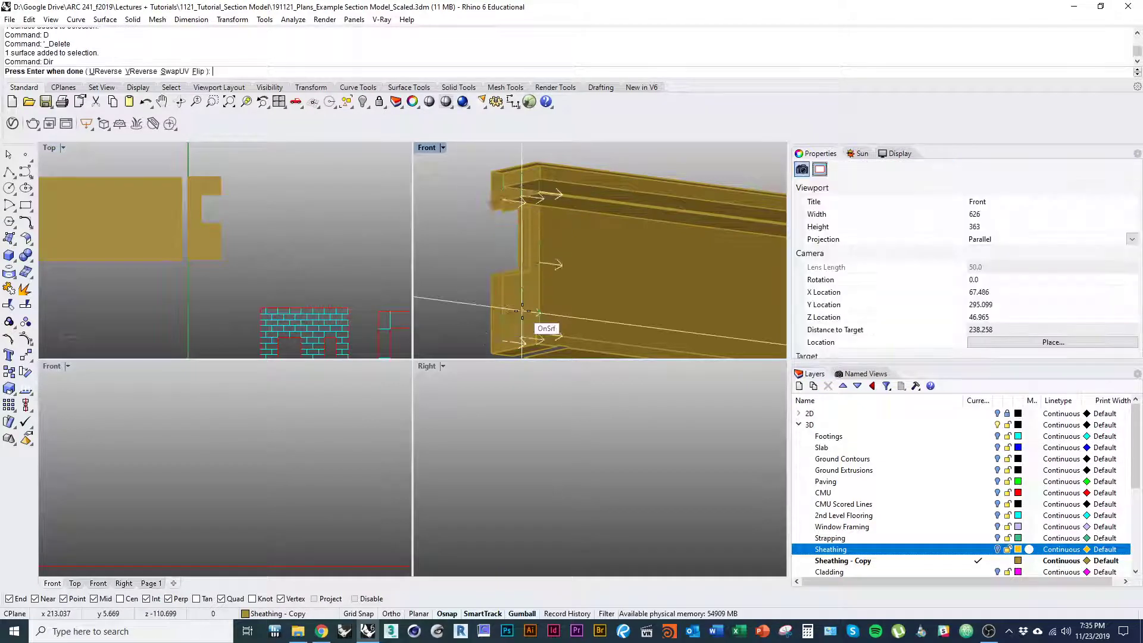
shift+right_drag(551, 307, 502, 268)
right_click(507, 292)
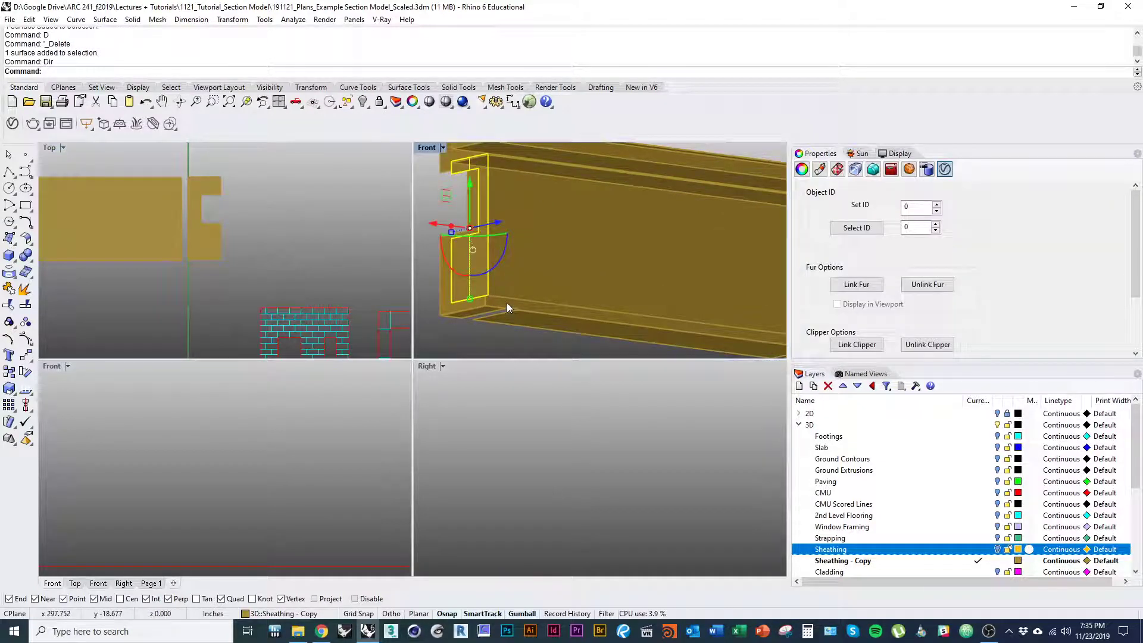
right_click(289, 325)
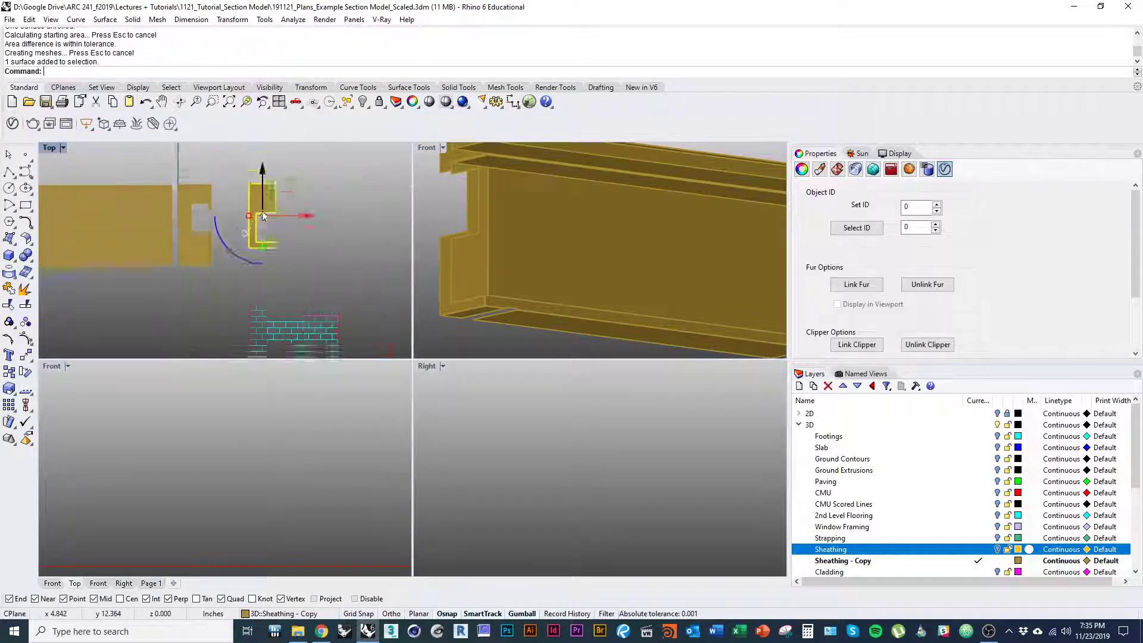
Step: Rotate the unrolled inner notched piece half a turn so its notch opens toward the end wall piece
scroll(262, 216, up, 3)
text(ro)
key(Return)
key(Escape)
drag(246, 264, 280, 173)
mouse_move(516, 235)
right_down()
mouse_move(474, 229)
mouse_move(495, 273)
mouse_move(507, 220)
right_up()
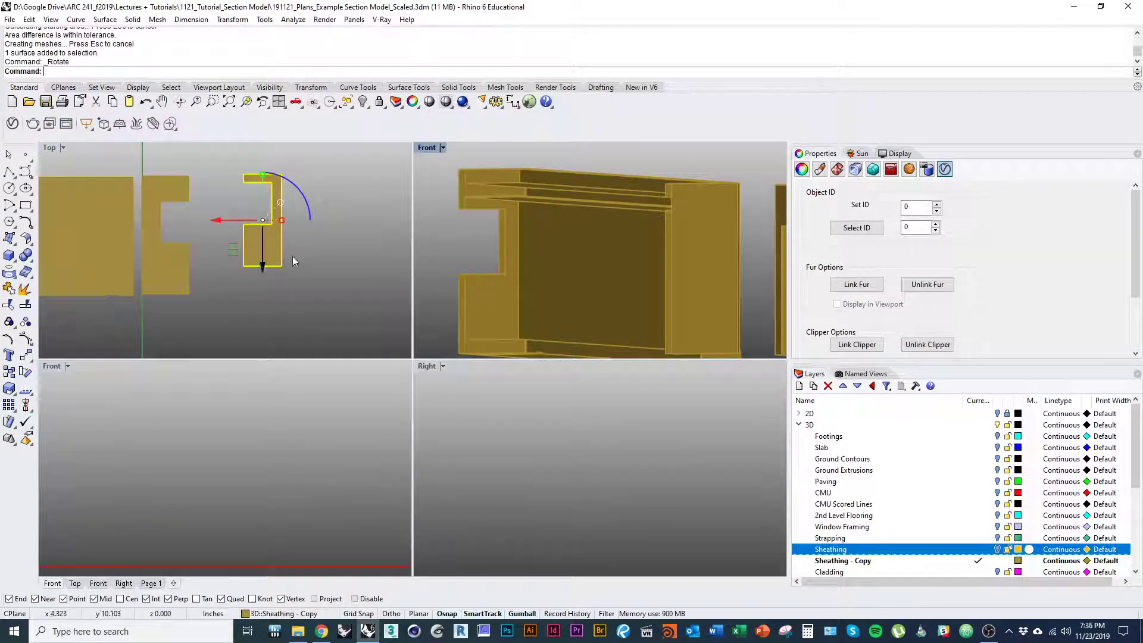
right_drag(312, 276, 261, 268)
Step: Check the normal direction of the long inner wall surface with Dir
ctrl+shift+right_drag(510, 241, 559, 303)
click(615, 320)
text(Dir)
key(Return)
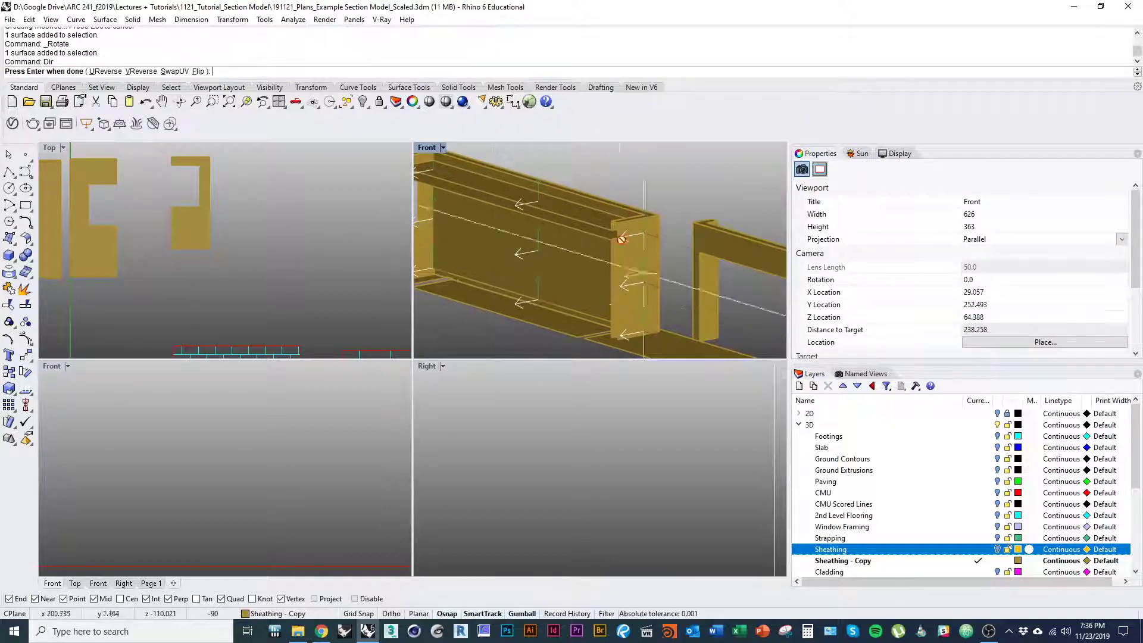
key(Return)
scroll(492, 241, down, 3)
click(489, 234)
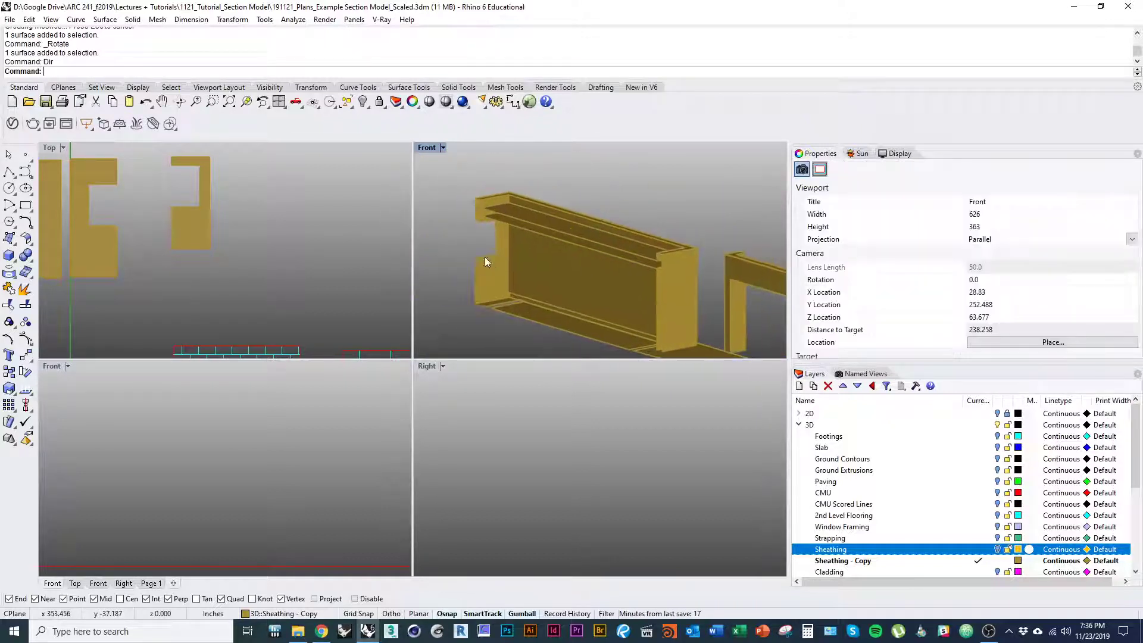
right_drag(484, 256, 566, 284)
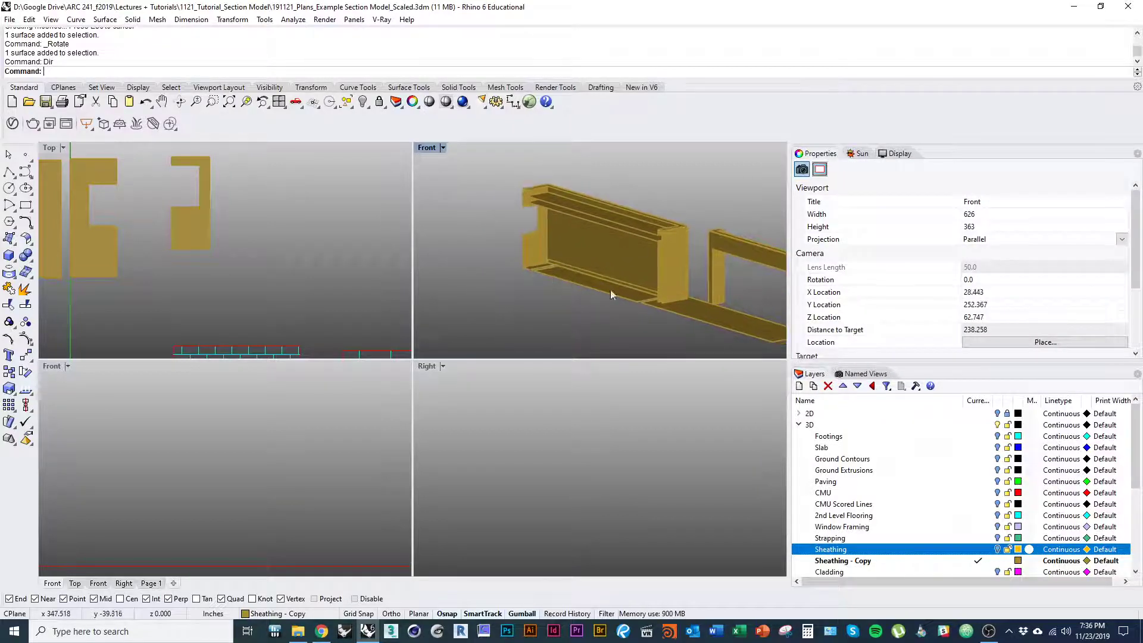
Step: Maximize the Top viewport around the unrolled sheathing pieces
click(130, 195)
right_drag(248, 281, 271, 224)
scroll(266, 229, down, 2)
mouse_move(259, 239)
right_down()
mouse_move(244, 259)
mouse_move(218, 243)
right_up()
scroll(267, 286, down, 2)
mouse_move(246, 282)
right_down()
mouse_move(257, 301)
mouse_move(222, 293)
mouse_move(369, 298)
mouse_move(231, 301)
mouse_move(253, 261)
right_up()
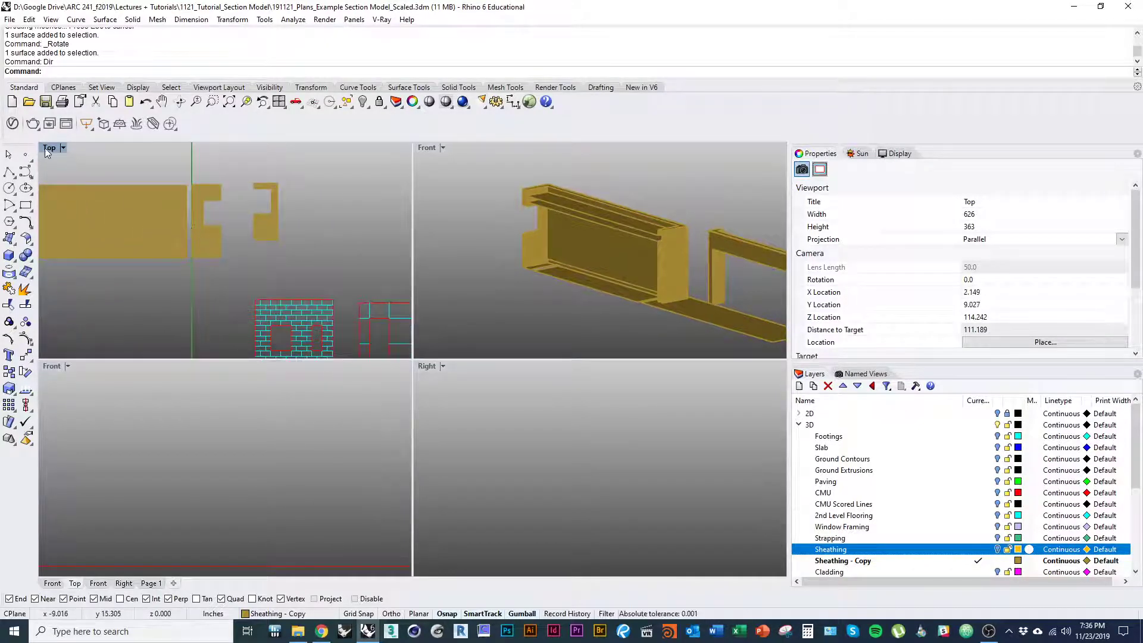
double_click(48, 148)
Step: Duplicate the borders of the four unrolled sheathing surfaces with DupBorder
scroll(412, 348, up, 2)
click(510, 310)
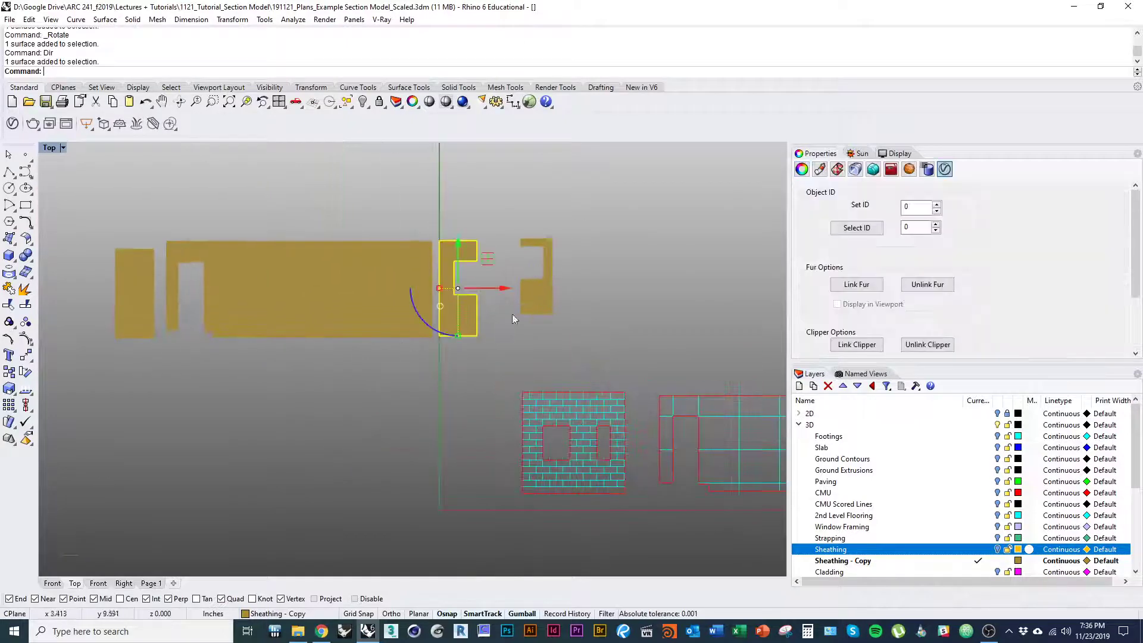
scroll(511, 311, down, 2)
click(520, 368)
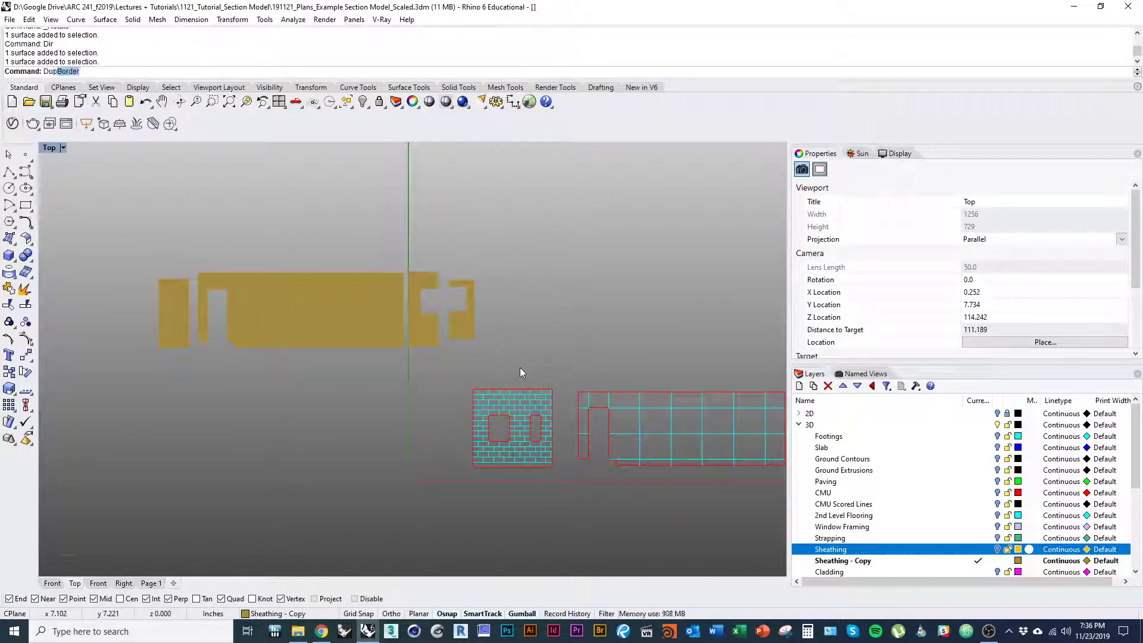
text(DupBord)
key(Return)
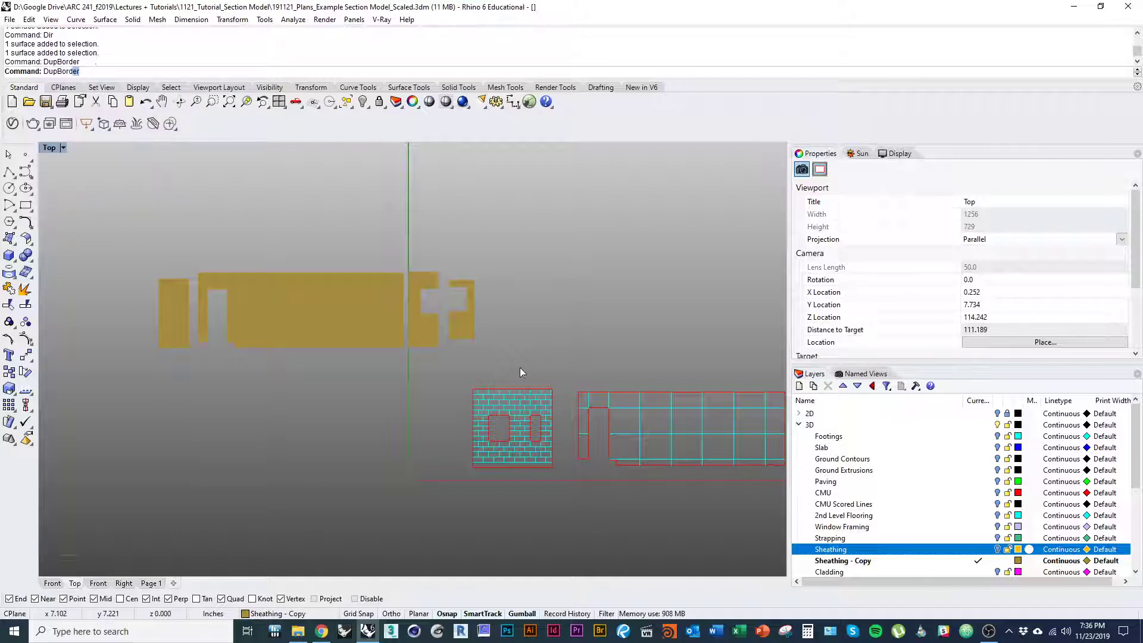
drag(111, 237, 548, 390)
key(Return)
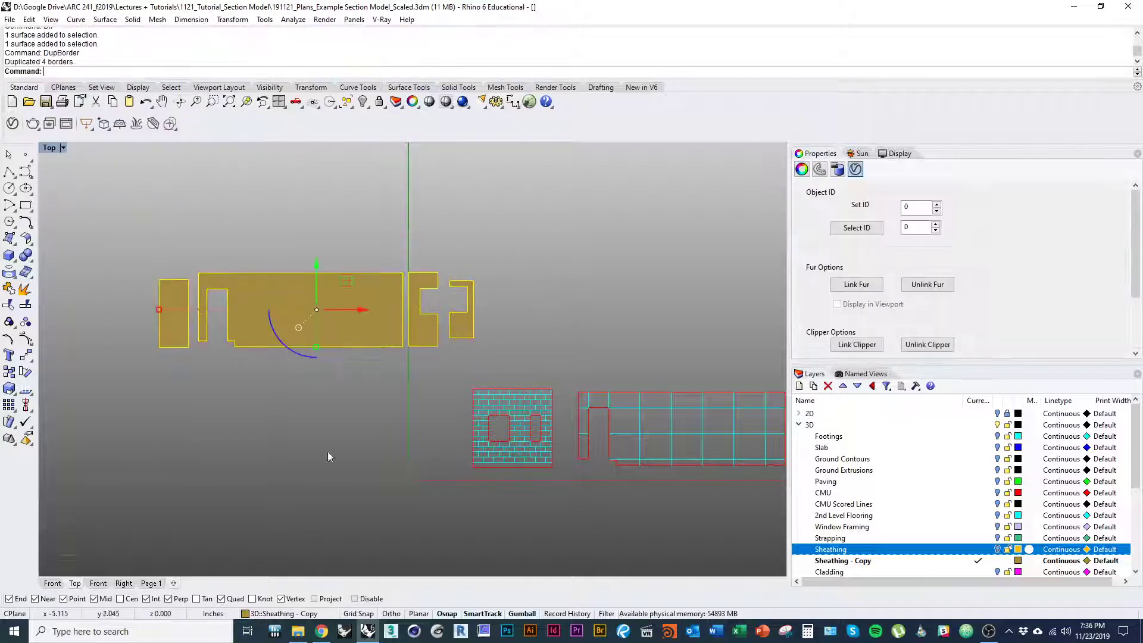
Step: Move the four duplicated border outlines straight up, clear of the unrolled surfaces
right_drag(379, 415, 397, 480)
scroll(340, 440, down, 4)
scroll(344, 376, up, 2)
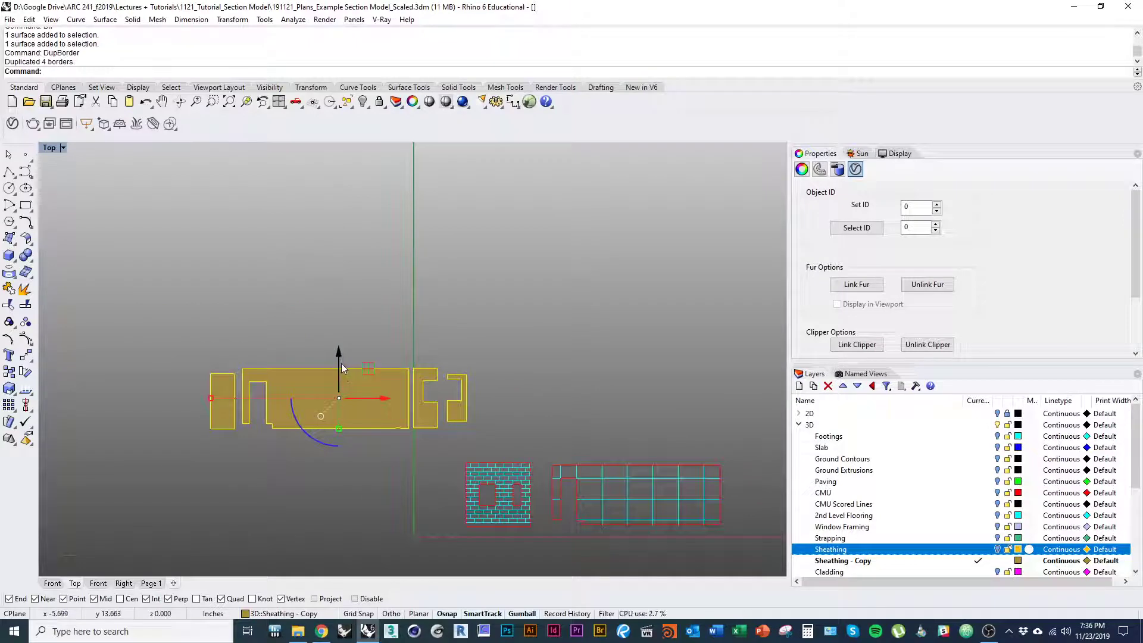
drag(338, 373, 323, 271)
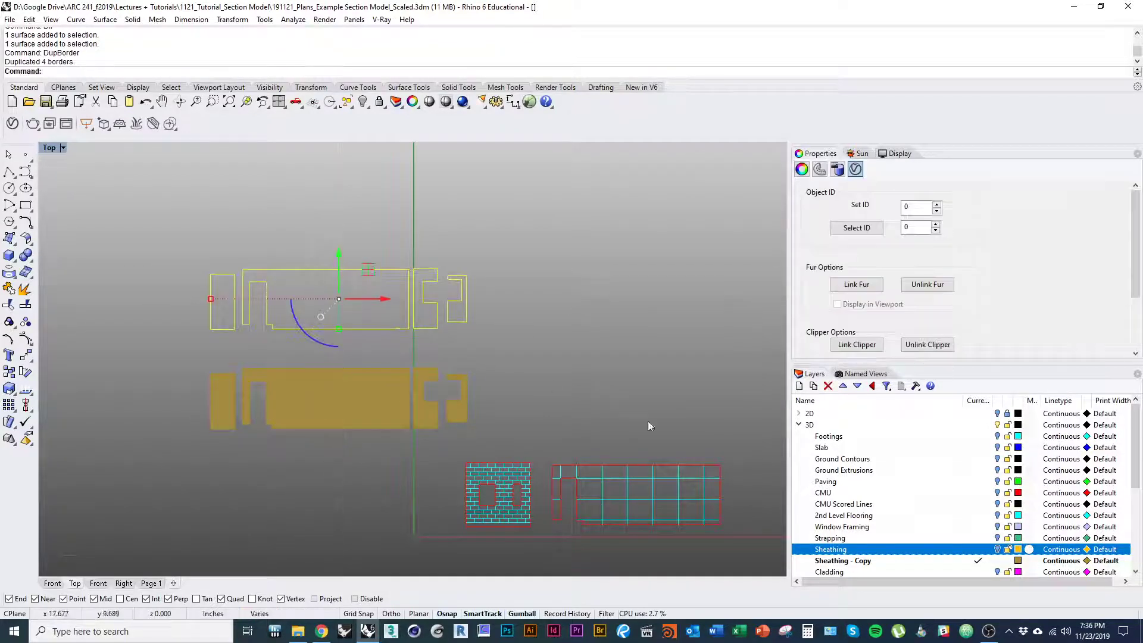
Step: Assign the four sheathing outlines to the Ground Contours layer under Make2D's visible 3D curves
scroll(935, 514, down, 4)
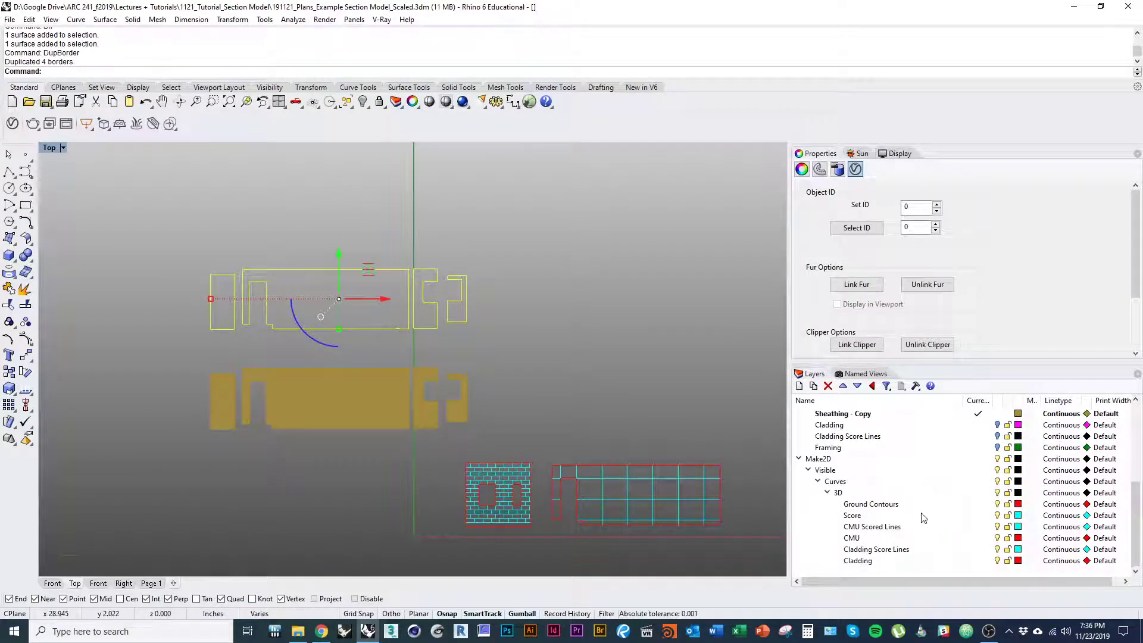
right_click(914, 504)
click(943, 452)
click(540, 356)
Step: Examine the sheathing cut outlines and the overall layout of flattened drawings in the Top view
right_drag(416, 325, 457, 366)
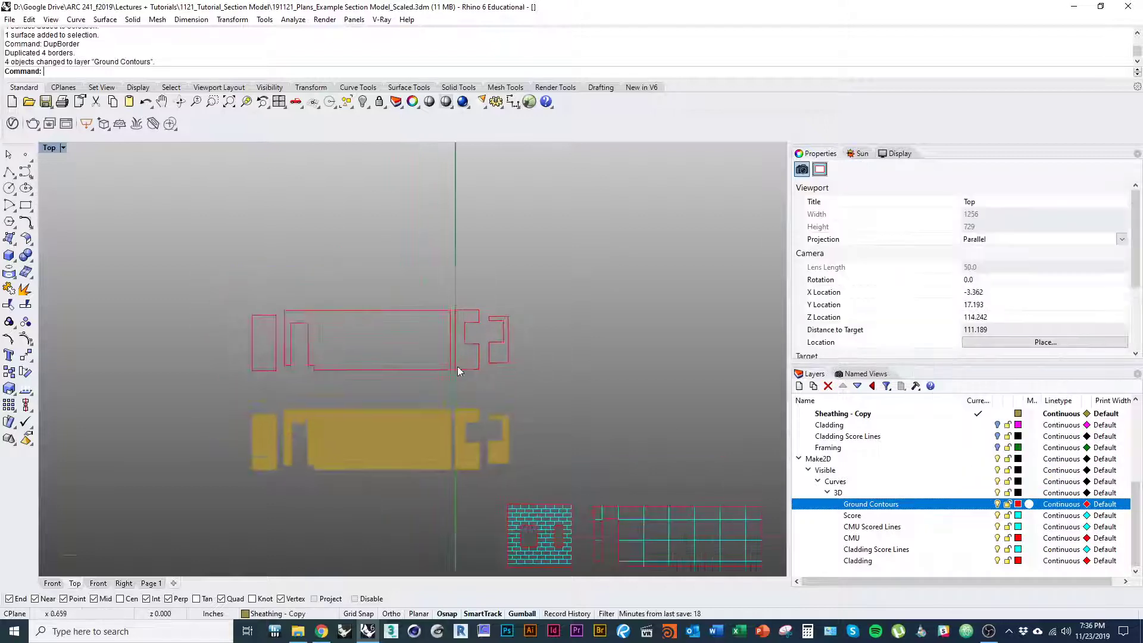
scroll(458, 366, up, 4)
scroll(135, 316, down, 3)
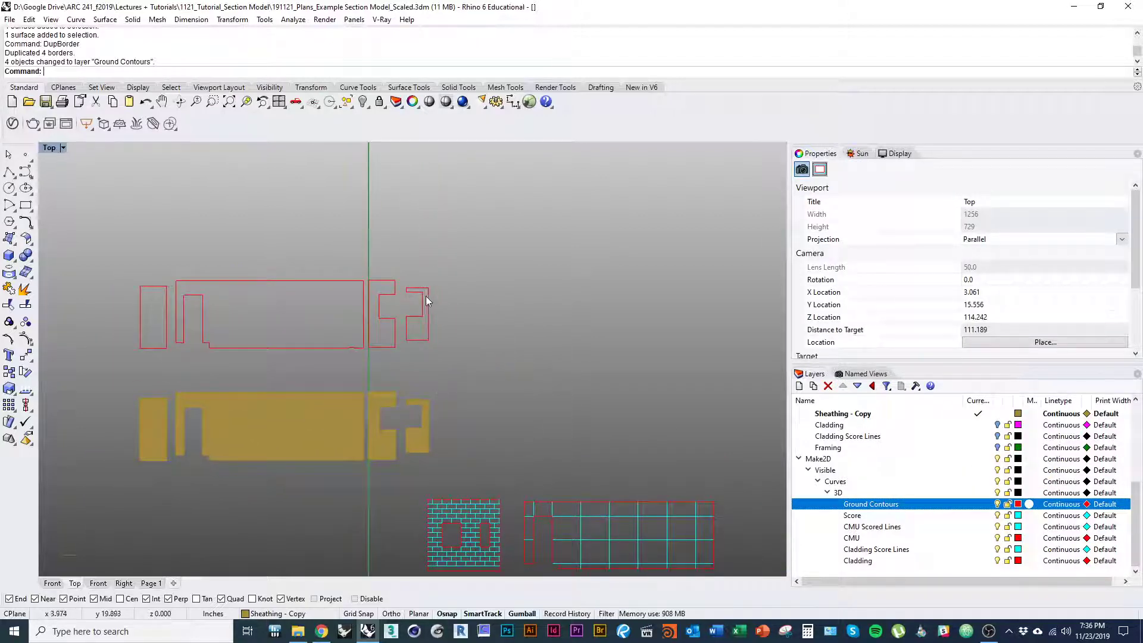
scroll(413, 360, down, 6)
scroll(403, 415, down, 5)
right_drag(404, 440, 438, 425)
scroll(439, 418, down, 3)
scroll(441, 420, up, 4)
right_drag(527, 390, 513, 421)
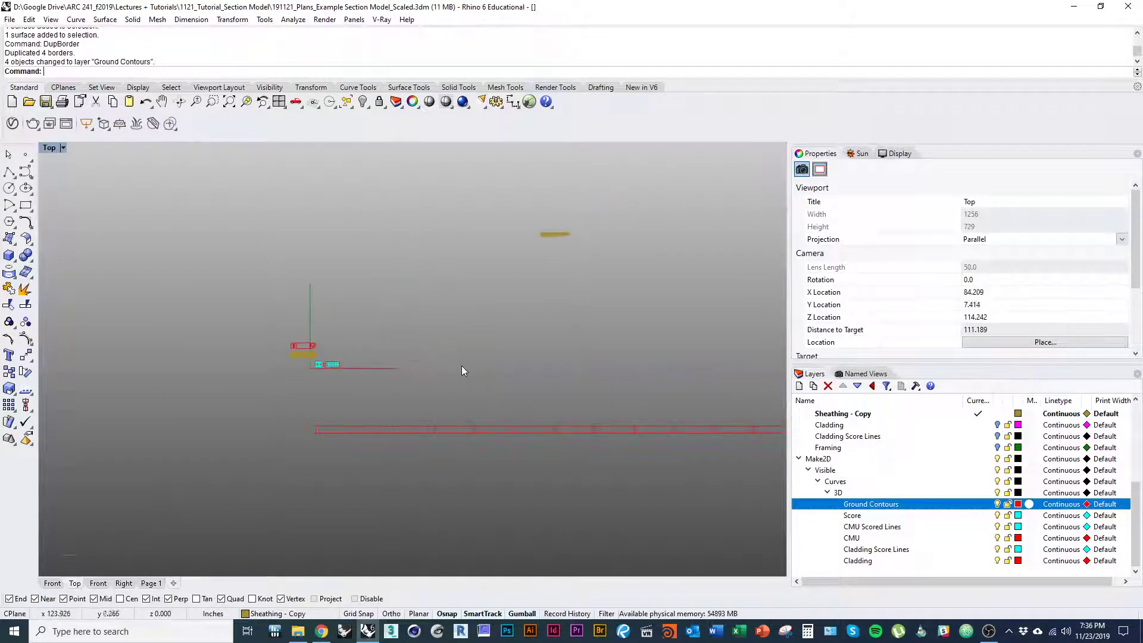
Step: Show the 3D model in the Front view and turn on the Framing, Cladding Score Lines and Cladding layers
click(52, 582)
ctrl+shift+right_drag(257, 461, 343, 477)
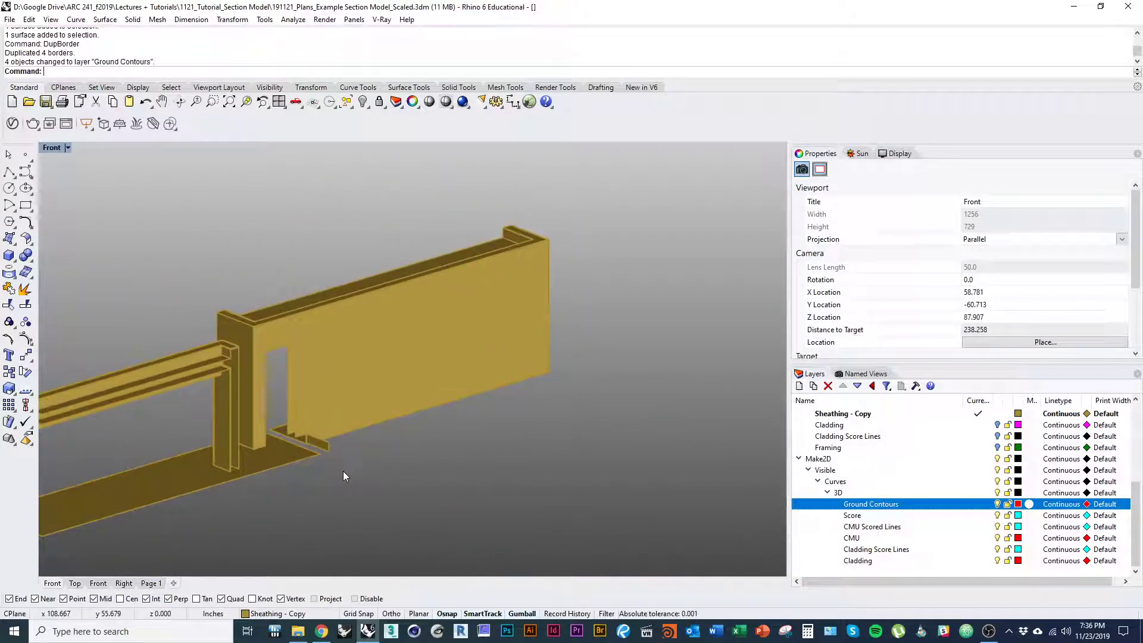
ctrl+shift+right_drag(345, 476, 481, 493)
scroll(934, 491, up, 3)
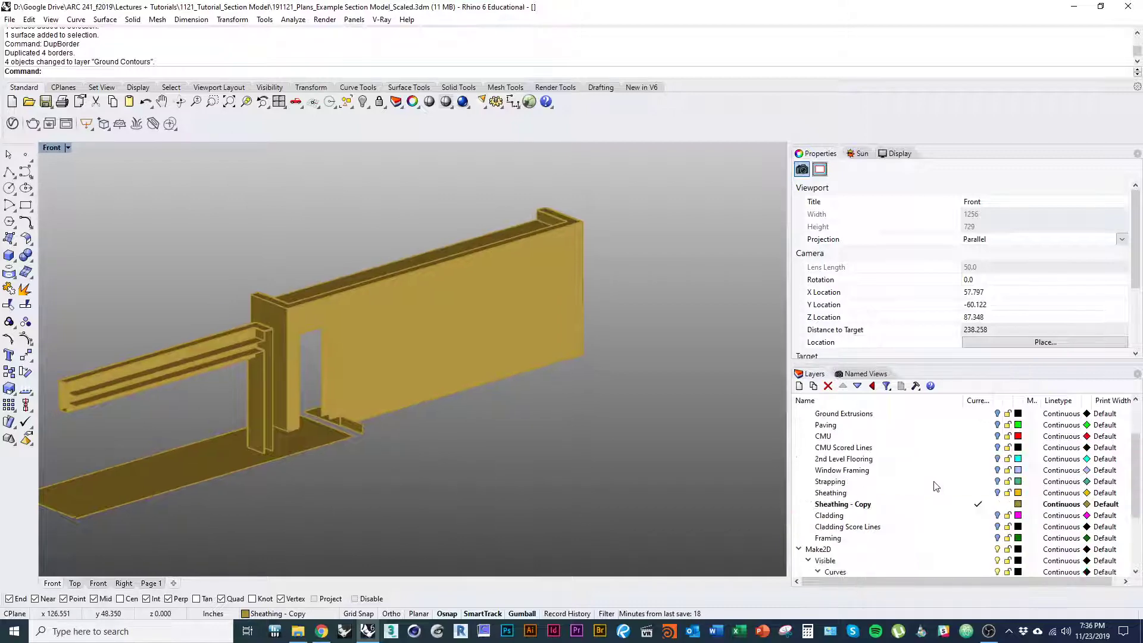
click(997, 537)
click(997, 526)
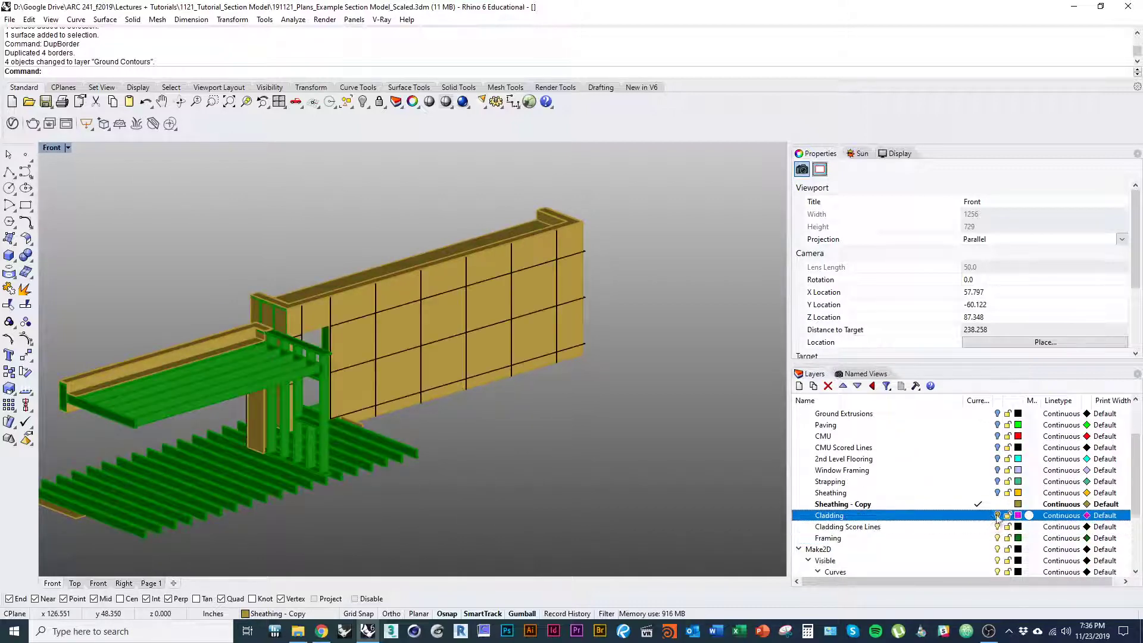
click(997, 514)
ctrl+shift+right_drag(655, 463, 602, 492)
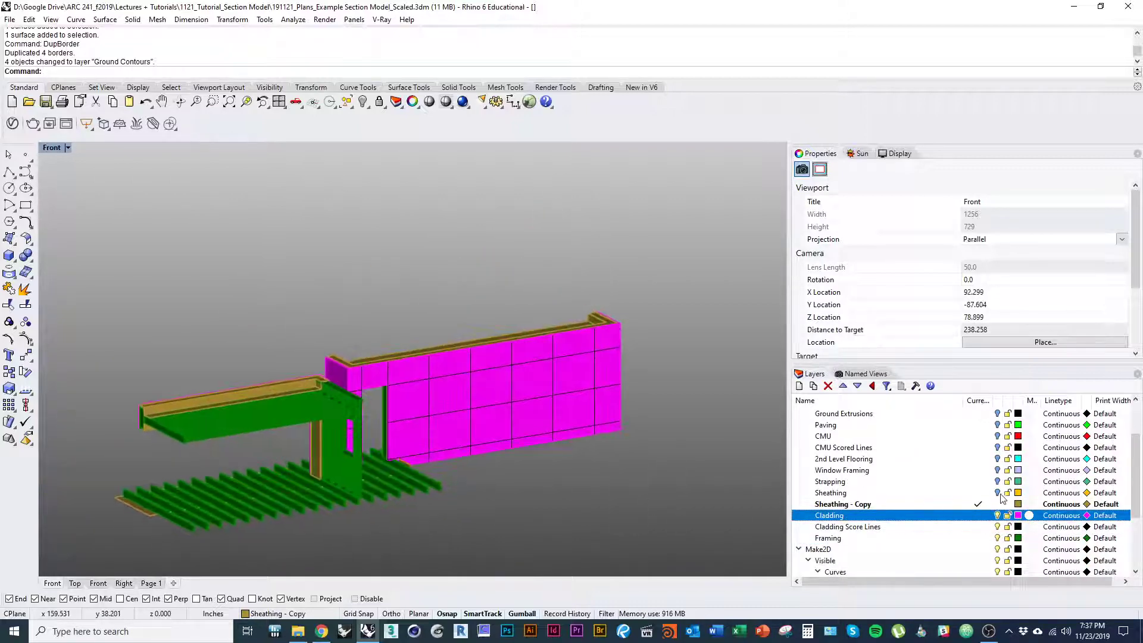
Step: Turn on the remaining 3D layers, from Sheathing up through CMU, Paving and Slab to Footings, to show the complete section model
click(997, 492)
click(997, 481)
click(997, 469)
click(997, 458)
click(997, 447)
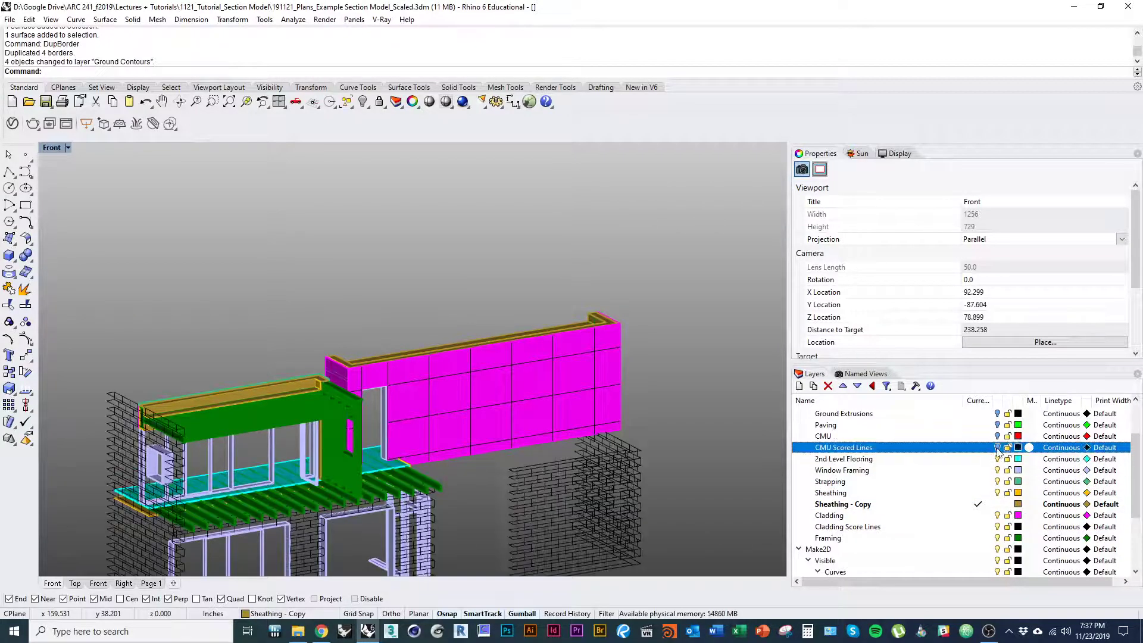
click(997, 436)
click(997, 424)
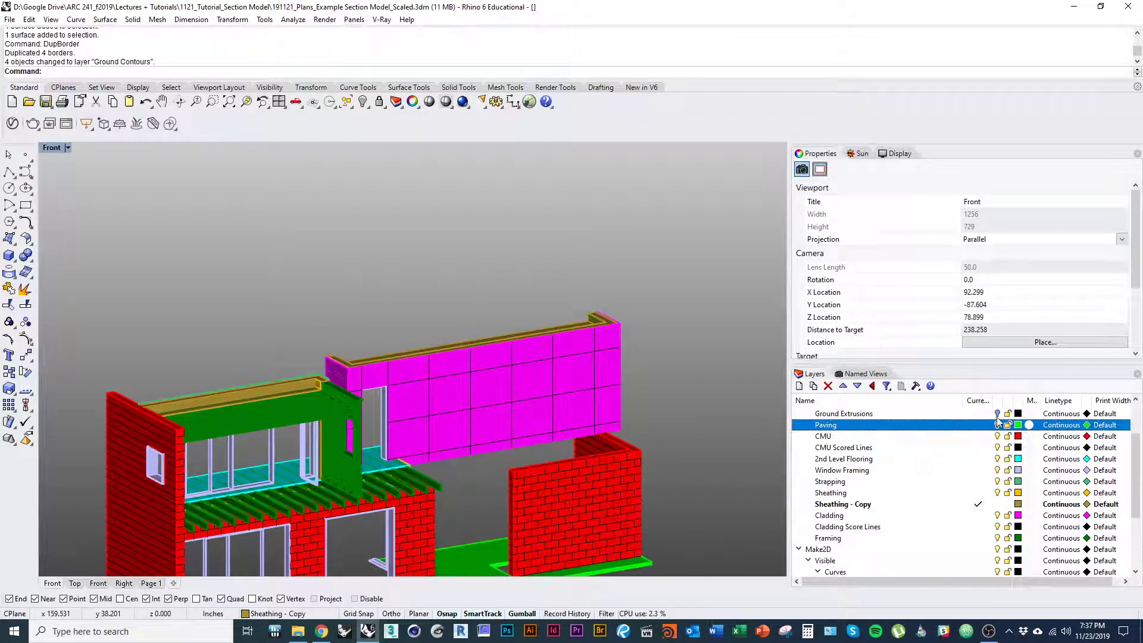
click(997, 413)
scroll(997, 416, up, 2)
click(997, 436)
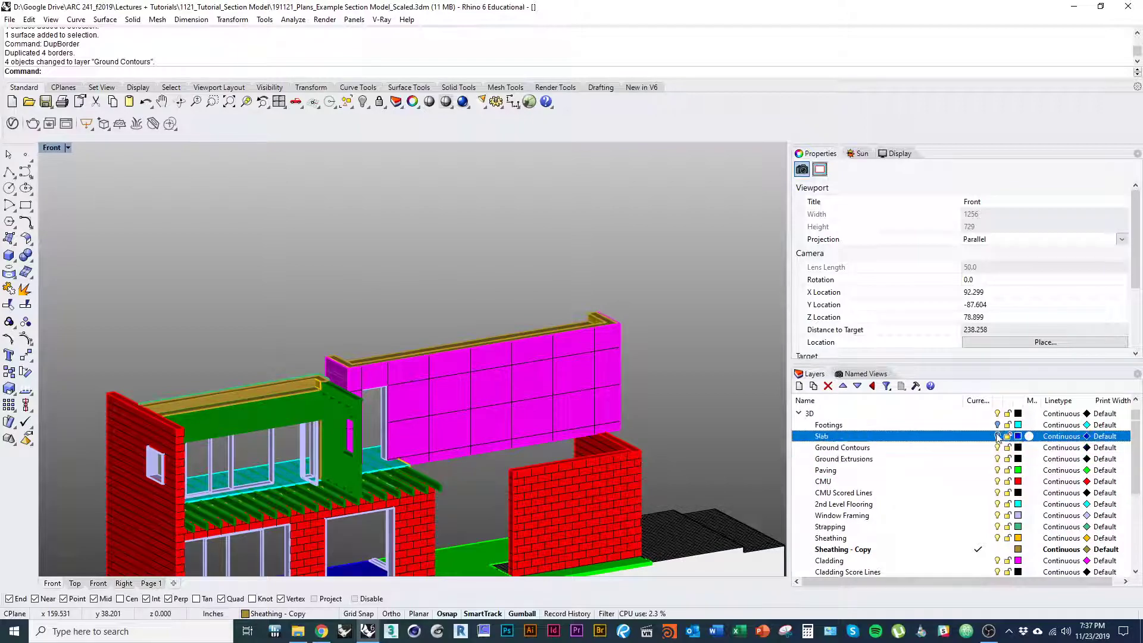
click(997, 425)
scroll(655, 407, down, 4)
right_drag(646, 402, 479, 450)
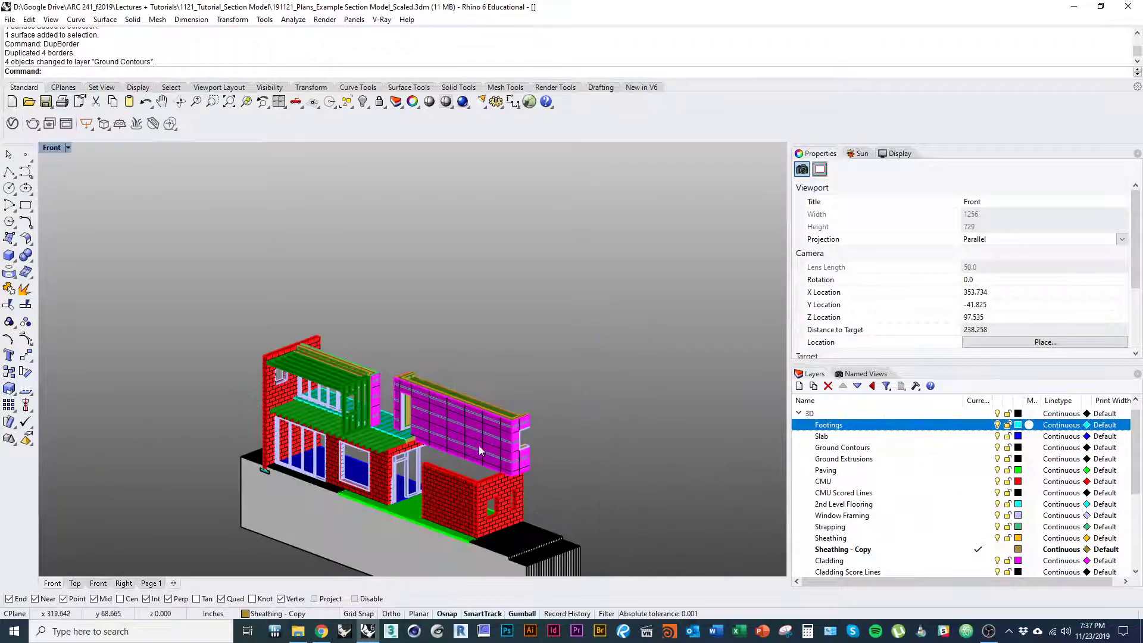
Step: Examine the lower window frame and the outermost floor joist in the assembled 3D model
scroll(470, 410, up, 5)
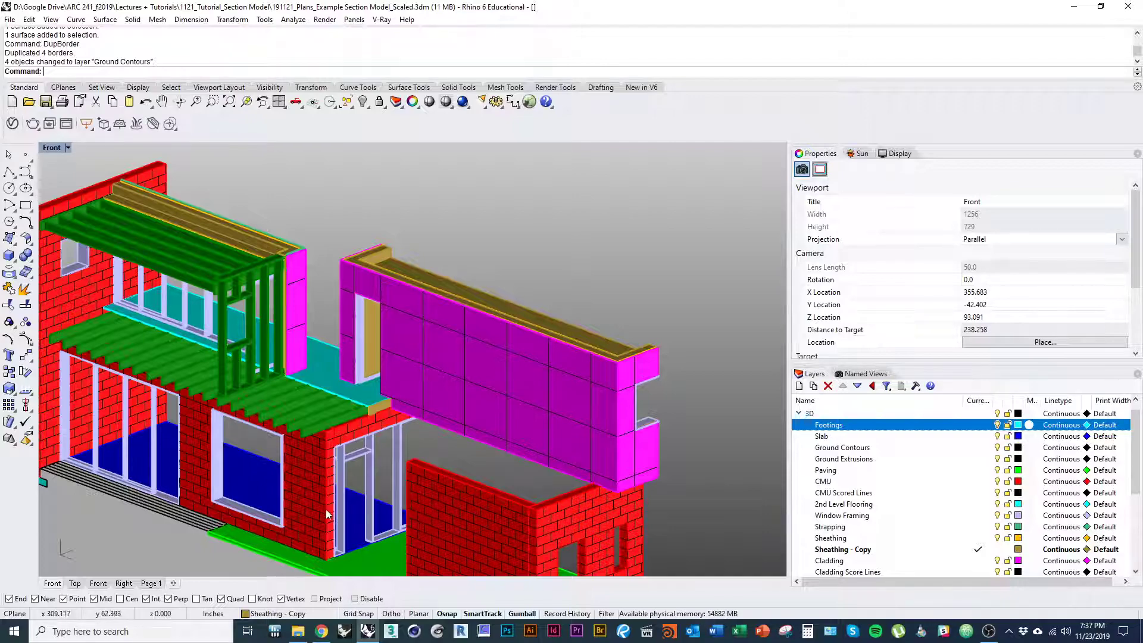
scroll(309, 458, up, 5)
click(306, 456)
click(351, 481)
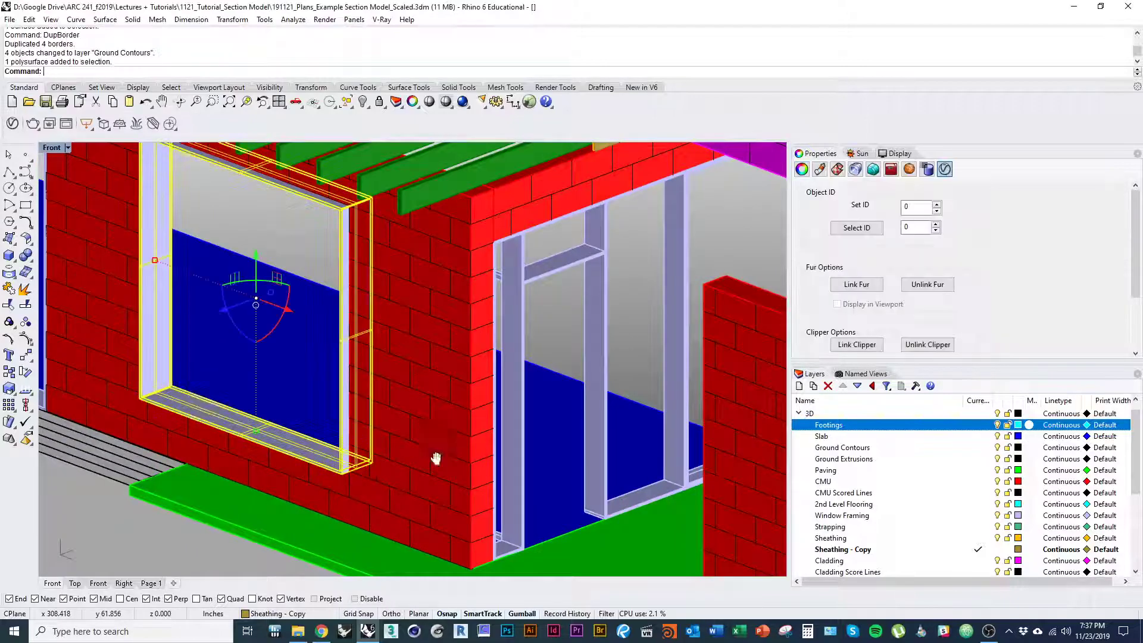
scroll(470, 501, down, 5)
click(465, 375)
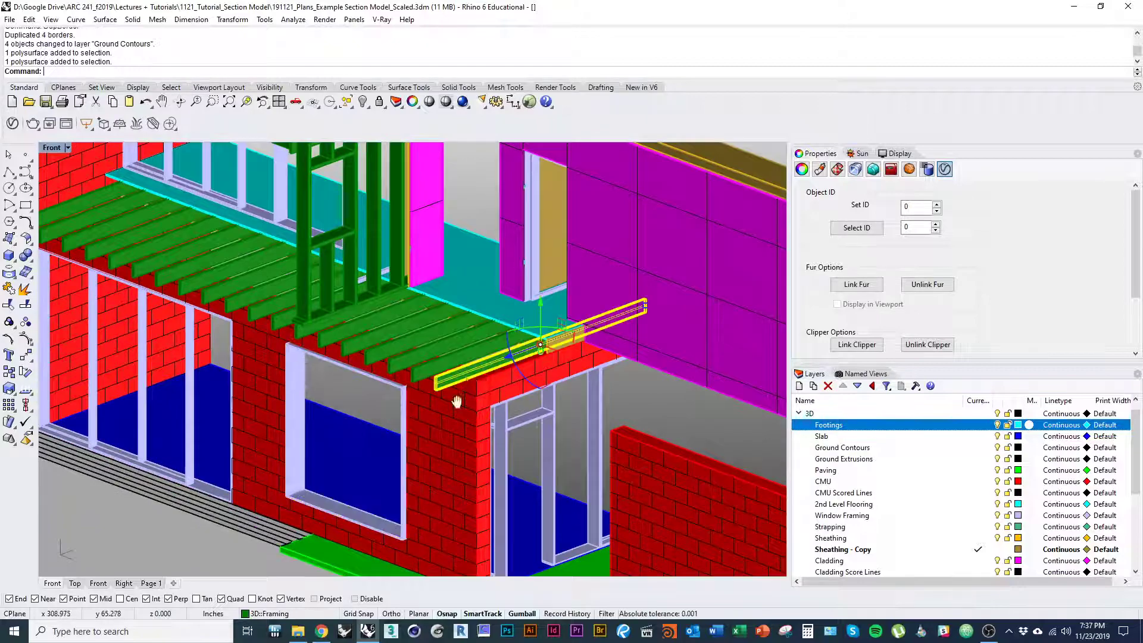
scroll(456, 393, down, 4)
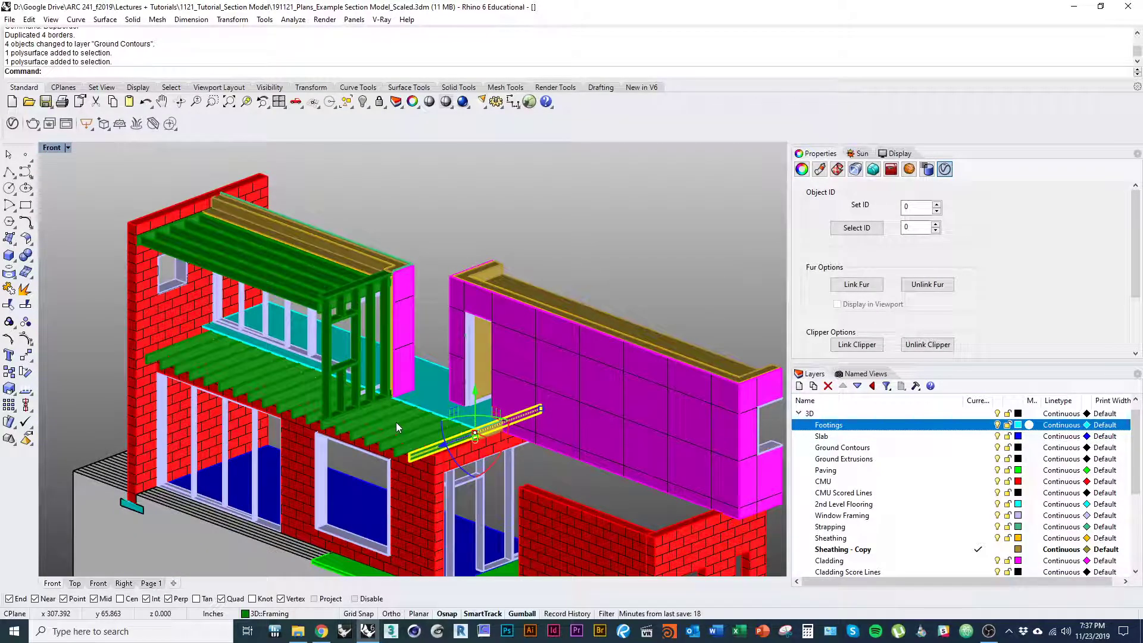
right_drag(451, 458, 444, 430)
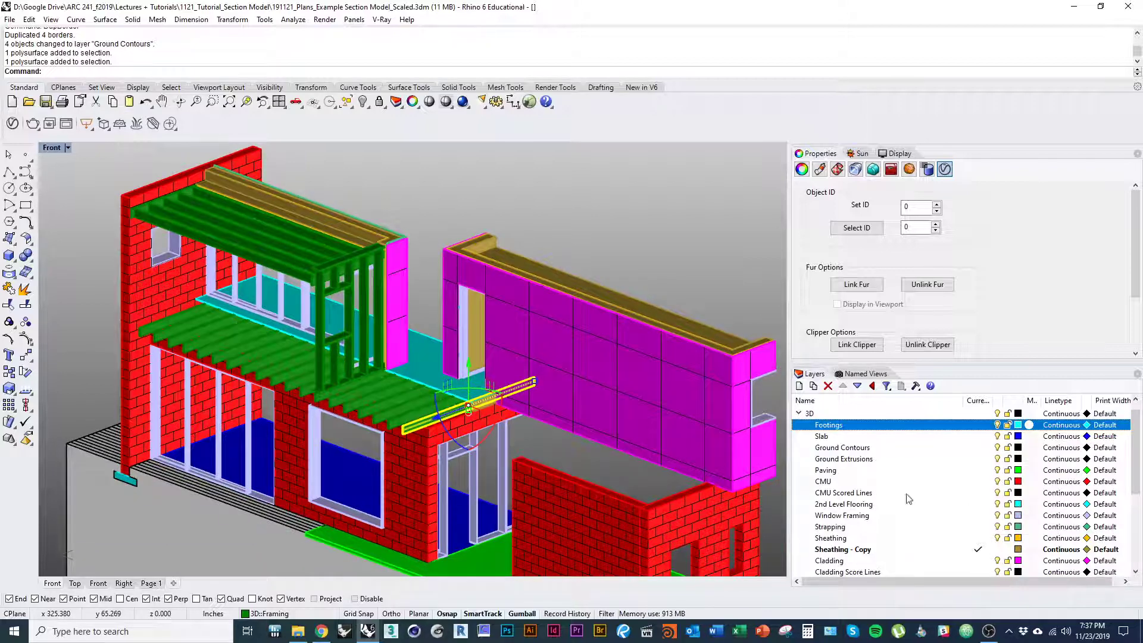
Step: Turn off all 3D layers from Footings through Sheathing, including the ground, paving, CMU, flooring, window framing and strapping layers
click(996, 425)
click(997, 436)
click(997, 447)
click(997, 459)
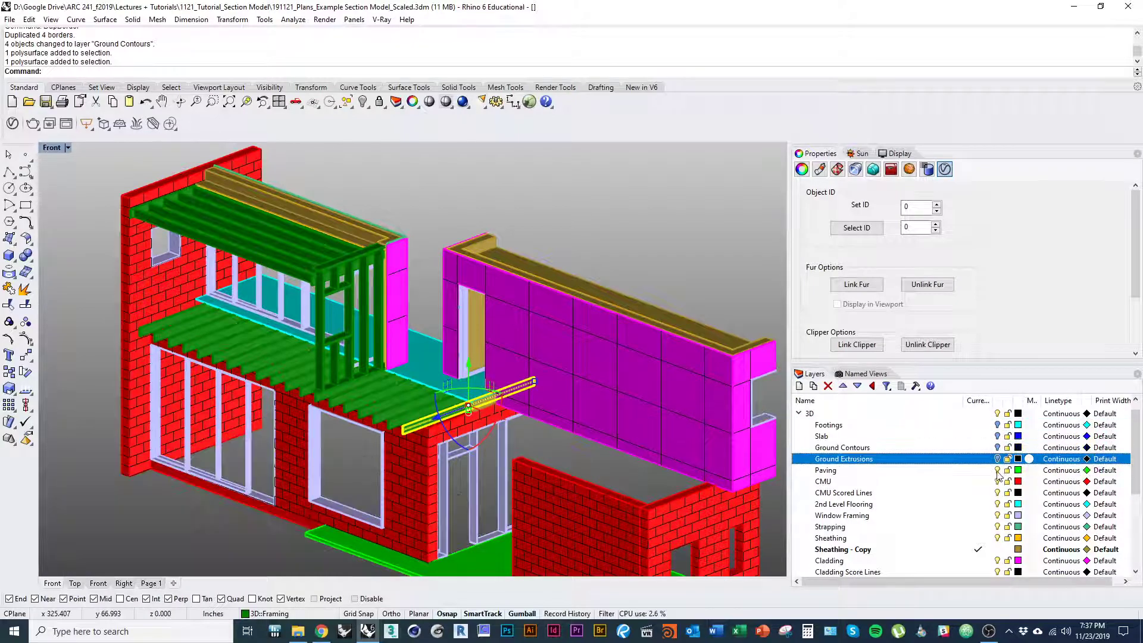
click(997, 469)
click(997, 481)
click(997, 492)
click(997, 504)
click(997, 514)
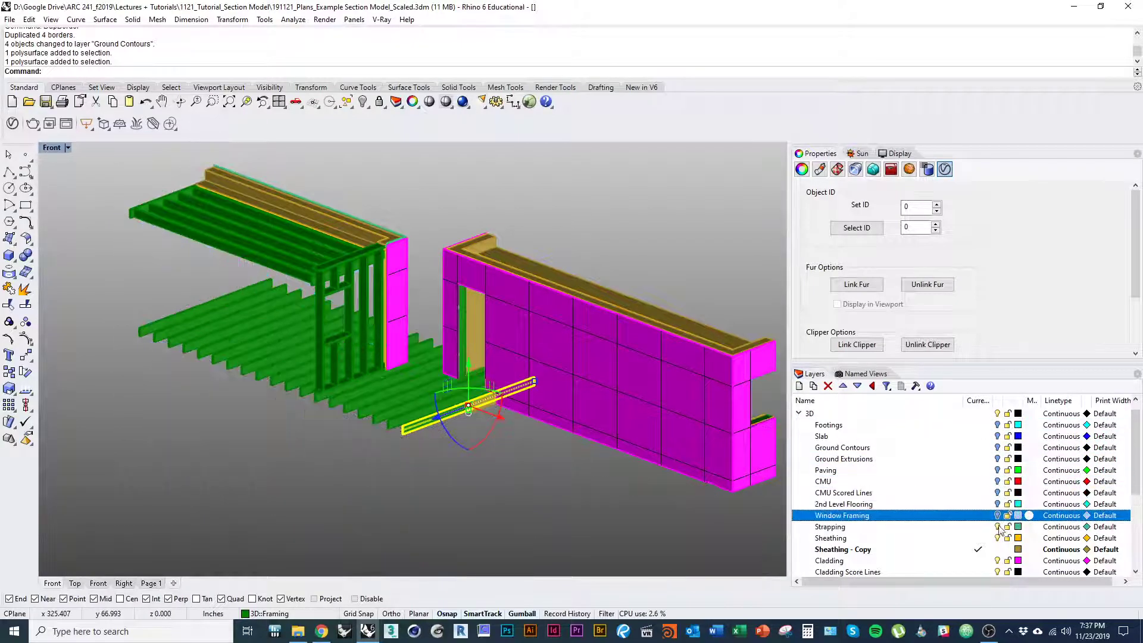
click(997, 527)
click(997, 538)
Step: Make Framing the current layer and turn off Cladding, Cladding Score Lines and Sheathing - Copy, isolating the framing
scroll(1011, 504, down, 3)
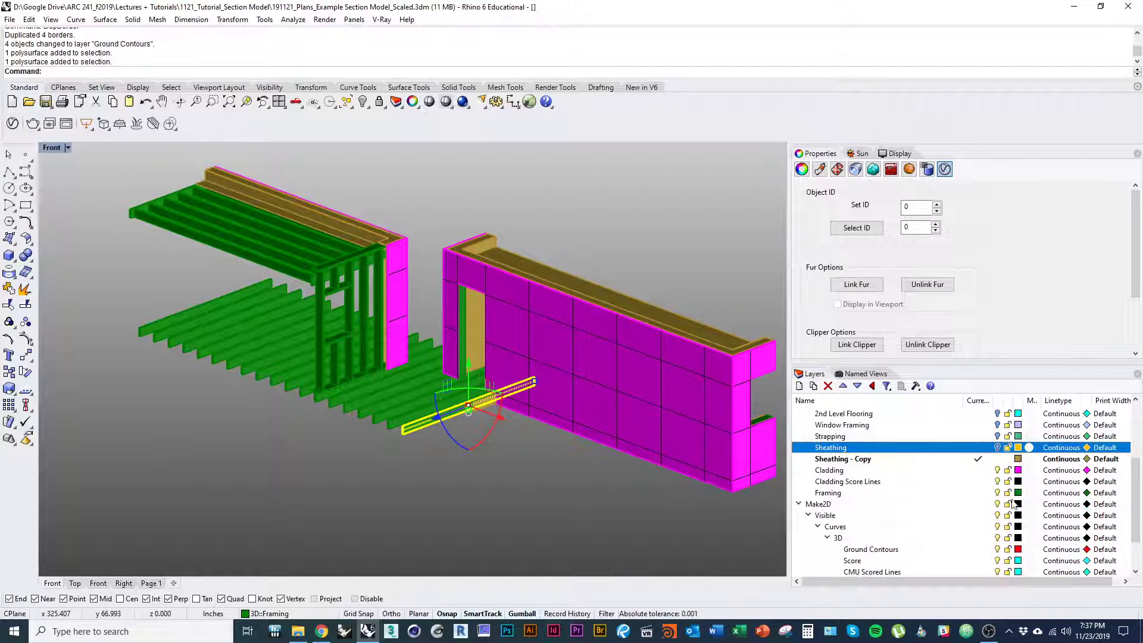
click(997, 470)
click(997, 481)
click(977, 492)
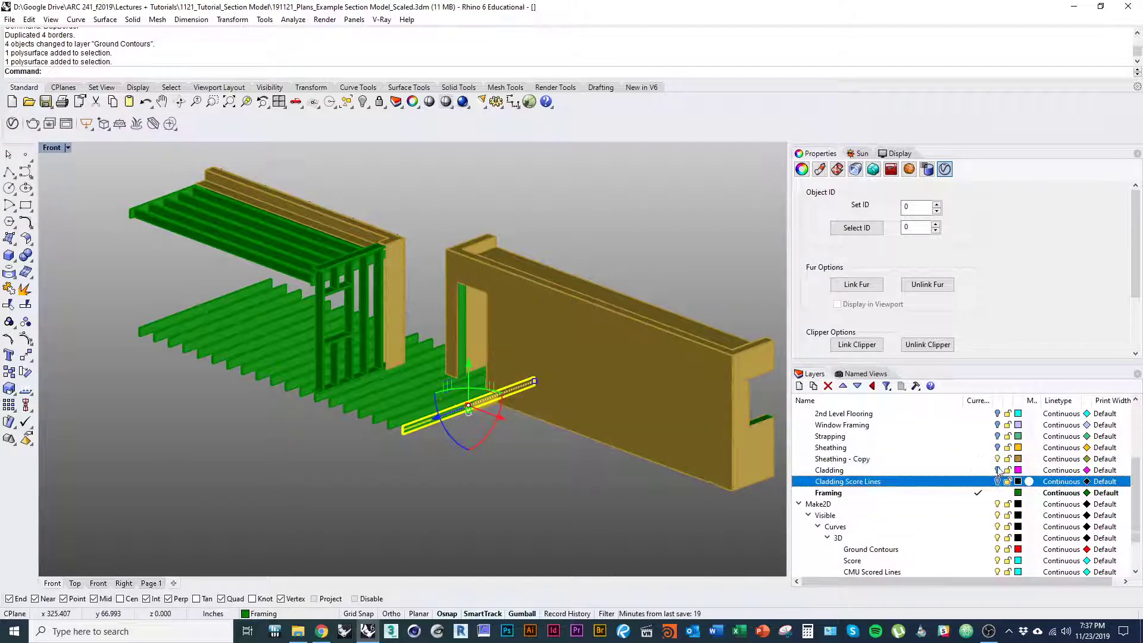
click(997, 458)
right_drag(670, 474, 598, 470)
scroll(599, 469, down, 4)
click(527, 474)
ctrl+shift+right_drag(523, 474, 510, 503)
scroll(447, 459, up, 3)
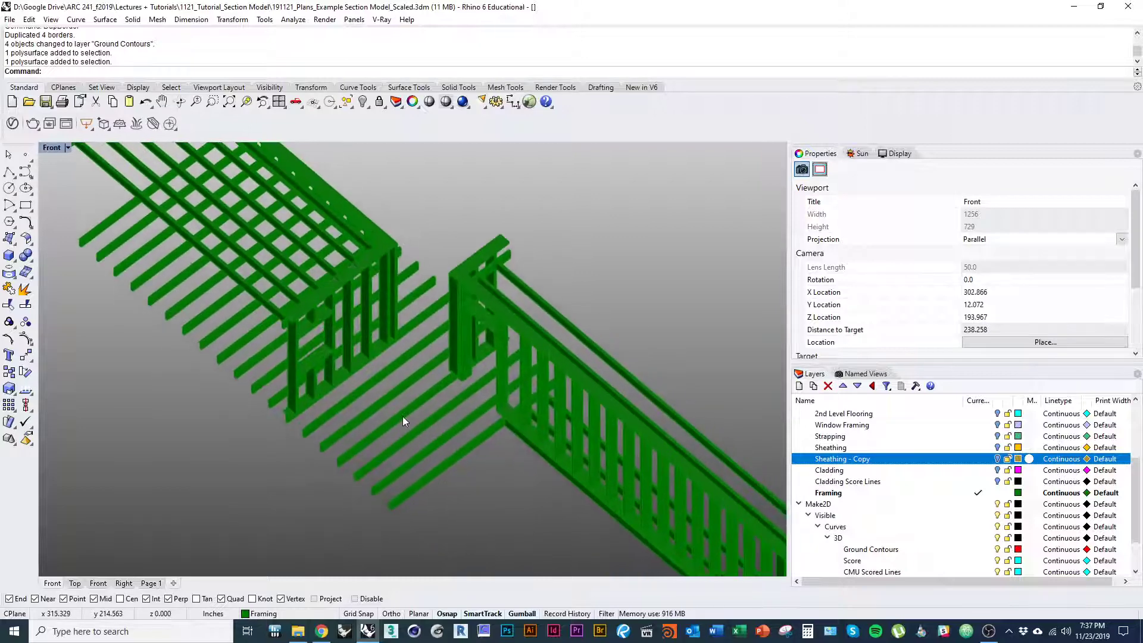
Step: Dimension the full length of the floor joists in the Top view
text(Dim)
key(Return)
right_drag(357, 352, 474, 467)
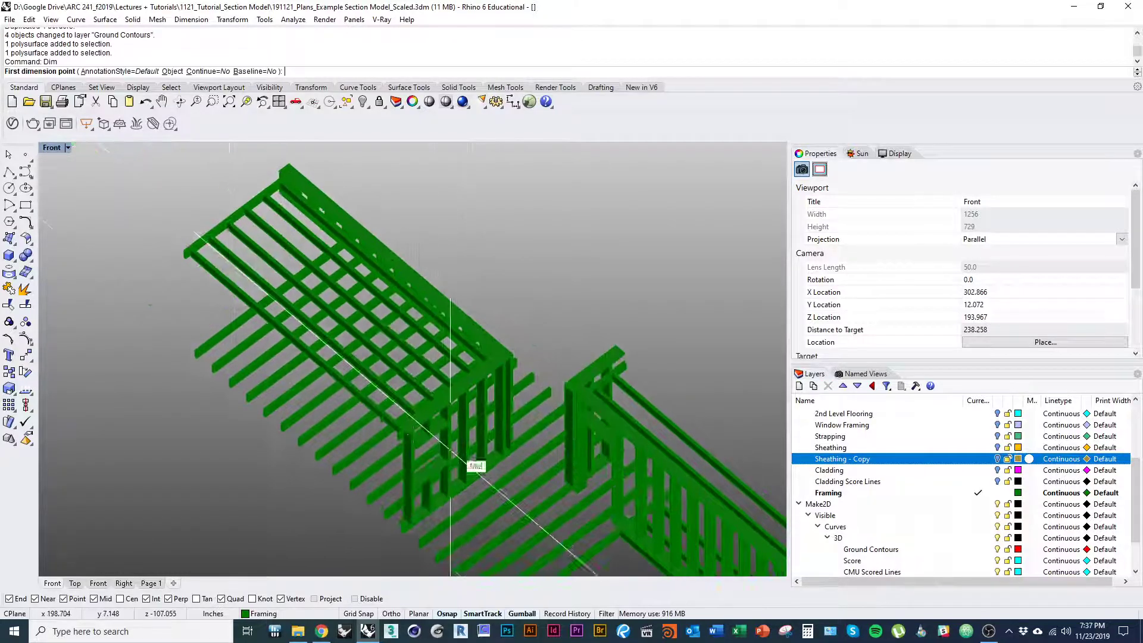
text(top)
key(Return)
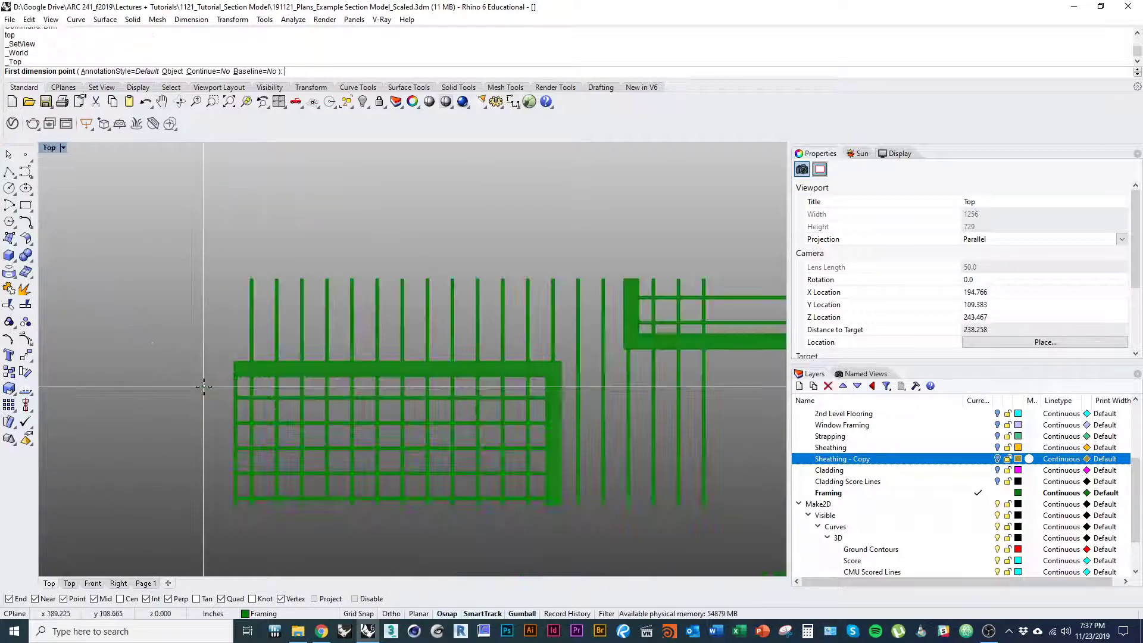
click(248, 275)
scroll(229, 534, up, 12)
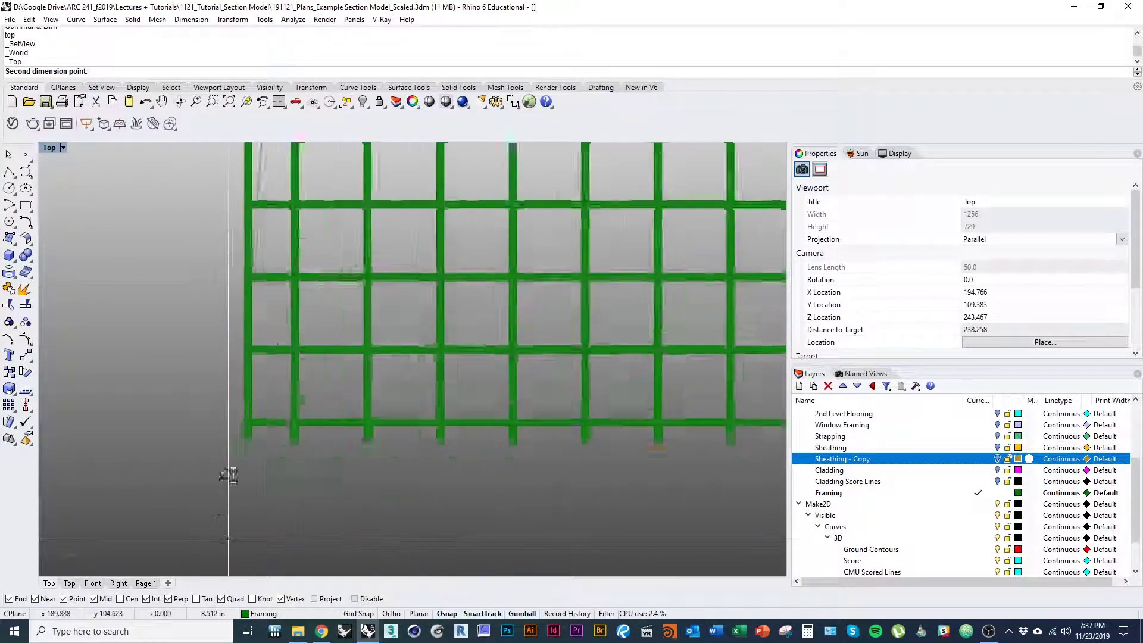
click(306, 429)
scroll(304, 433, down, 8)
click(210, 442)
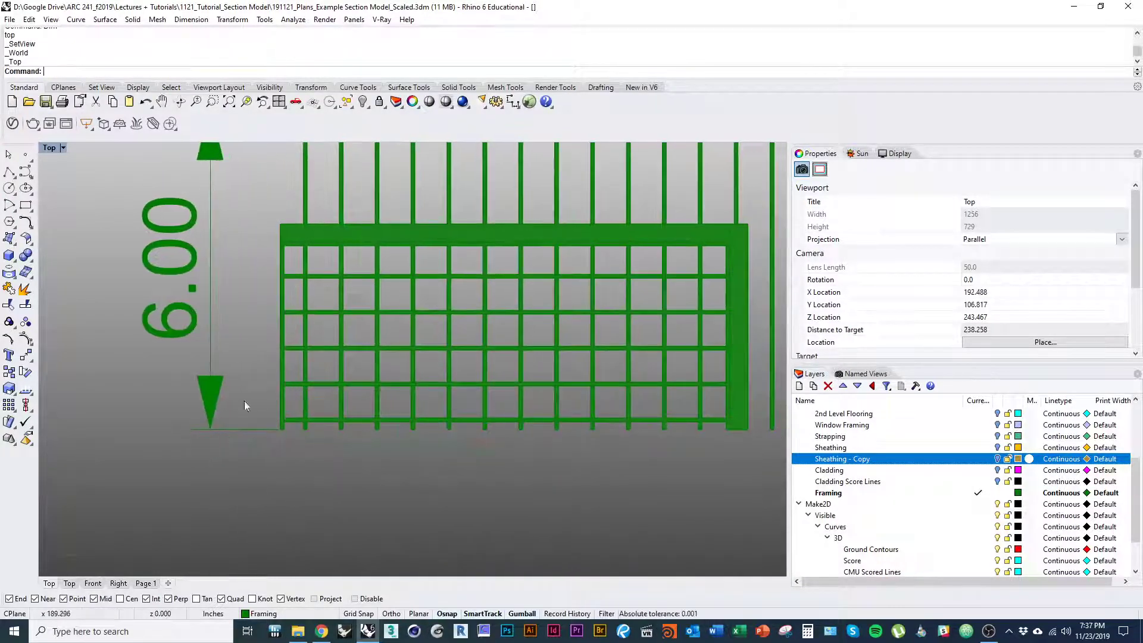
Step: Dimension the length of the outermost roof joist, from its free end to the stud wall
scroll(292, 424, down, 5)
right_drag(291, 423, 222, 381)
scroll(368, 314, up, 4)
scroll(367, 313, down, 3)
ctrl+shift+right_drag(303, 411, 343, 388)
right_drag(128, 316, 275, 381)
scroll(207, 300, up, 4)
scroll(218, 342, up, 5)
right_click(226, 345)
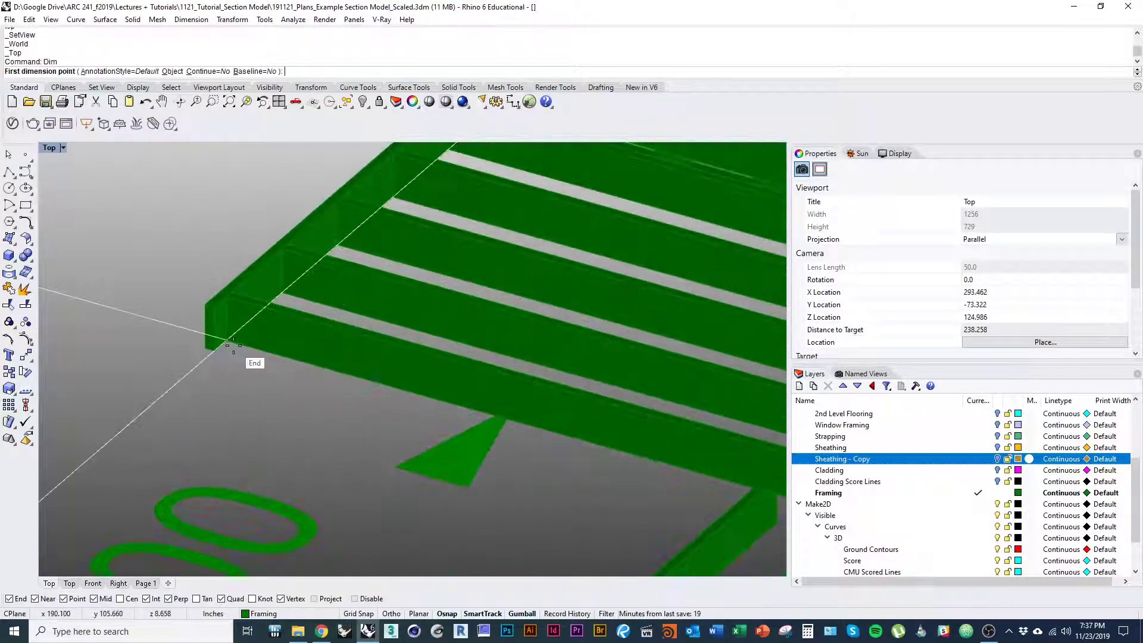
click(232, 346)
scroll(301, 415, down, 4)
right_drag(301, 416, 595, 424)
scroll(540, 427, up, 4)
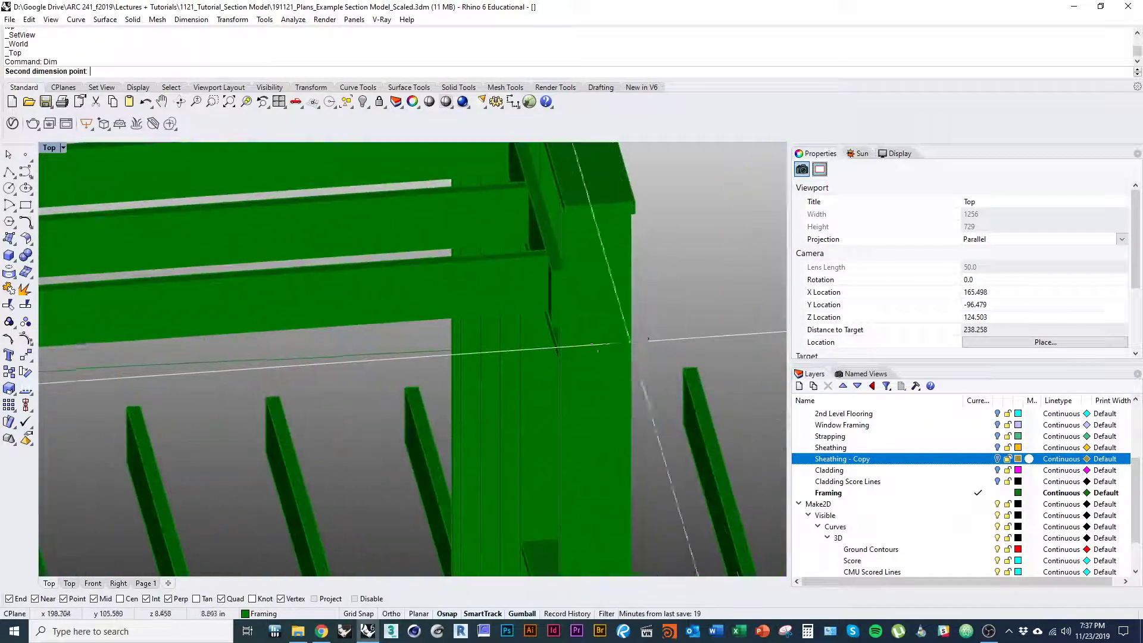
click(547, 311)
scroll(548, 311, down, 8)
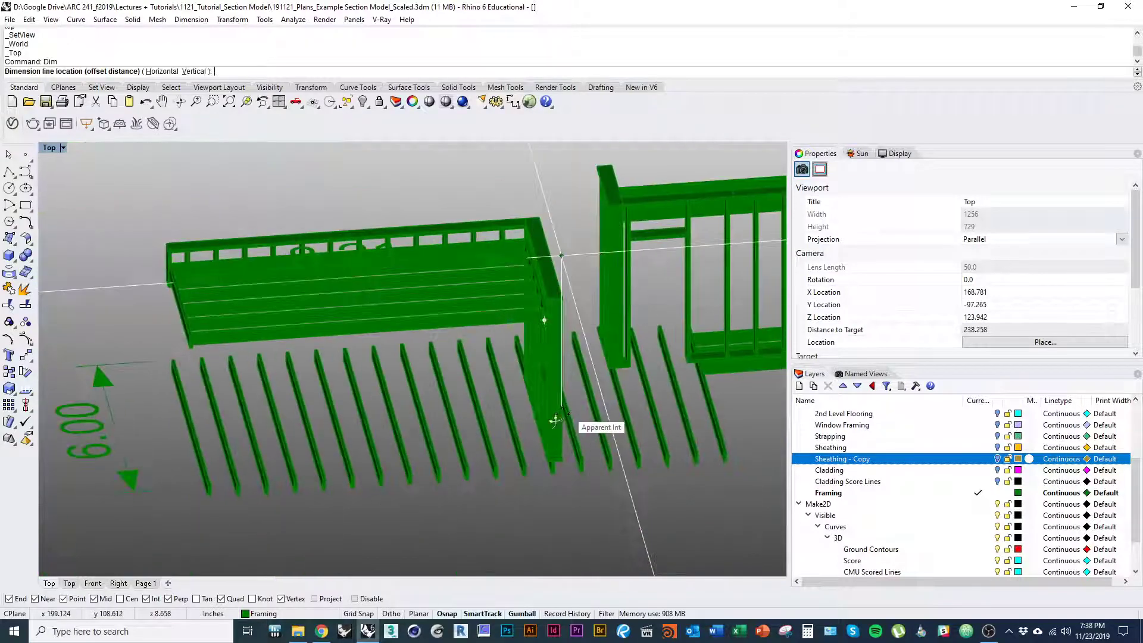
ctrl+shift+right_drag(554, 421, 465, 467)
click(255, 528)
Step: Examine the individual studs and plates of the framed wall in the isolated framing model
scroll(298, 529, down, 5)
right_drag(369, 529, 333, 464)
ctrl+shift+right_drag(333, 464, 412, 486)
scroll(411, 375, up, 5)
click(422, 341)
scroll(334, 389, down, 8)
key(Escape)
scroll(451, 477, up, 7)
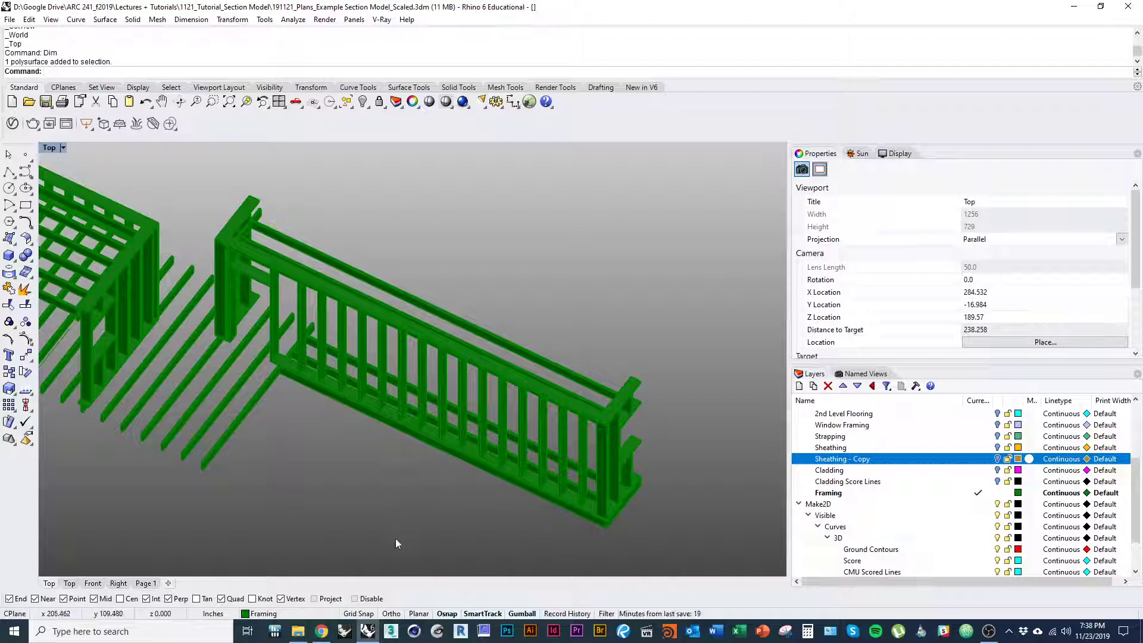
ctrl+shift+right_drag(452, 527, 549, 527)
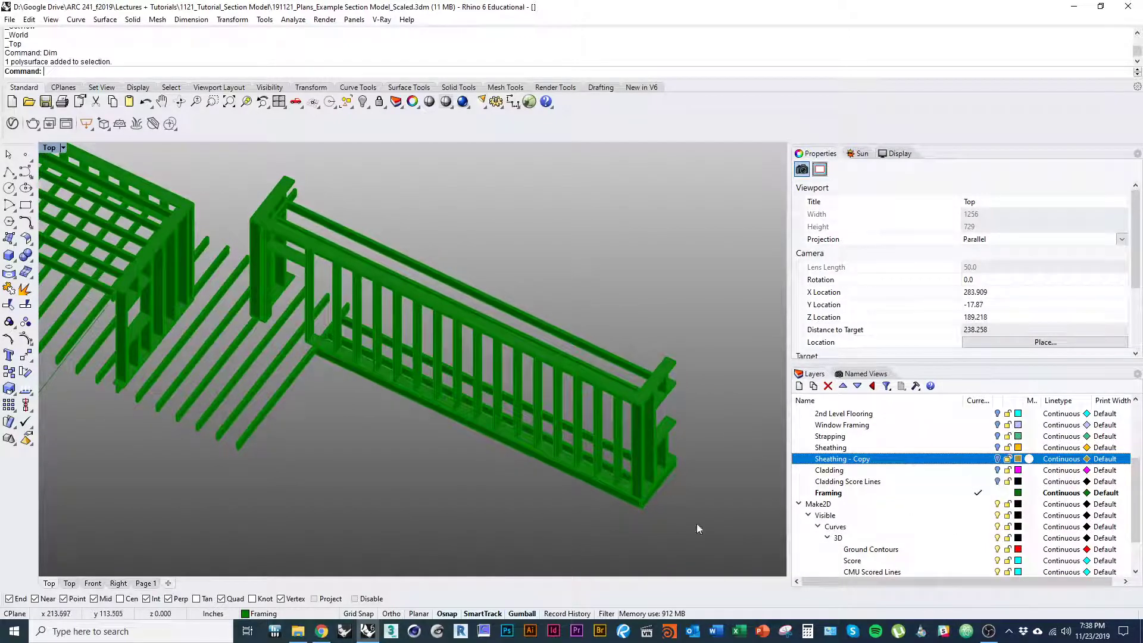
right_drag(698, 528, 646, 543)
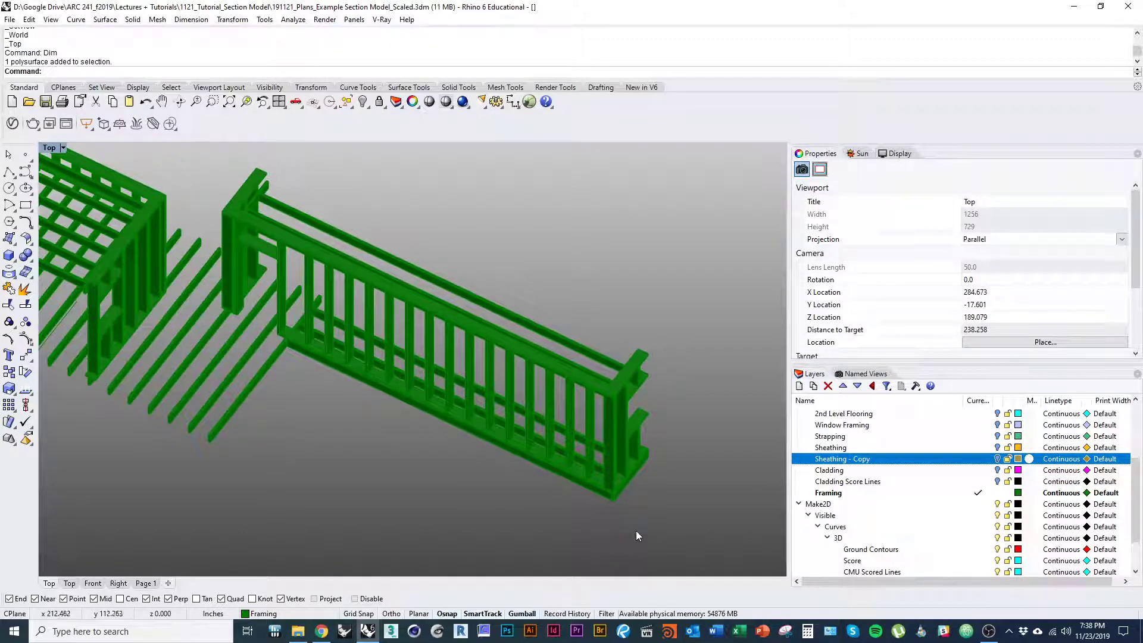
right_drag(443, 485, 465, 494)
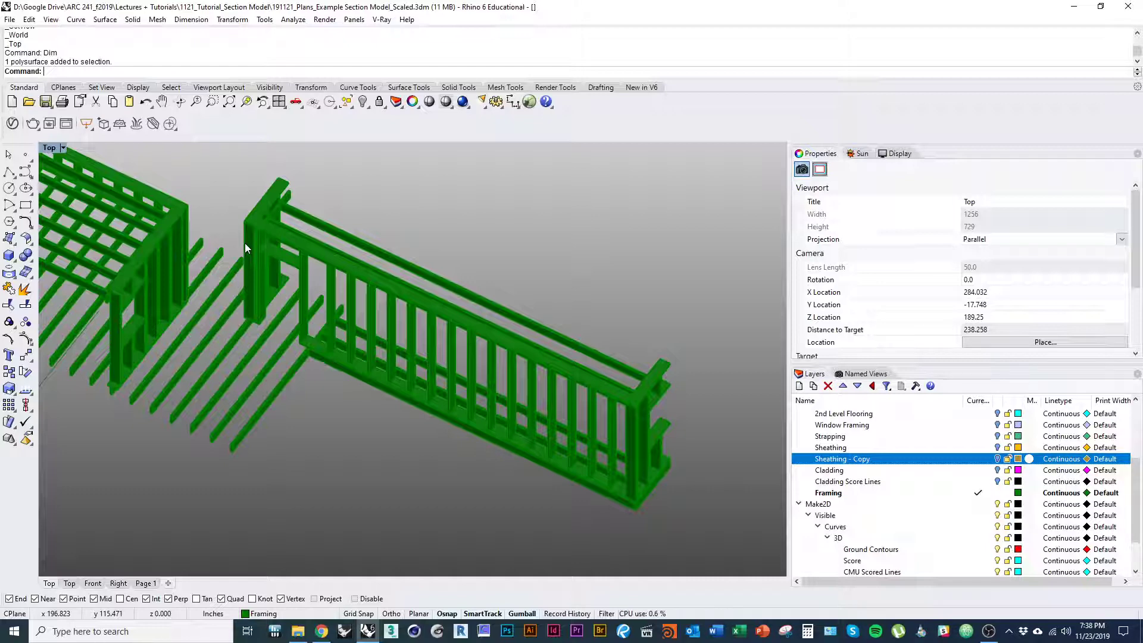
key(alt+Tab)
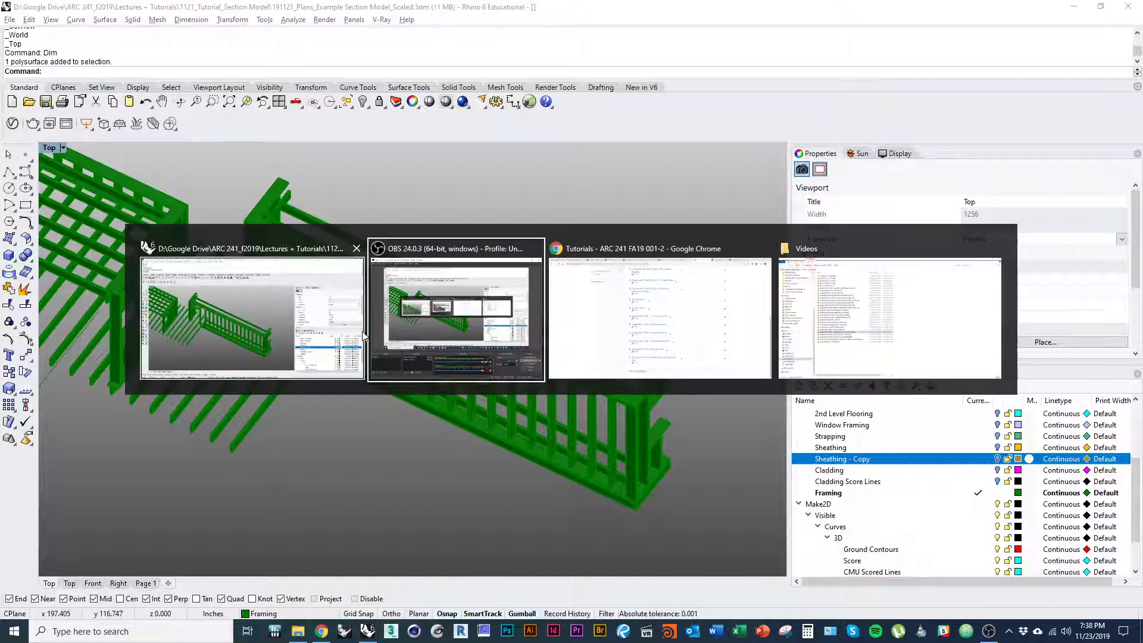